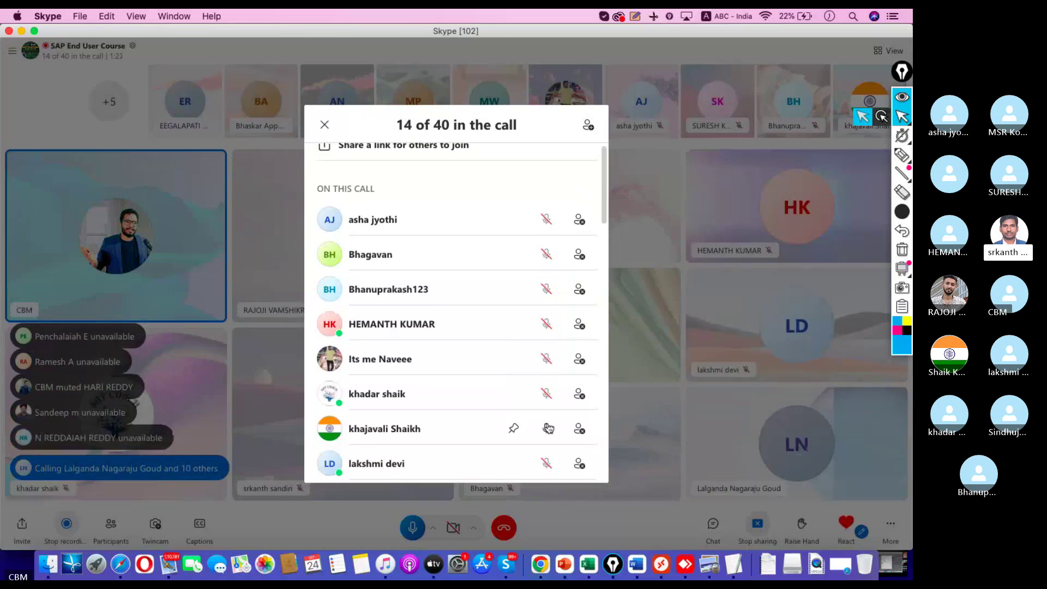
# Step: Mute one participant and ring the first absent members at the bottom of the list
pyautogui.scroll(-5, 488, 344)
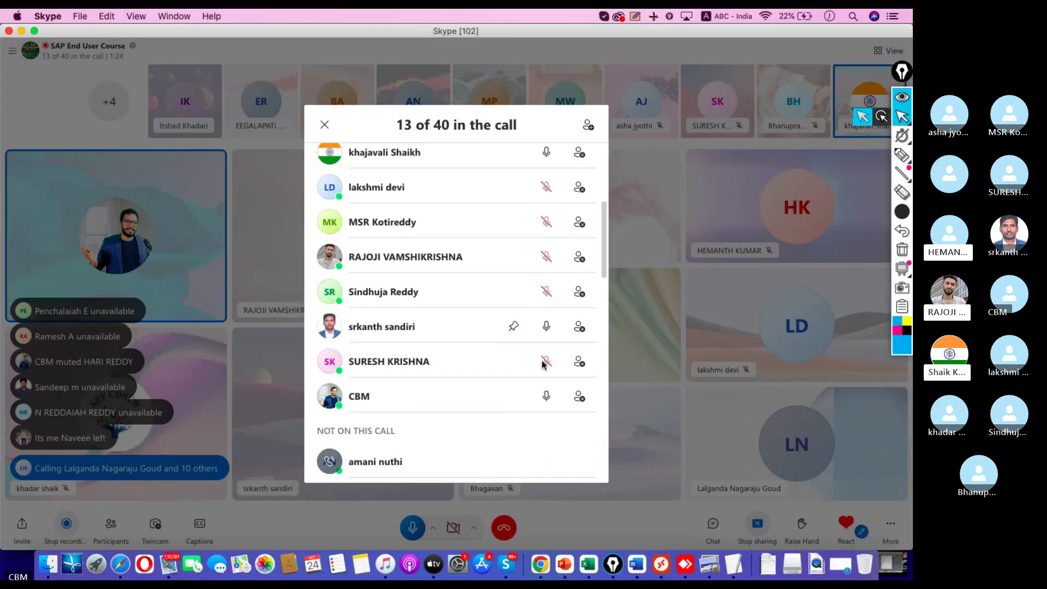
pyautogui.click(546, 327)
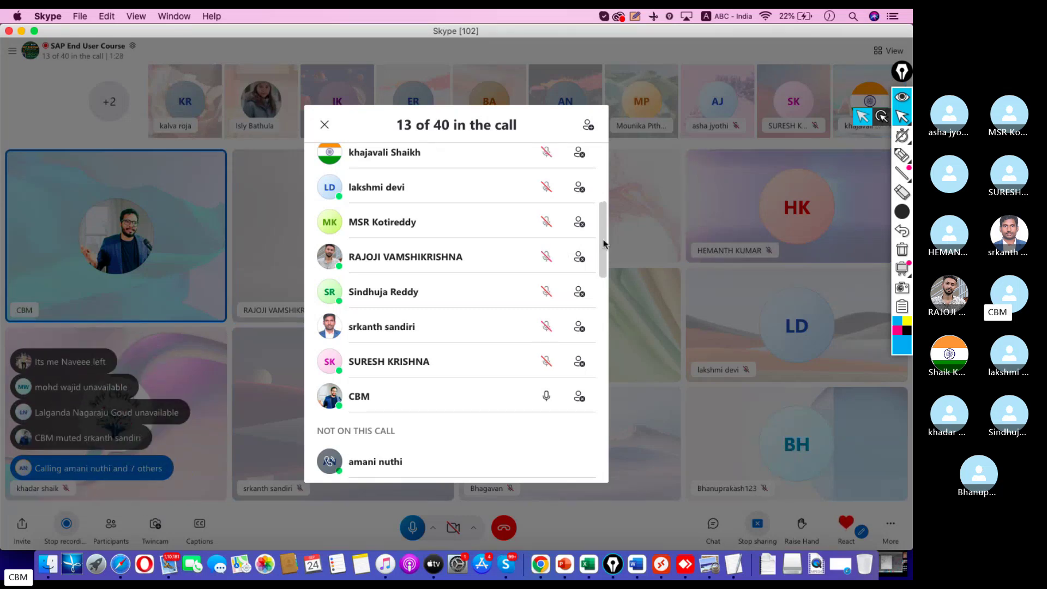
pyautogui.scroll(-3, 598, 316)
pyautogui.scroll(-15, 598, 316)
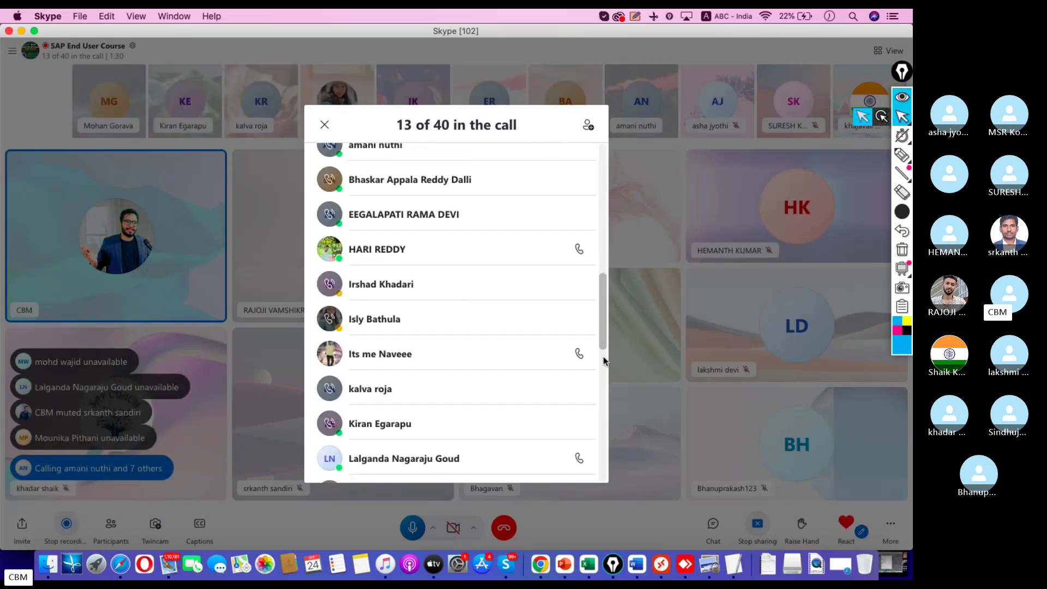
pyautogui.click(578, 463)
pyautogui.click(578, 429)
pyautogui.click(579, 395)
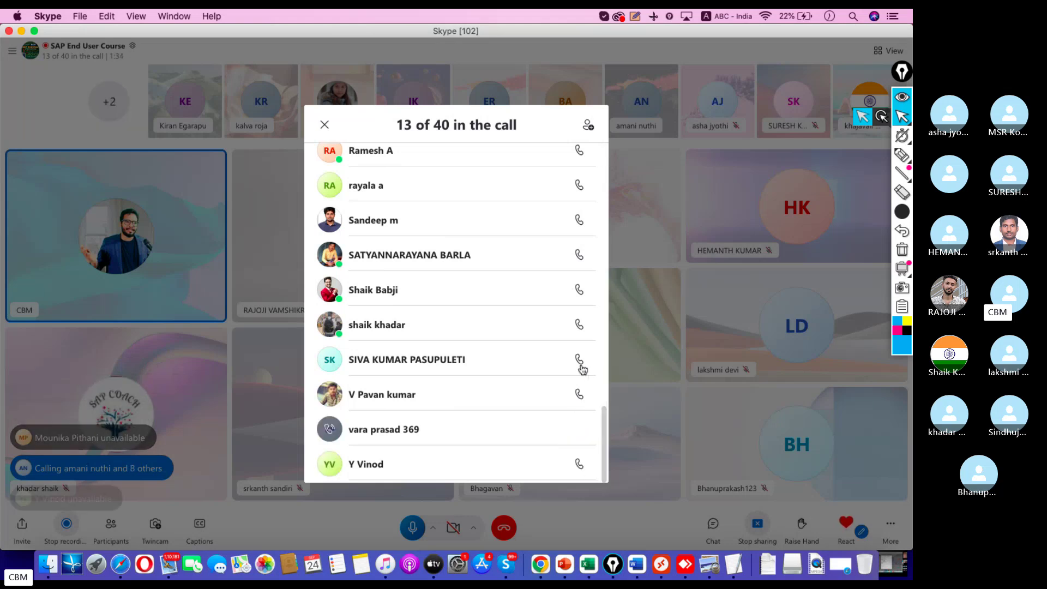
pyautogui.click(579, 360)
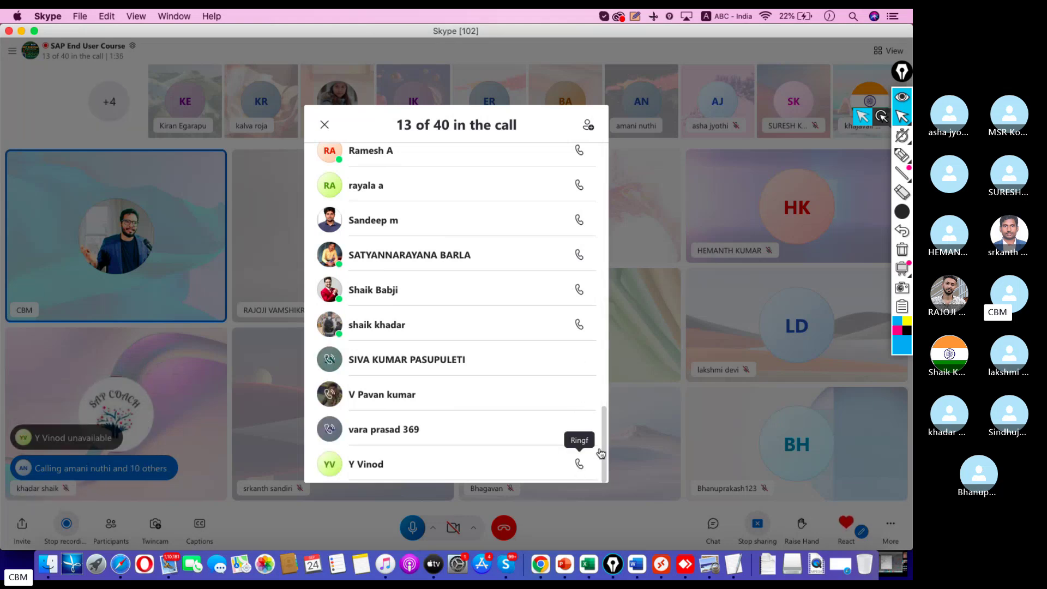
# Step: Ring all remaining members listed under Not on this call
pyautogui.scroll(3, 604, 414)
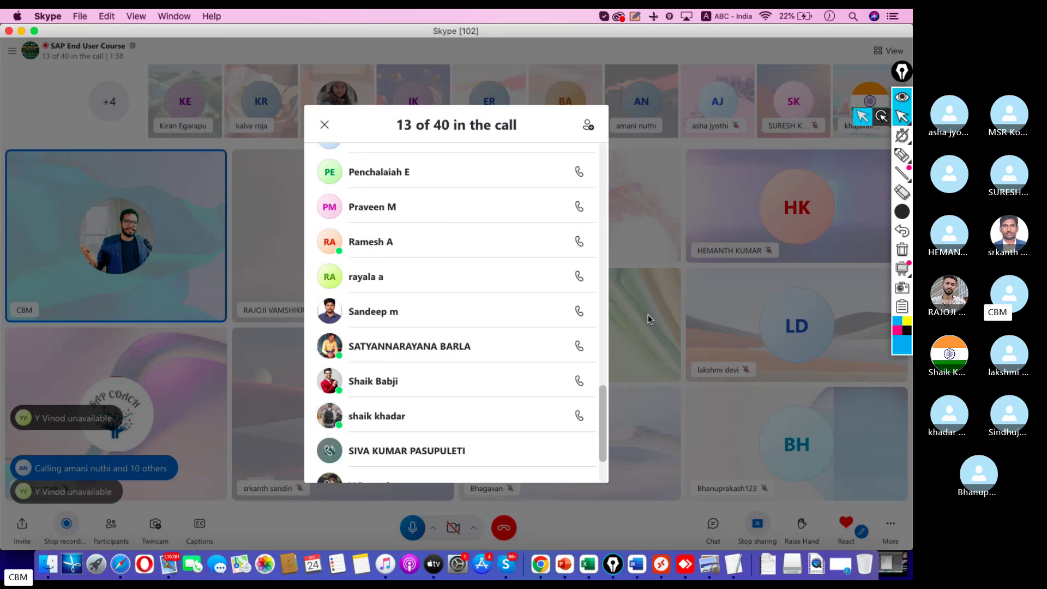
pyautogui.click(578, 171)
pyautogui.click(579, 245)
pyautogui.click(579, 279)
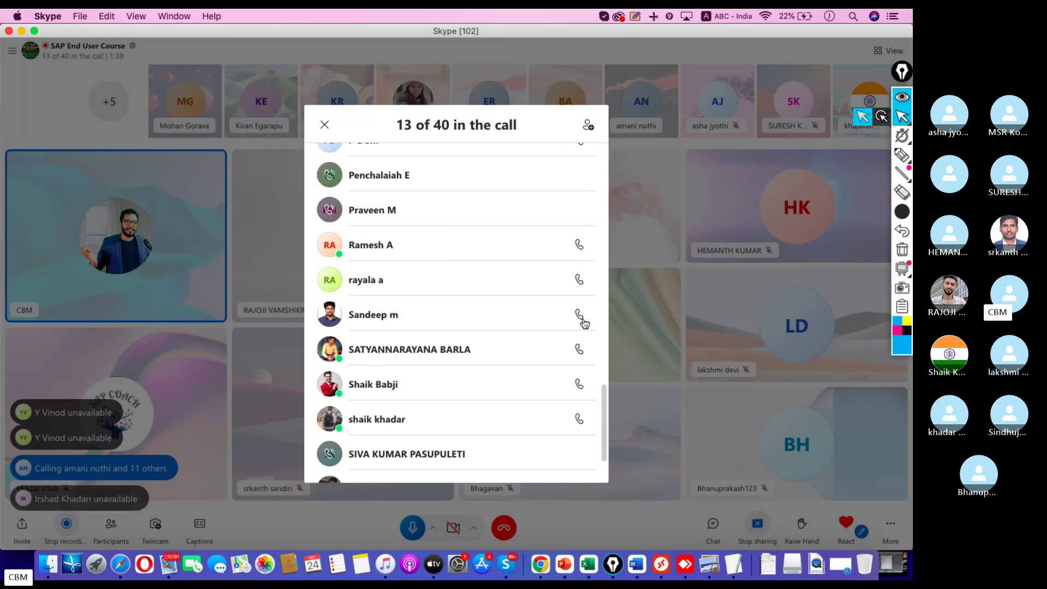
pyautogui.click(579, 314)
pyautogui.click(579, 349)
pyautogui.click(578, 420)
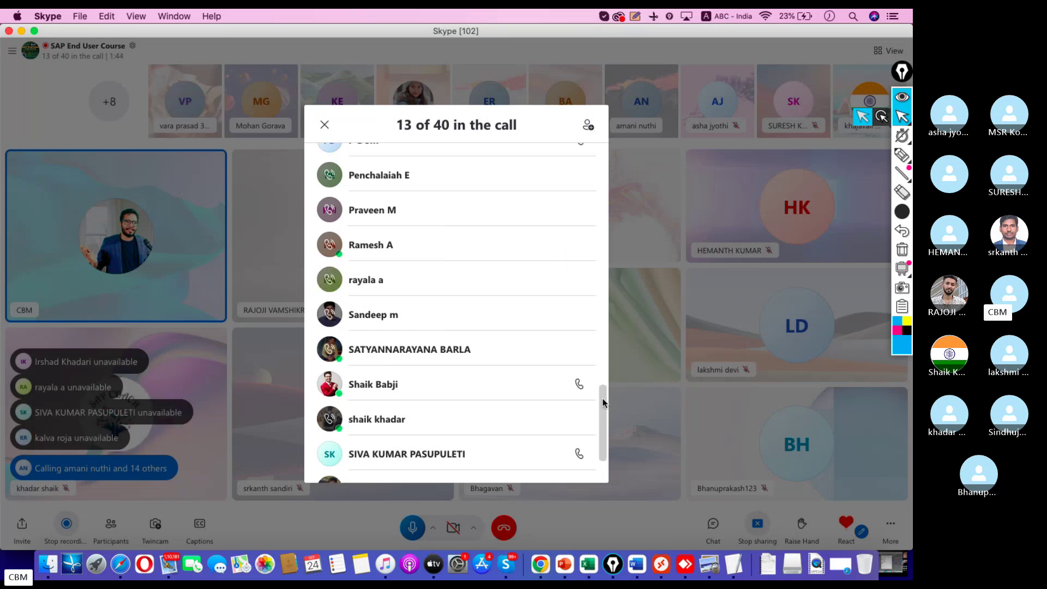
pyautogui.scroll(3, 600, 359)
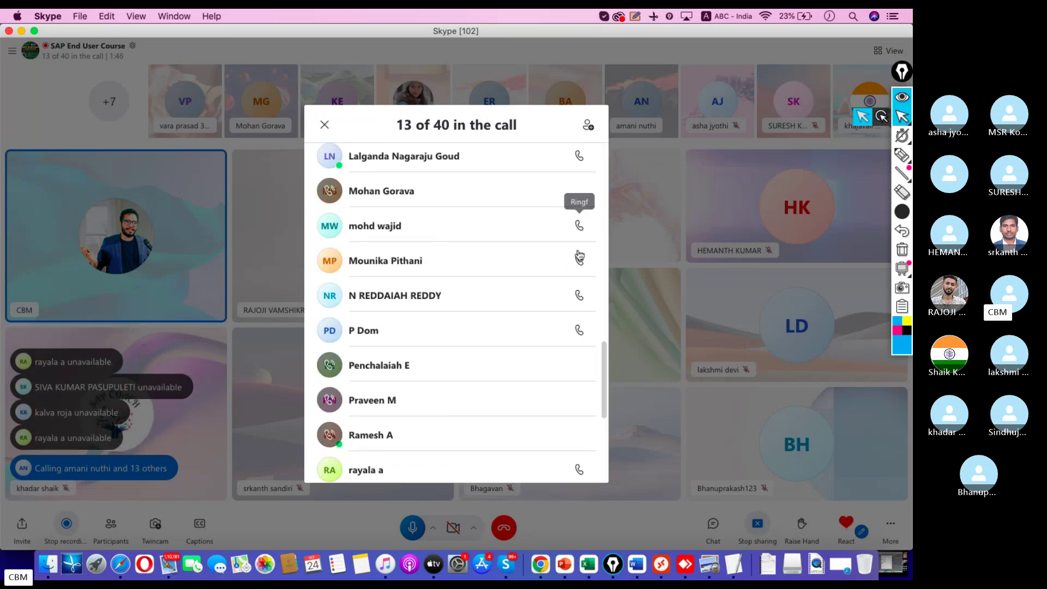
pyautogui.click(579, 225)
pyautogui.click(578, 260)
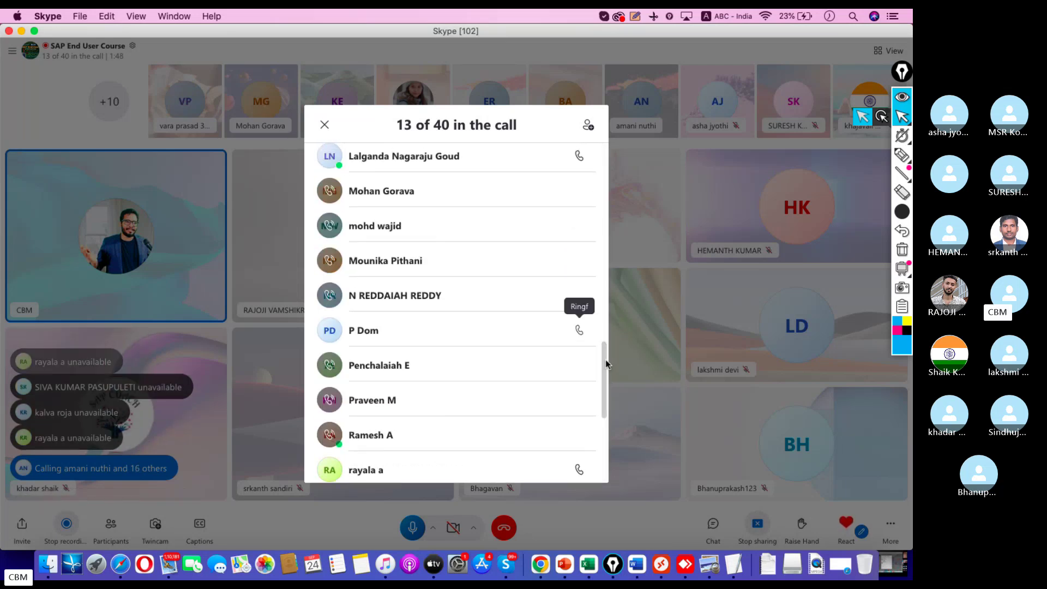
pyautogui.click(579, 330)
pyautogui.scroll(3, 602, 336)
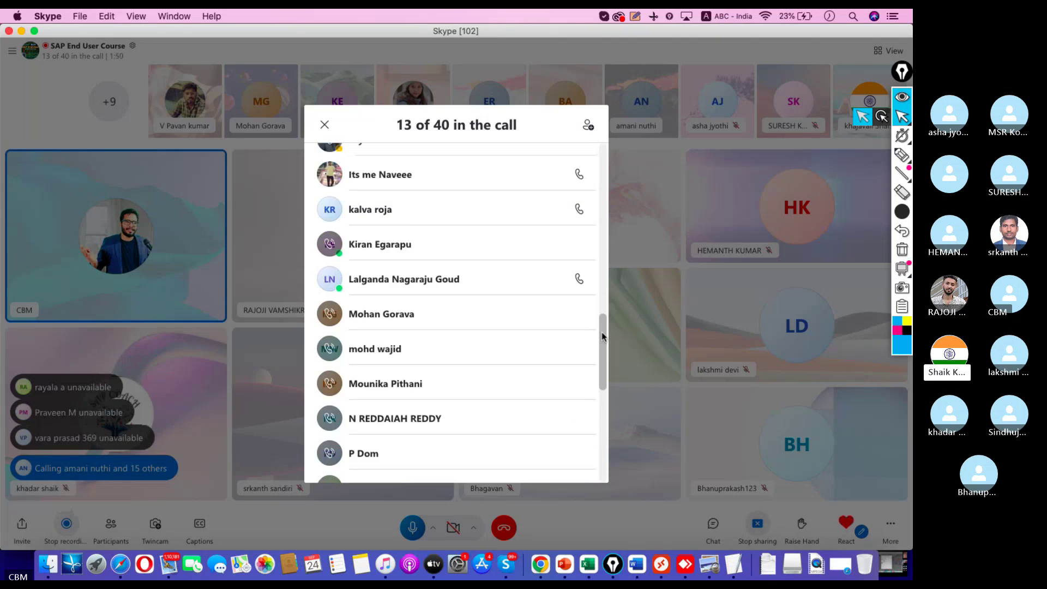
pyautogui.click(580, 176)
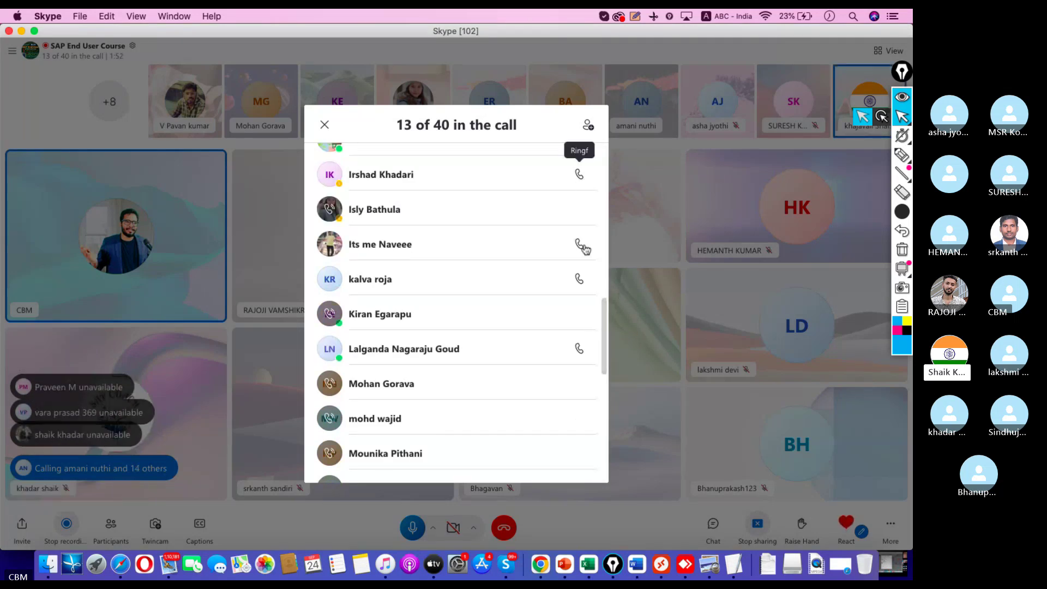
pyautogui.click(581, 279)
pyautogui.click(579, 350)
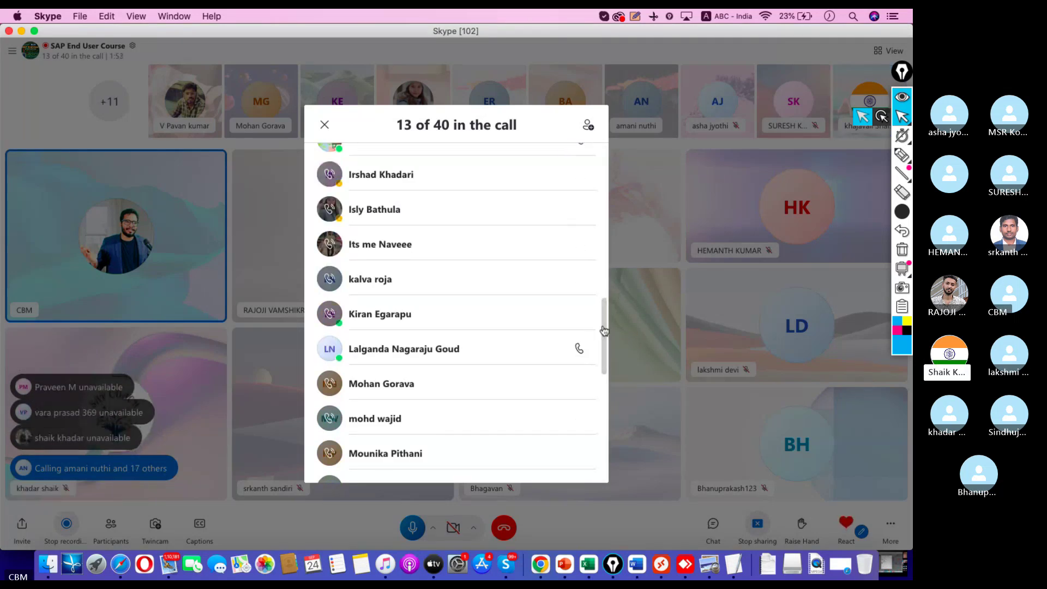
# Step: Close the Participants panel to return to the video grid
pyautogui.moveTo(603, 320); pyautogui.dragTo(603, 290)
pyautogui.scroll(1, 597, 297)
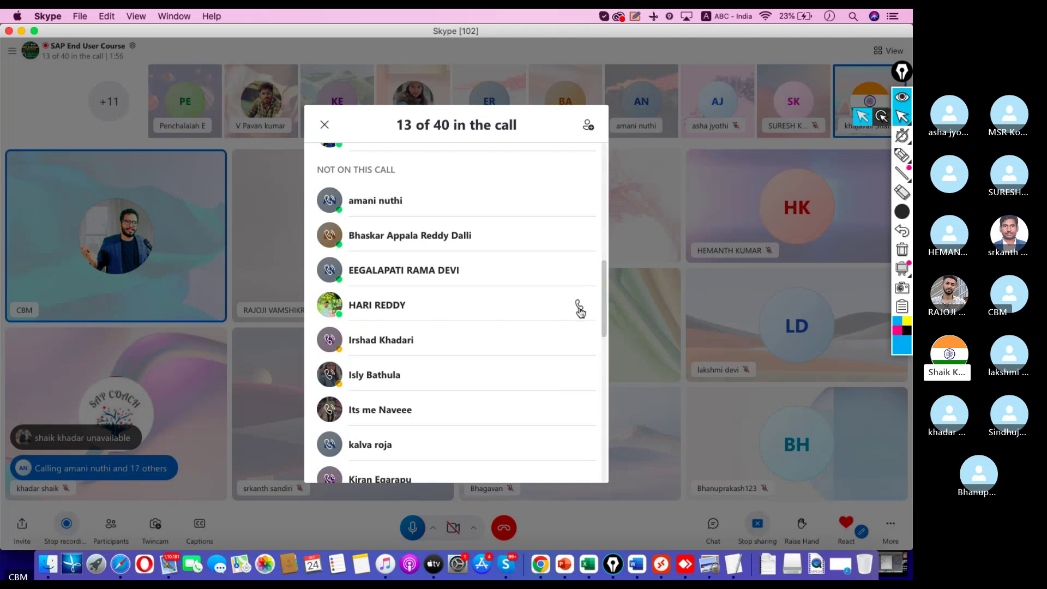
pyautogui.click(650, 315)
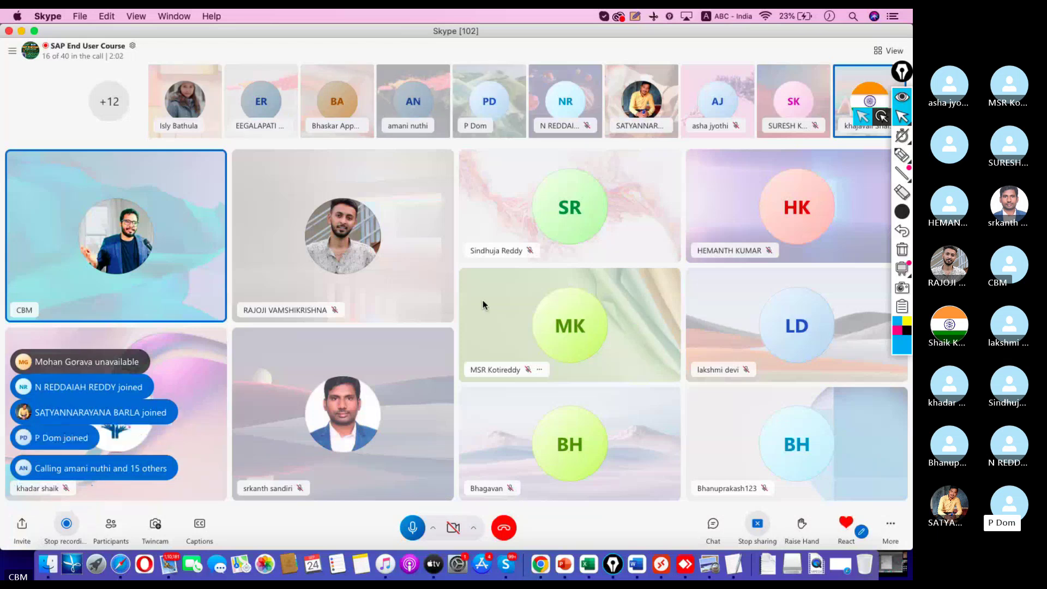
# Step: Open the call chat and scroll up to the P2P Important T Codes message
pyautogui.click(713, 525)
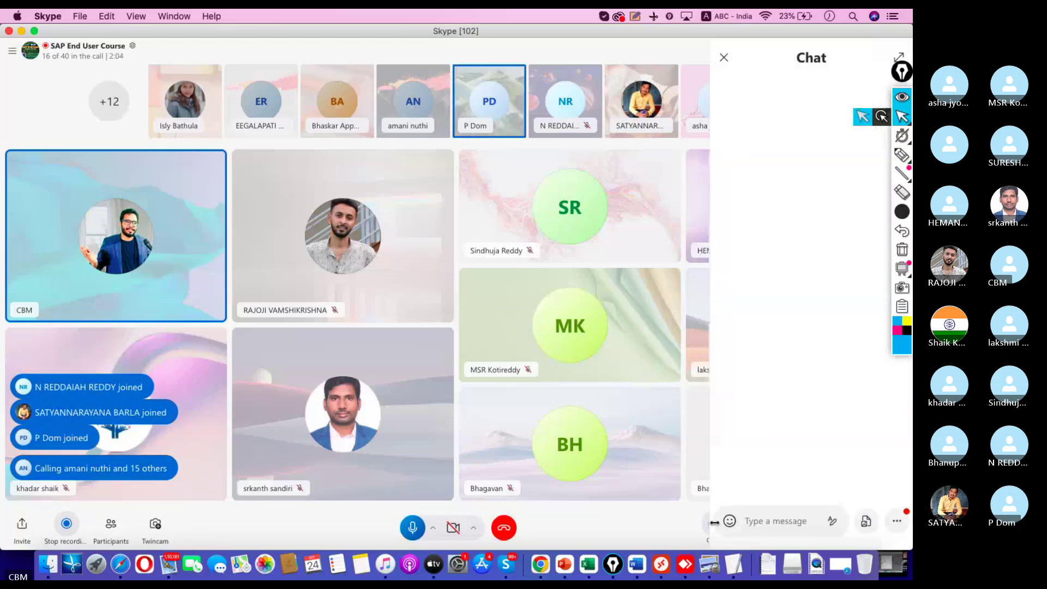
pyautogui.scroll(15, 783, 378)
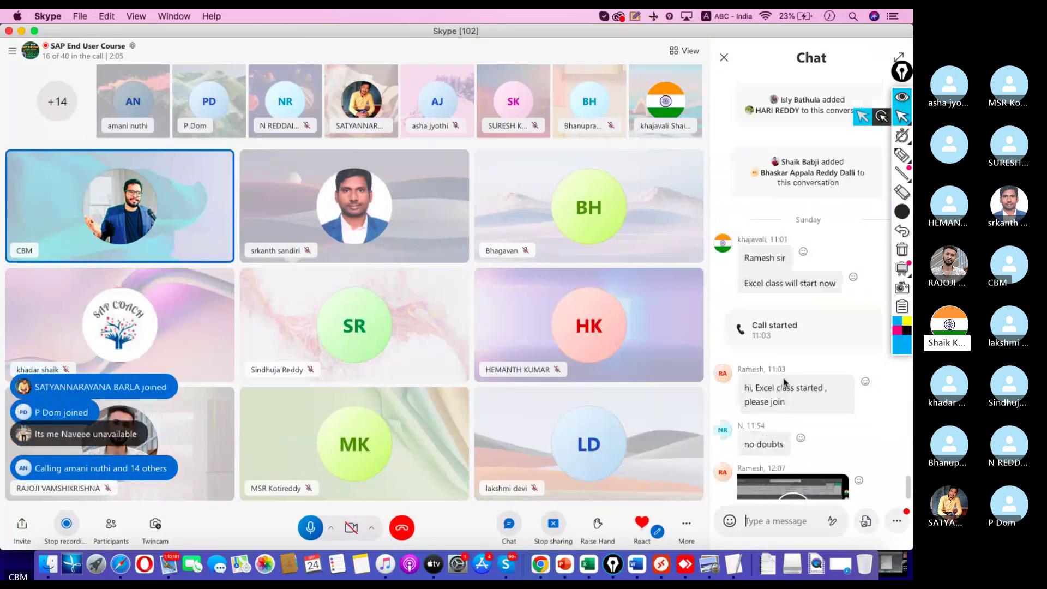
pyautogui.scroll(5, 785, 383)
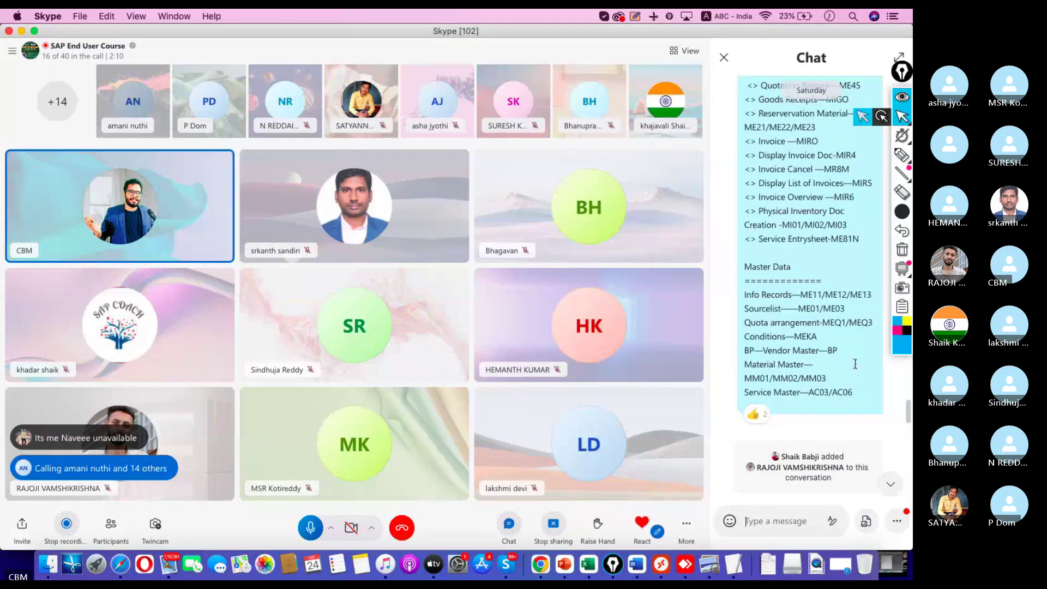
pyautogui.scroll(1, 850, 356)
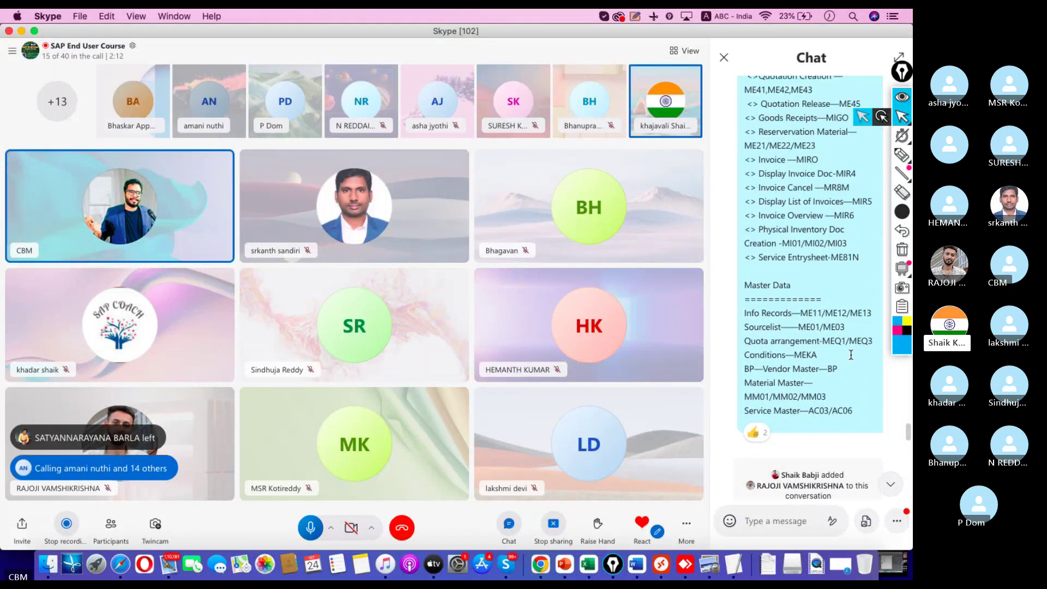
pyautogui.scroll(2, 850, 355)
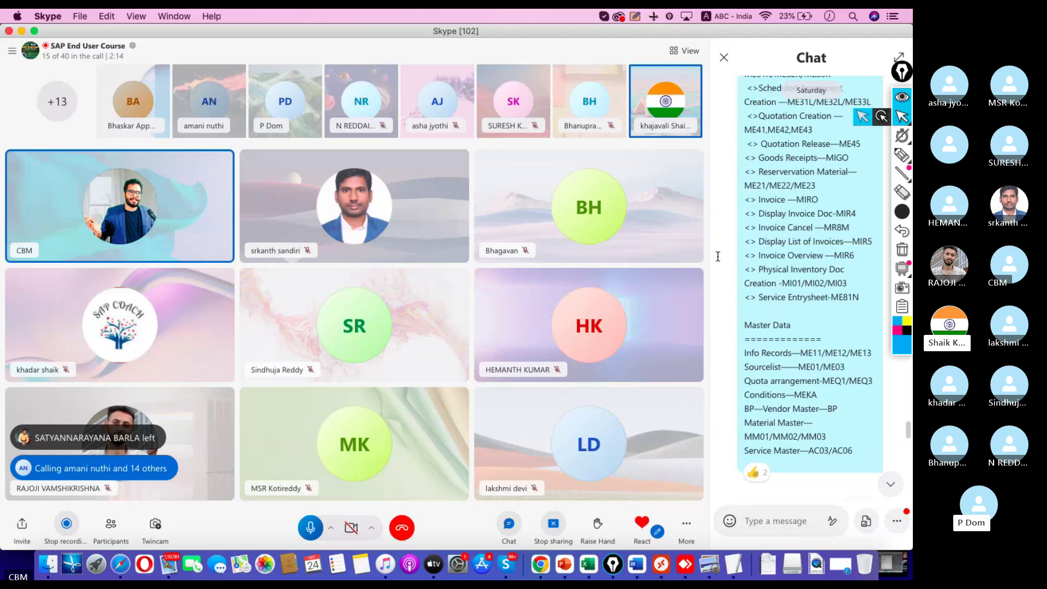
pyautogui.scroll(1, 774, 241)
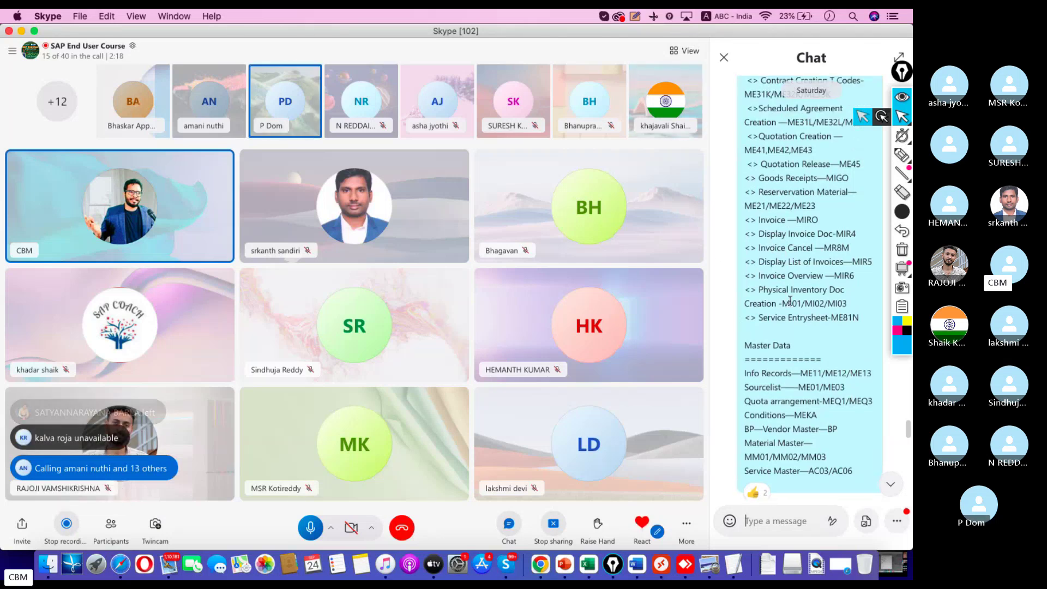
pyautogui.scroll(3, 779, 292)
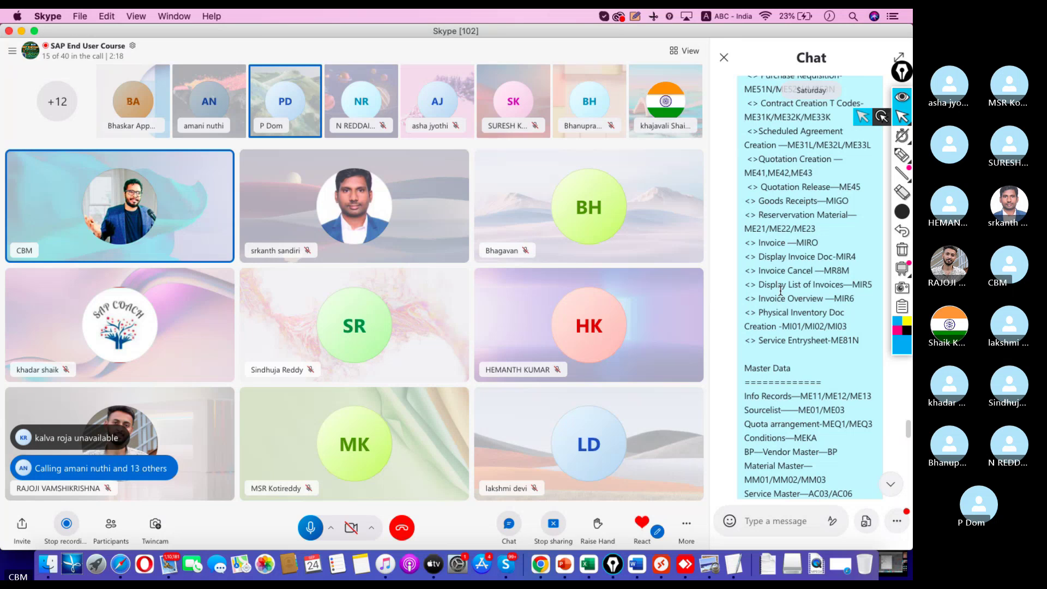
pyautogui.scroll(8, 780, 289)
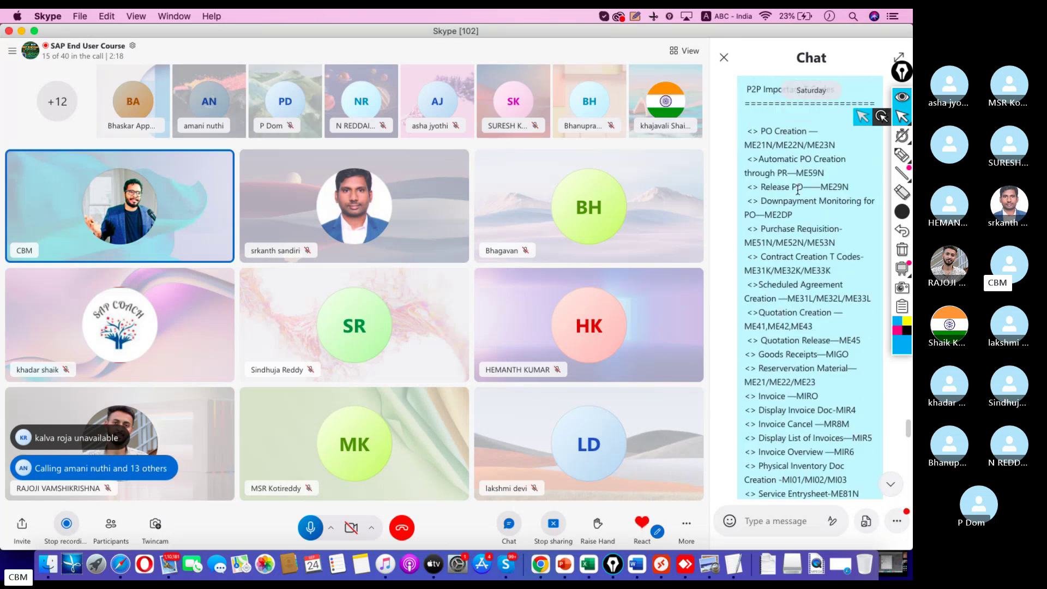
# Step: Highlight codes in the message such as ME21N/ME22N/ME23N and the reservation codes ME22/ME23
pyautogui.doubleClick(806, 145)
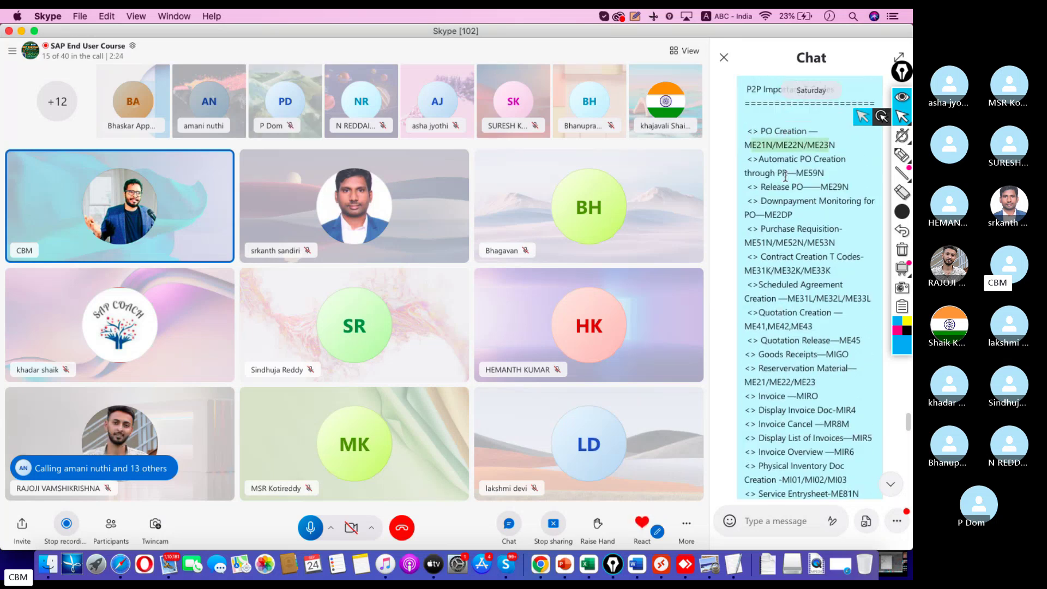
pyautogui.moveTo(761, 186); pyautogui.dragTo(803, 187)
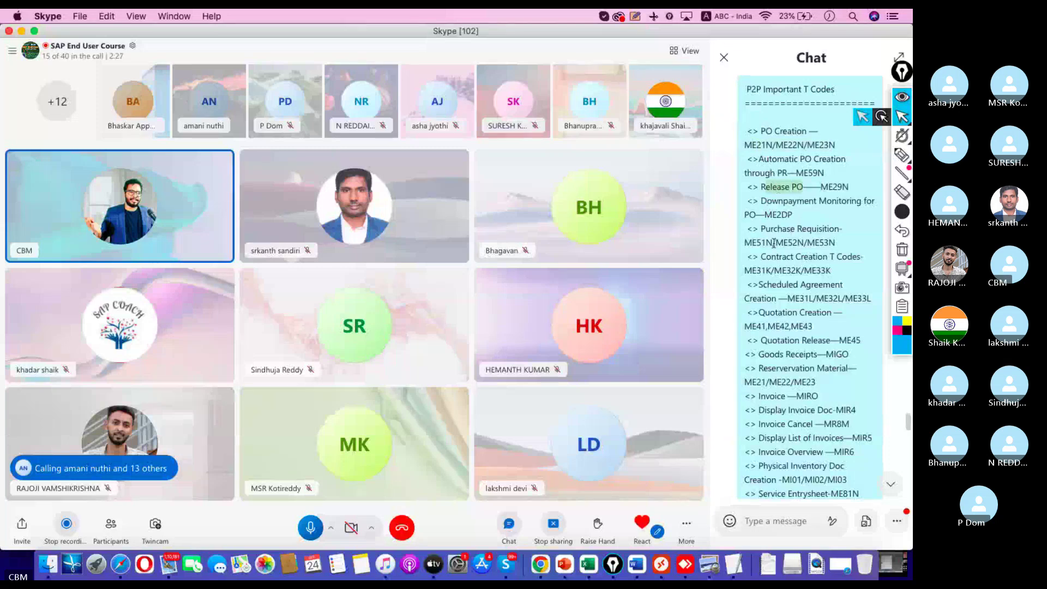
pyautogui.click(773, 243)
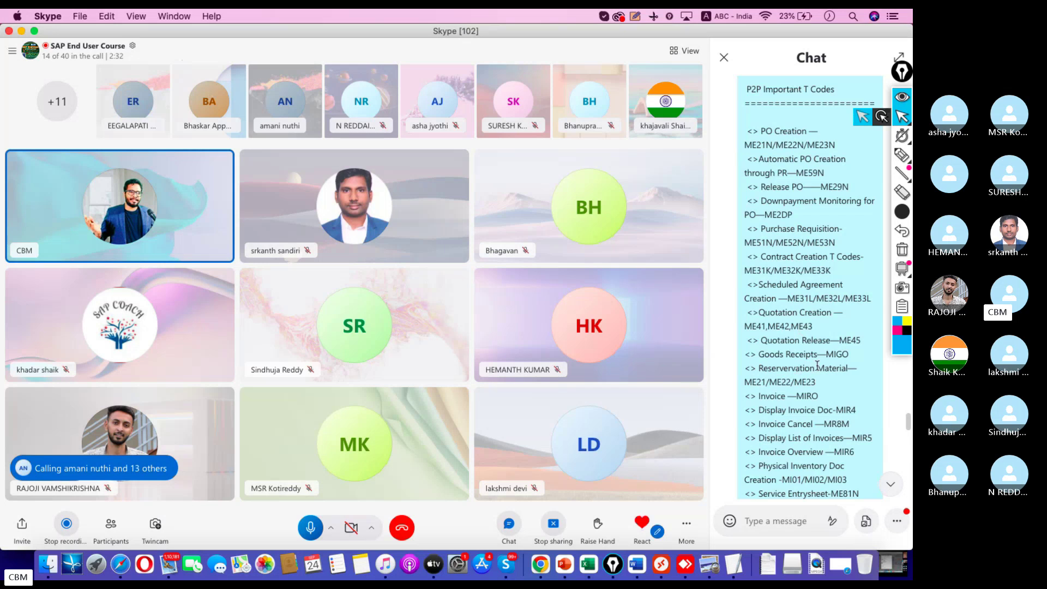
pyautogui.scroll(-1, 821, 349)
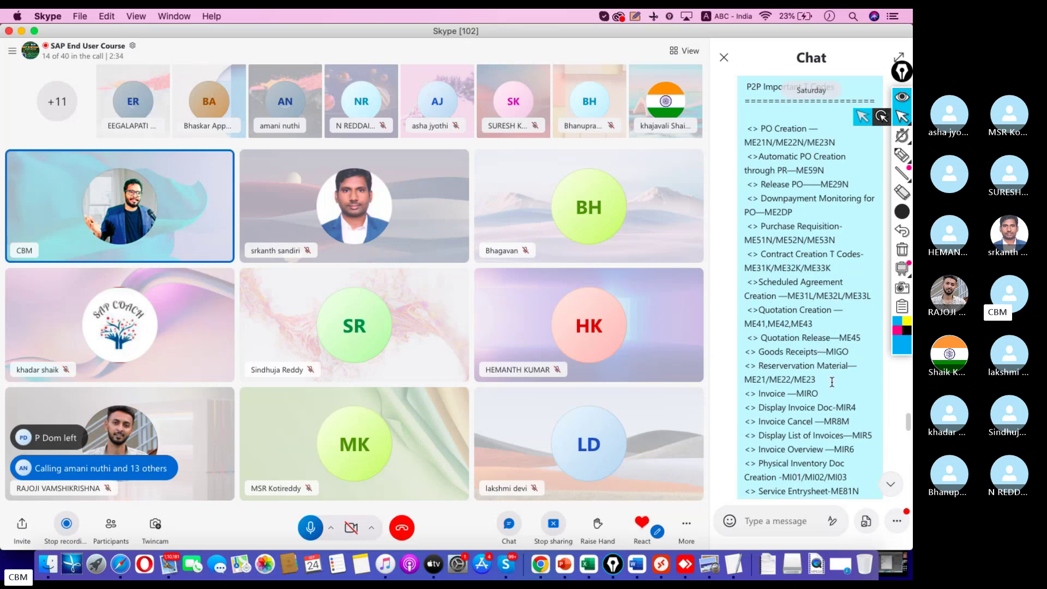
pyautogui.moveTo(832, 381); pyautogui.dragTo(804, 379)
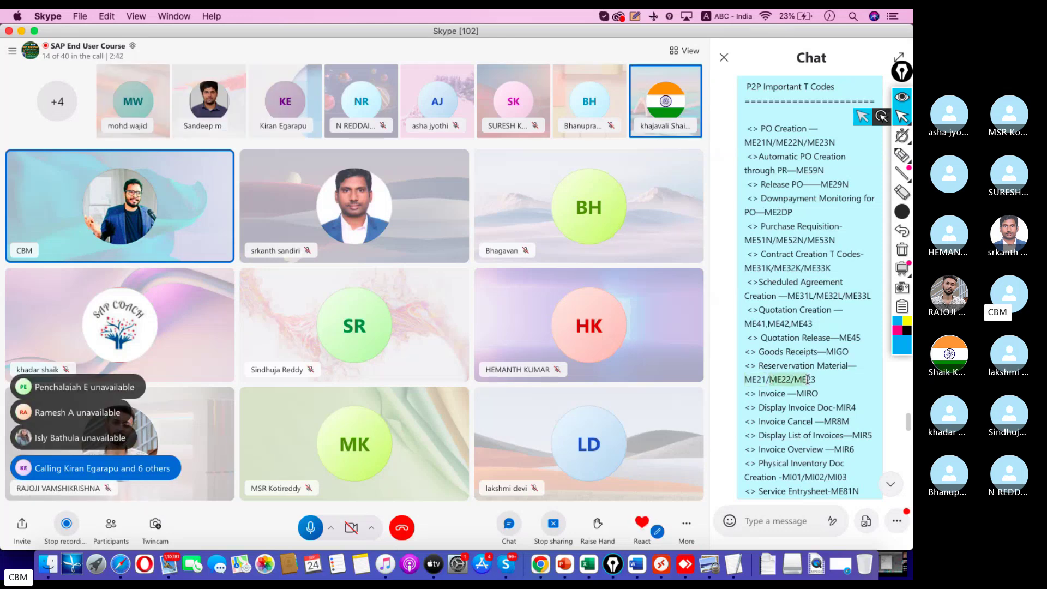
pyautogui.moveTo(808, 380); pyautogui.dragTo(816, 380)
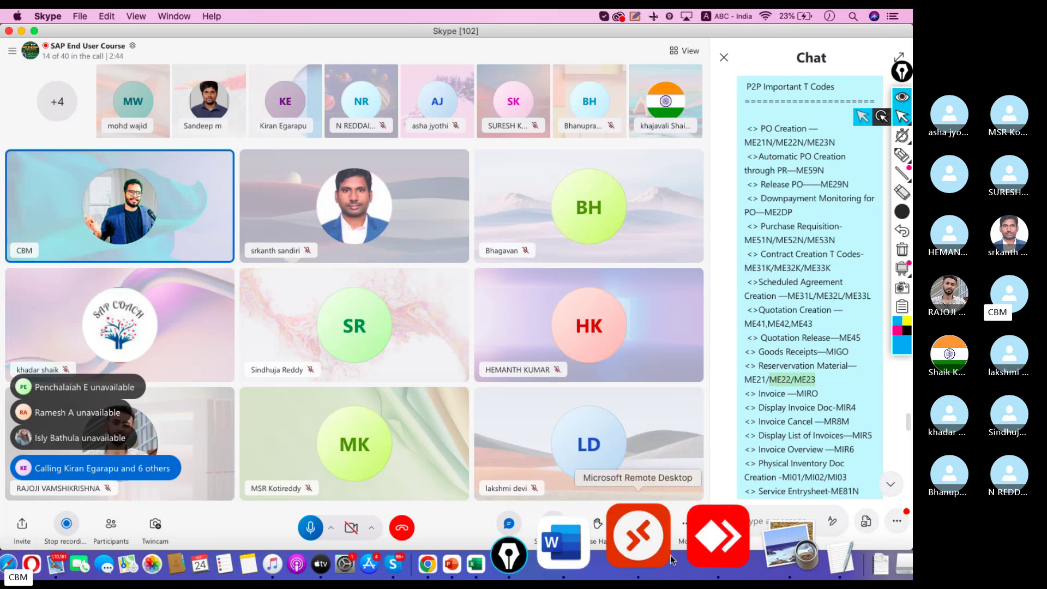
# Step: Return to the remote SAP session and exit the credit memo without saving
pyautogui.click(646, 567)
pyautogui.hotkey('ctrl', 'Left')
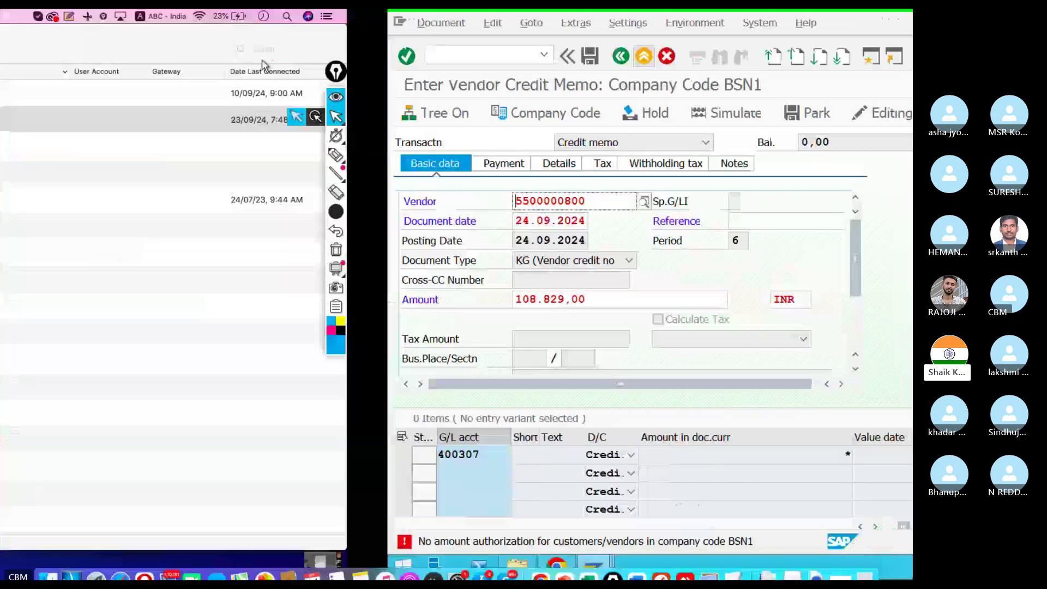
pyautogui.doubleClick(118, 121)
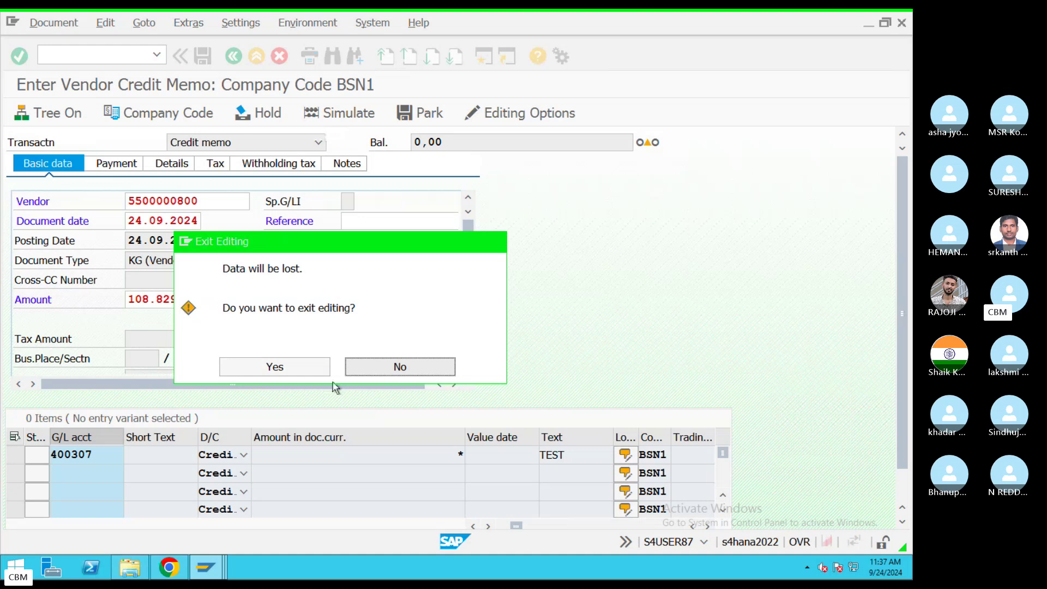
pyautogui.click(287, 372)
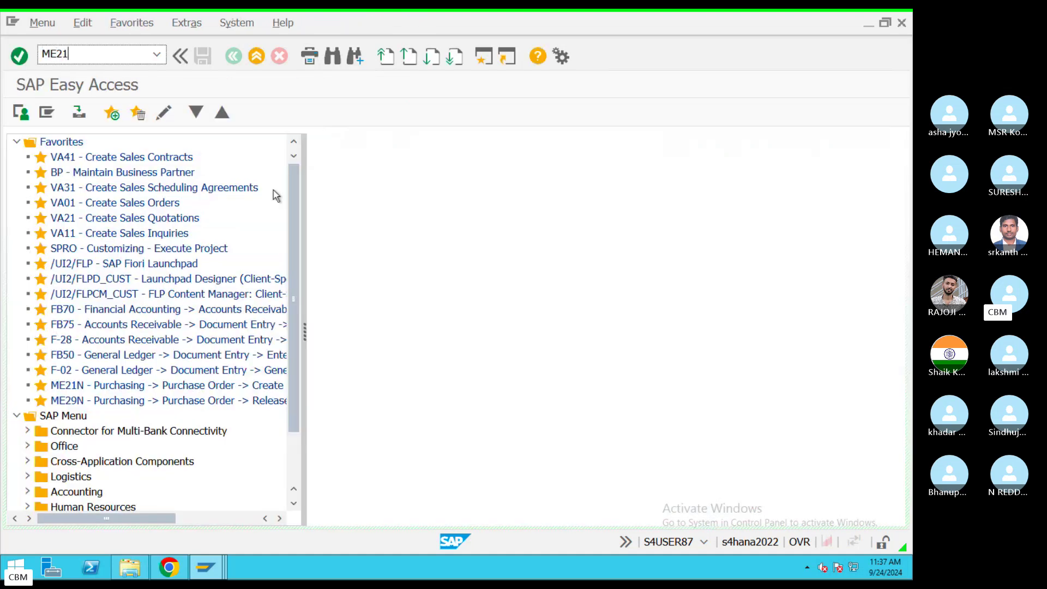
# Step: Start ME21, then back out to the SAP Easy Access menu
pyautogui.write('ME21')
pyautogui.press('Return')
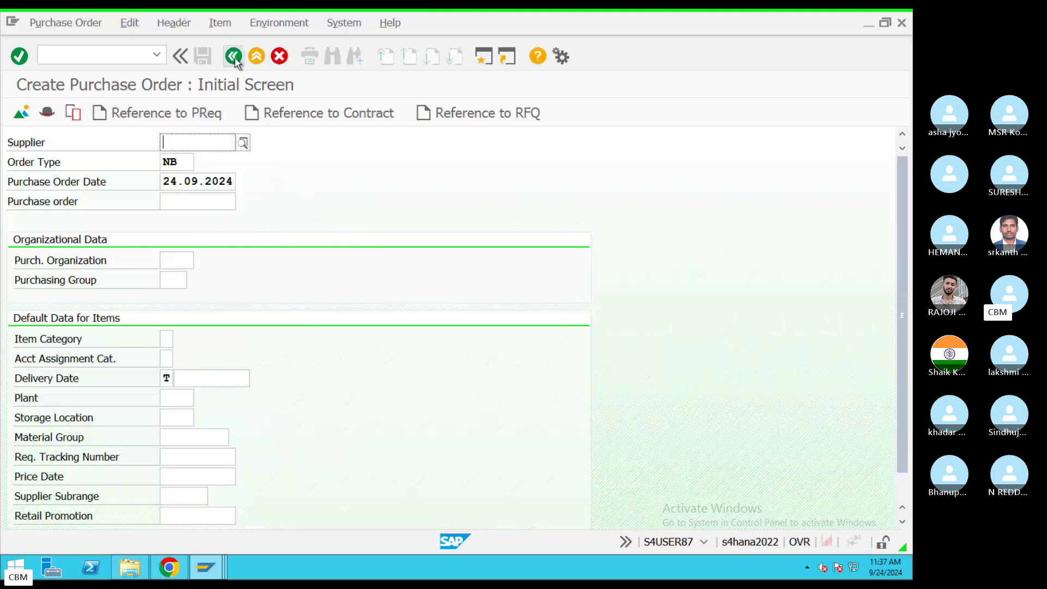
pyautogui.click(233, 56)
pyautogui.hotkey('ctrl', 'Left')
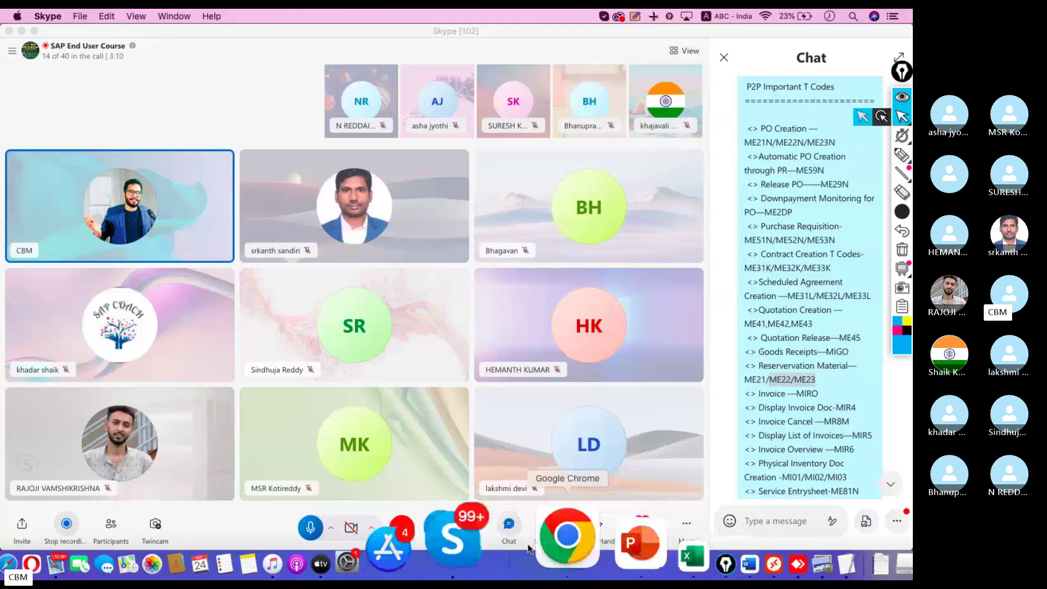
pyautogui.click(552, 540)
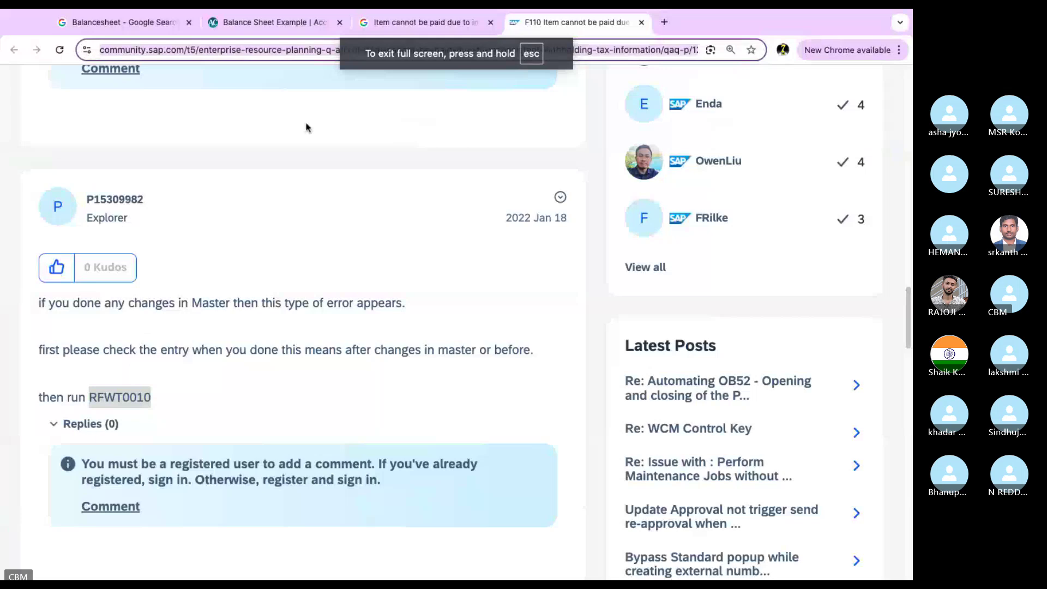
pyautogui.press('super+l')
pyautogui.write('R')
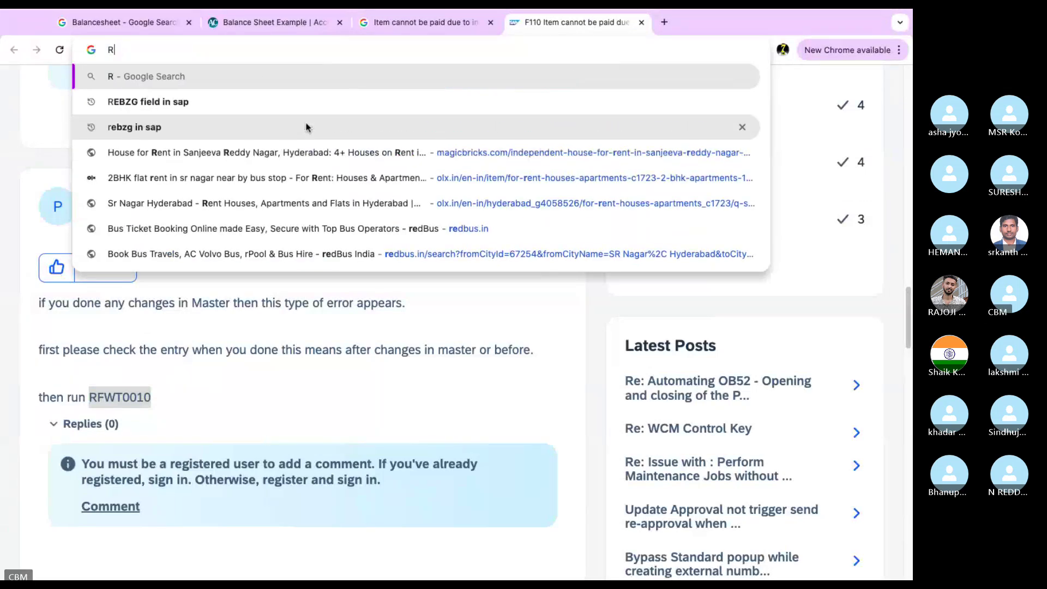
pyautogui.hotkey('ctrl', 'Left')
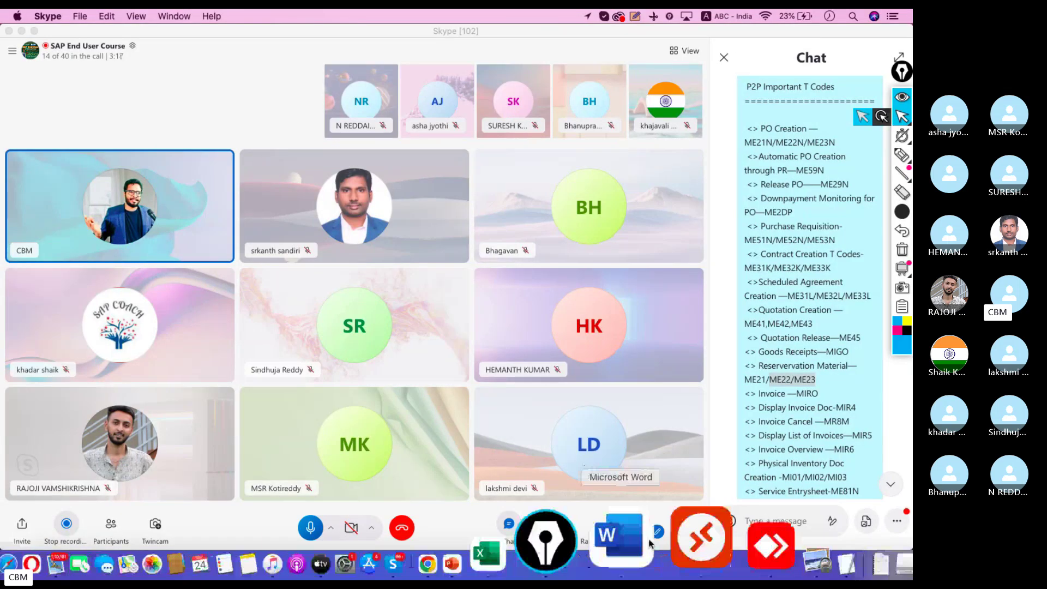
pyautogui.click(666, 542)
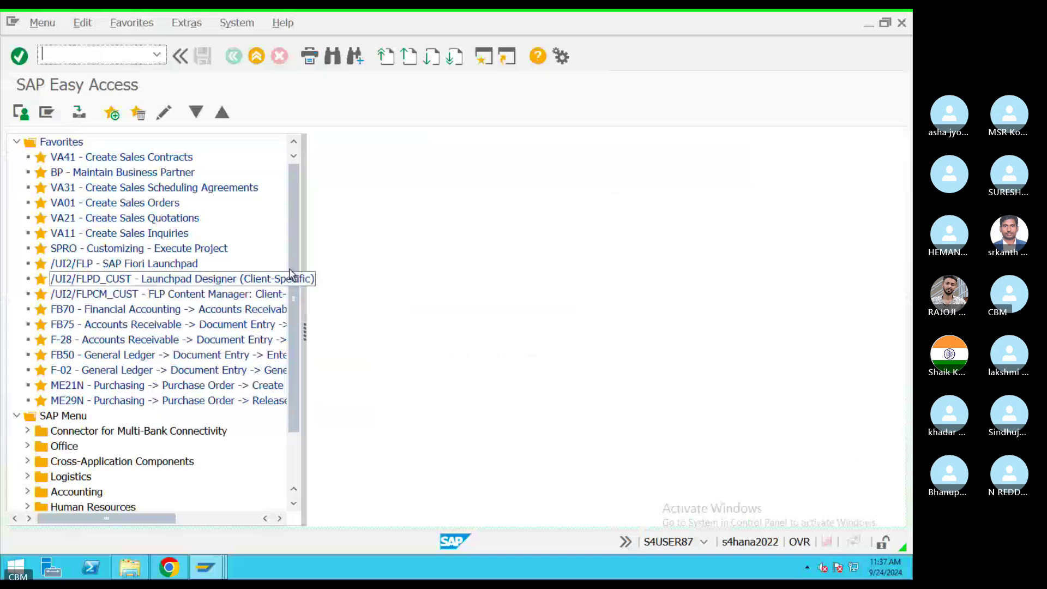
# Step: Expand Logistics › Materials Management › Inventory Management › Reservation and select MB21 - Create
pyautogui.scroll(-2, 282, 375)
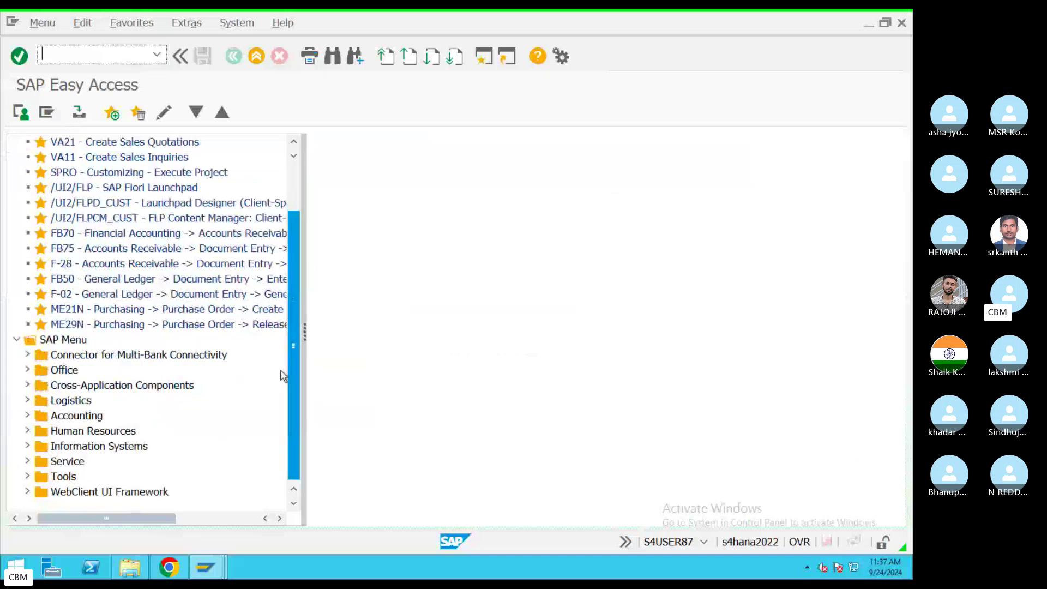
pyautogui.click(28, 416)
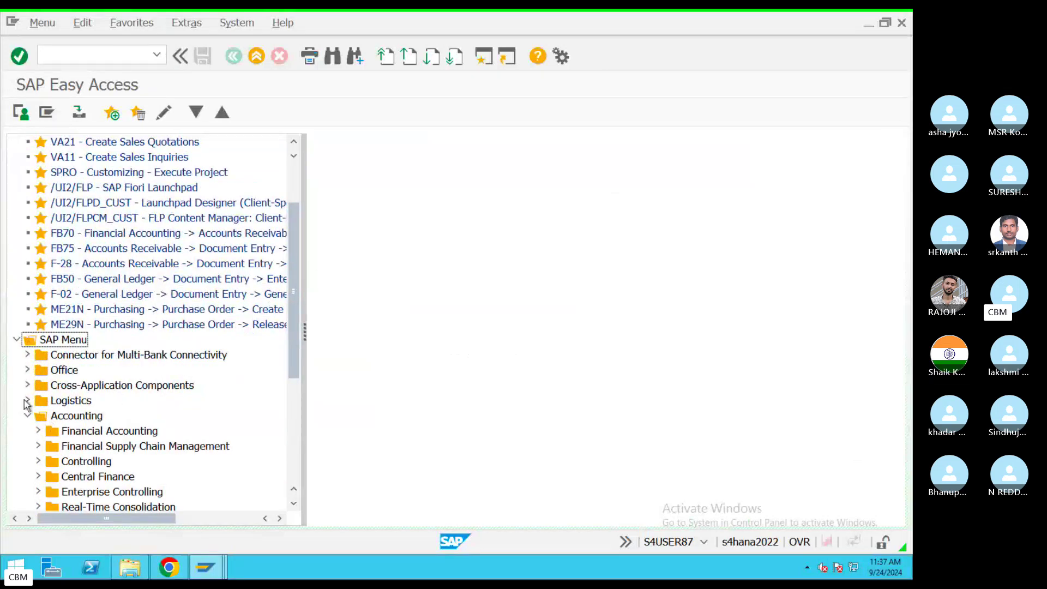
pyautogui.click(27, 401)
pyautogui.scroll(-3, 295, 308)
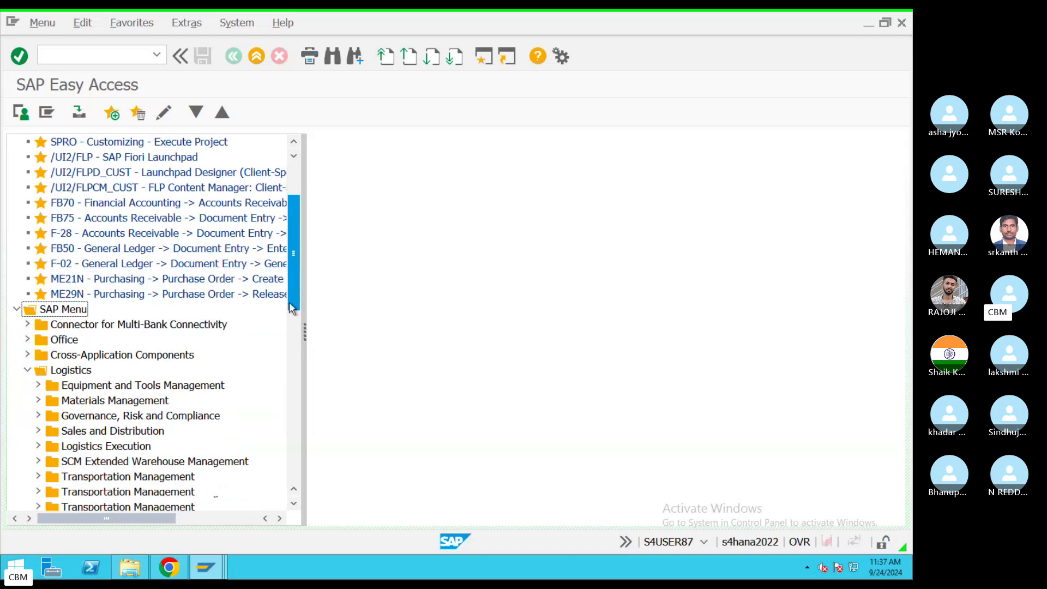
pyautogui.click(38, 309)
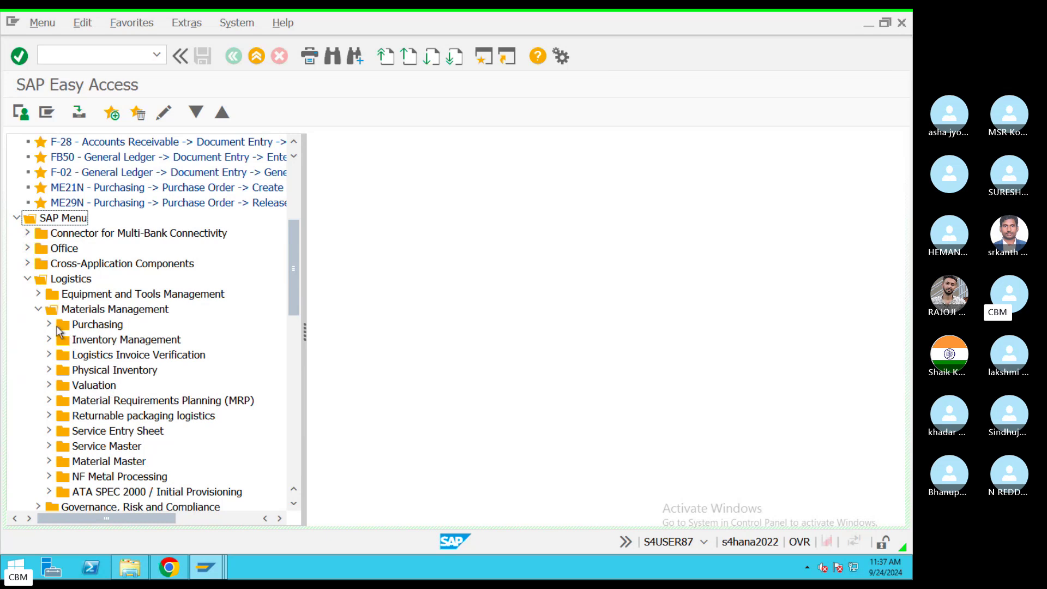
pyautogui.click(49, 341)
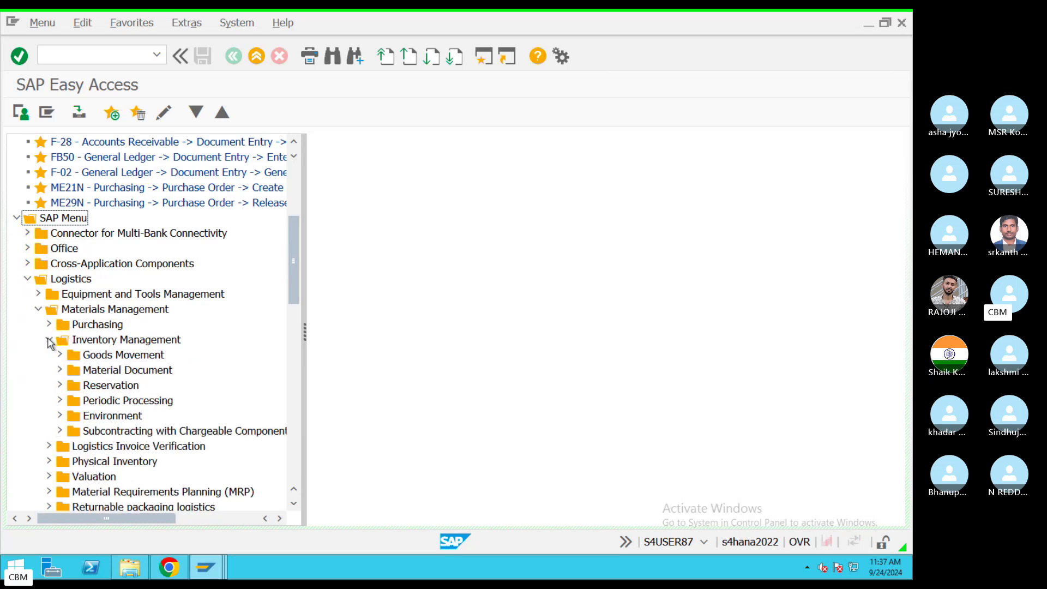
pyautogui.click(59, 385)
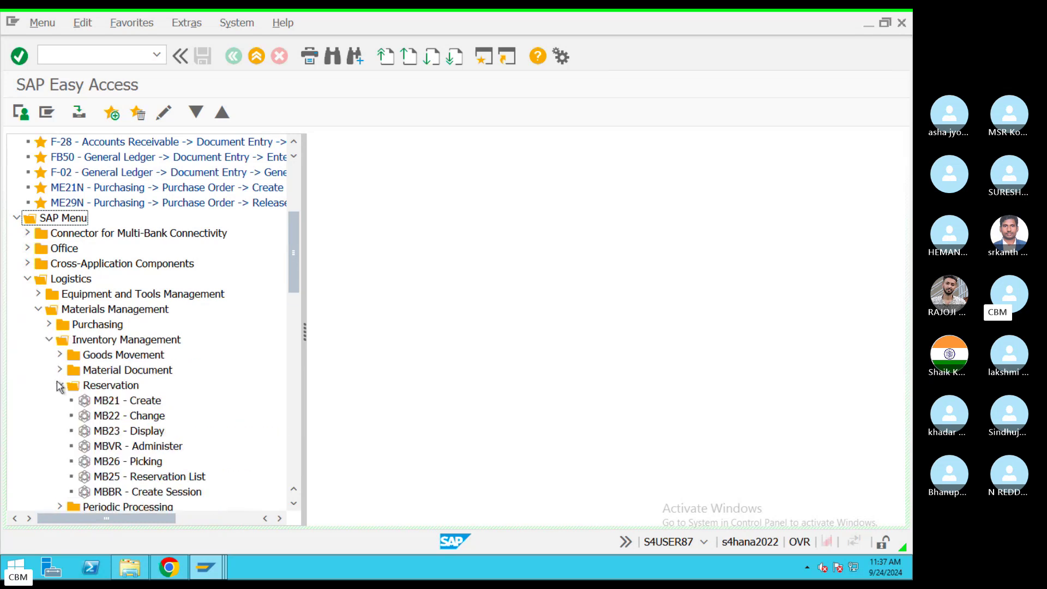
pyautogui.click(105, 403)
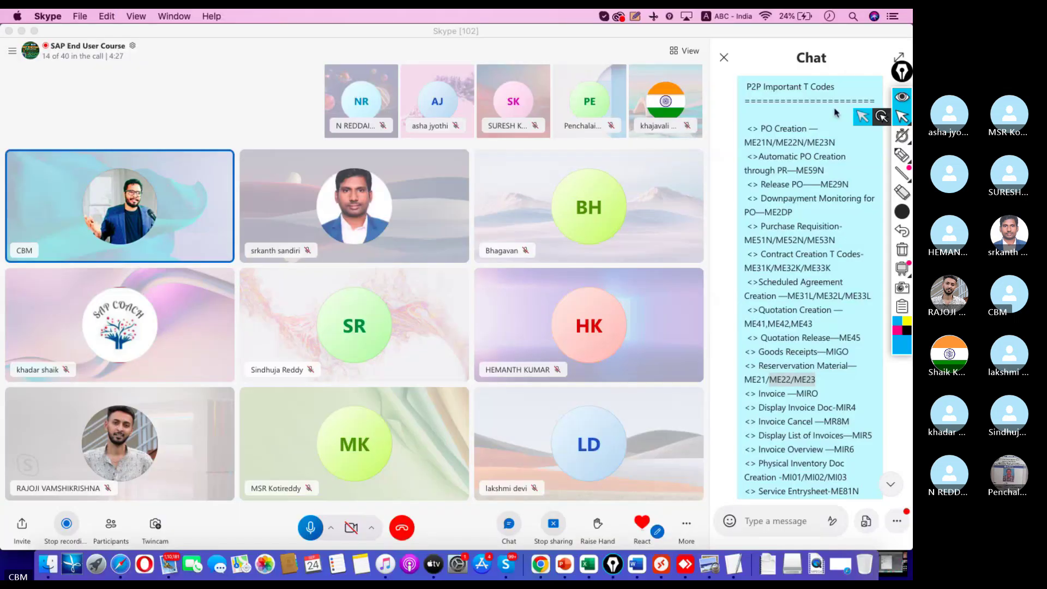
# Step: Load the T-code chat message back into the input box for editing
pyautogui.click(823, 103)
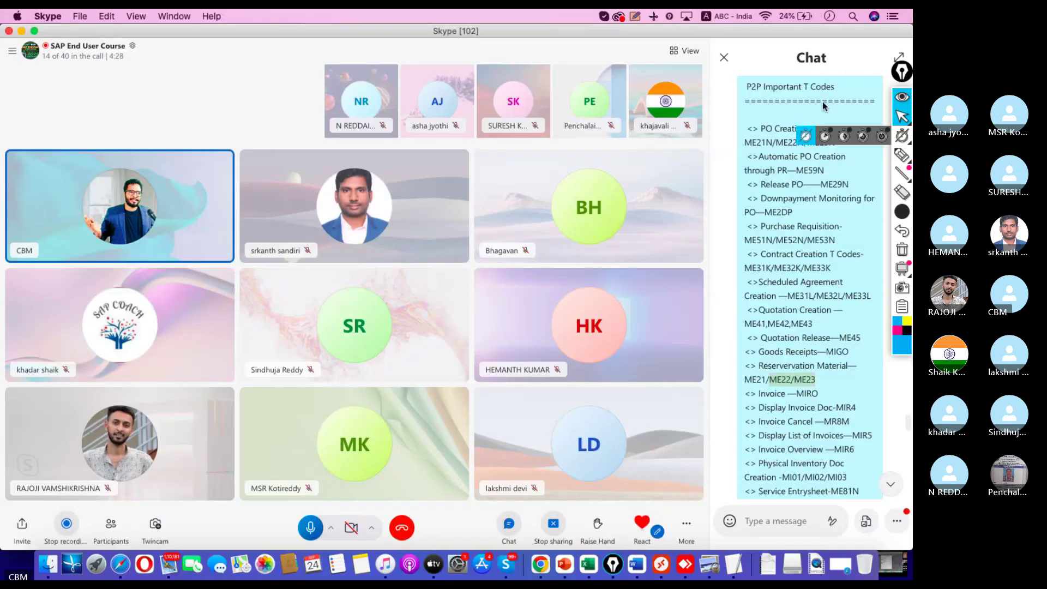
pyautogui.rightClick(795, 386)
pyautogui.click(827, 395)
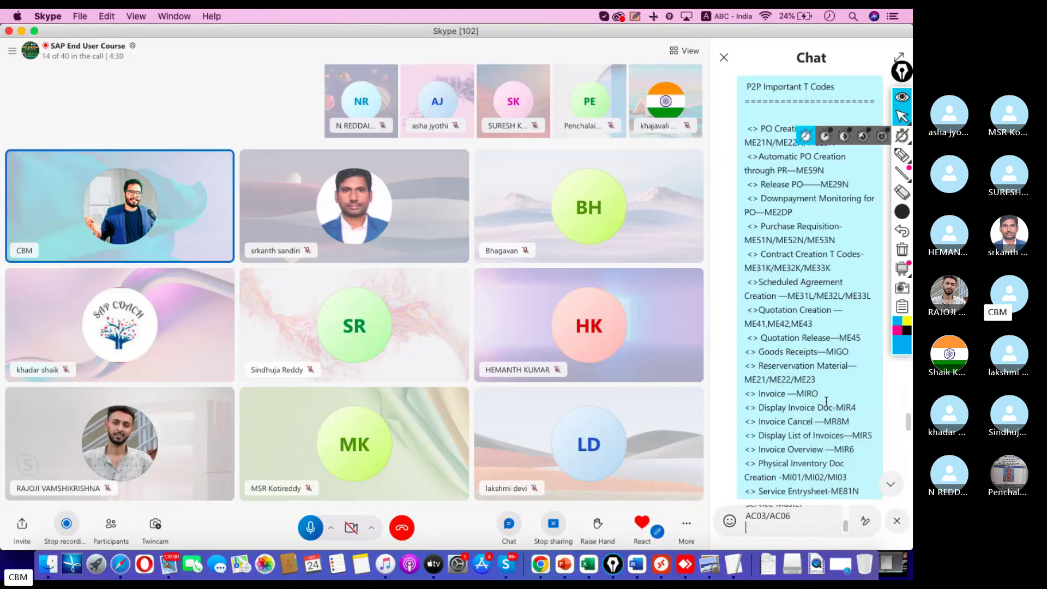
pyautogui.scroll(10, 793, 477)
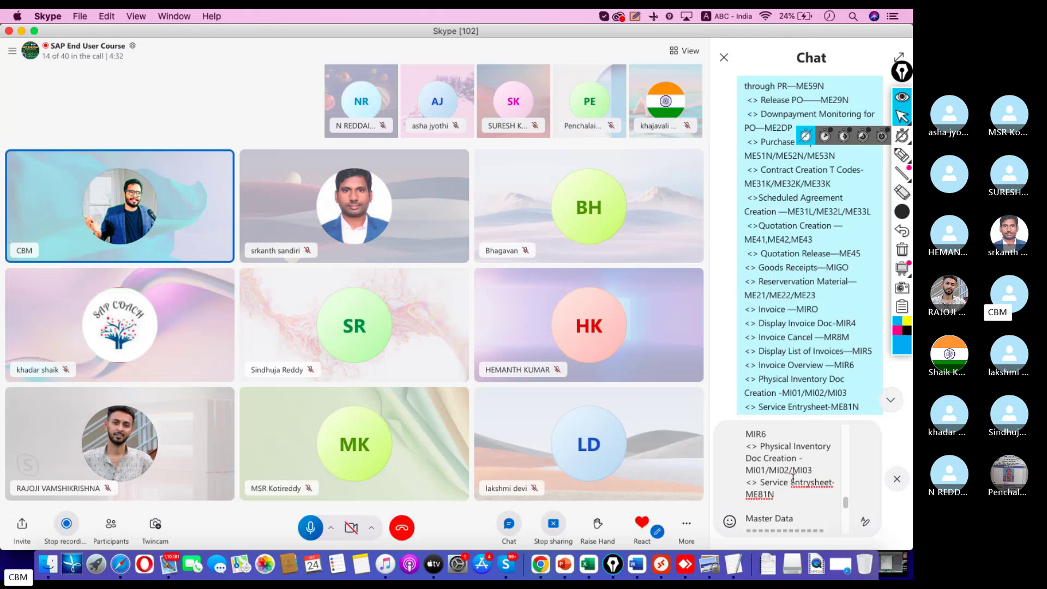
pyautogui.scroll(5, 793, 478)
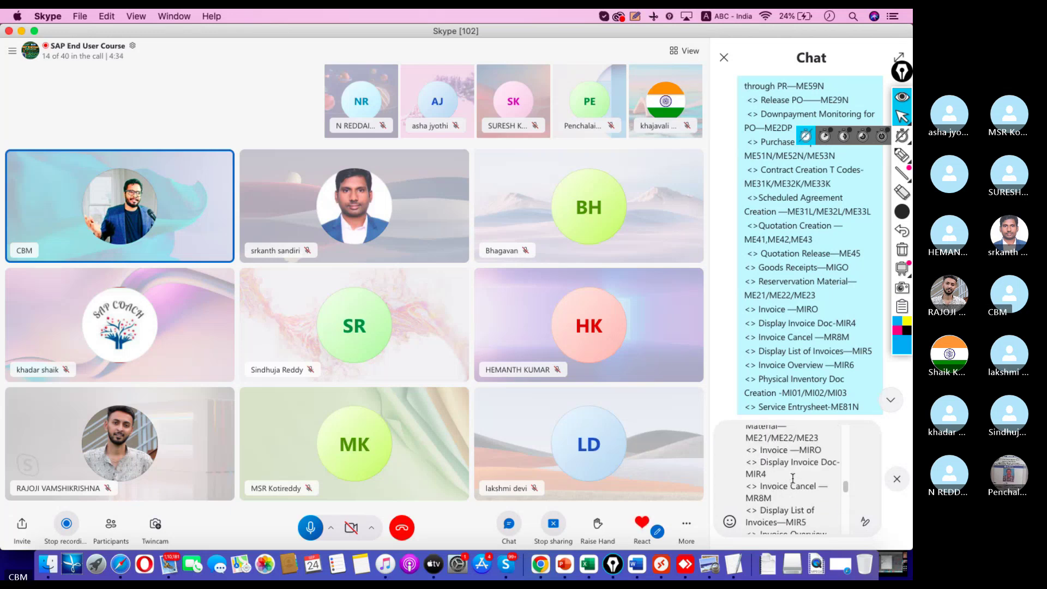
pyautogui.scroll(1, 784, 463)
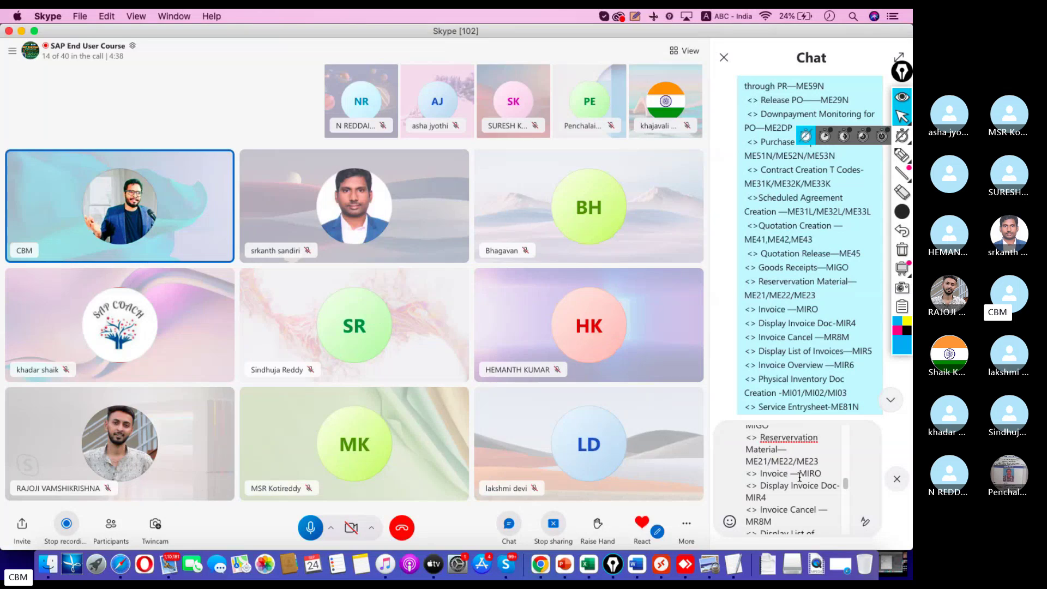
pyautogui.scroll(2, 799, 477)
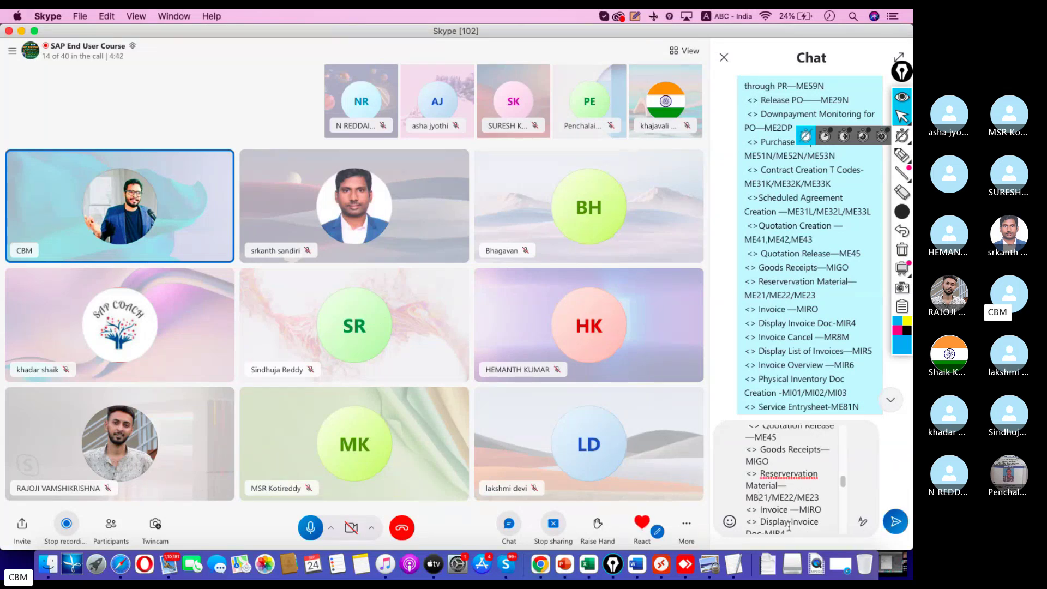
# Step: Change ME22/ME23 to MB22/MB23 and send the corrected message
pyautogui.press('BackSpace')
pyautogui.write('B')
pyautogui.press('Right')
pyautogui.press('Right')
pyautogui.press('Right')
pyautogui.press('Right')
pyautogui.press('Right')
pyautogui.press('BackSpace')
pyautogui.write('B')
pyautogui.click(895, 522)
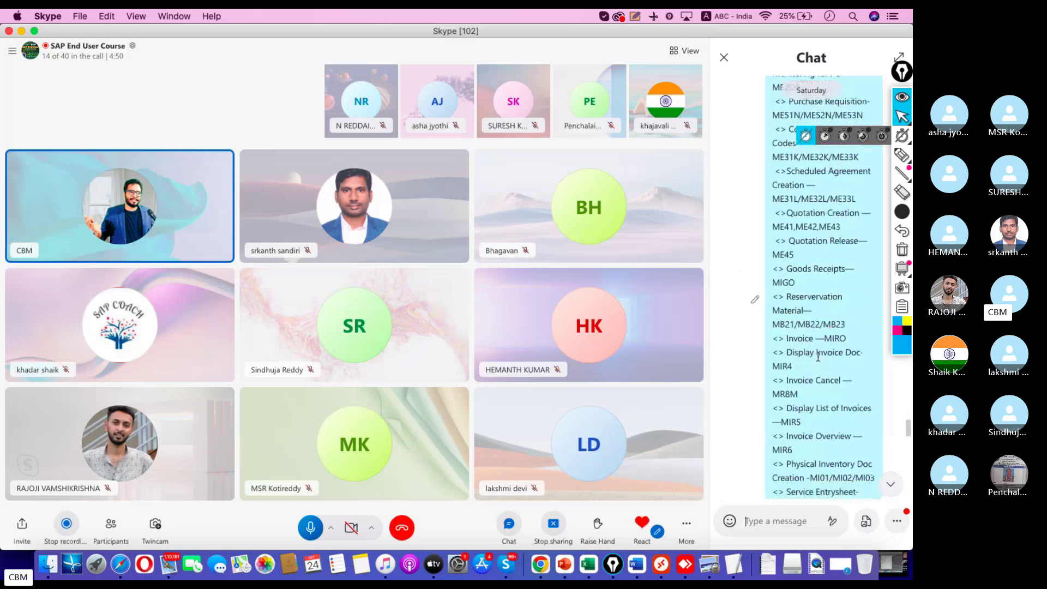
pyautogui.scroll(-1, 818, 357)
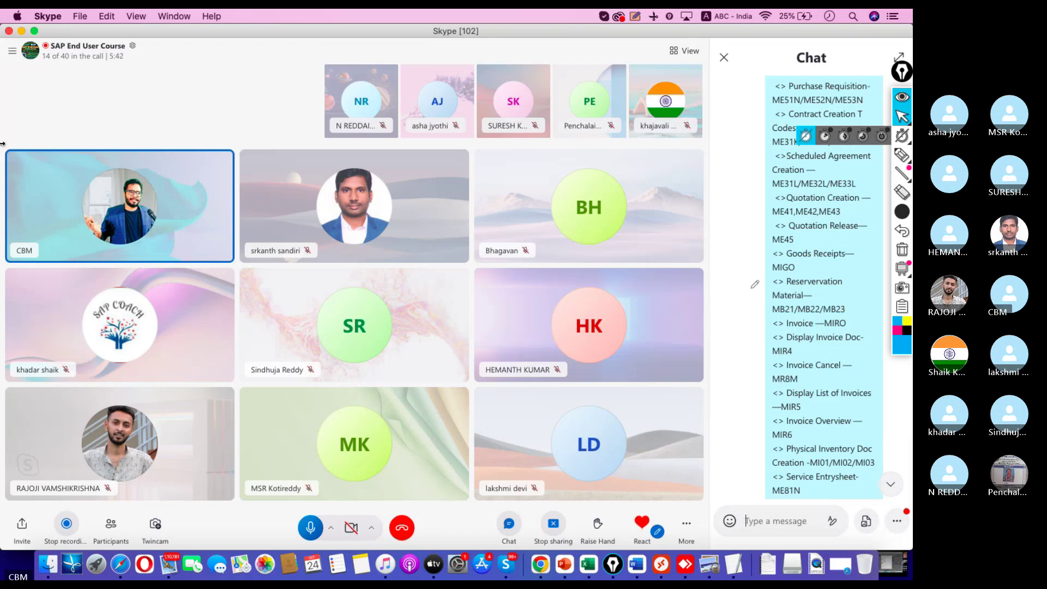
# Step: Collapse the Reservation, Logistics and SAP Menu nodes in the Easy Access tree
pyautogui.click(656, 549)
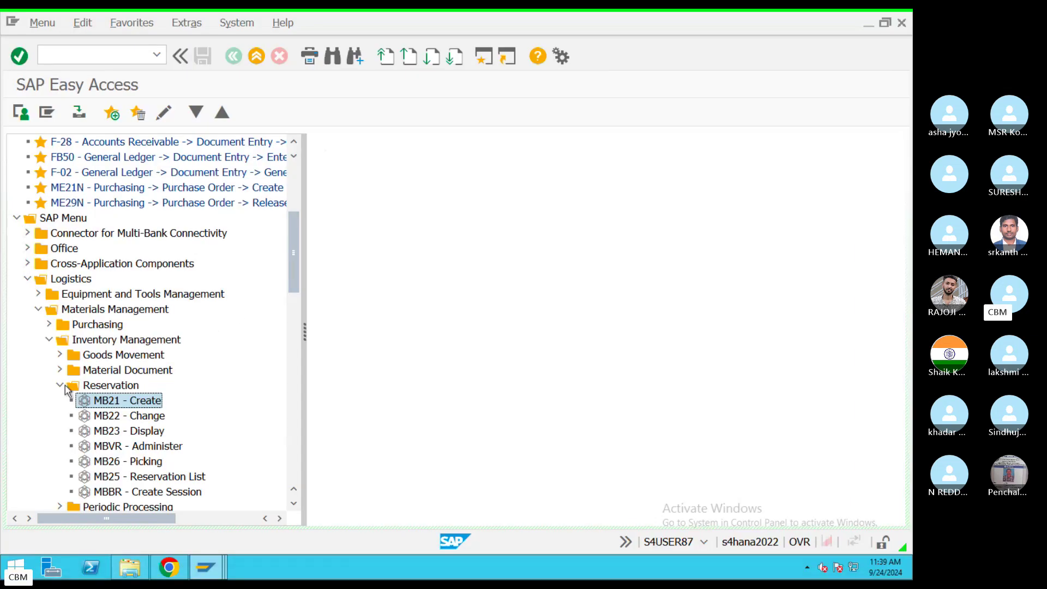
pyautogui.click(60, 385)
pyautogui.click(28, 279)
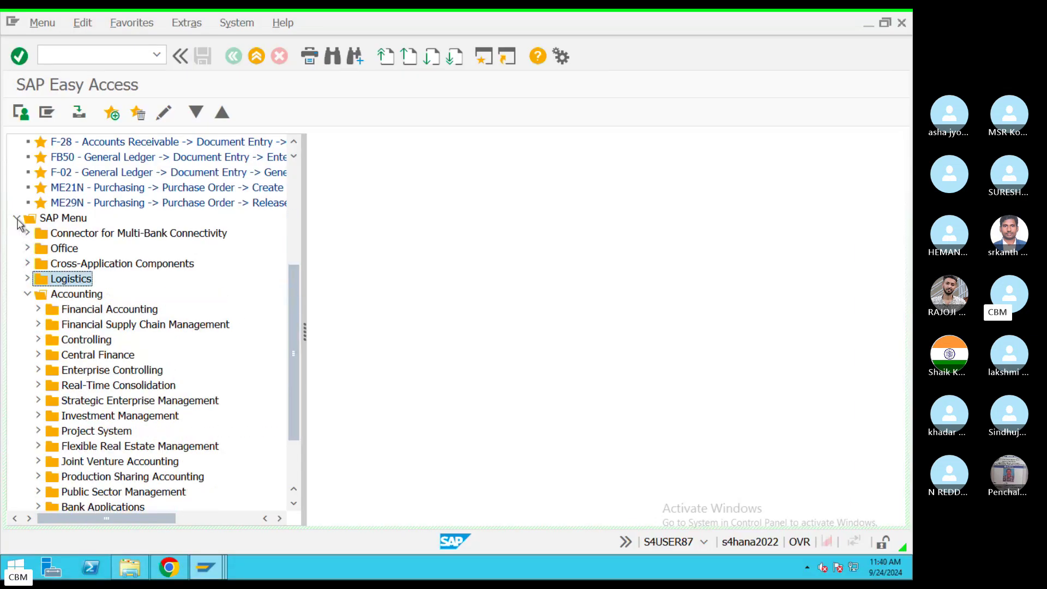
pyautogui.click(17, 219)
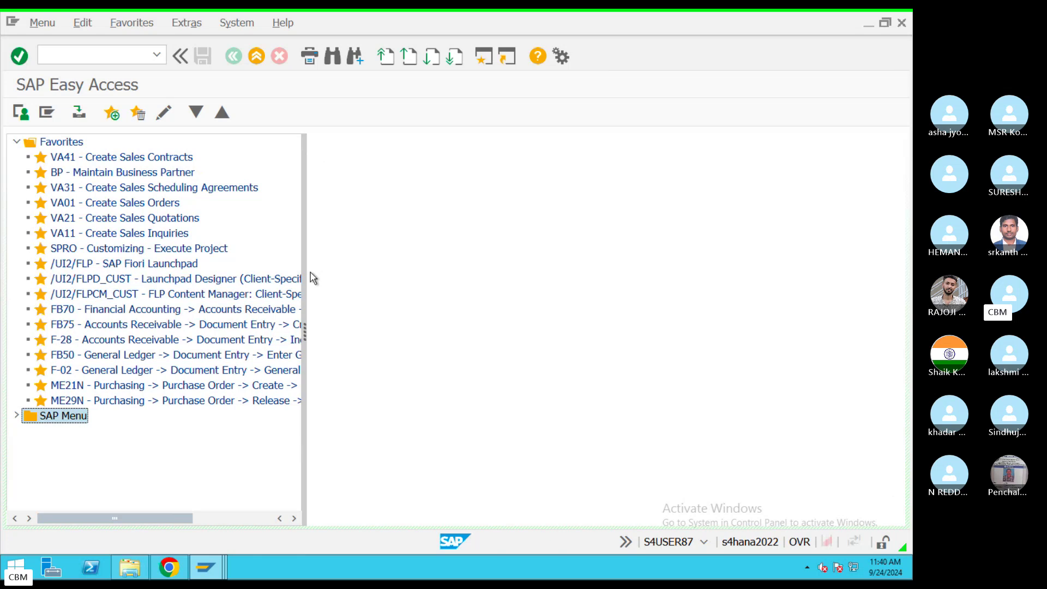
pyautogui.hotkey('ctrl', 'Left')
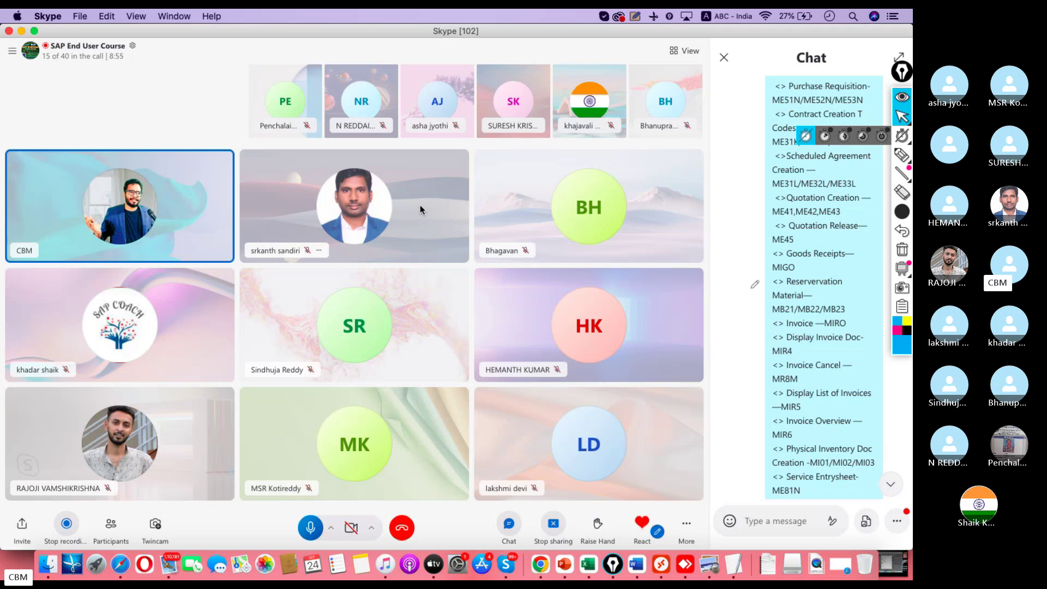
# Step: Reopen the SAP Menu, fold Accounting, and expand the Logistics area
pyautogui.click(657, 554)
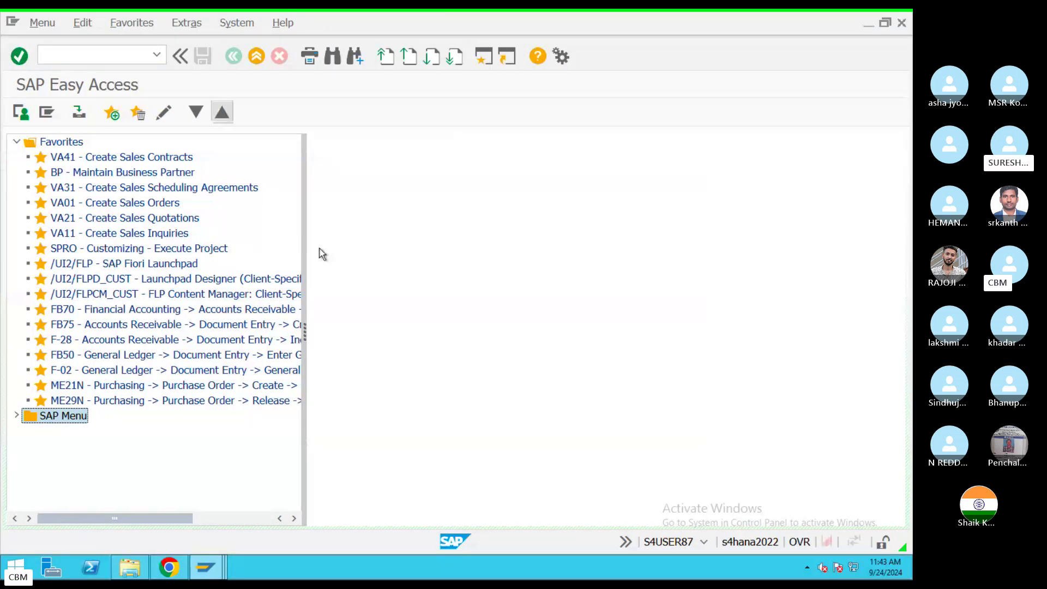
pyautogui.click(16, 417)
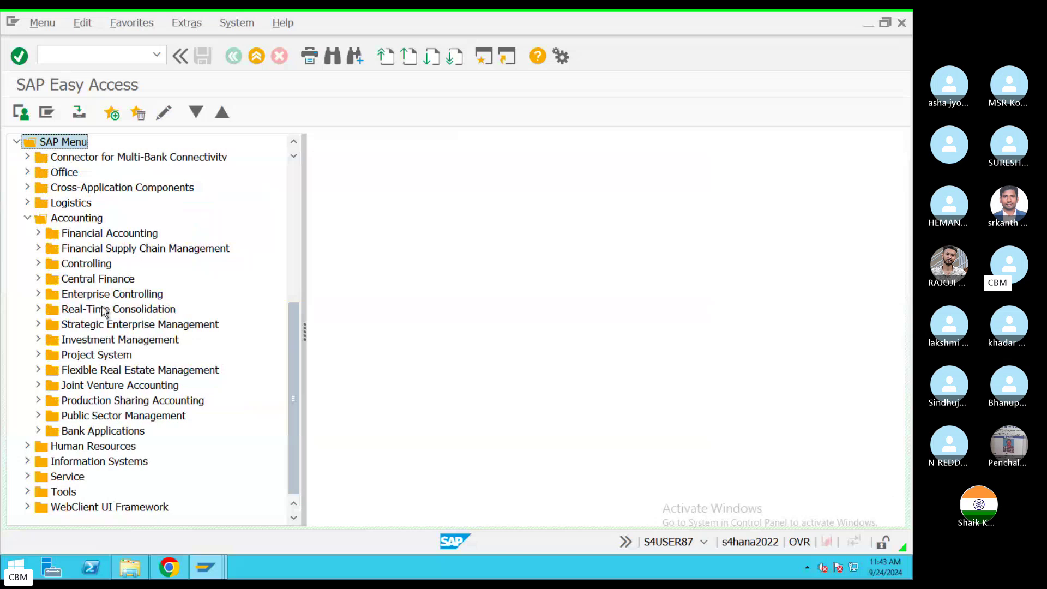
pyautogui.click(28, 218)
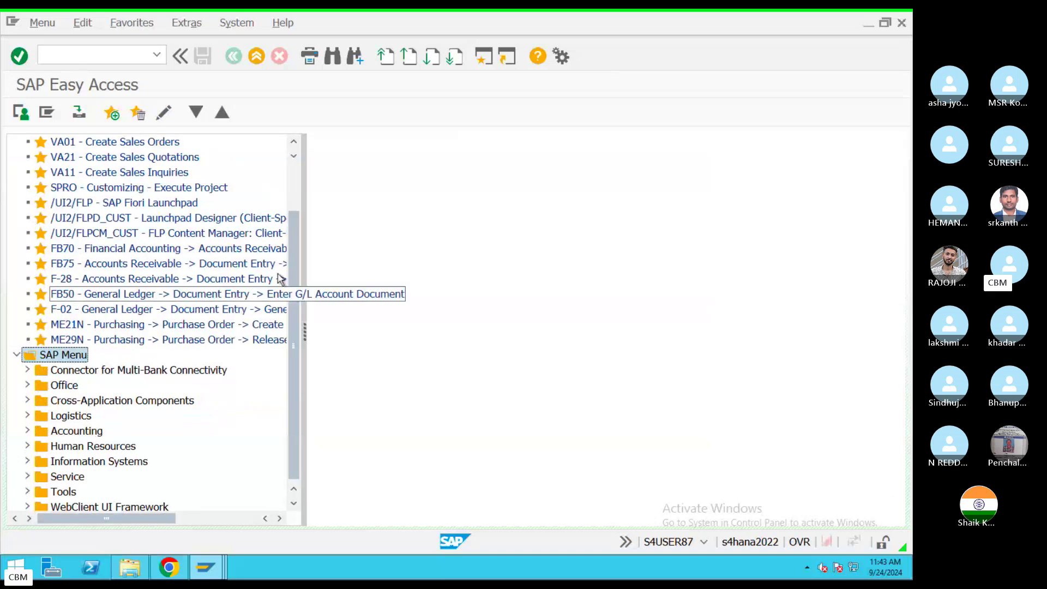
pyautogui.click(153, 263)
pyautogui.scroll(-1, 293, 426)
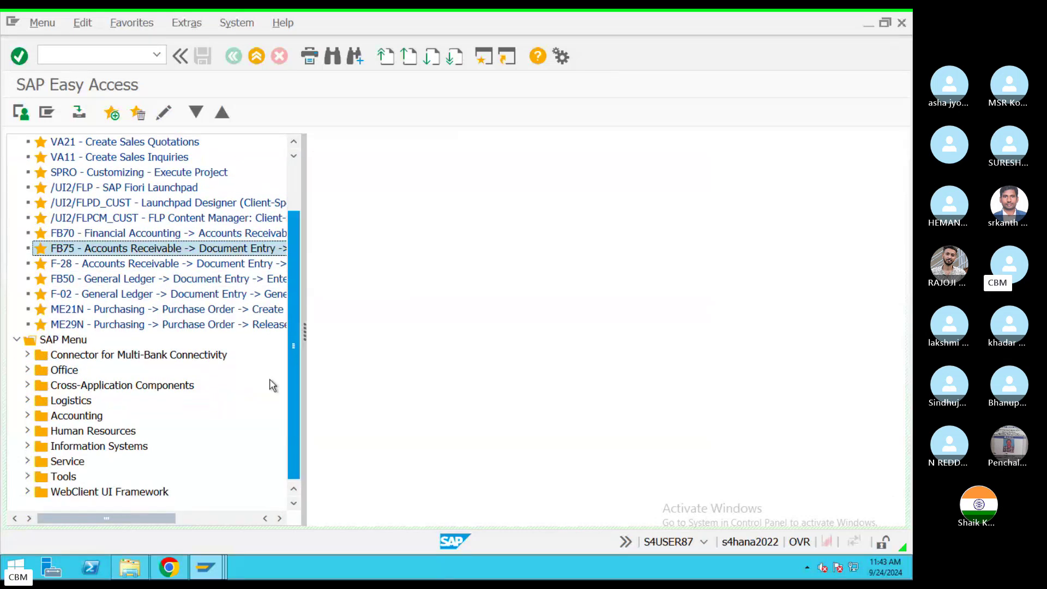
pyautogui.click(76, 402)
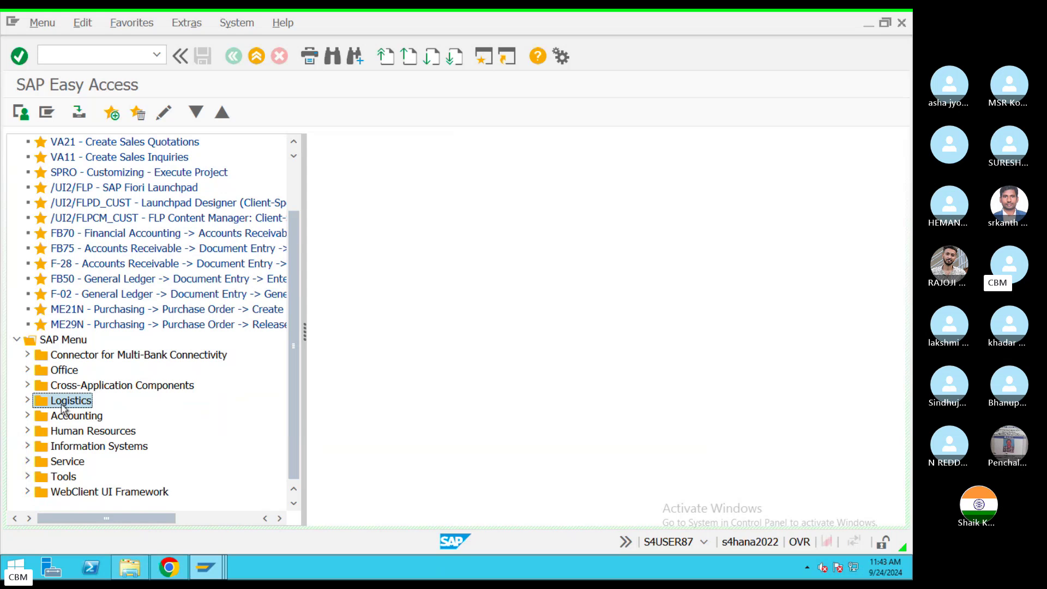
pyautogui.click(28, 401)
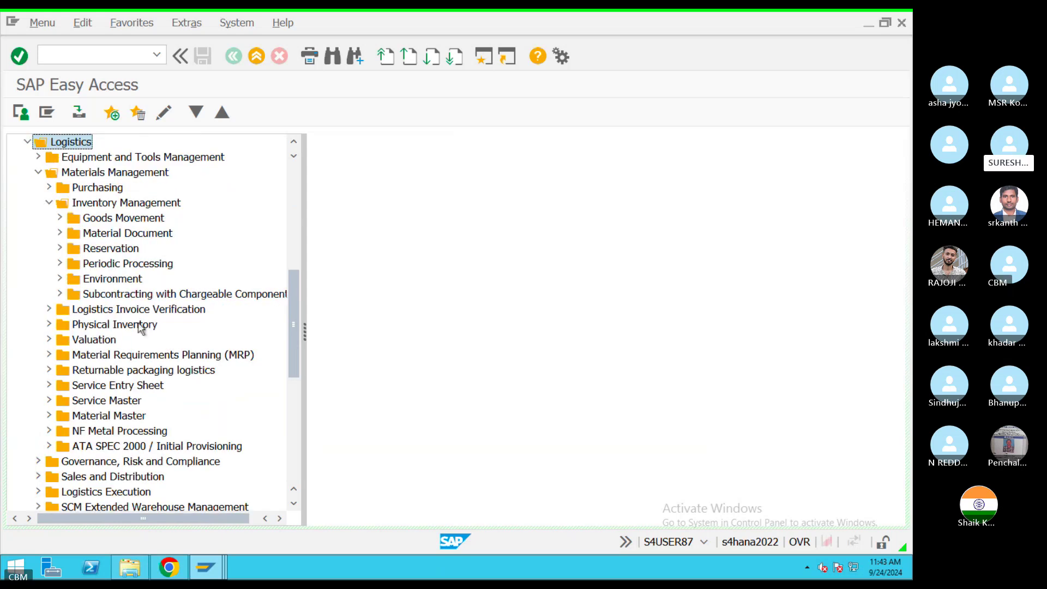
# Step: Browse Materials Management, Purchasing and other Logistics areas like Plant Maintenance and Project System
pyautogui.click(112, 173)
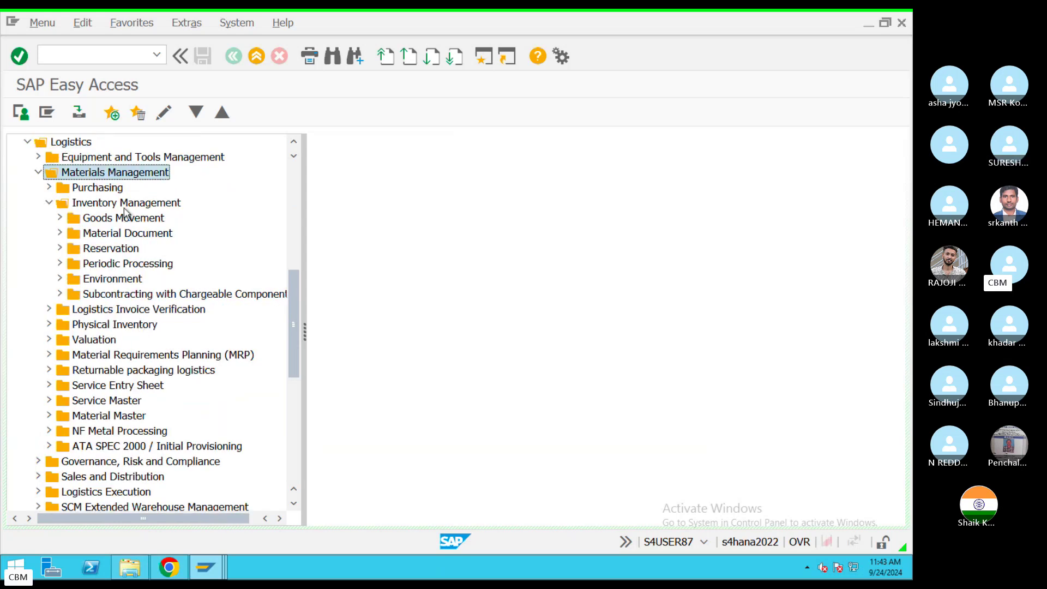
pyautogui.click(48, 188)
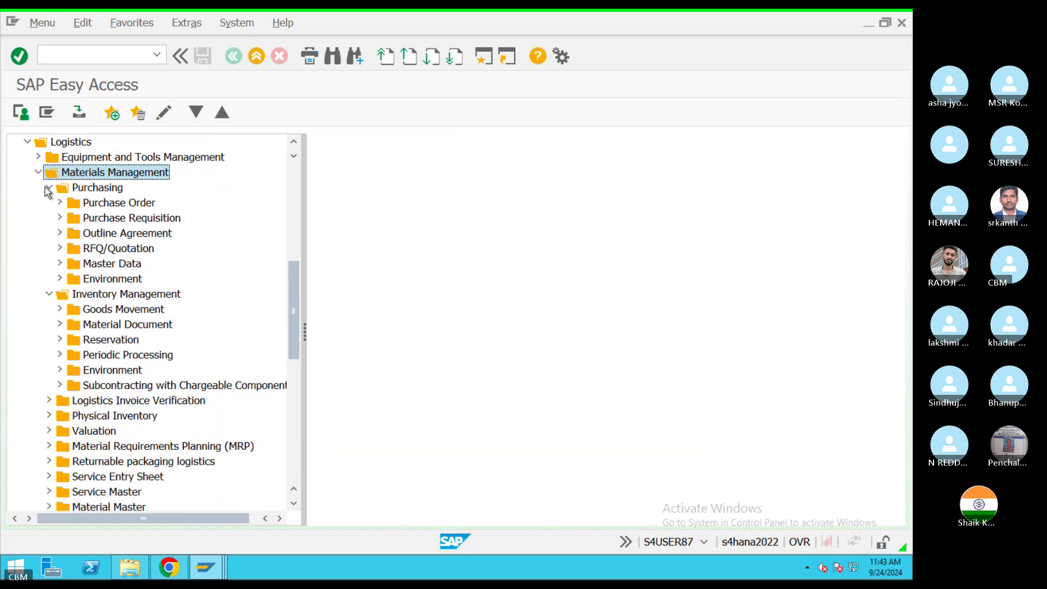
pyautogui.click(38, 174)
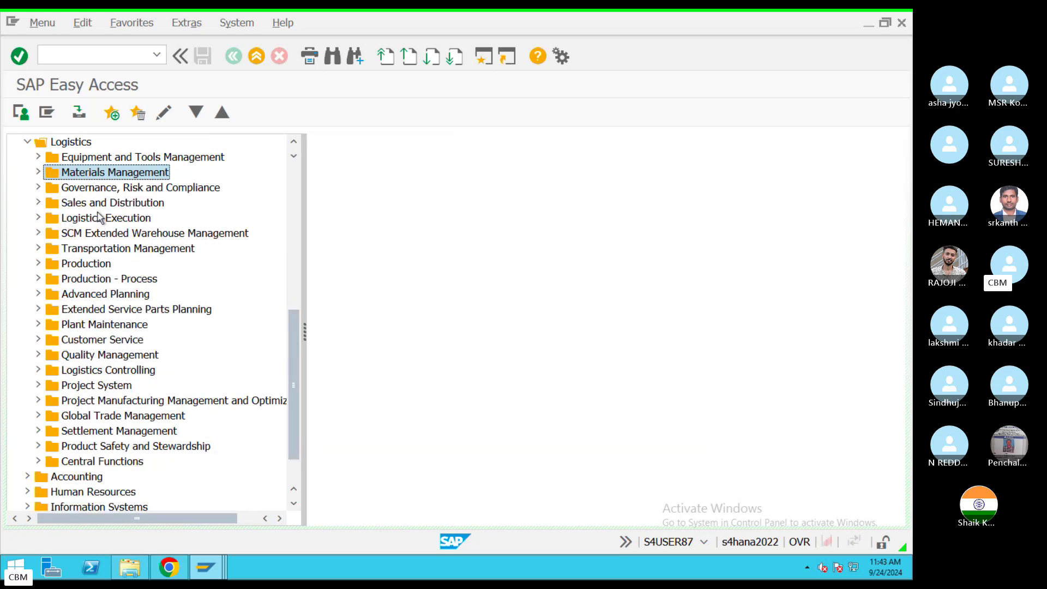
pyautogui.click(101, 206)
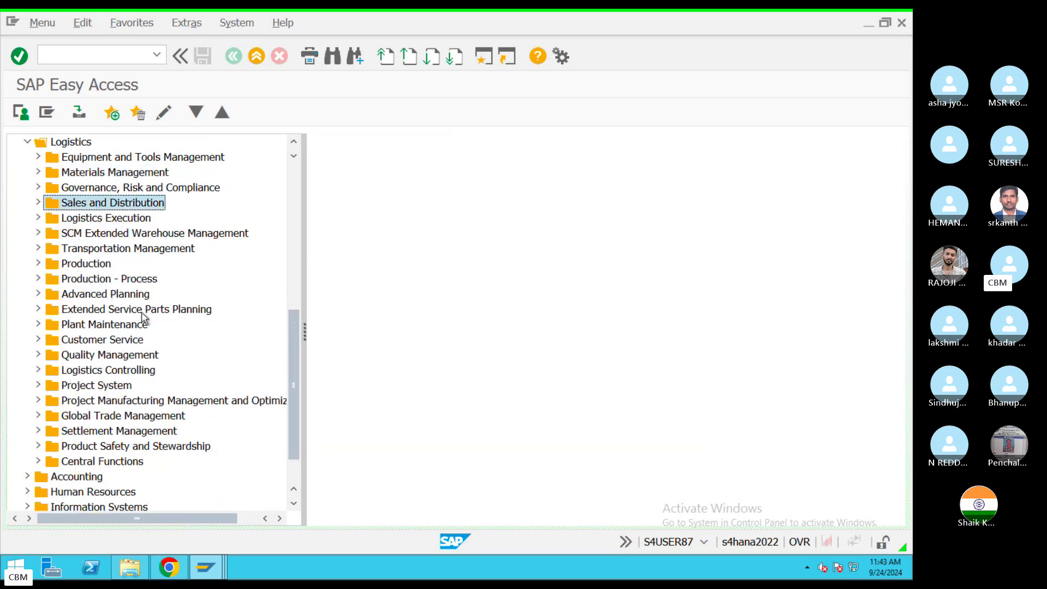
pyautogui.click(97, 326)
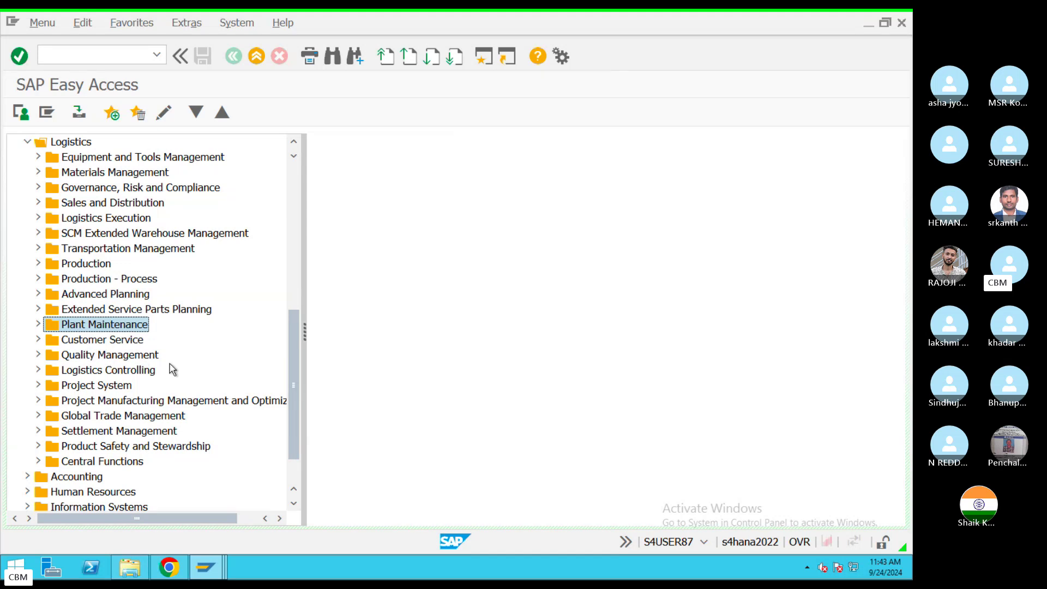
pyautogui.click(164, 357)
pyautogui.click(101, 386)
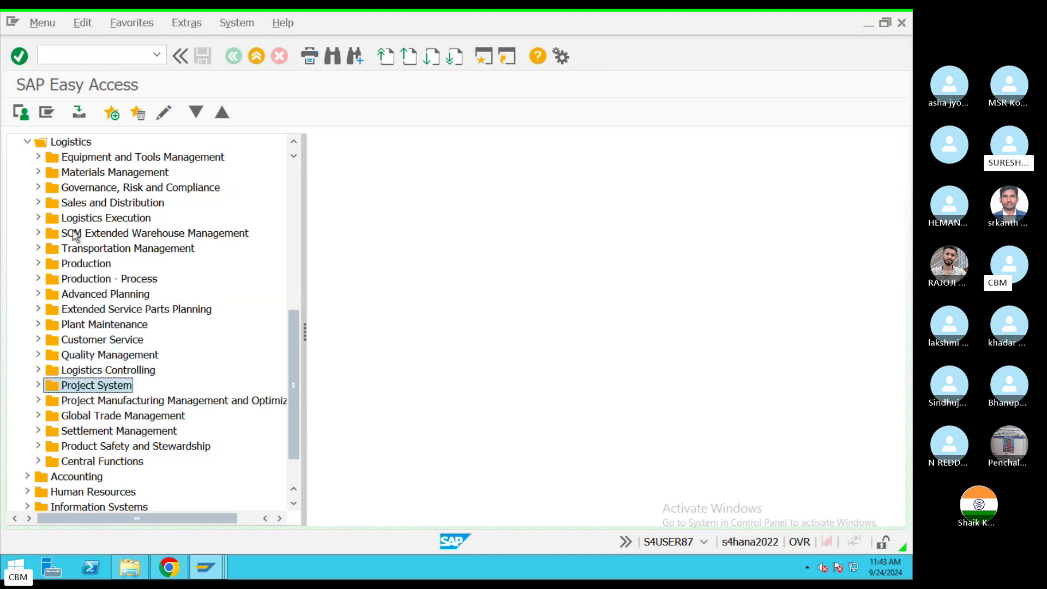
# Step: Expand Materials Management › Purchasing › Purchase Order › Create to list ME21N, ME58 and ME59N
pyautogui.click(38, 173)
pyautogui.click(120, 173)
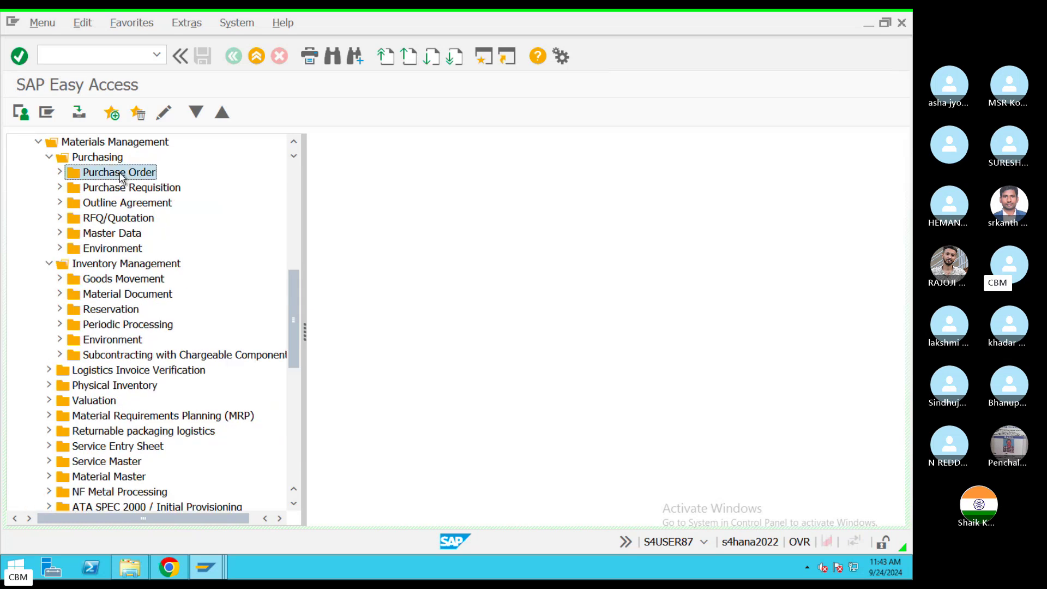
pyautogui.click(92, 158)
pyautogui.click(104, 176)
pyautogui.click(148, 189)
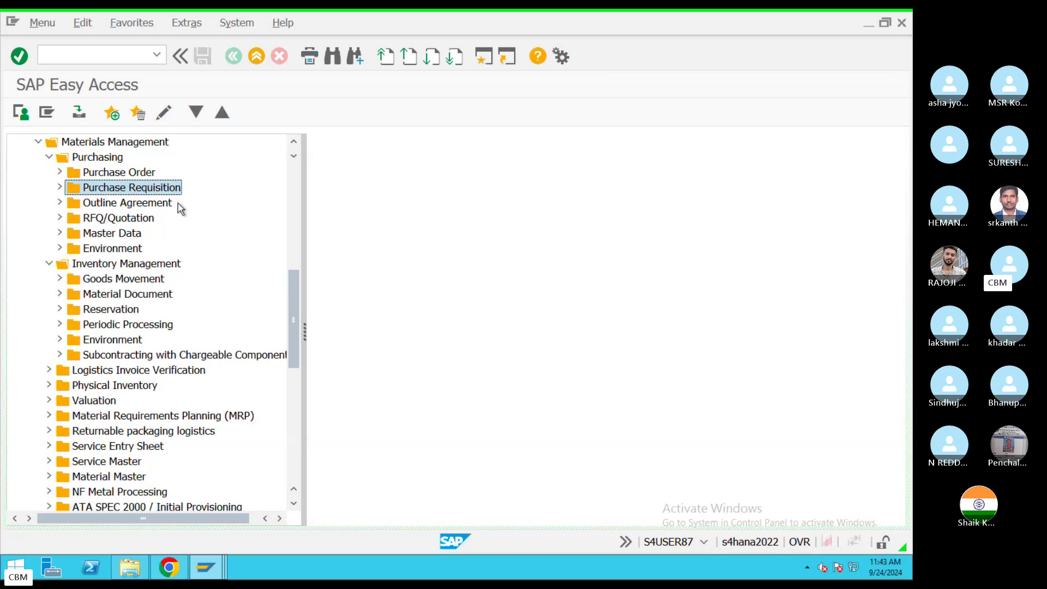
pyautogui.click(121, 208)
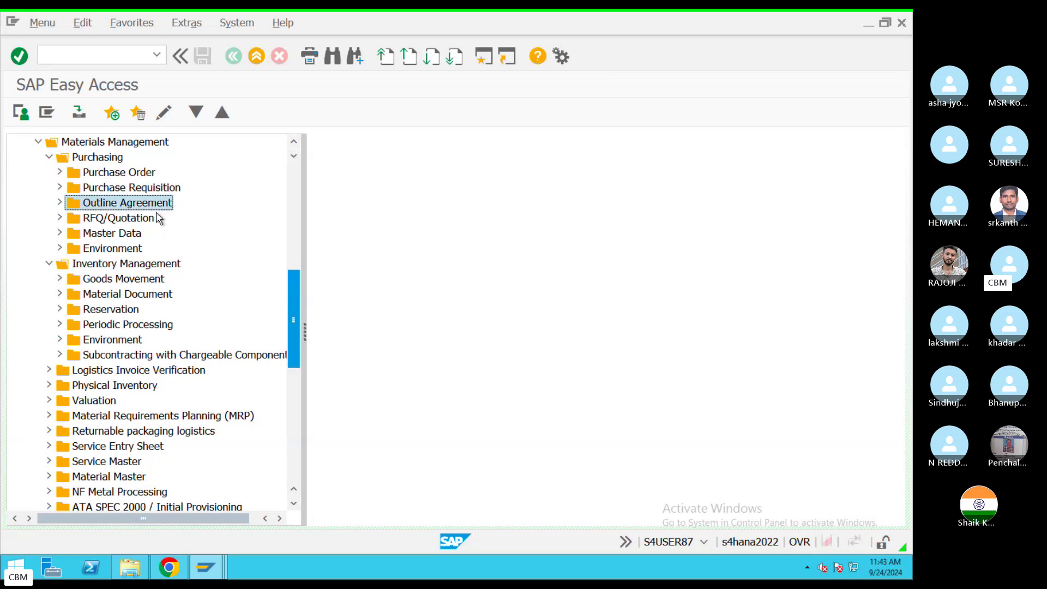
pyautogui.click(114, 219)
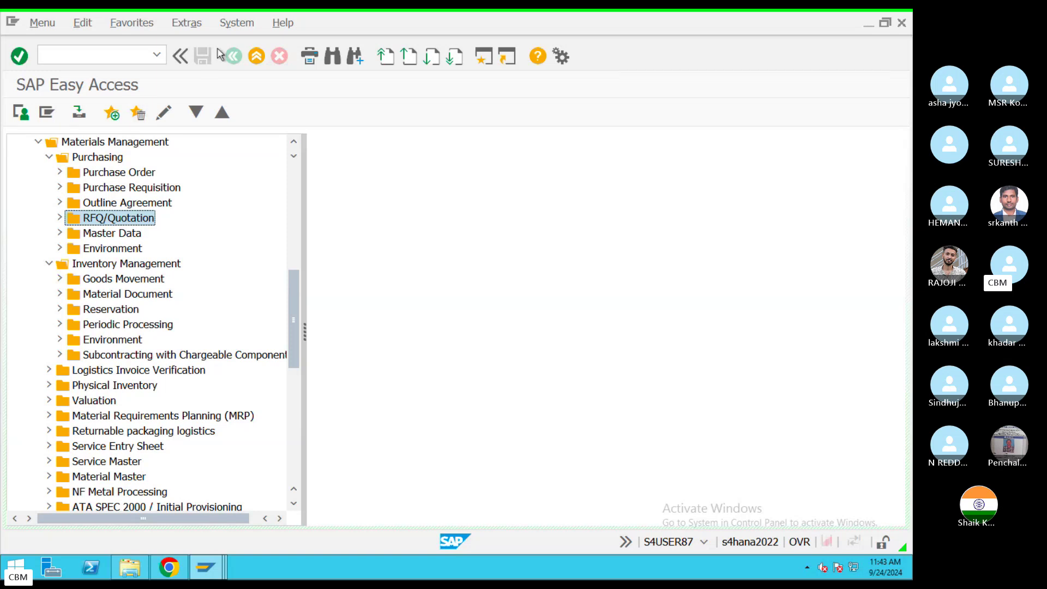
pyautogui.click(60, 173)
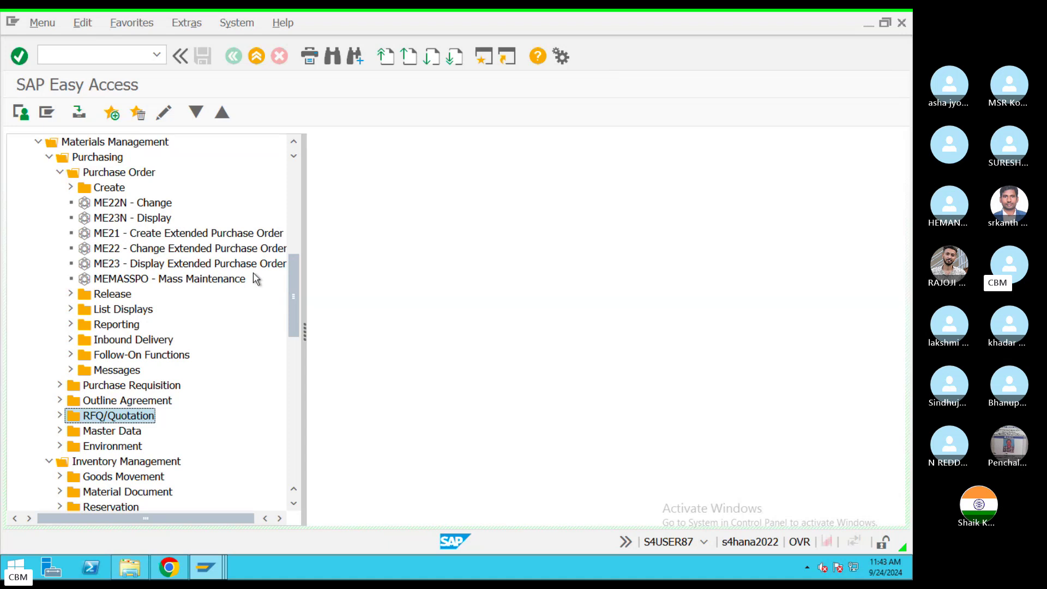
pyautogui.click(71, 187)
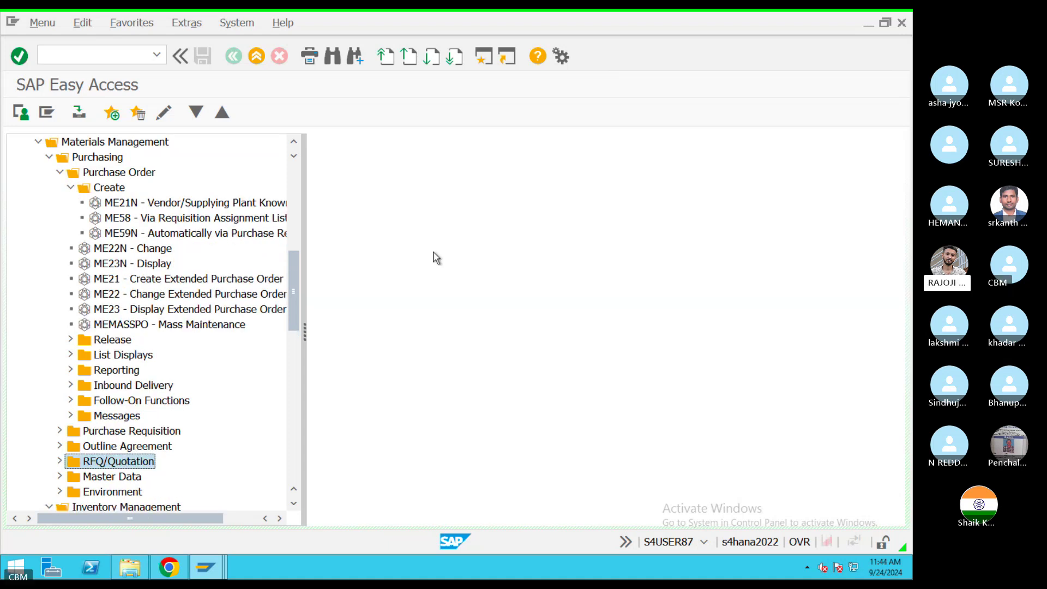
pyautogui.doubleClick(128, 206)
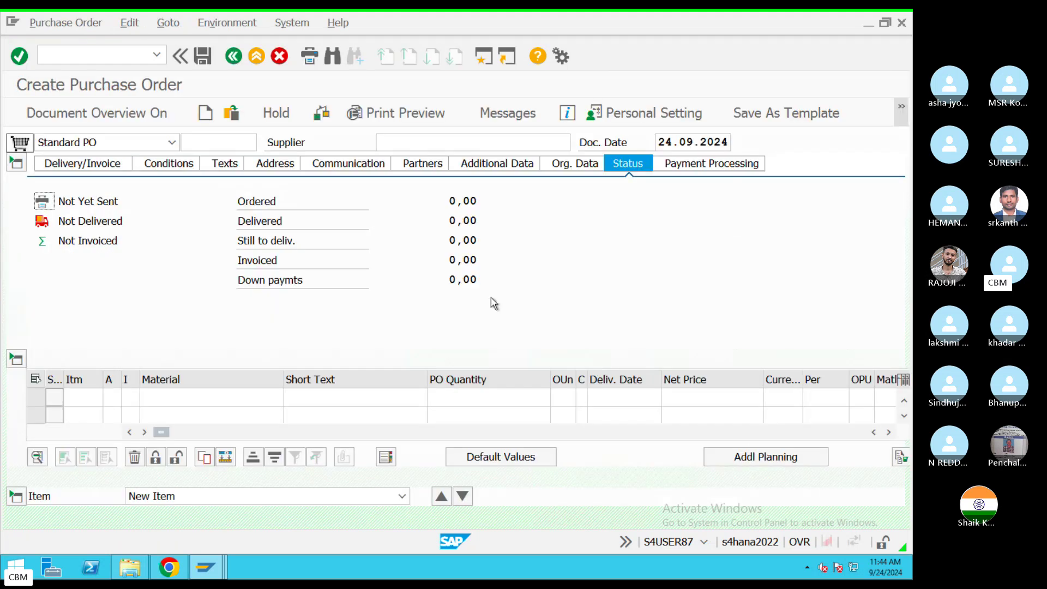
pyautogui.click(100, 59)
pyautogui.write('/n')
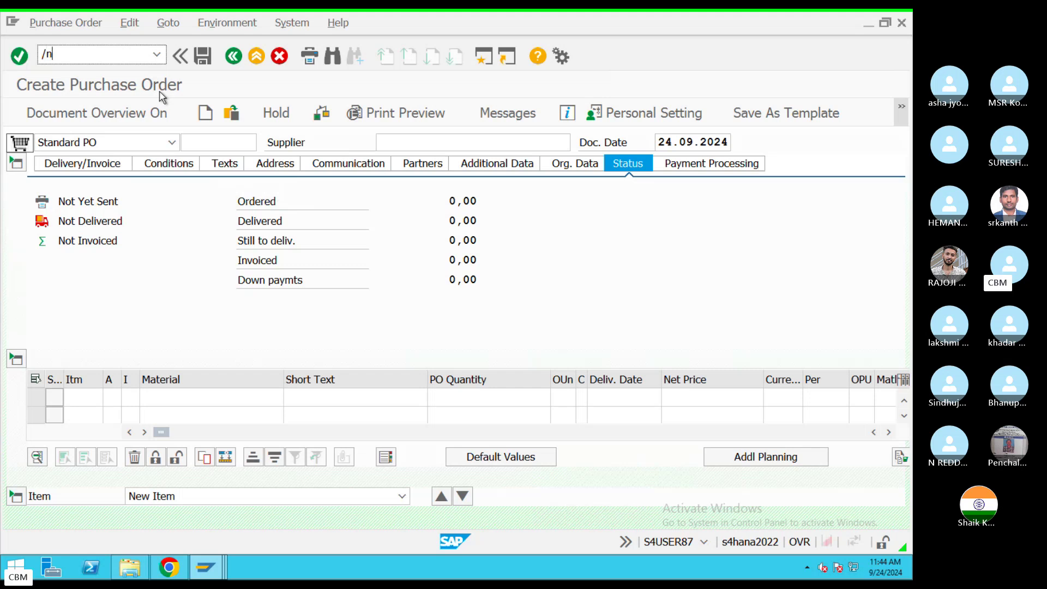
pyautogui.press('Return')
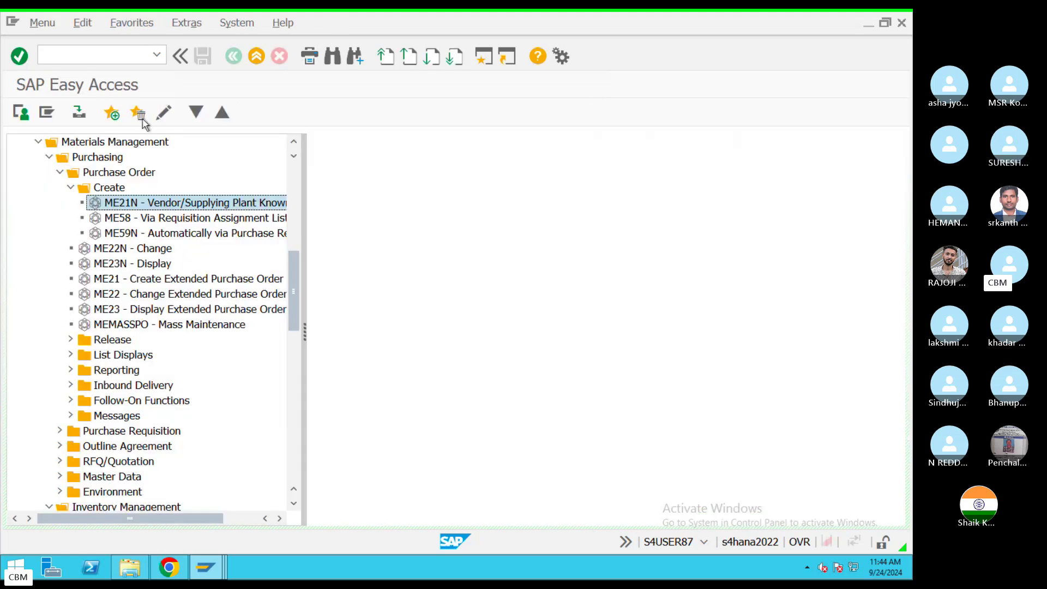
pyautogui.doubleClick(145, 206)
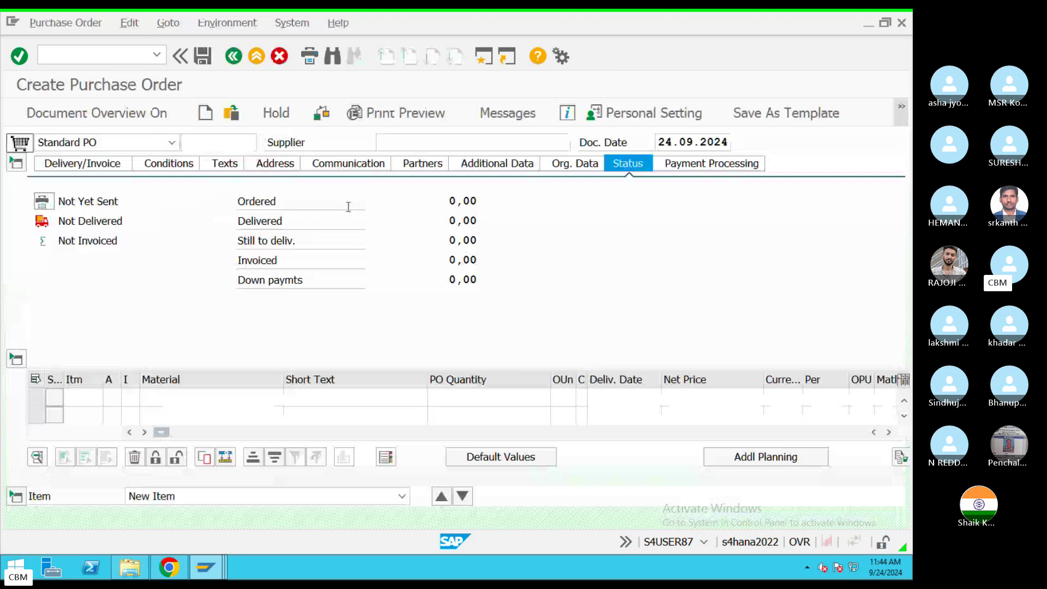
pyautogui.click(83, 54)
pyautogui.write('/n')
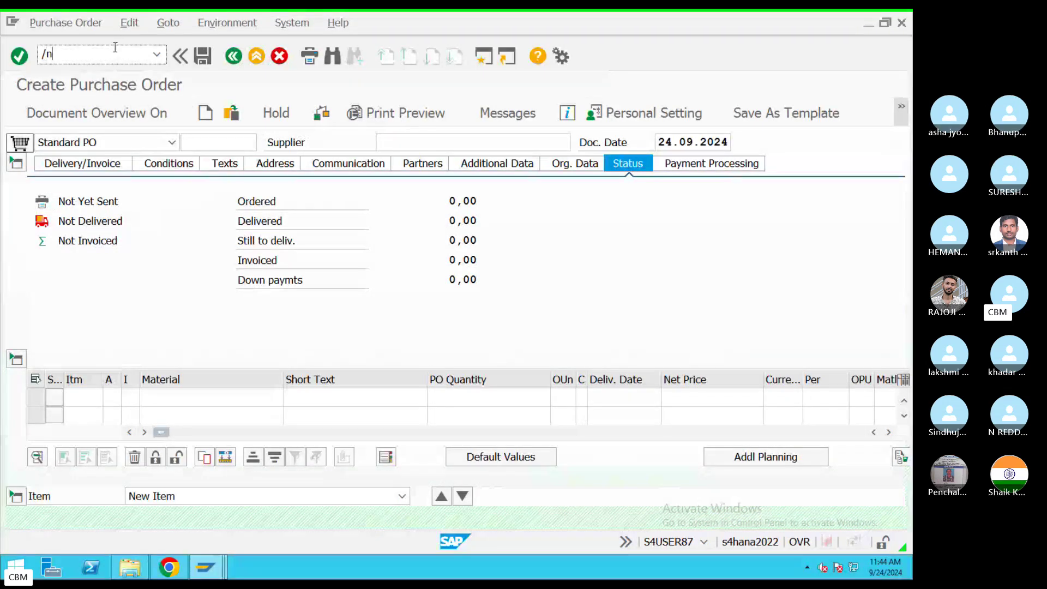
pyautogui.press('Return')
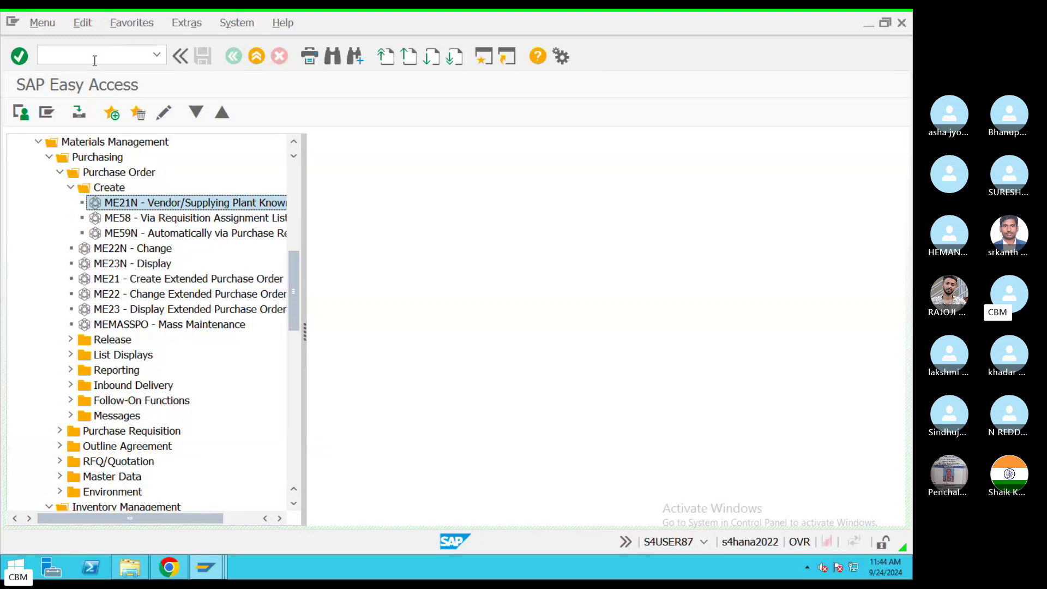
pyautogui.click(94, 59)
pyautogui.write('ME21N')
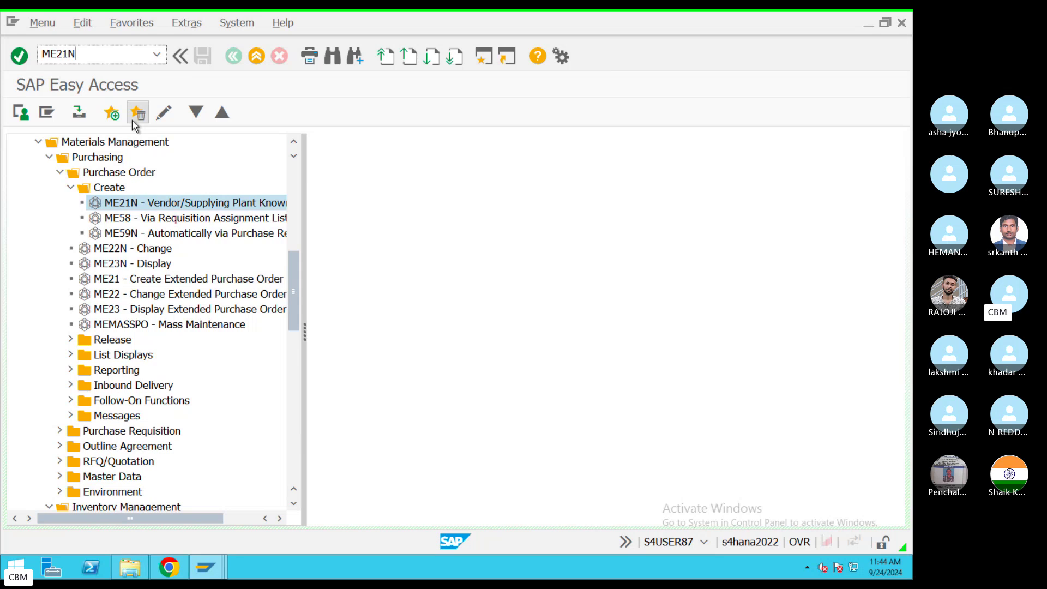
pyautogui.press('Return')
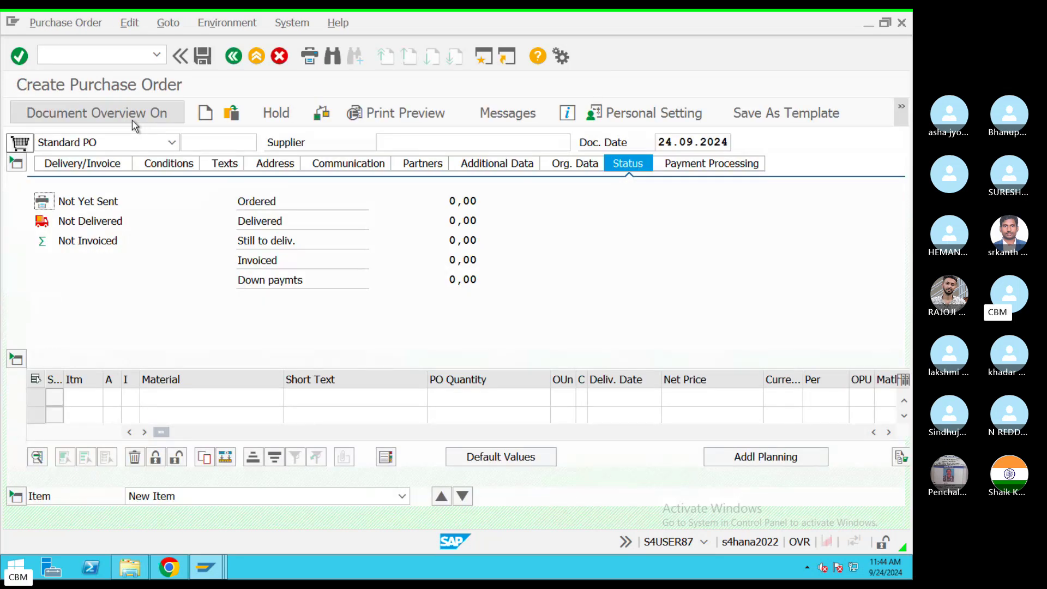
pyautogui.click(103, 52)
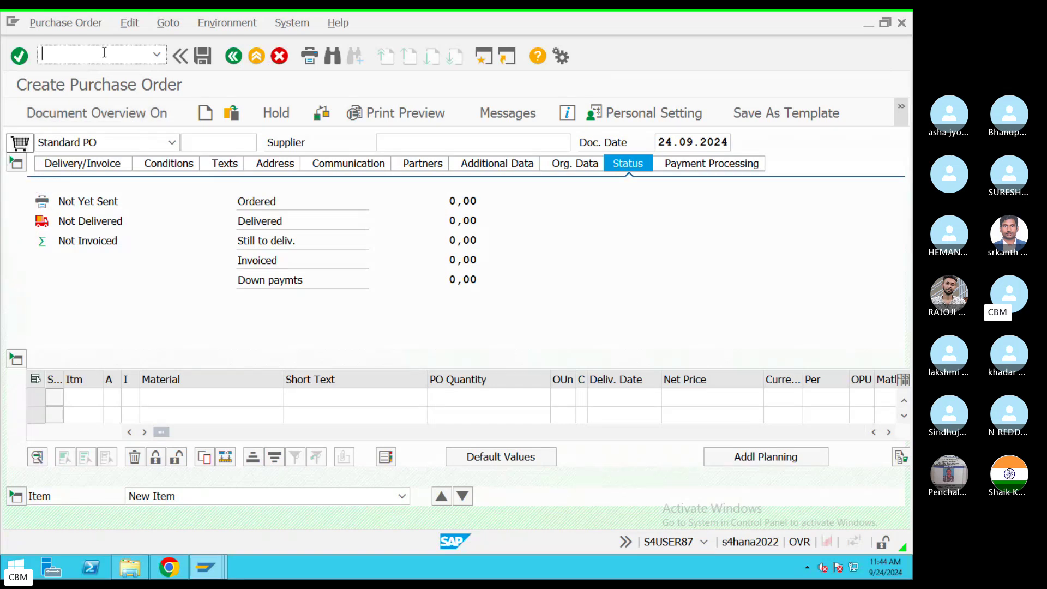
pyautogui.write('/n')
pyautogui.press('Return')
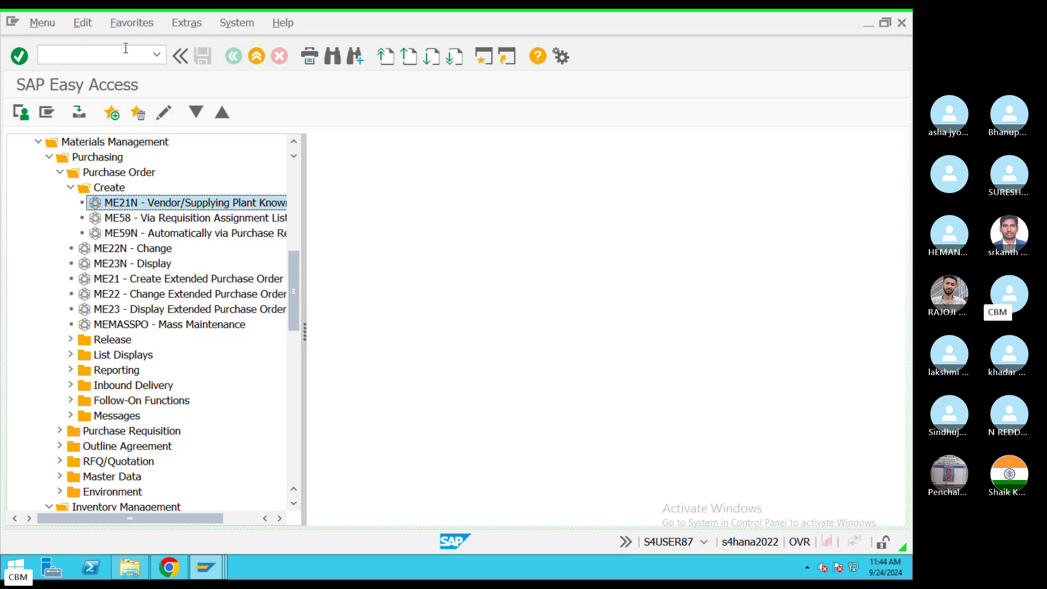
pyautogui.click(125, 48)
pyautogui.write('/nex')
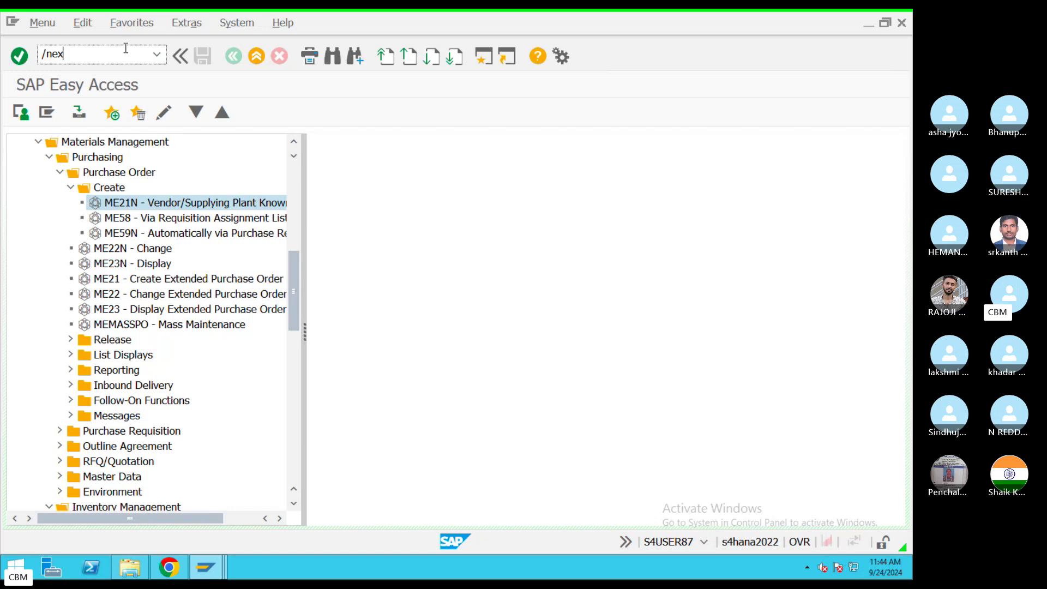
# Step: End the SAP session with /nex and open the S4HANA logon from SAP Logon
pyautogui.press('Return')
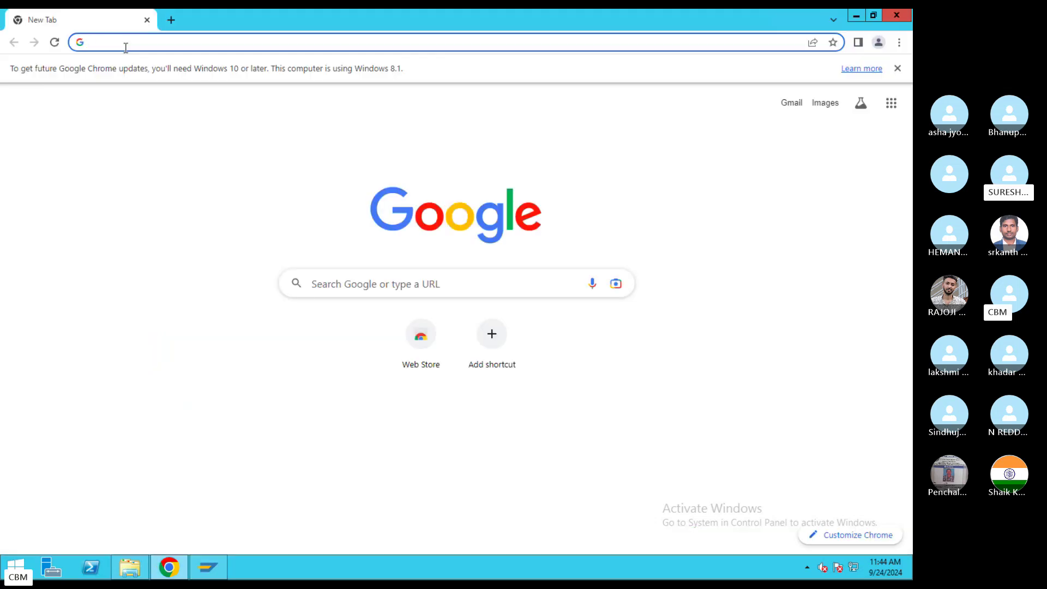
pyautogui.click(208, 567)
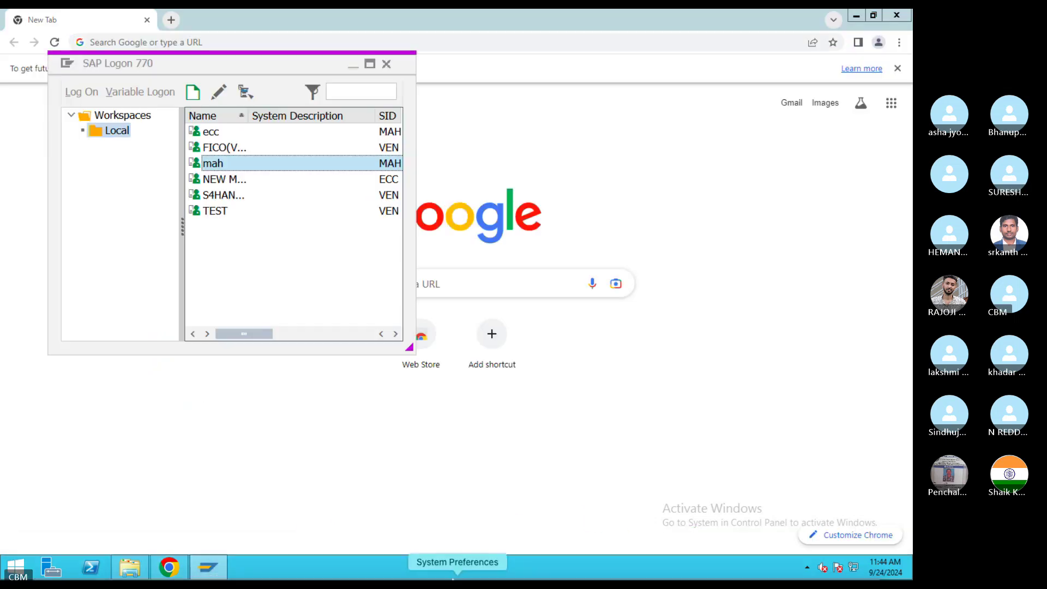
pyautogui.doubleClick(231, 201)
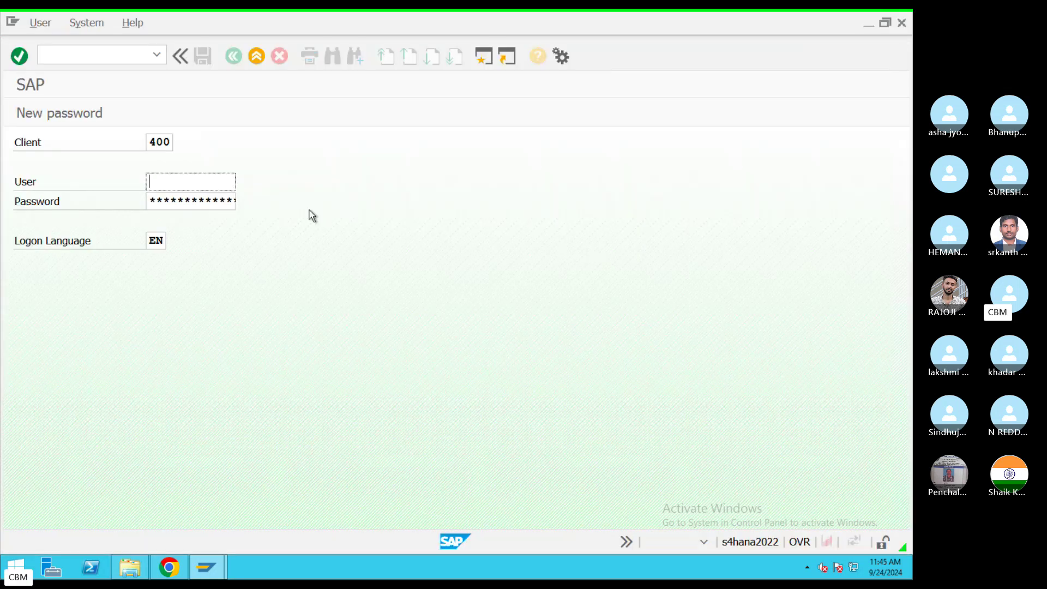
# Step: Log on with the saved user name and password, then leave Display IMG for Easy Access
pyautogui.press('BackSpace')
pyautogui.click(189, 211)
pyautogui.press('Tab')
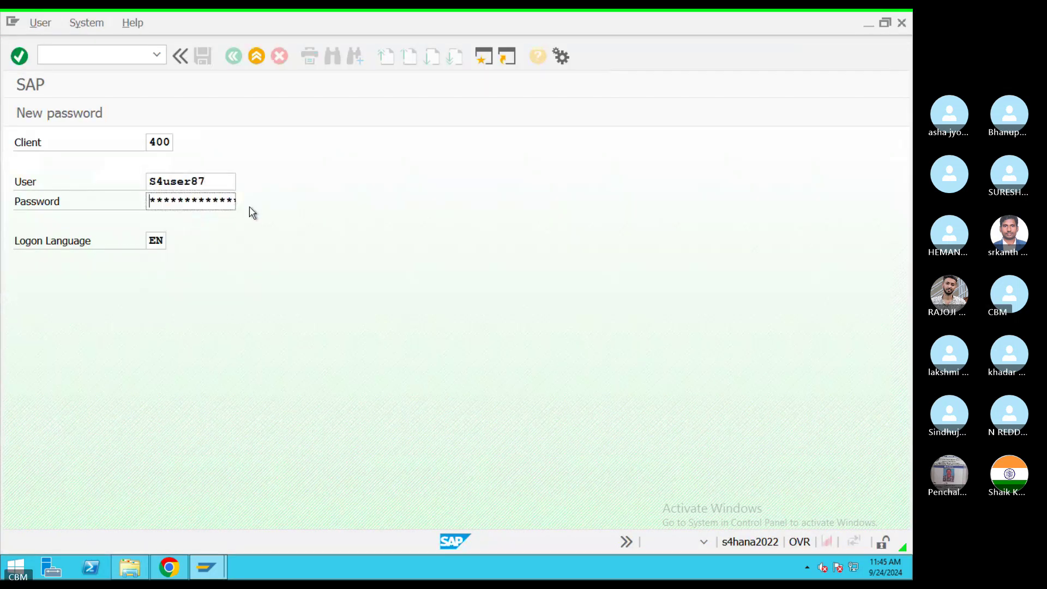
pyautogui.write('*********')
pyautogui.press('Return')
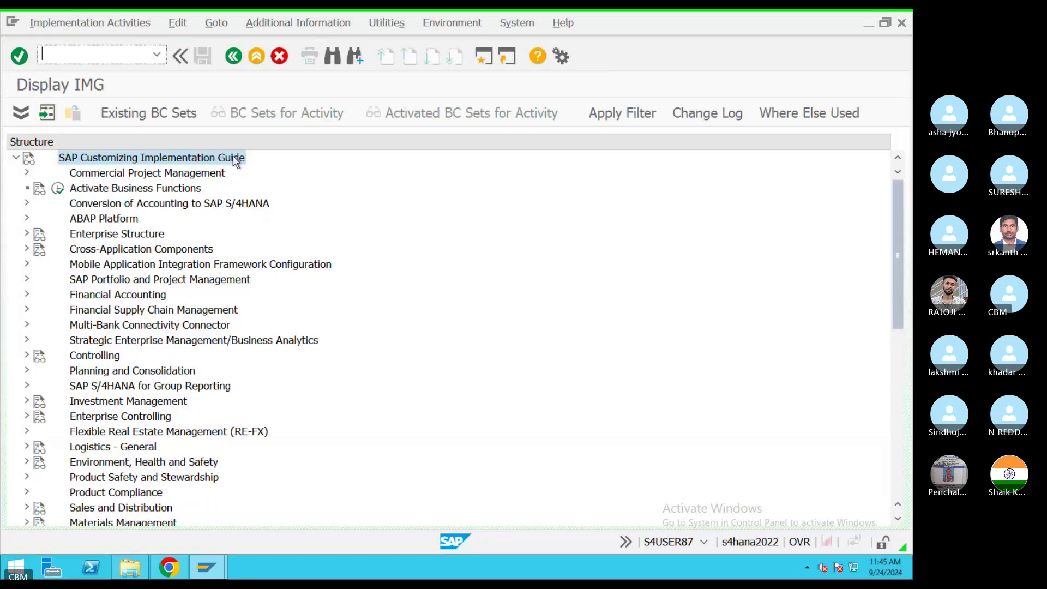
pyautogui.click(231, 58)
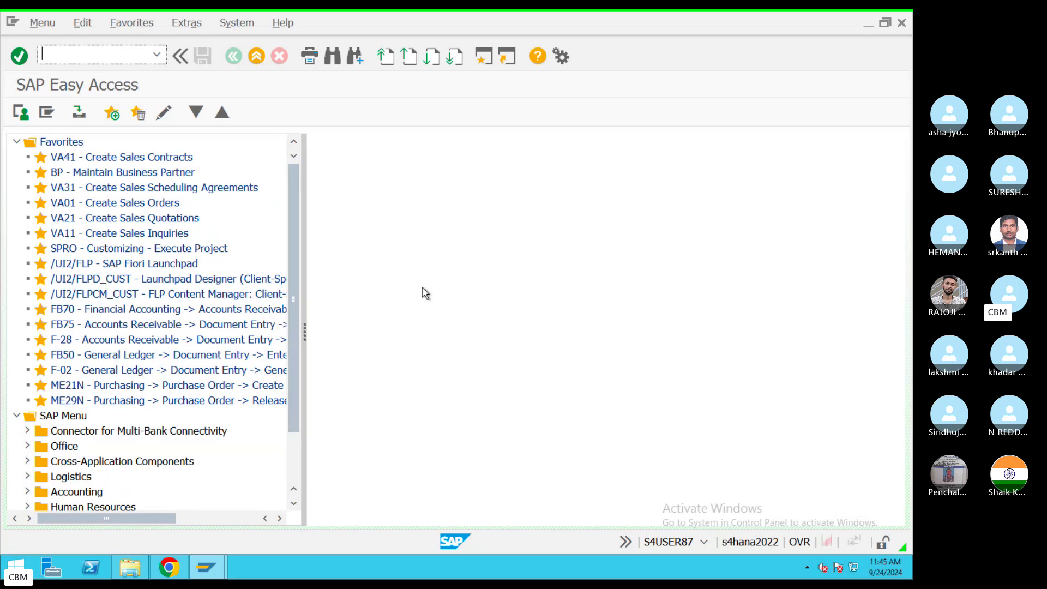
# Step: Run ME21N and open value help for the Supplier field of the Standard PO
pyautogui.write('ME21N')
pyautogui.press('Return')
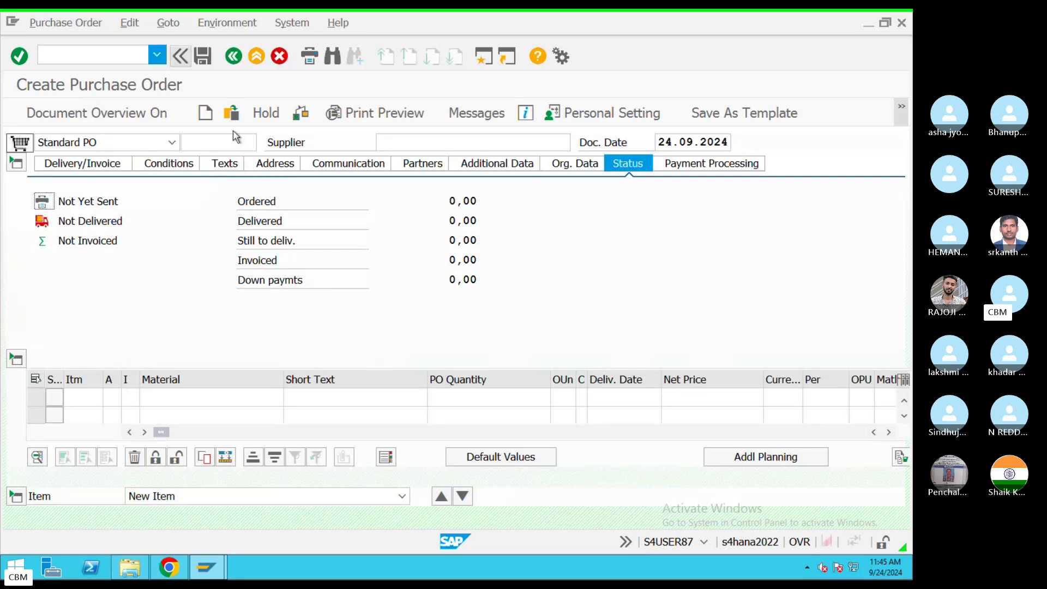
pyautogui.click(468, 142)
pyautogui.click(576, 142)
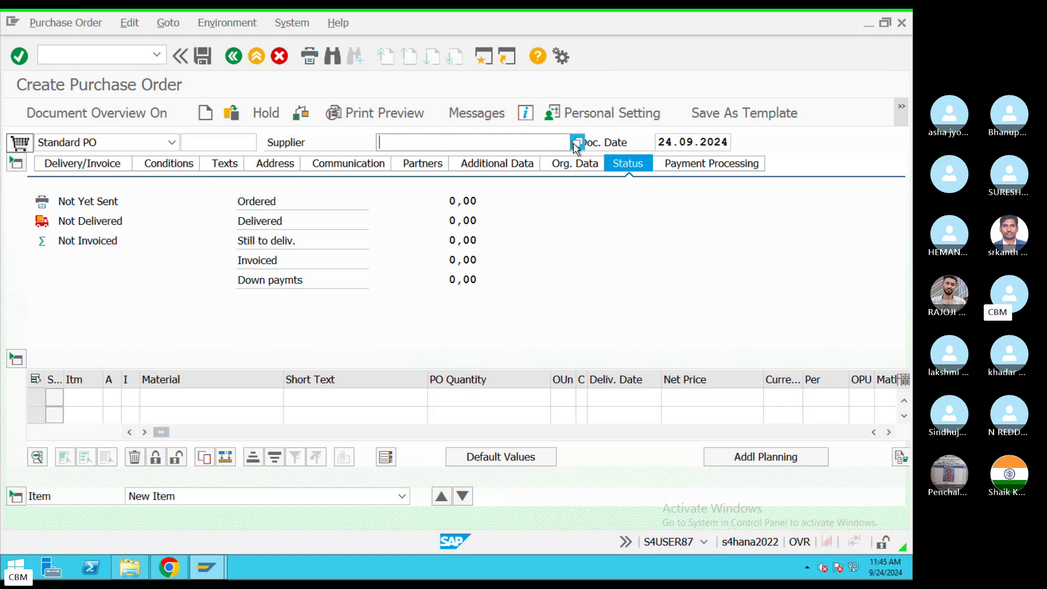
# Step: Search suppliers in company code TAT9 and take the fourth hit, a Hyderabad supplier
pyautogui.click(546, 310)
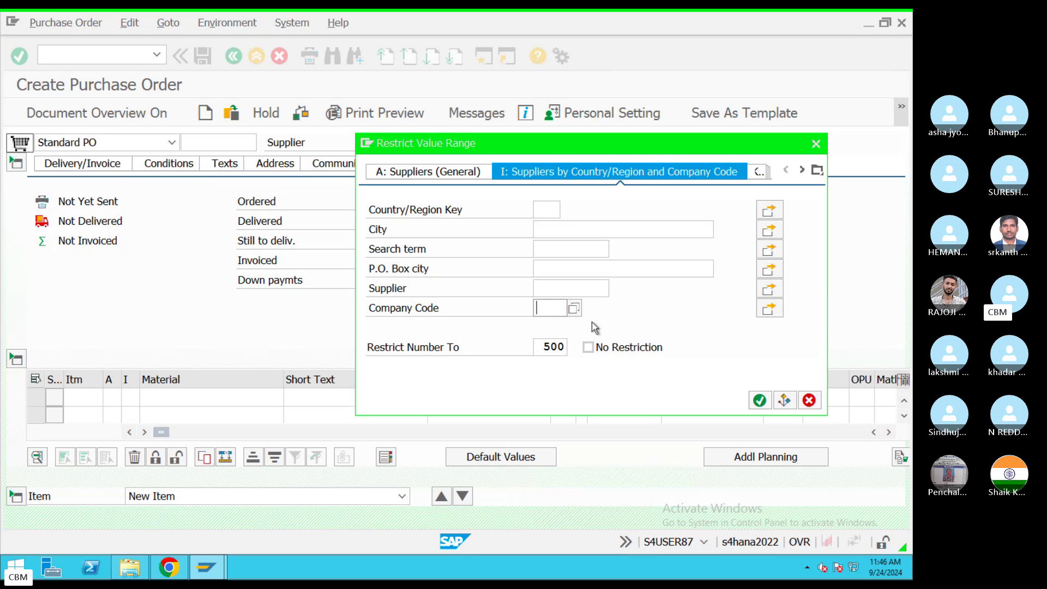
pyautogui.press('BackSpace')
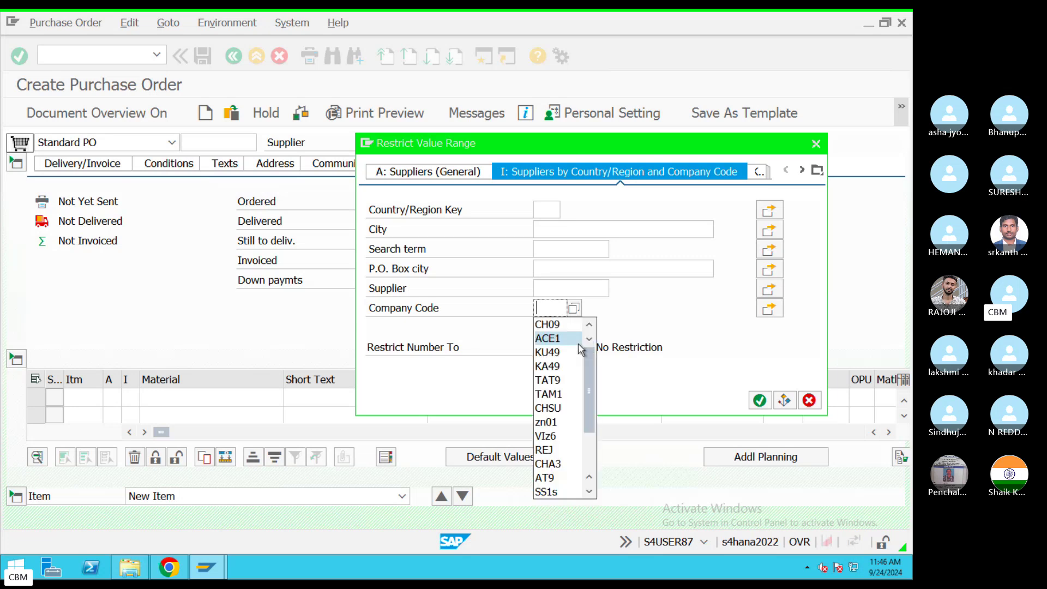
pyautogui.click(565, 384)
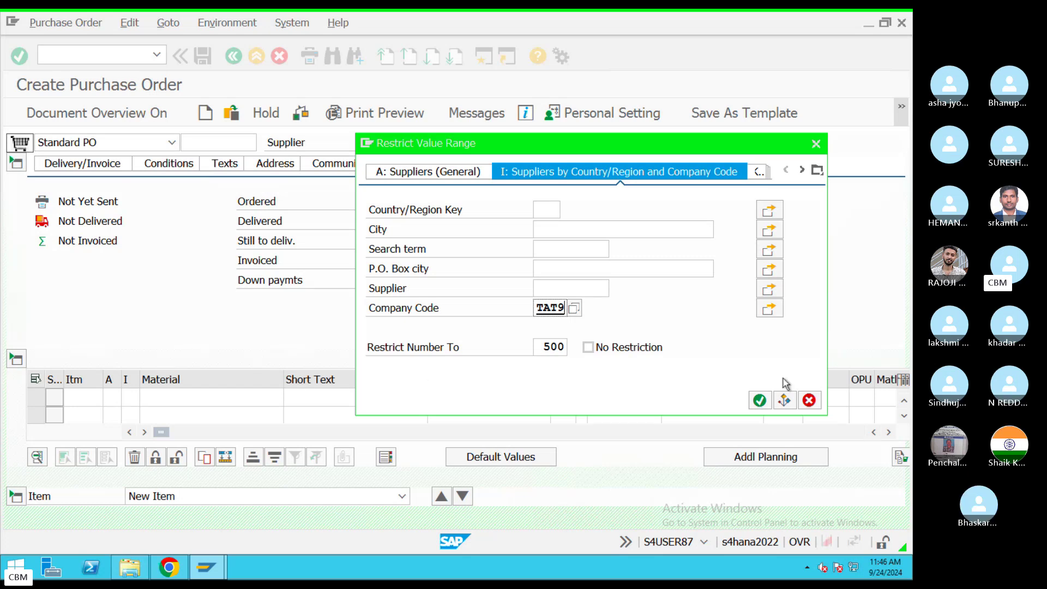
pyautogui.click(760, 401)
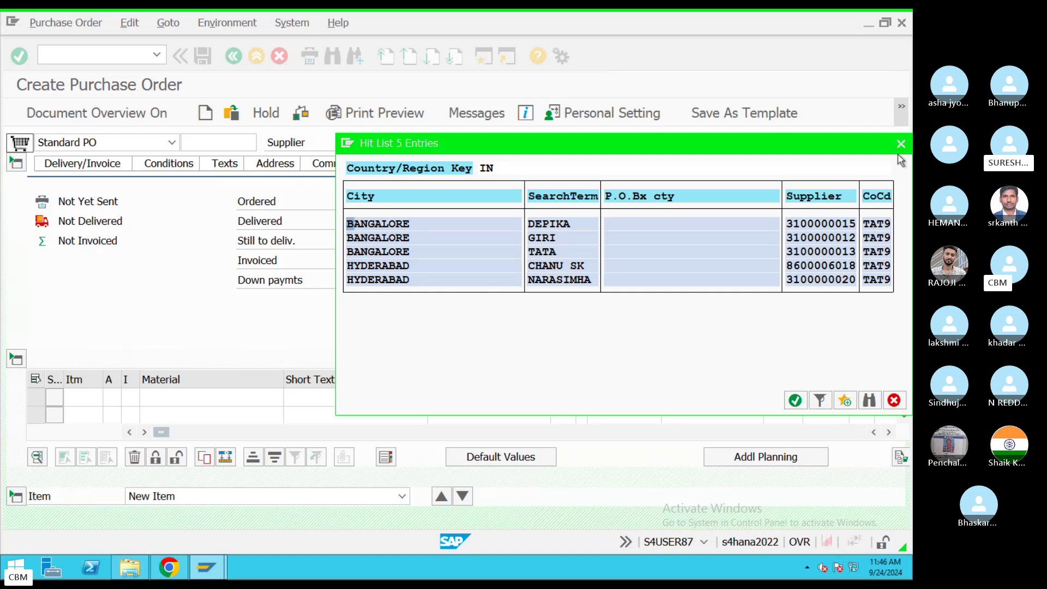
pyautogui.click(571, 267)
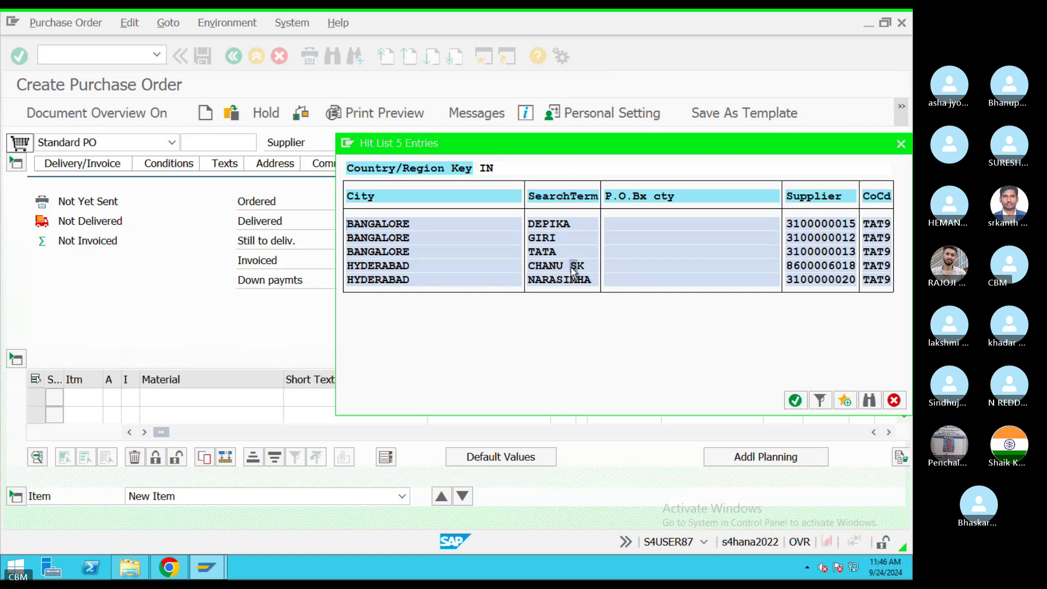
pyautogui.doubleClick(573, 268)
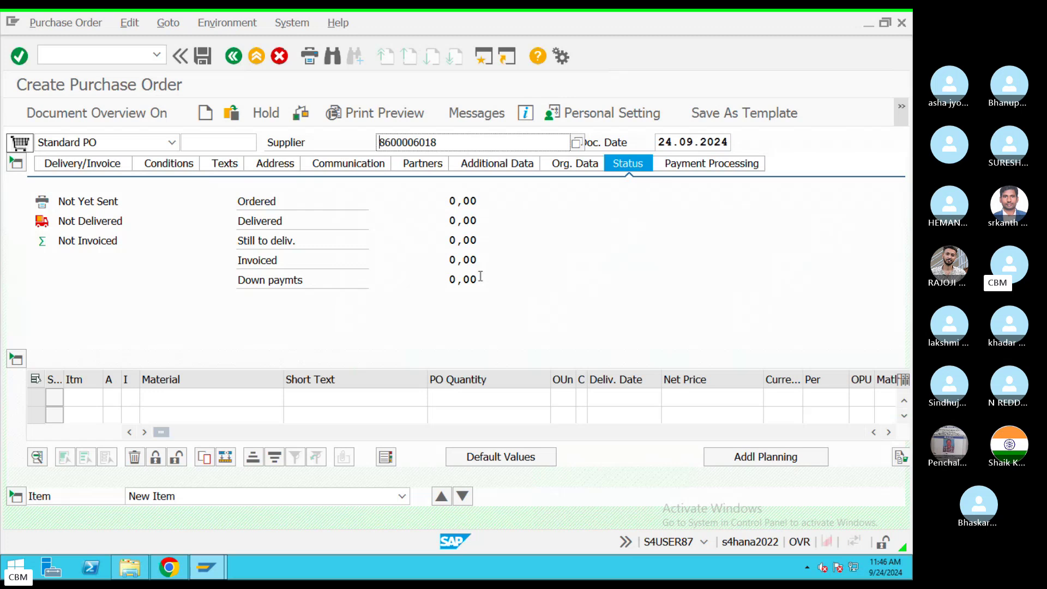
# Step: Confirm the supplier and set org data: purchasing org TACO, purchasing group 005, company code TAT9
pyautogui.press('Return')
pyautogui.click(174, 232)
pyautogui.click(170, 224)
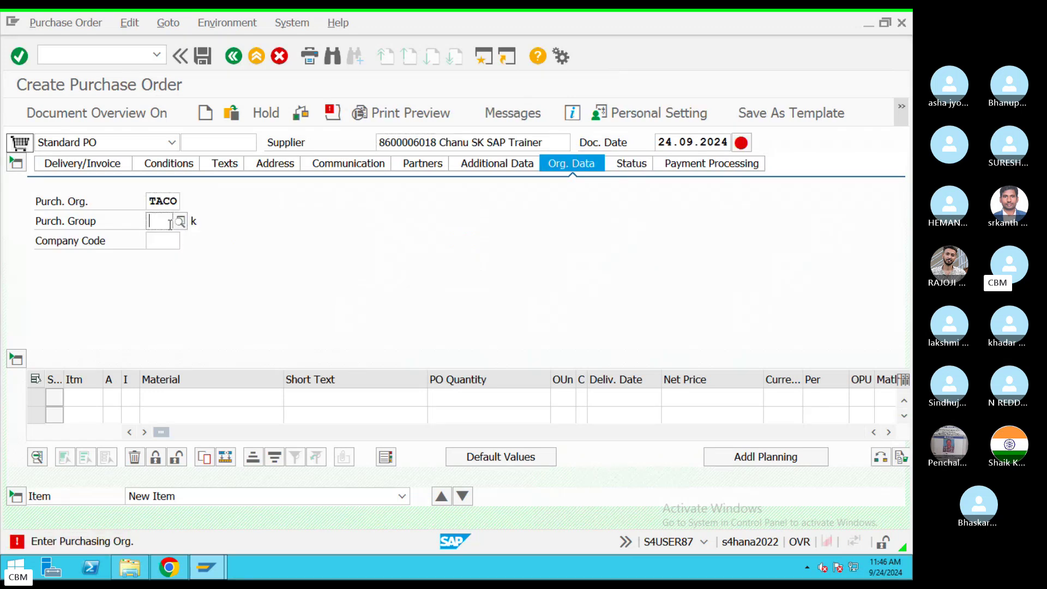
pyautogui.click(158, 235)
pyautogui.click(163, 240)
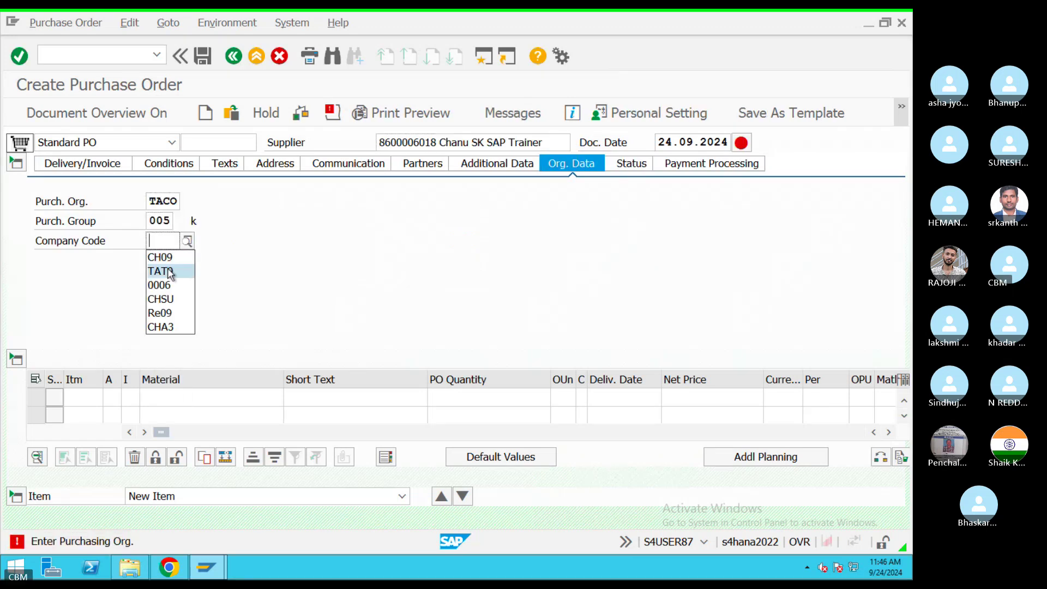
pyautogui.click(170, 271)
pyautogui.press('Return')
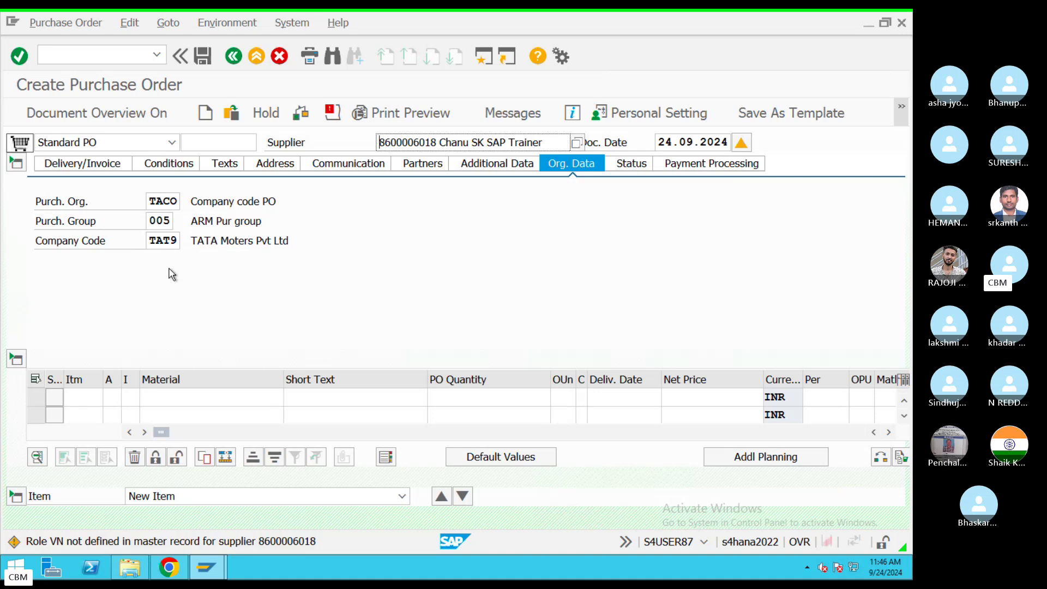
# Step: Cancel the draft order without saving and enter ME21N in the command field
pyautogui.click(278, 57)
pyautogui.click(343, 328)
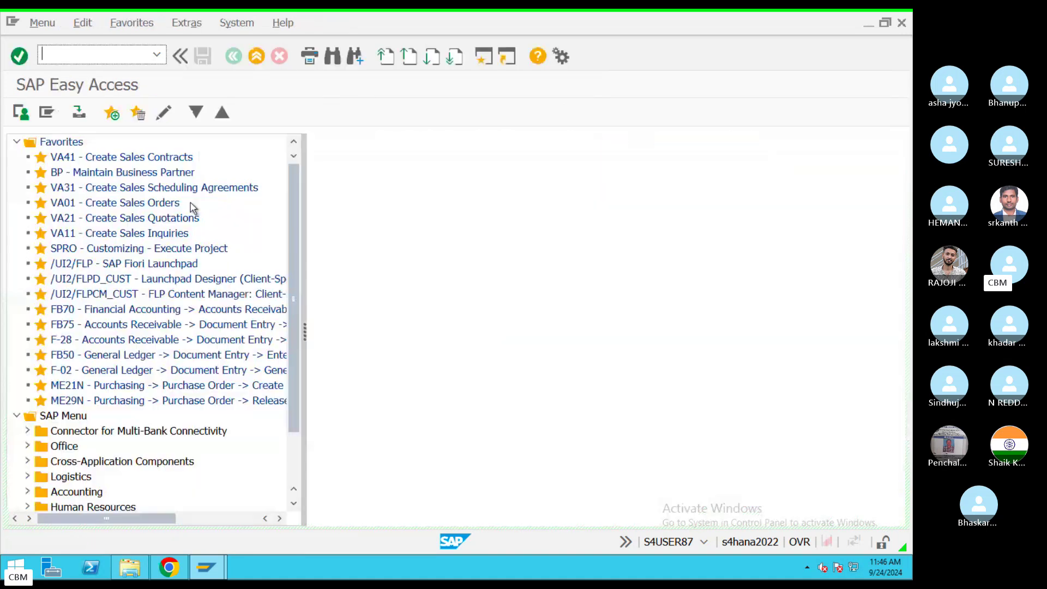
pyautogui.write('ME21N')
# Step: Start a new purchase order and pick the fourth supplier from a search restricted to company code TAT9
pyautogui.press('Return')
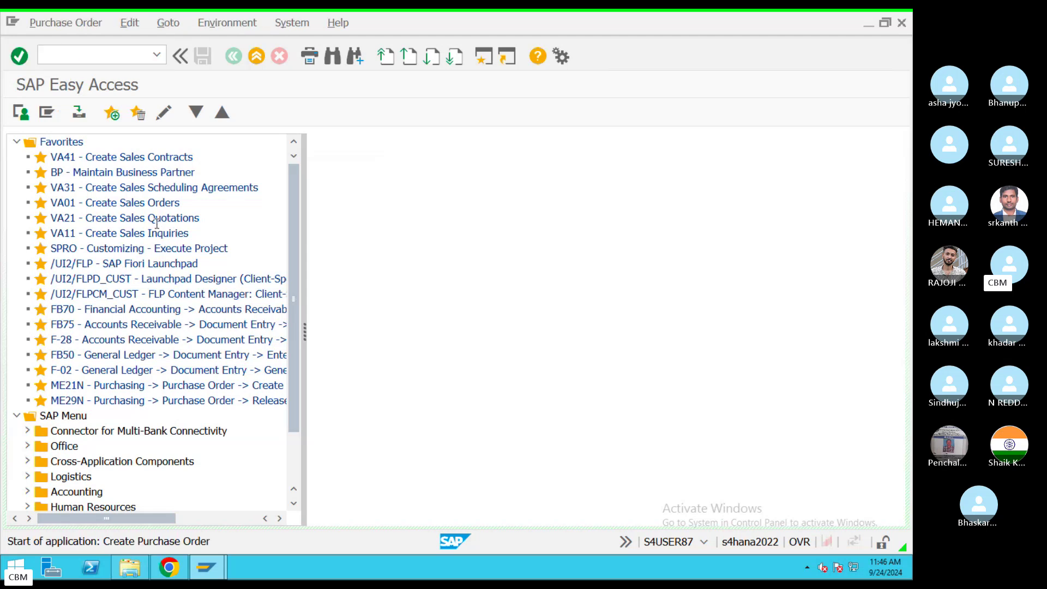
pyautogui.click(418, 143)
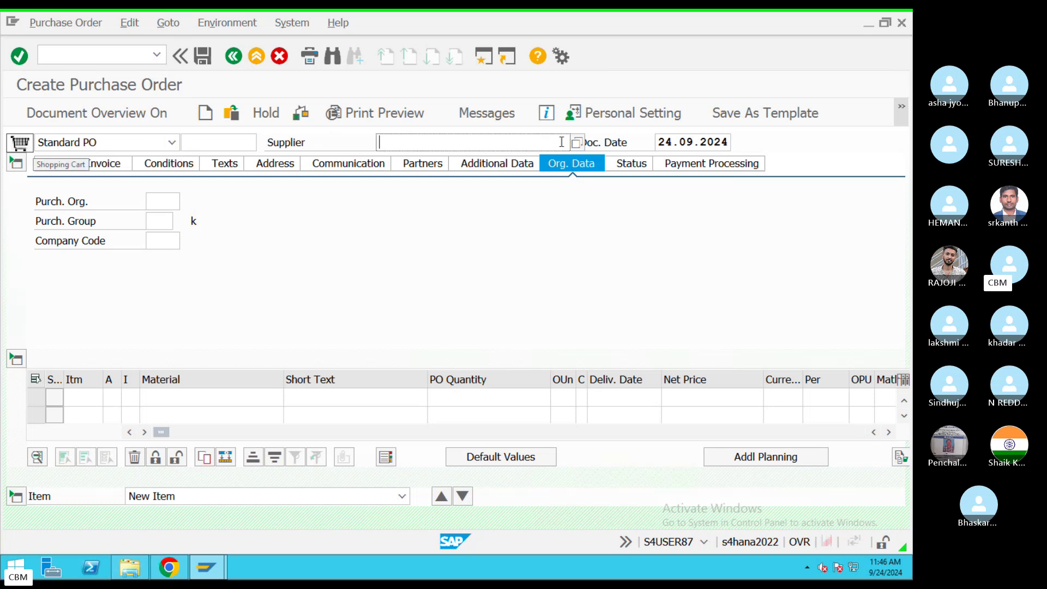
pyautogui.click(672, 142)
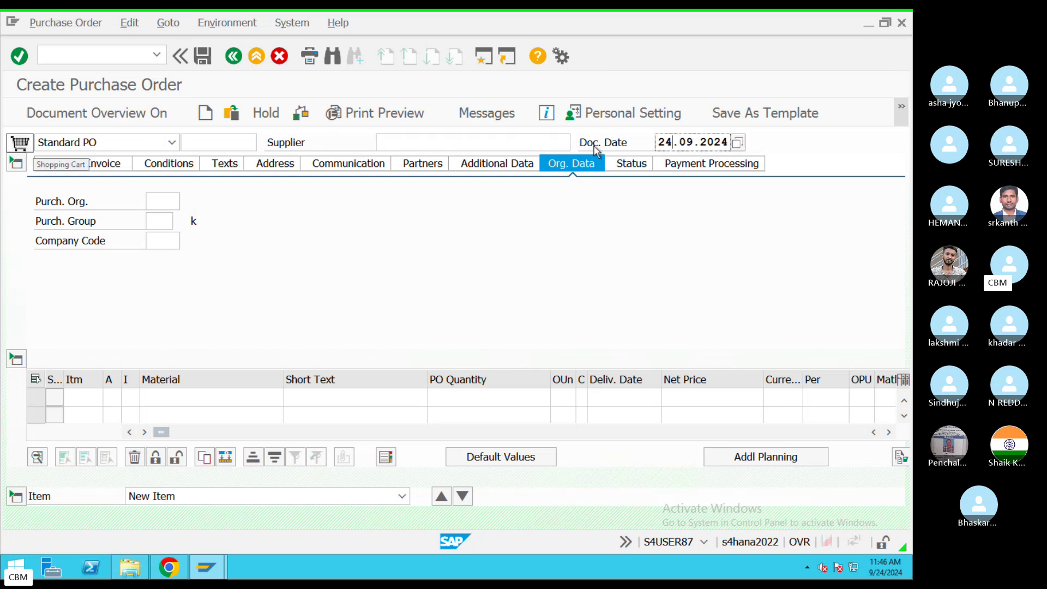
pyautogui.click(579, 141)
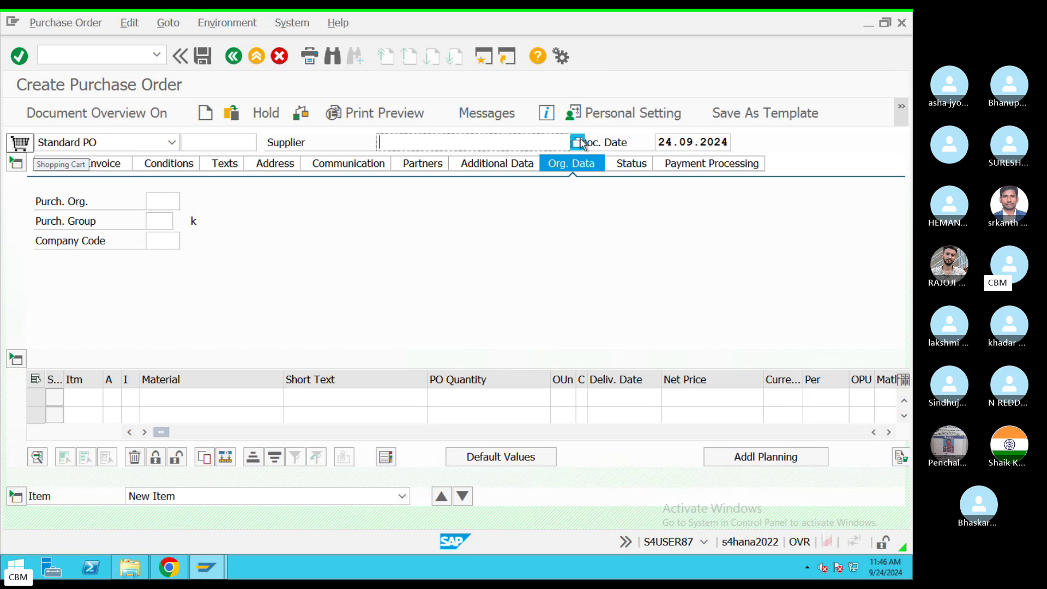
pyautogui.click(576, 142)
pyautogui.click(551, 308)
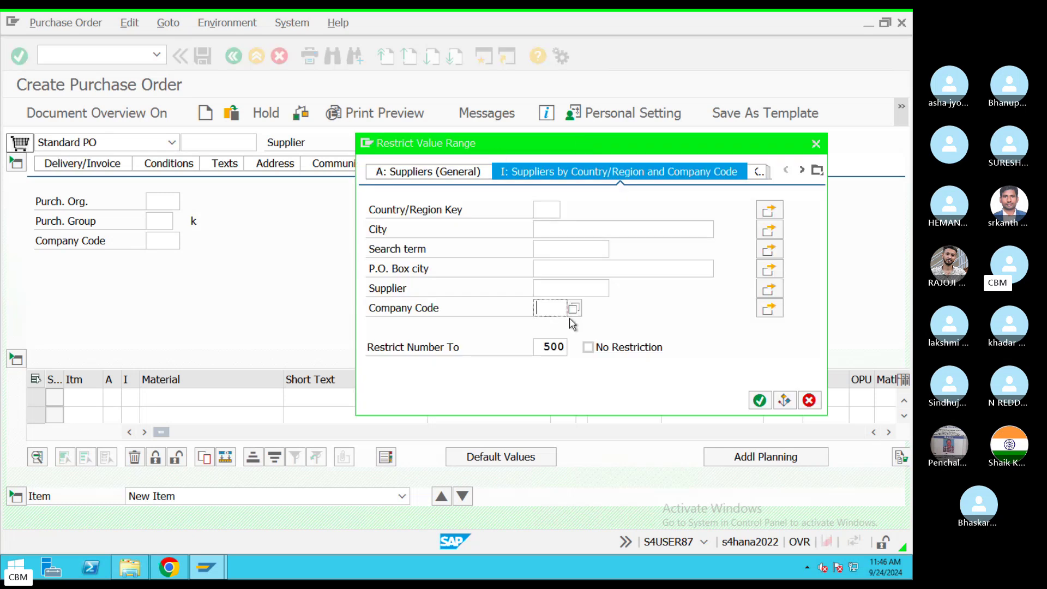
pyautogui.click(569, 324)
pyautogui.click(759, 400)
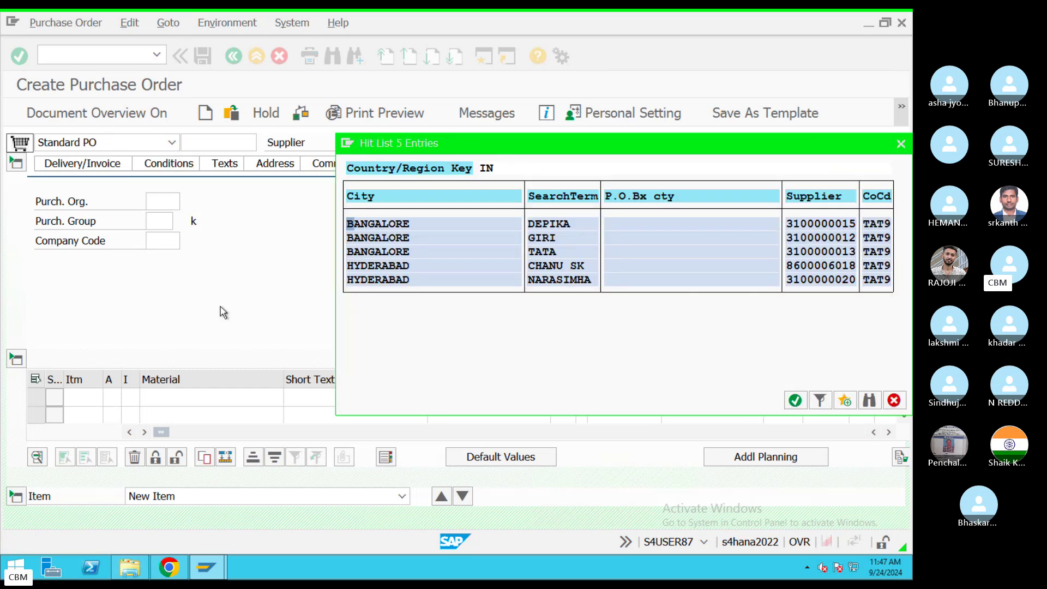
pyautogui.click(585, 271)
pyautogui.doubleClick(560, 271)
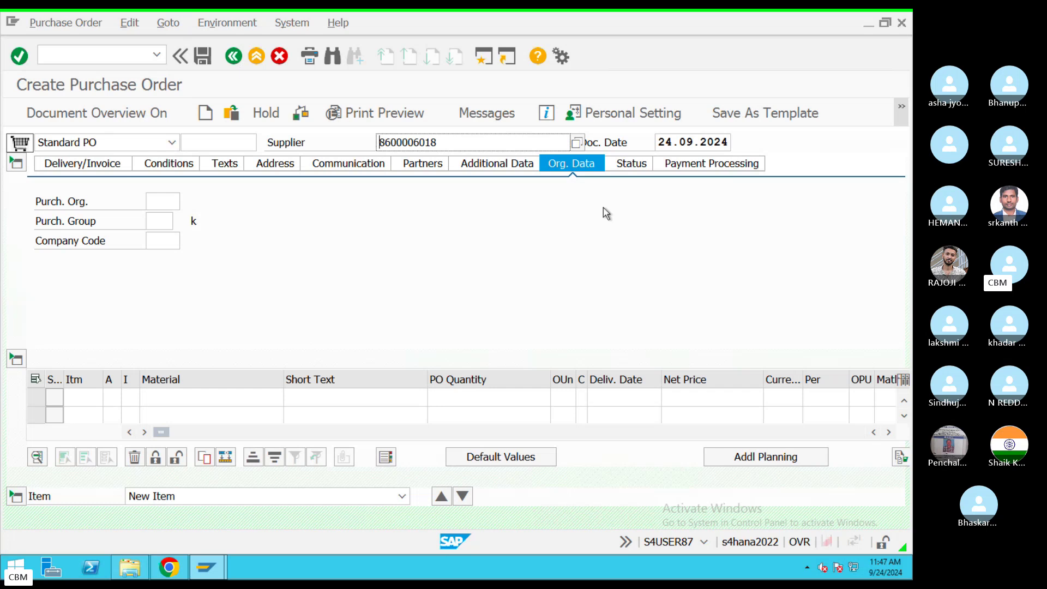
# Step: Select the entered supplier number, then step through the empty purchasing org, group and company code fields
pyautogui.doubleClick(396, 142)
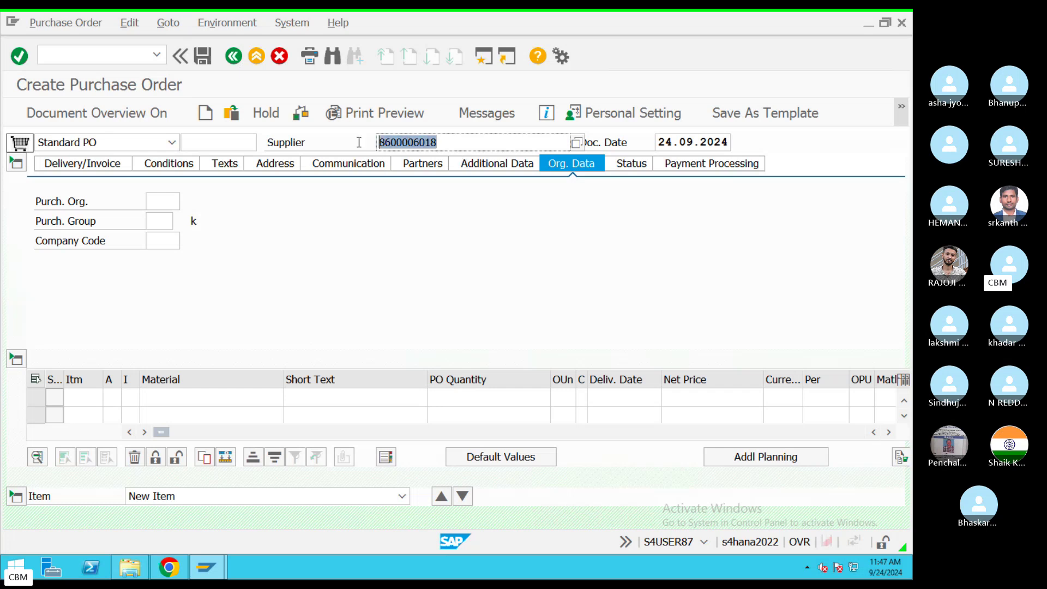
pyautogui.click(155, 203)
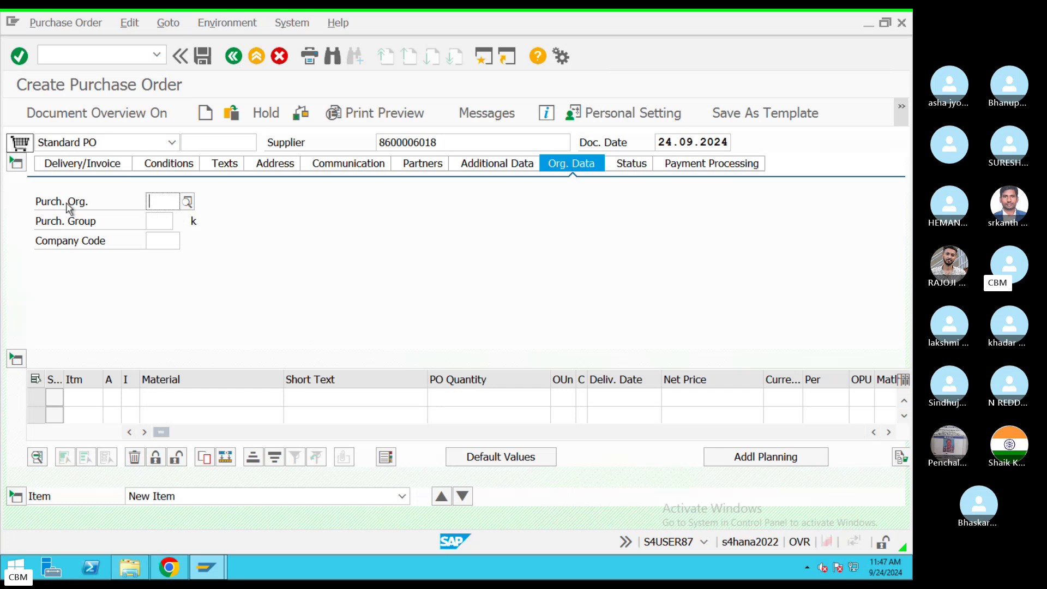
pyautogui.click(163, 222)
pyautogui.click(169, 245)
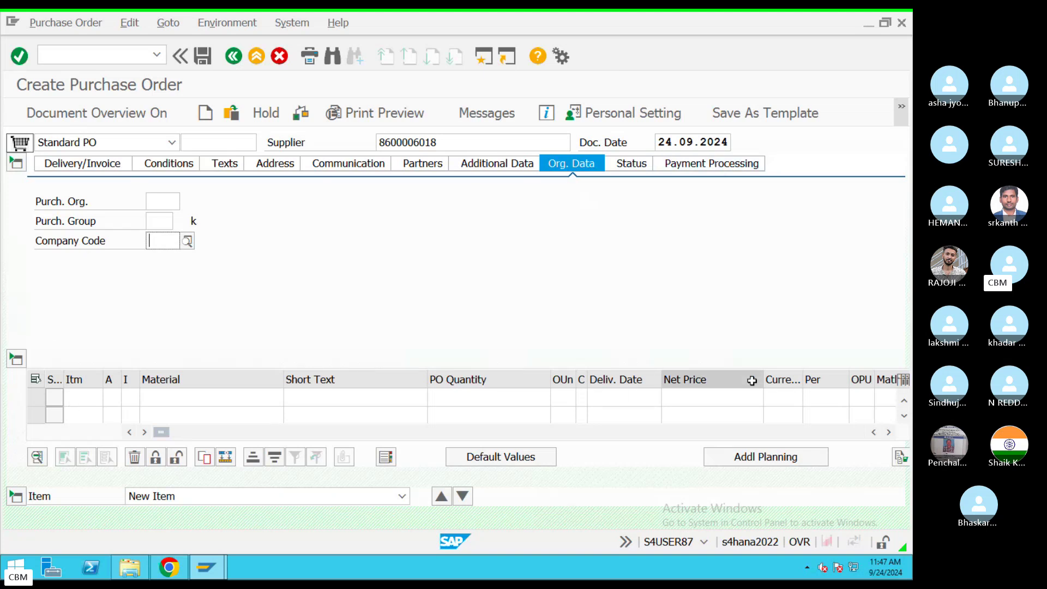
# Step: Clear the notes and write the heading 'Purchase Order Creation in SAP' underlined with = signs
pyautogui.hotkey('ctrl', 'Left')
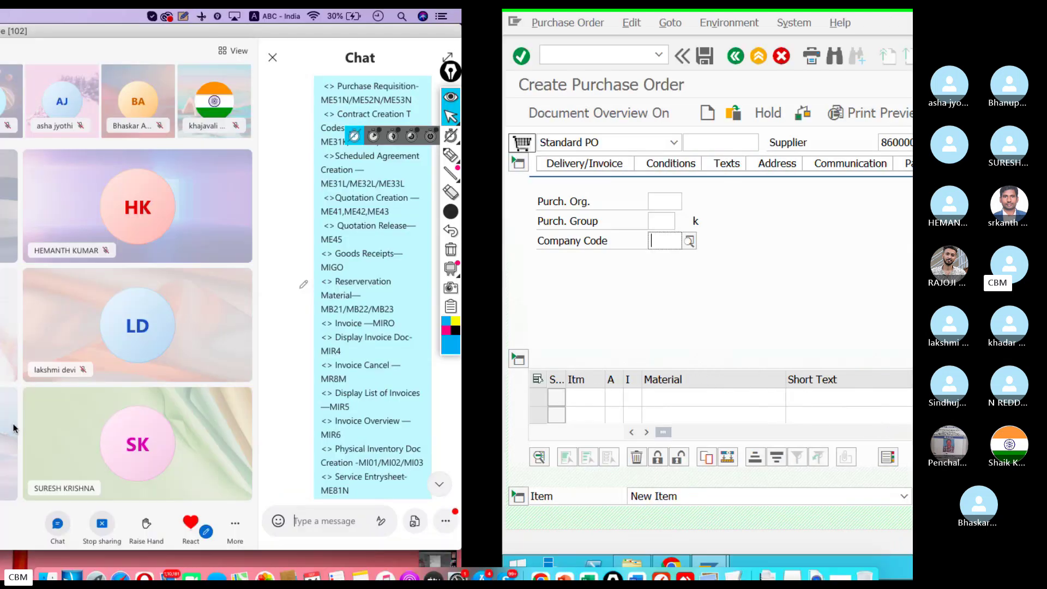
pyautogui.click(665, 547)
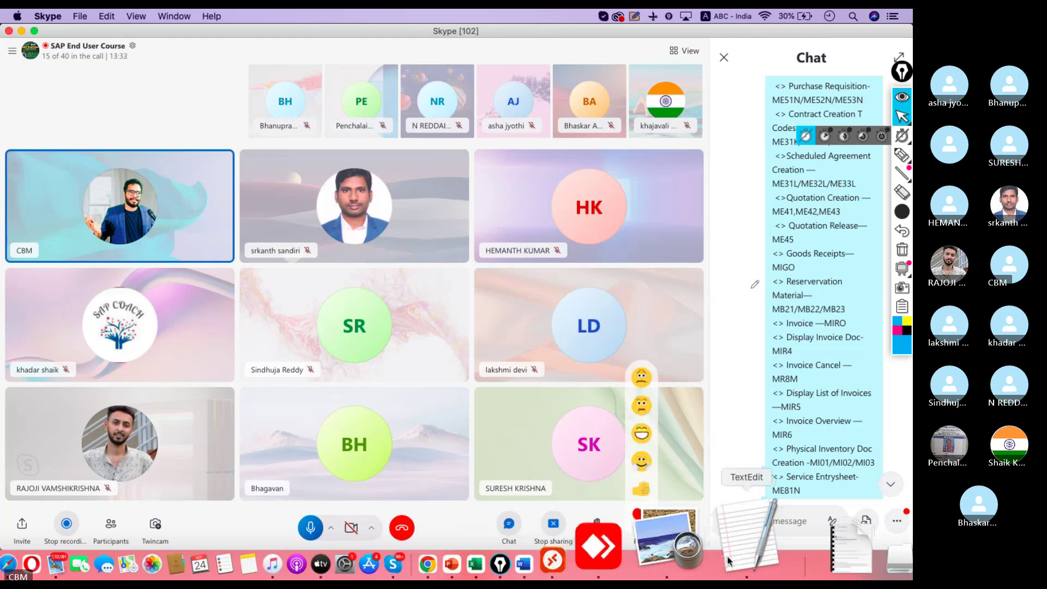
pyautogui.press('super+a')
pyautogui.press('BackSpace')
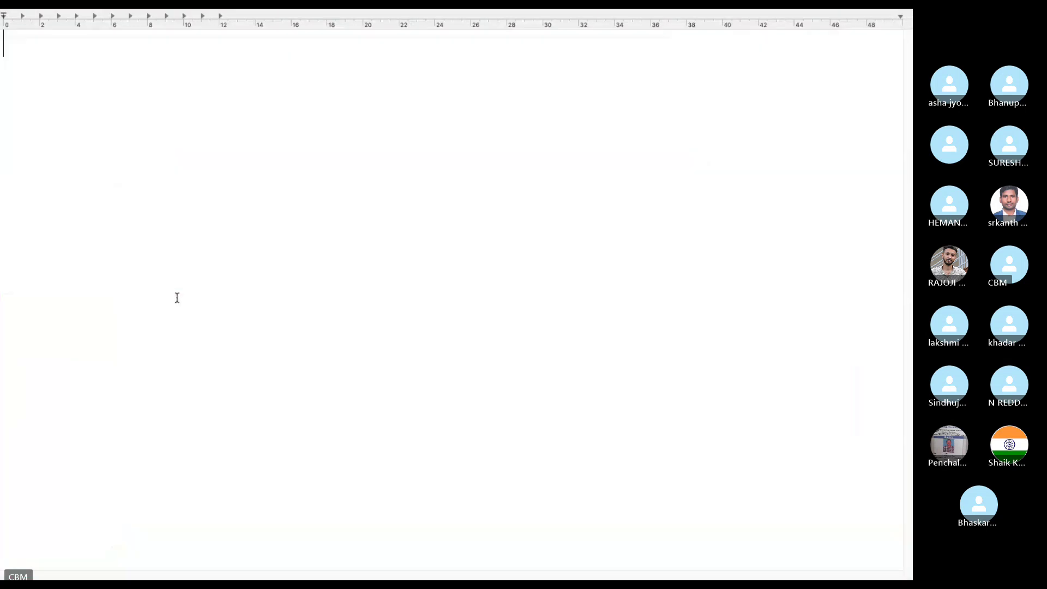
pyautogui.press('Return')
pyautogui.press('Return')
pyautogui.write('Purchase Ord')
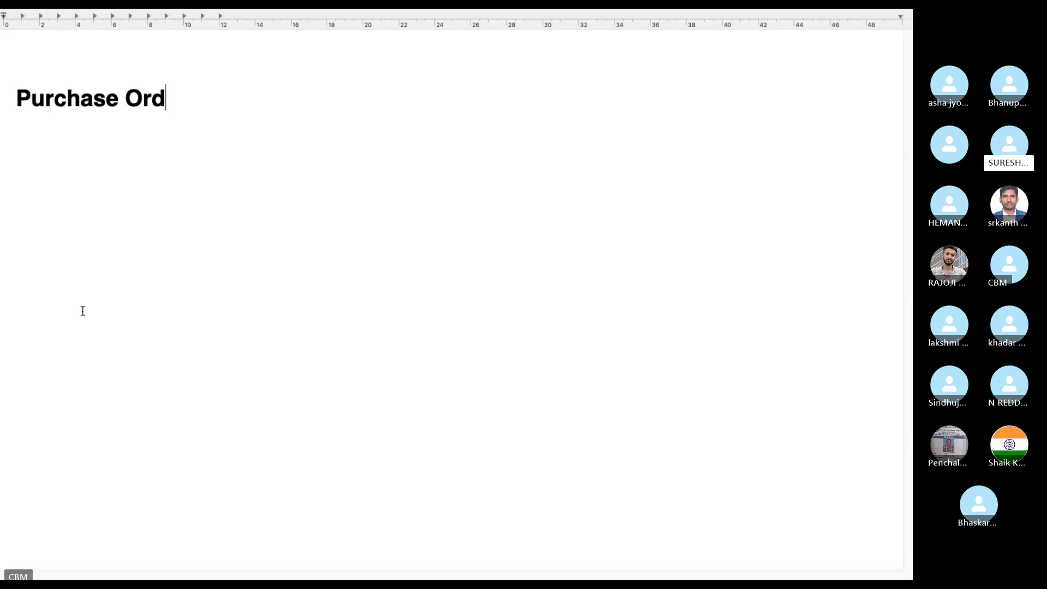
pyautogui.write('er re')
pyautogui.press('BackSpace')
pyautogui.press('BackSpace')
pyautogui.write('C')
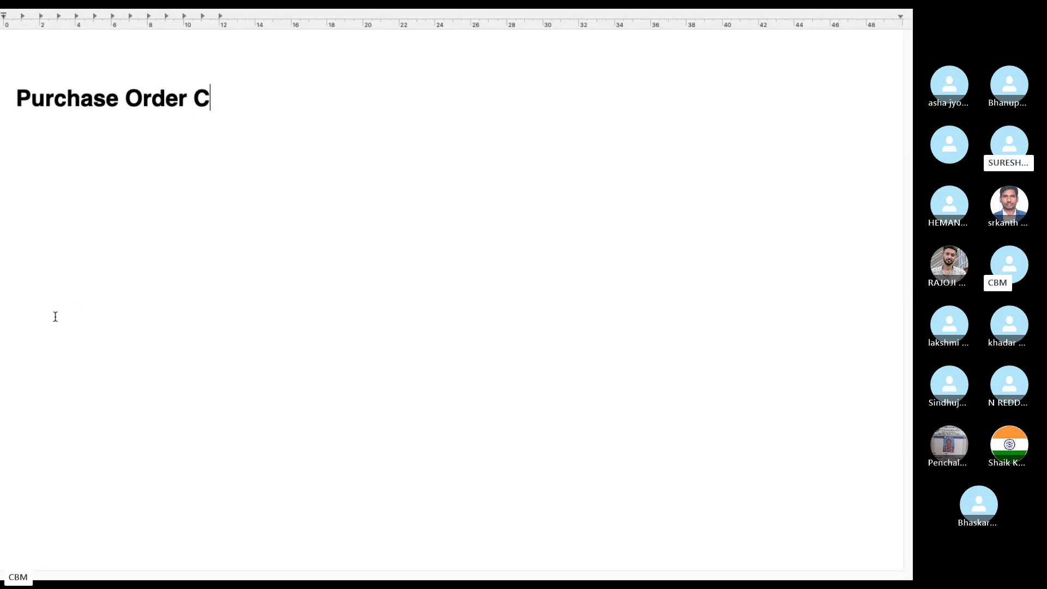
pyautogui.write('reation in SAP')
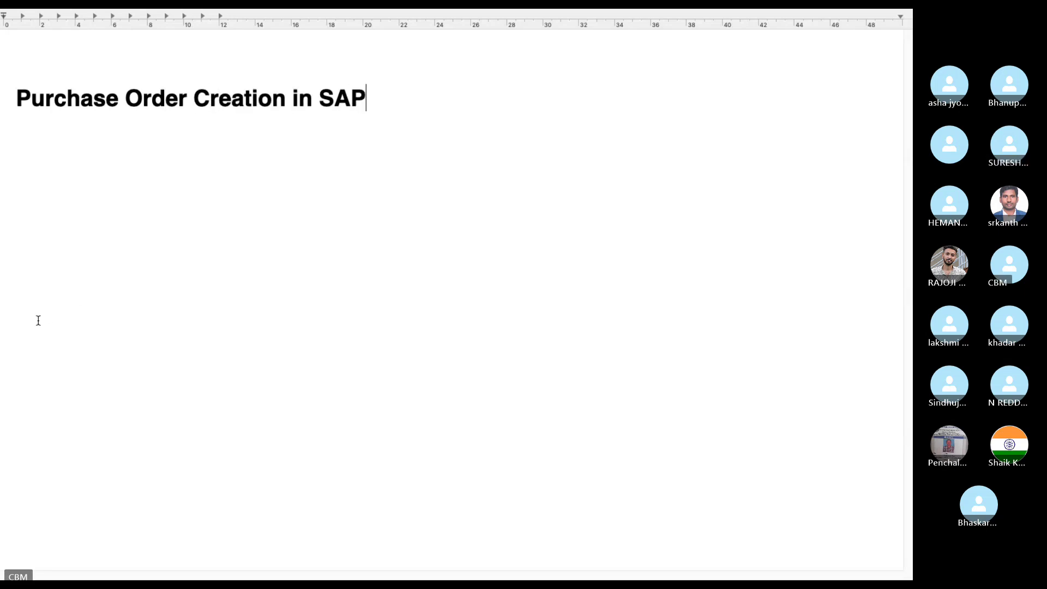
pyautogui.press('Return')
pyautogui.write('=')
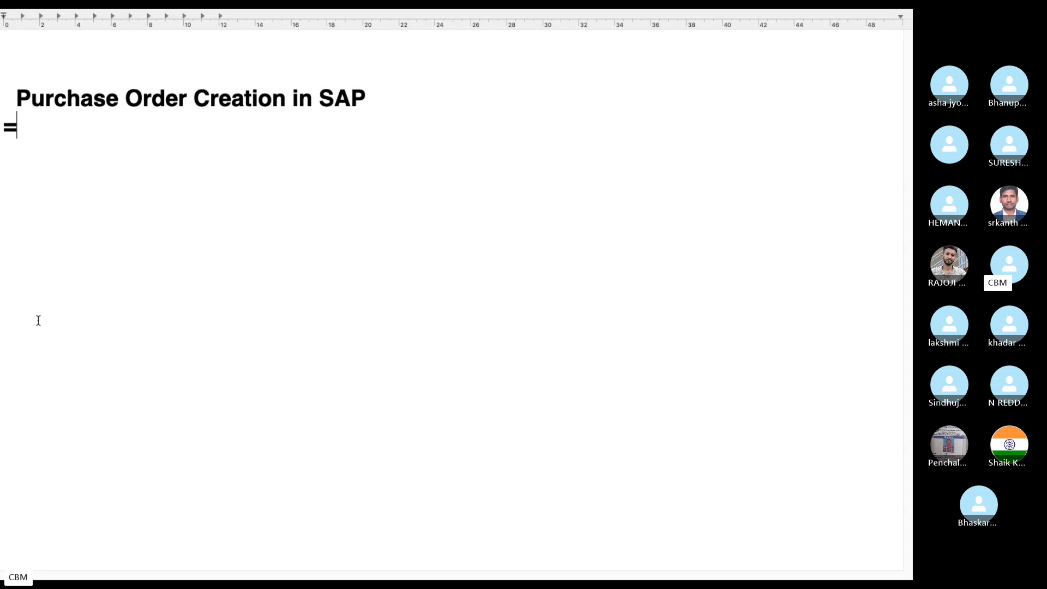
pyautogui.write('===============================')
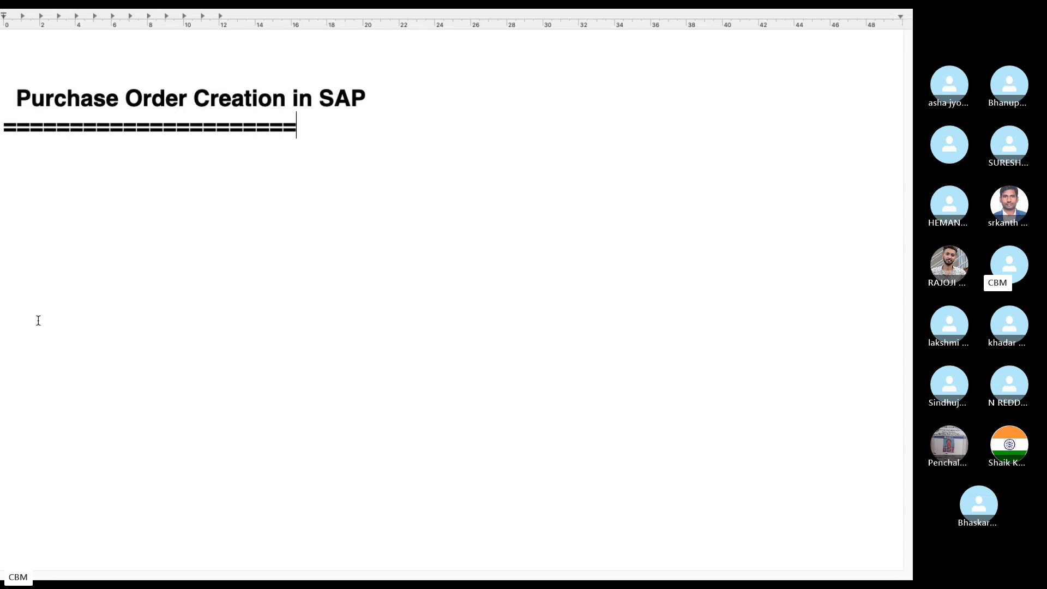
pyautogui.press('Return')
pyautogui.press('Return')
# Step: Add the bullet line 'TCodes—ME21N,ME22N,ME23N' followed by blank lines
pyautogui.write('<>')
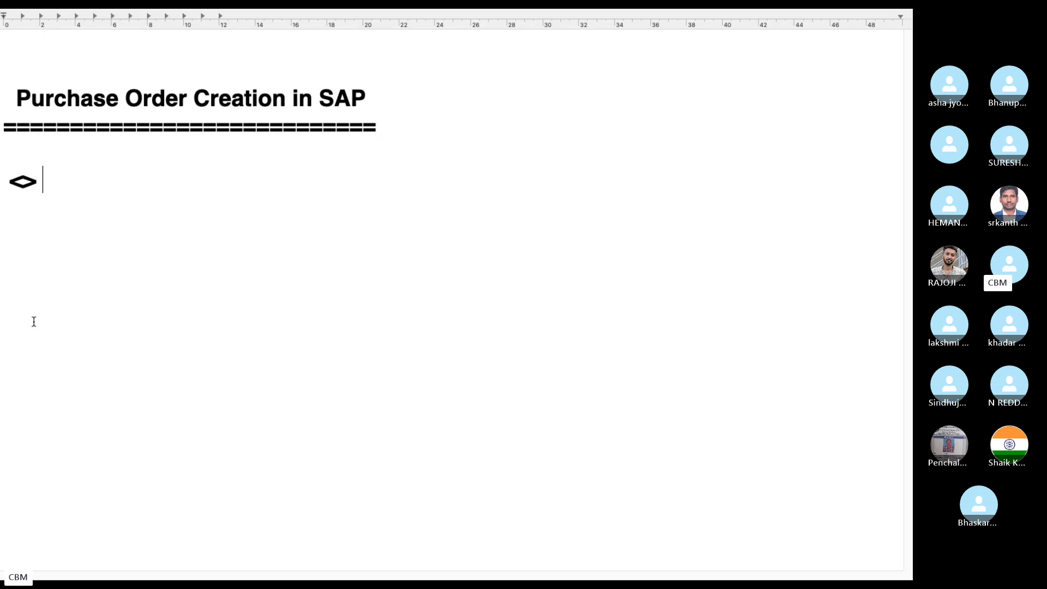
pyautogui.write('TCodes')
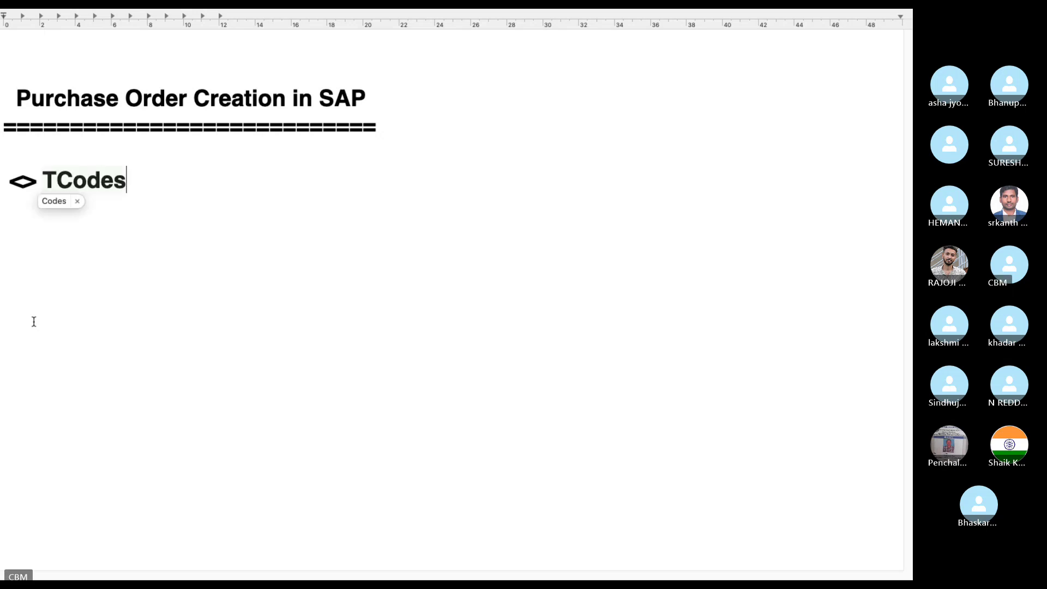
pyautogui.write('==')
pyautogui.press('BackSpace')
pyautogui.press('BackSpace')
pyautogui.write('---')
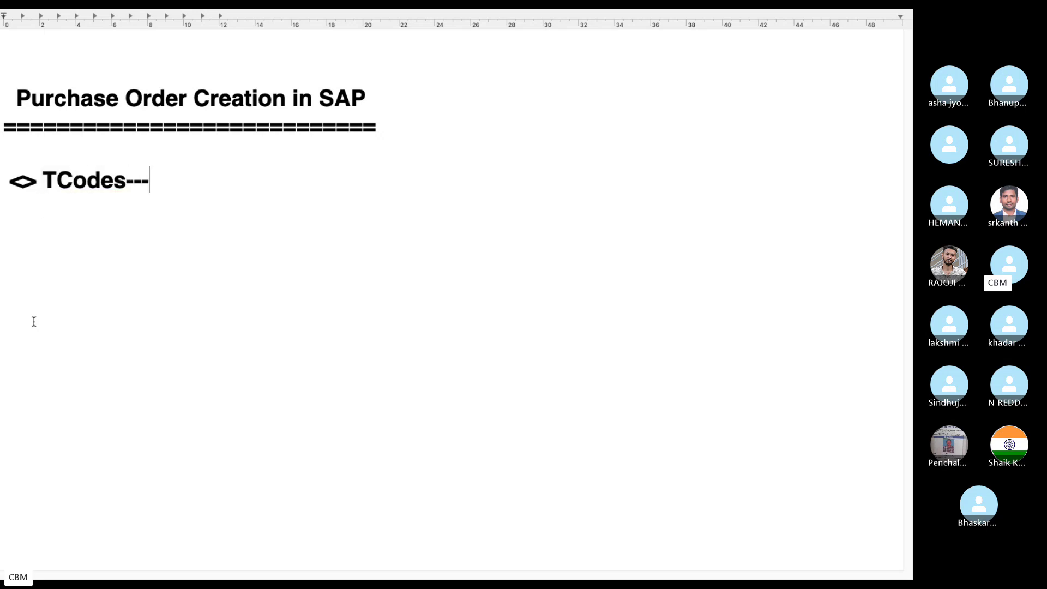
pyautogui.write('ME21N')
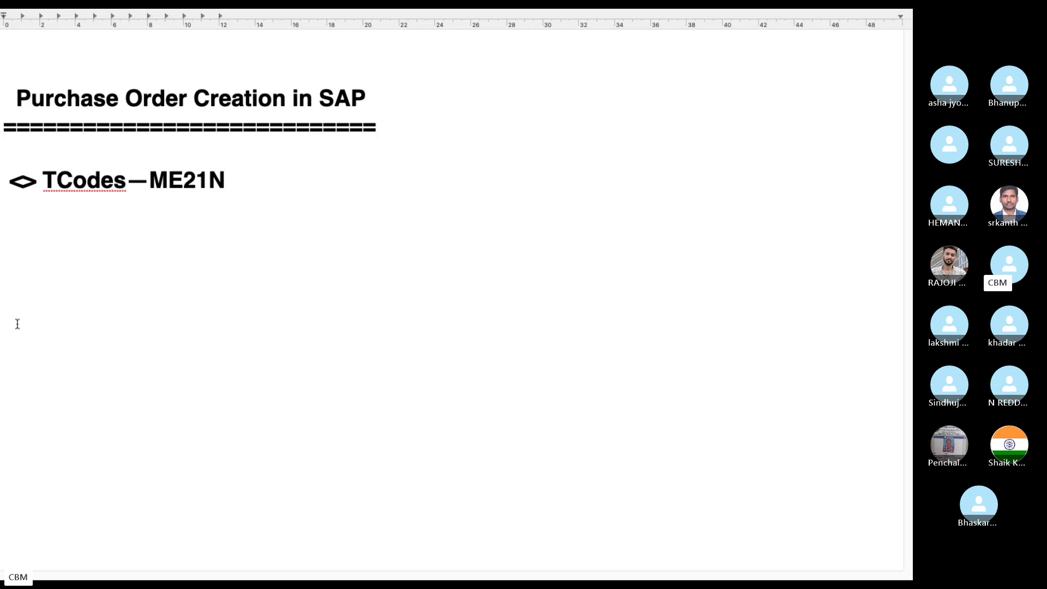
pyautogui.write(',ME')
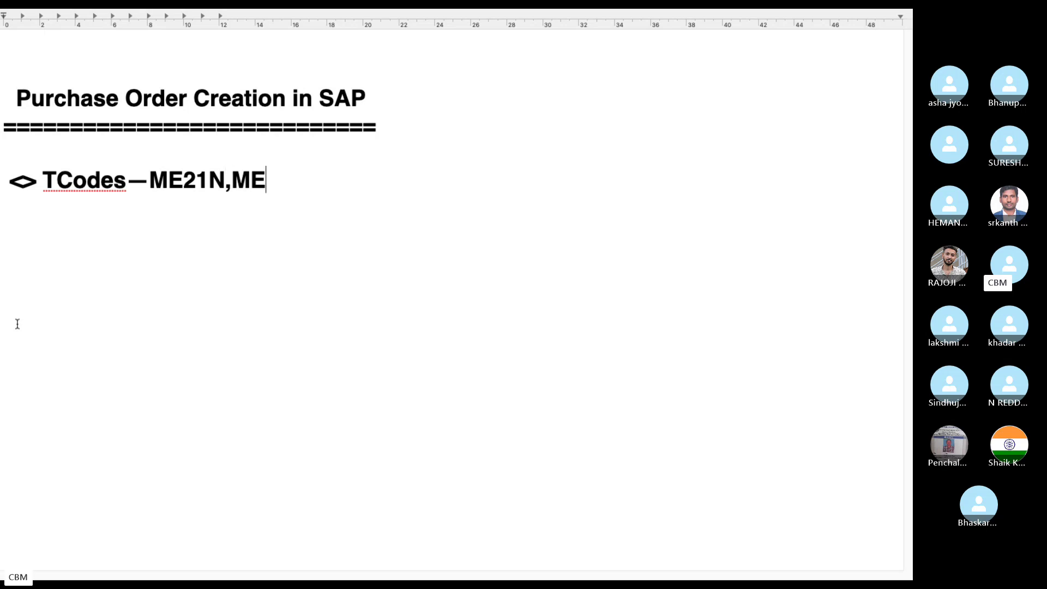
pyautogui.write('23N')
pyautogui.press('BackSpace')
pyautogui.press('BackSpace')
pyautogui.write('2N,ME')
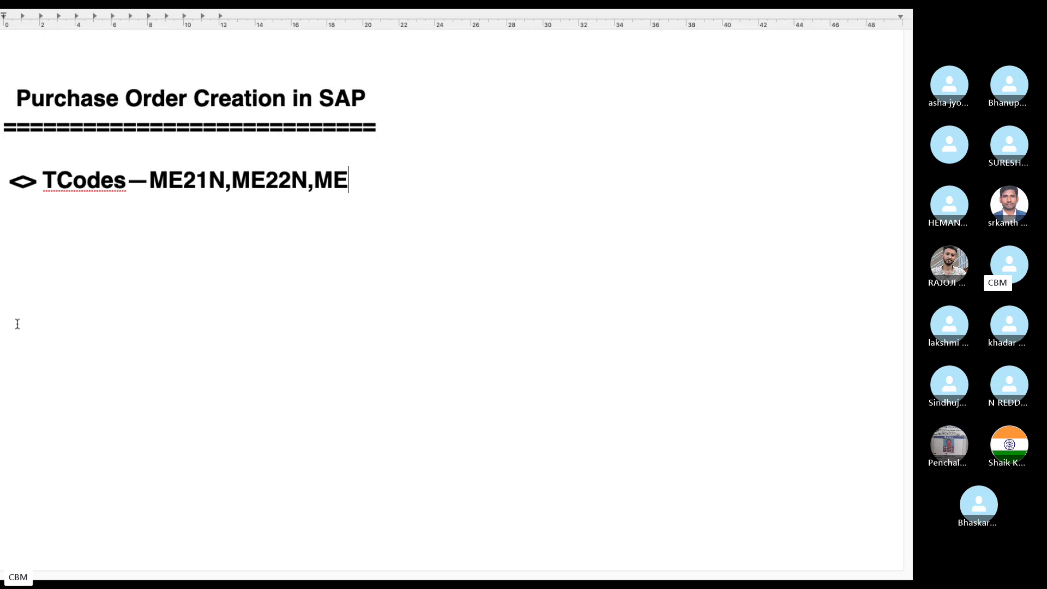
pyautogui.write('23N')
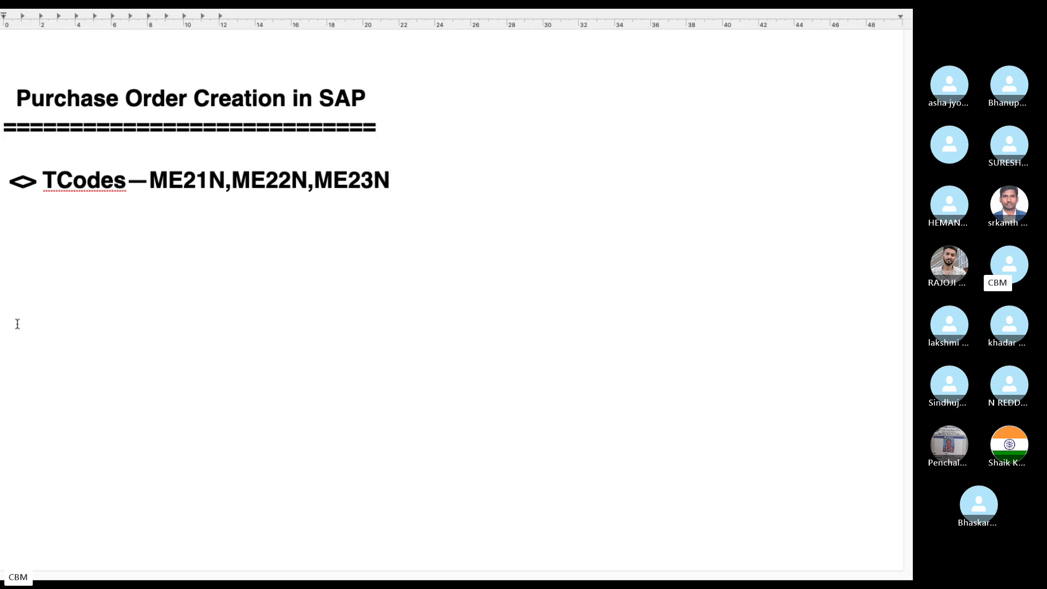
pyautogui.press('Return')
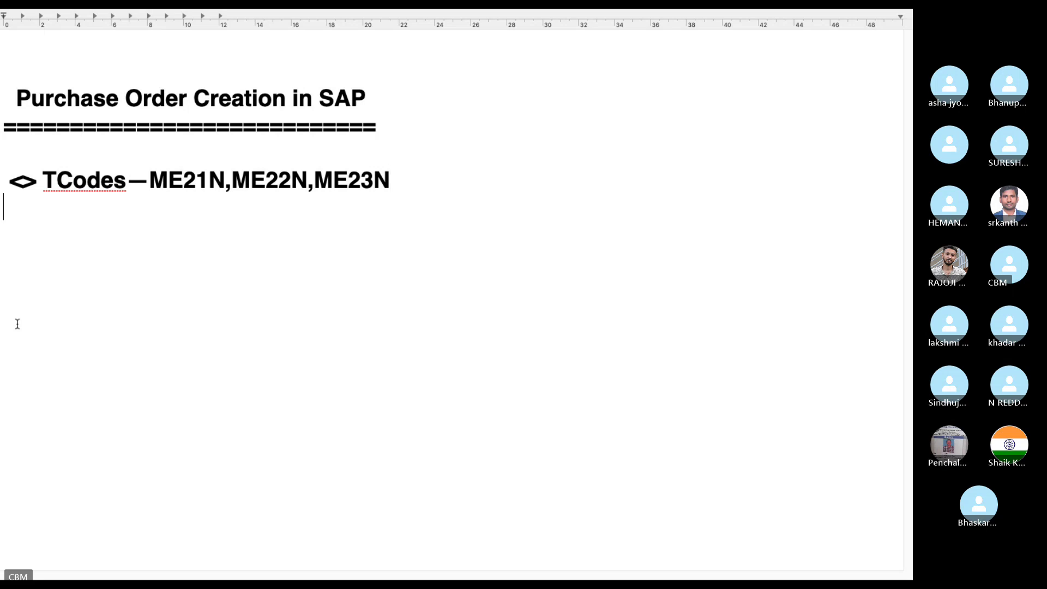
pyautogui.press('Return')
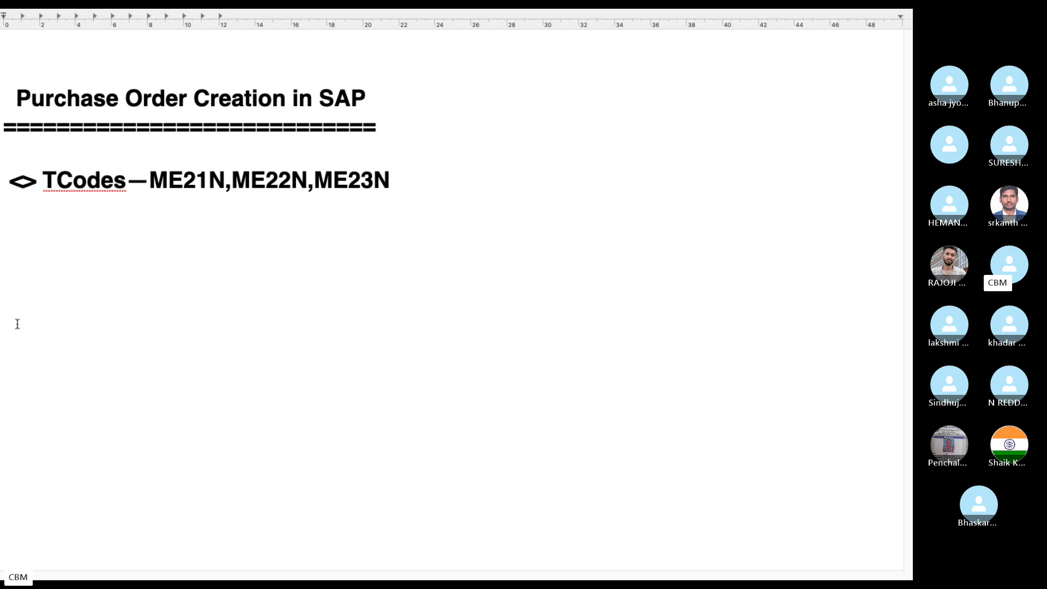
# Step: Add an 'Inputs' heading underlined with '======', listing Supplier Number and Date
pyautogui.write('Inputs')
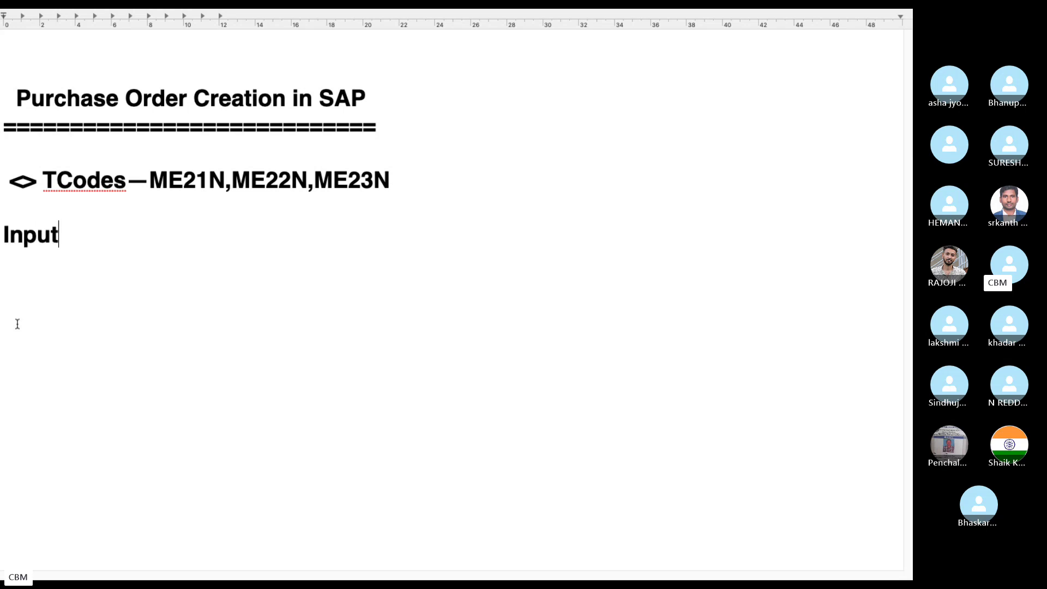
pyautogui.press('Return')
pyautogui.write('======')
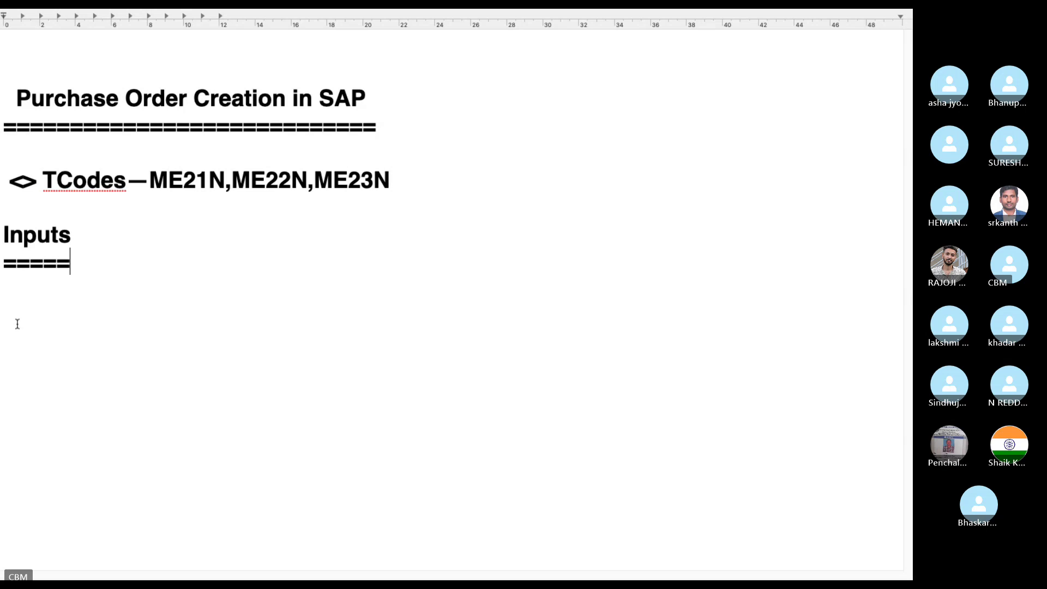
pyautogui.press('Return')
pyautogui.write('Suppl')
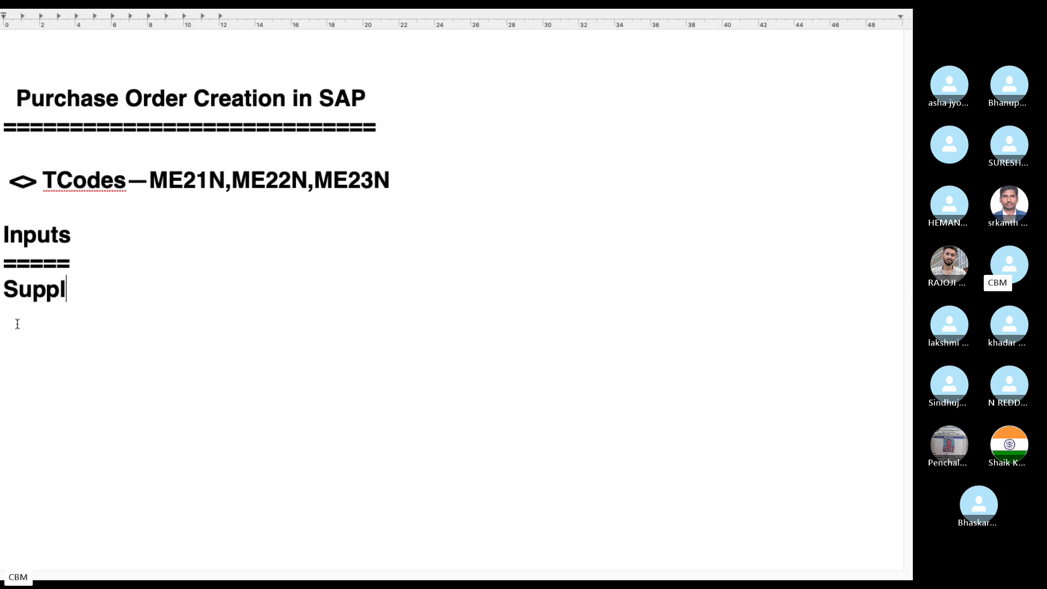
pyautogui.write('ier Number')
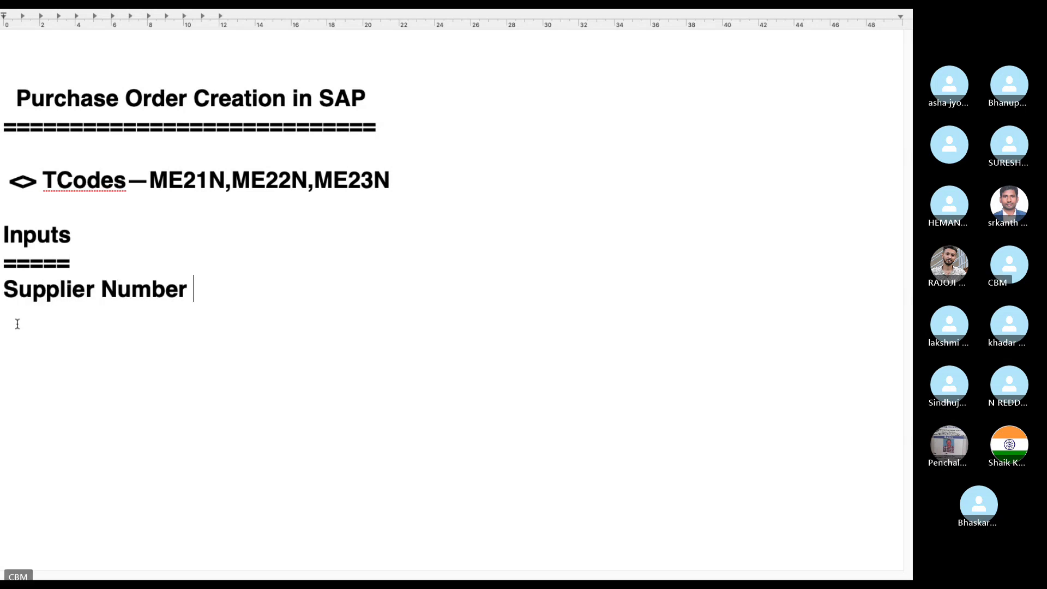
pyautogui.press('Return')
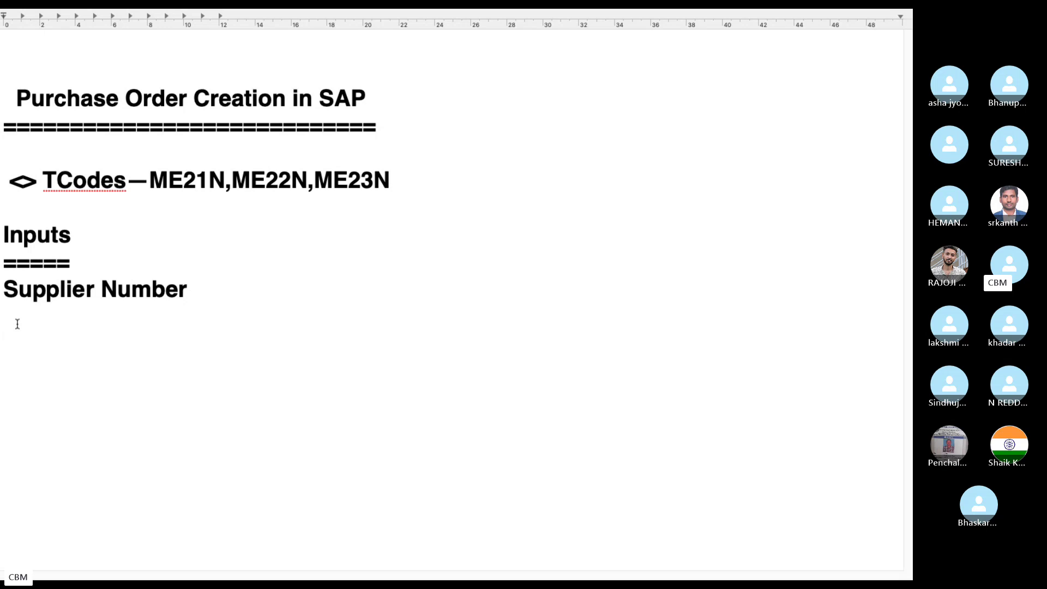
pyautogui.write('Date')
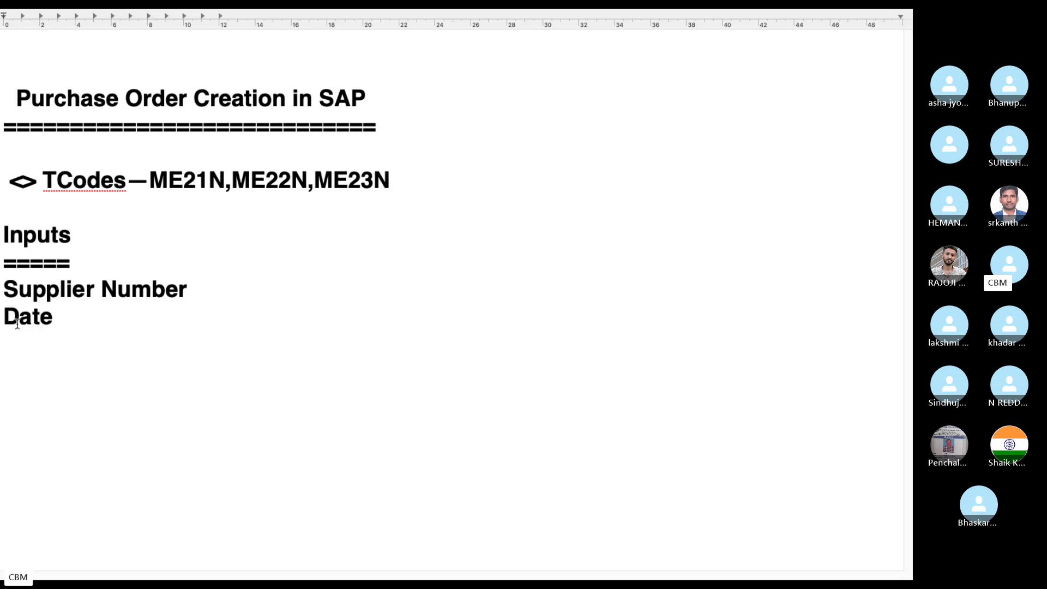
pyautogui.hotkey('ctrl', 'Left')
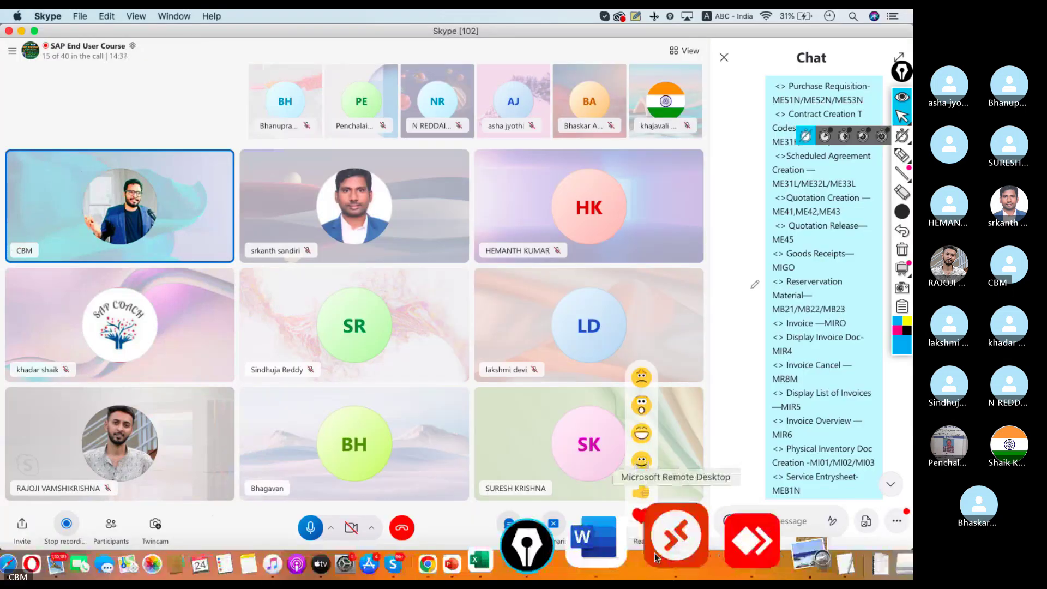
# Step: Check the document date in SAP, then change the Date entry in the notes to 'PO Date'
pyautogui.click(664, 545)
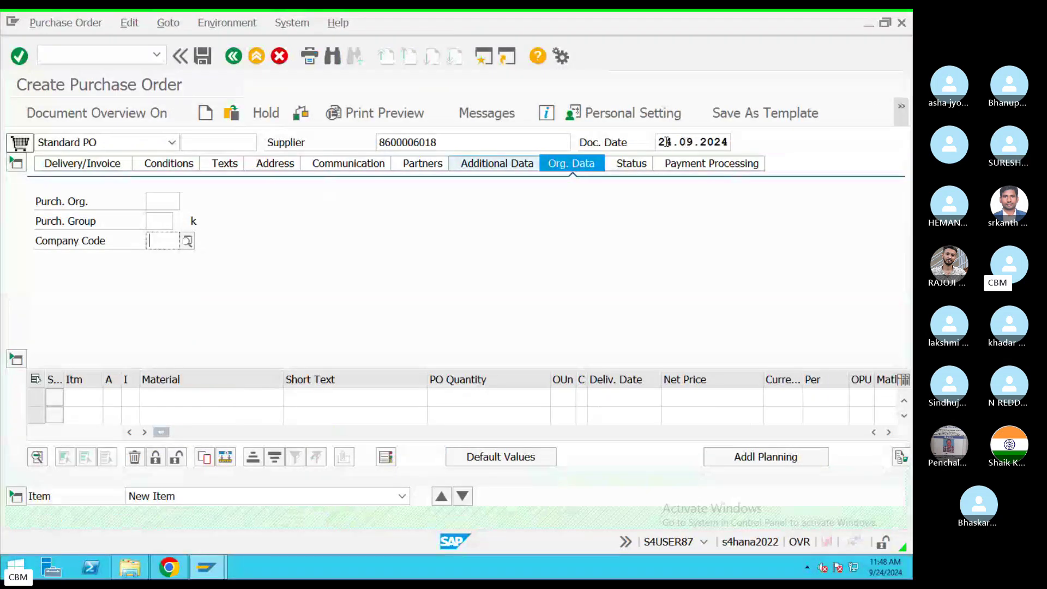
pyautogui.moveTo(667, 143); pyautogui.dragTo(740, 147)
pyautogui.hotkey('ctrl', 'Left')
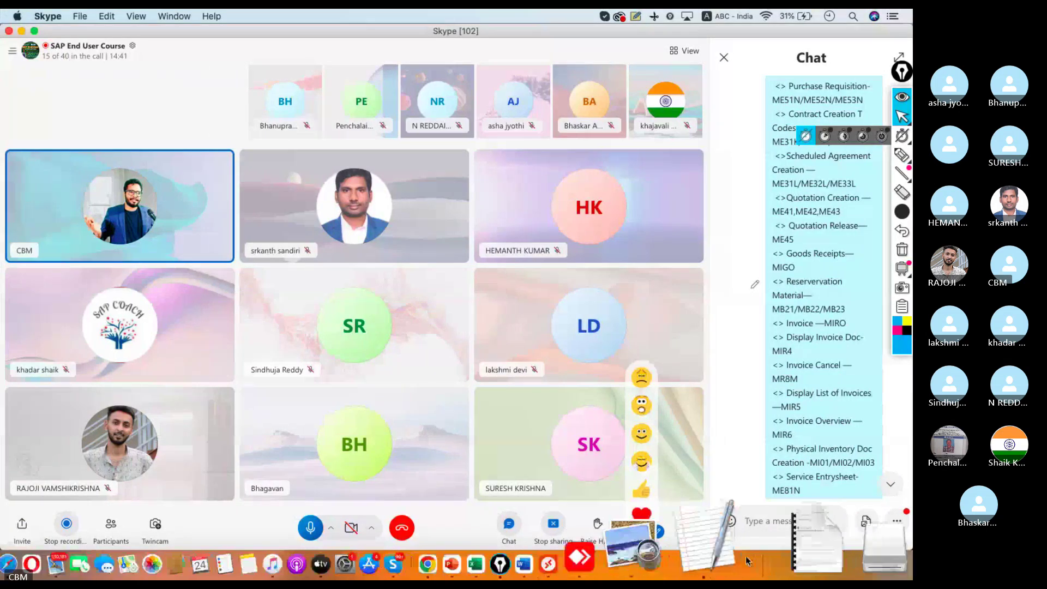
pyautogui.click(745, 555)
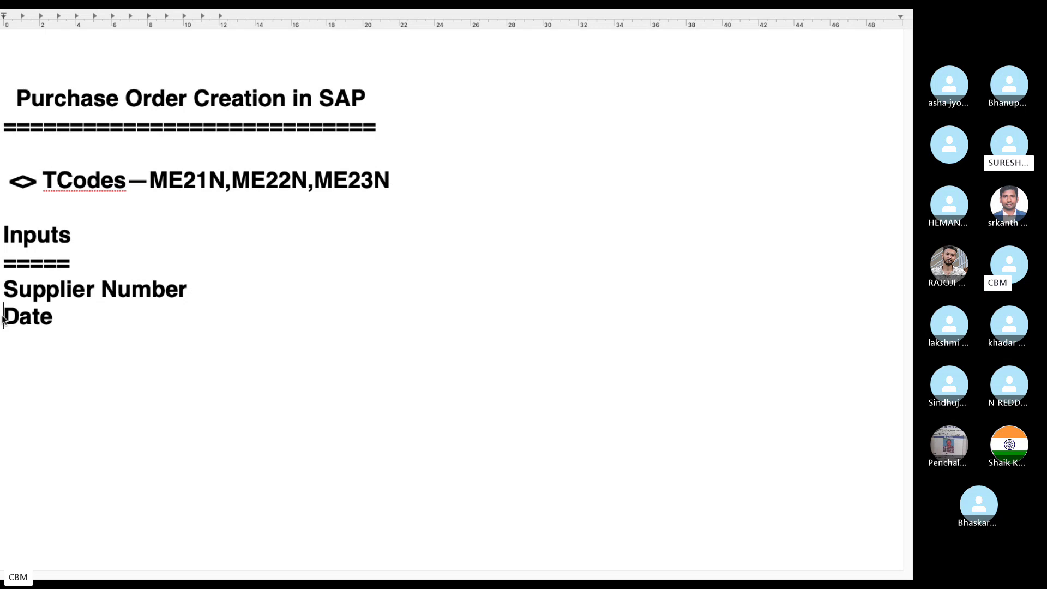
pyautogui.write('P')
pyautogui.press('BackSpace')
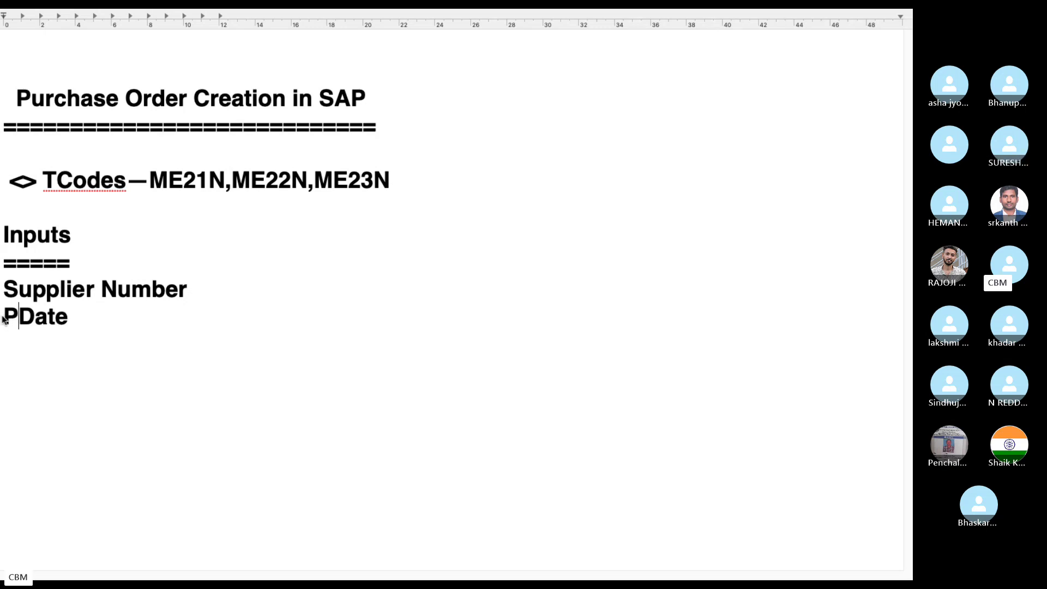
pyautogui.write('O')
pyautogui.click(124, 315)
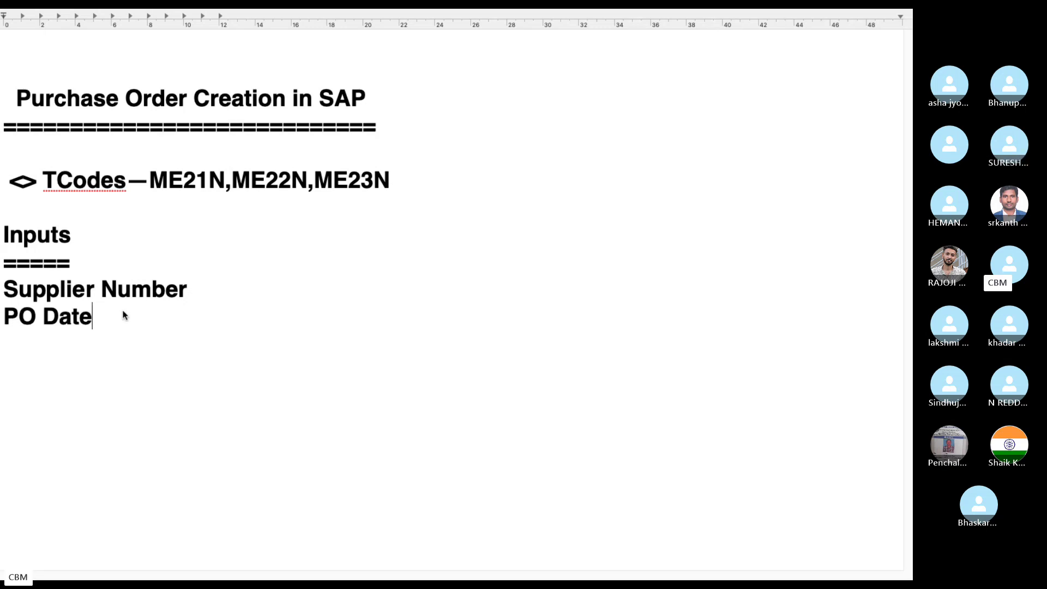
# Step: Add the line 'Purchase Document Type—NB(Standard)' below PO Date
pyautogui.press('Return')
pyautogui.write('Purchase S')
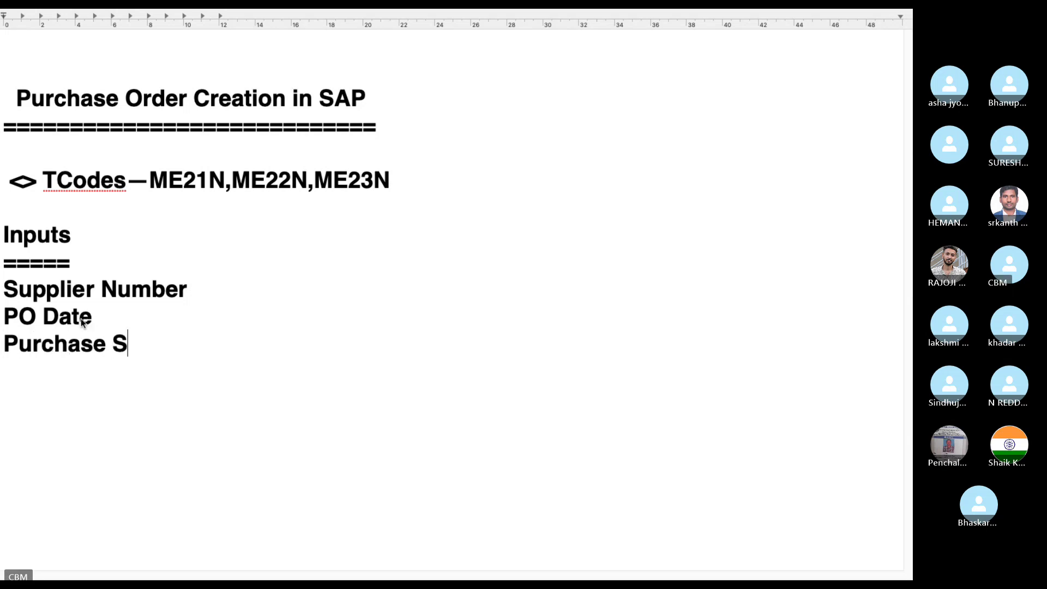
pyautogui.press('BackSpace')
pyautogui.write('Document T')
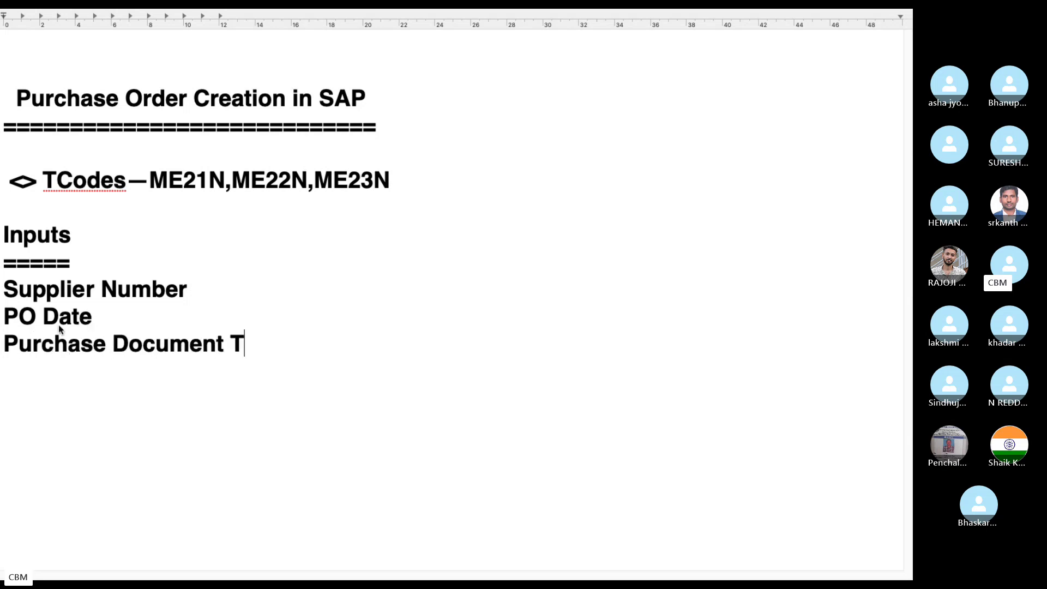
pyautogui.write('ype-- ')
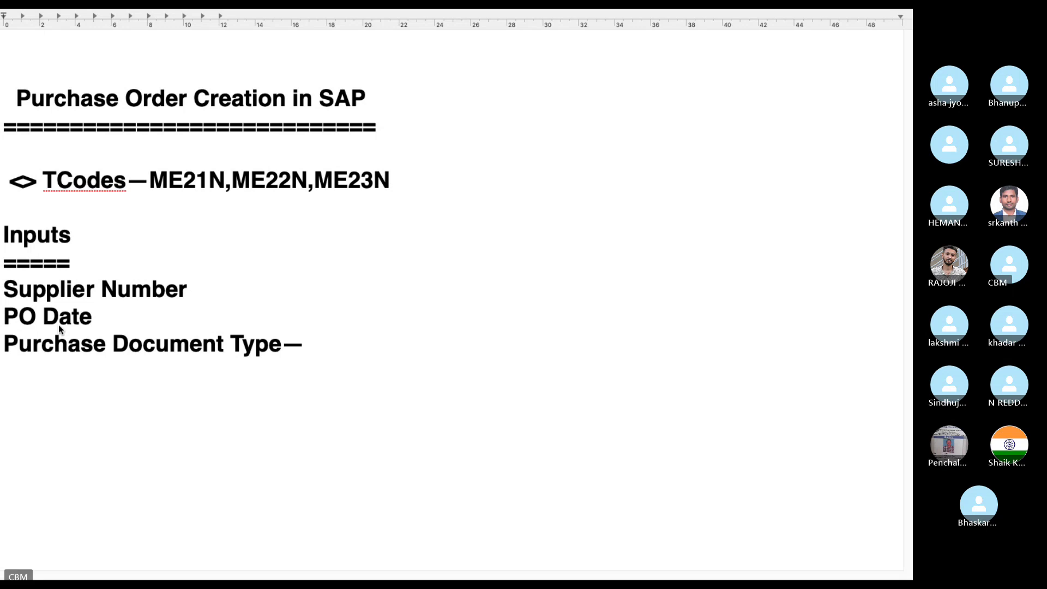
pyautogui.write('NB')
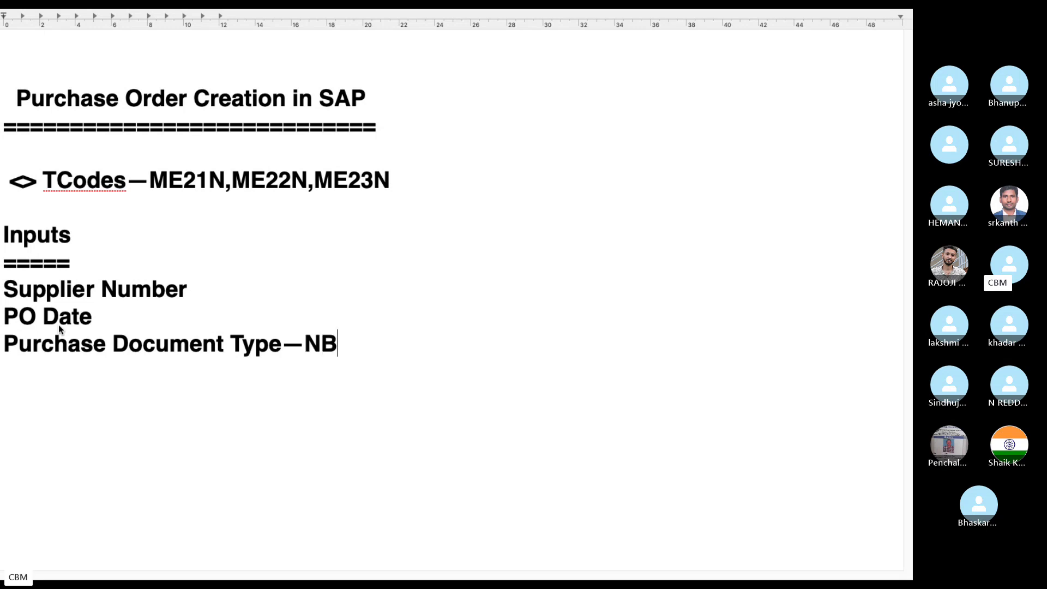
pyautogui.write('(Standa')
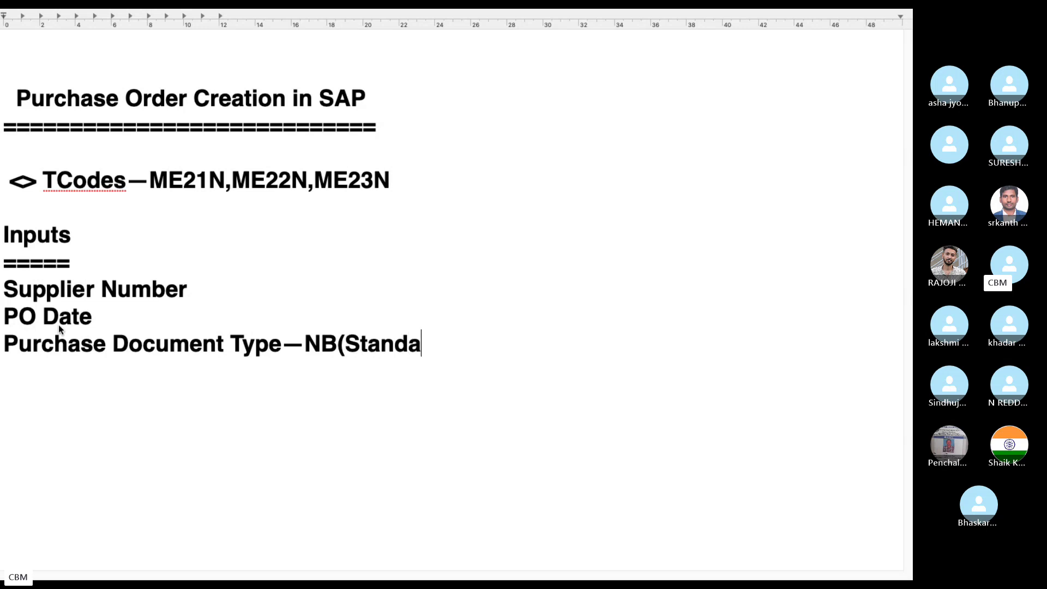
pyautogui.write('rd)')
pyautogui.press('Return')
pyautogui.press('super+Tab')
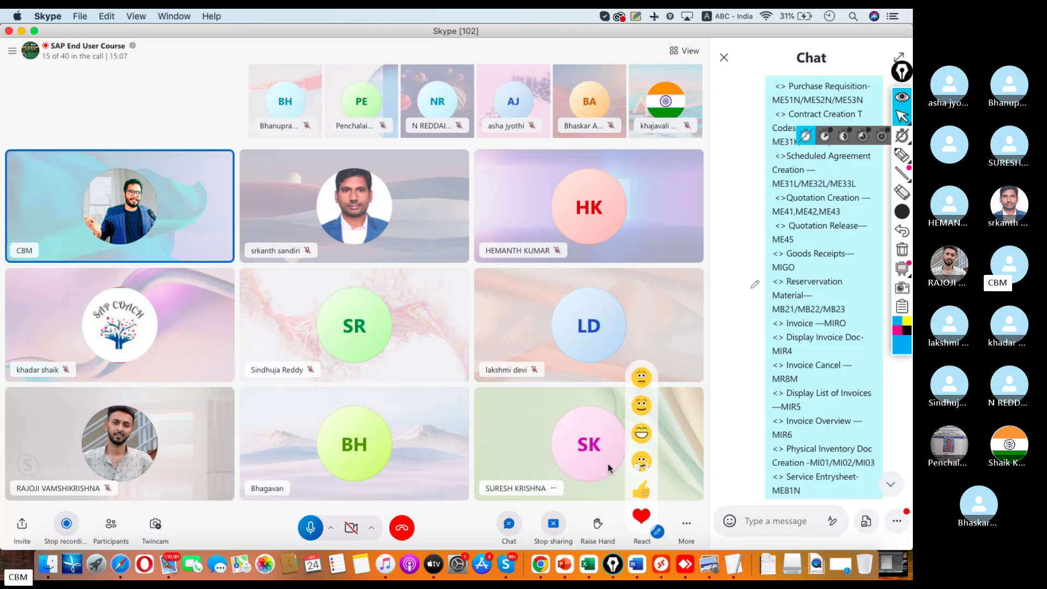
pyautogui.click(660, 567)
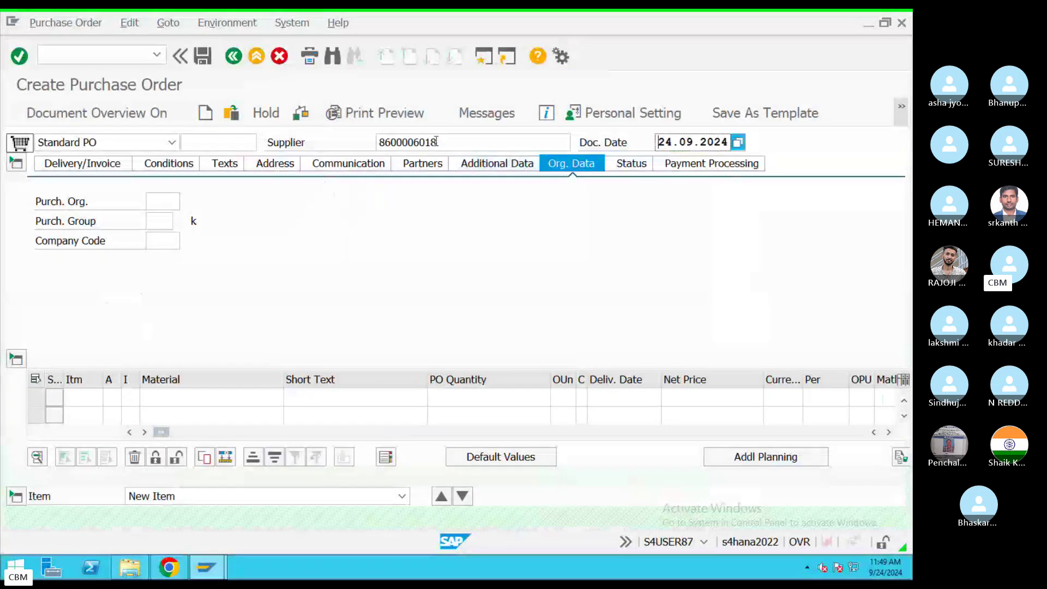
pyautogui.moveTo(437, 142); pyautogui.dragTo(355, 136)
pyautogui.click(149, 203)
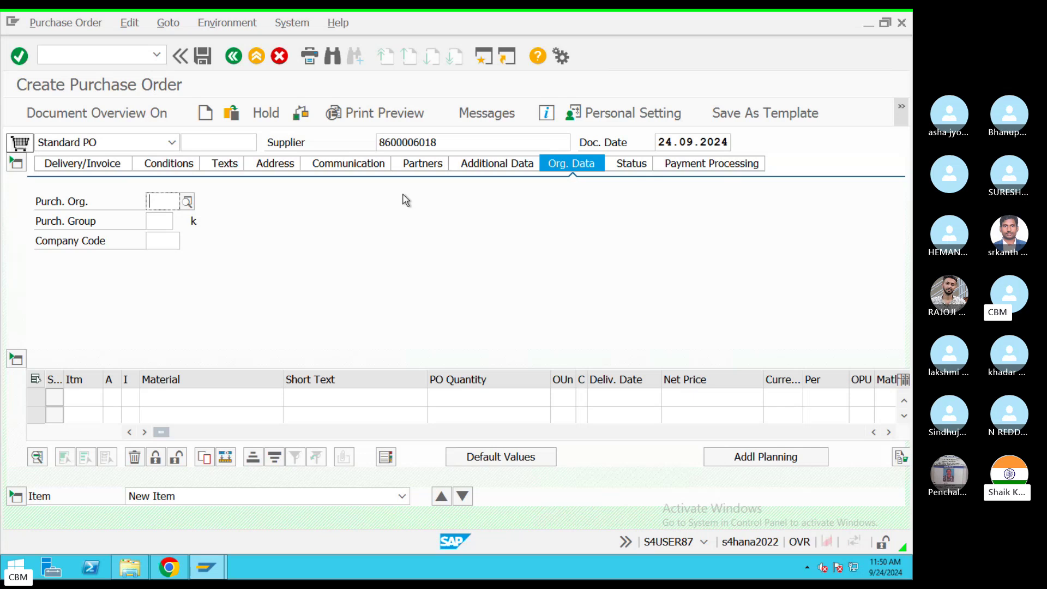
# Step: Set purchasing organization TACO and pick purchasing group 178 from the value list
pyautogui.click(164, 202)
pyautogui.click(180, 219)
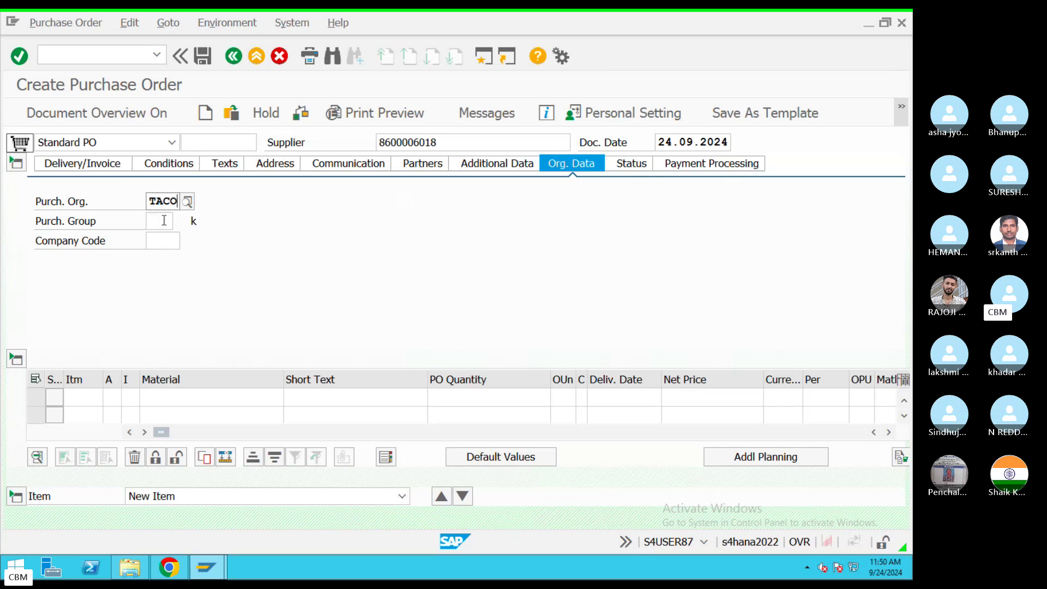
pyautogui.click(163, 221)
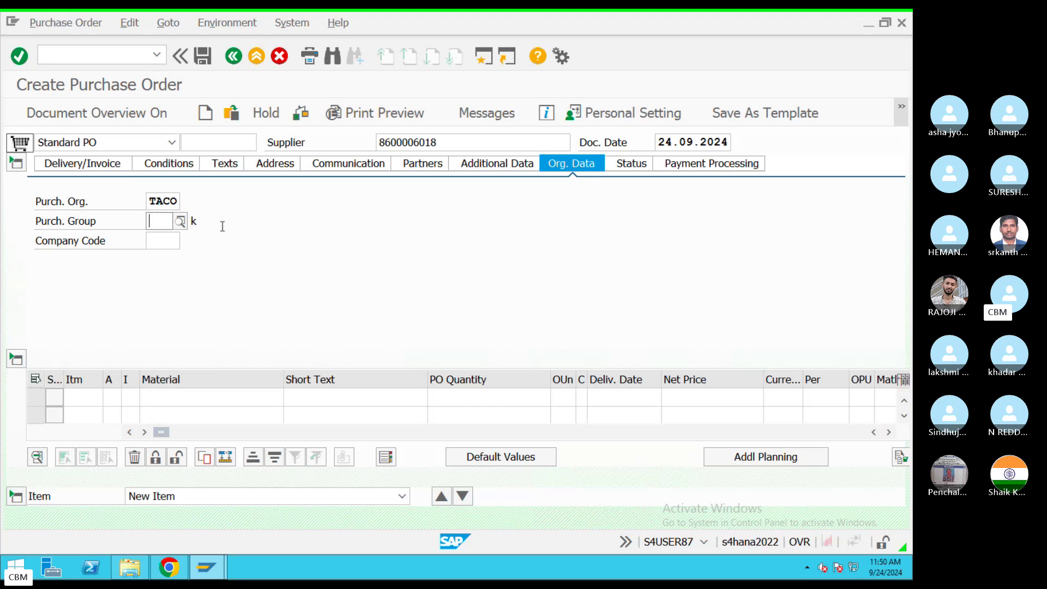
pyautogui.click(180, 221)
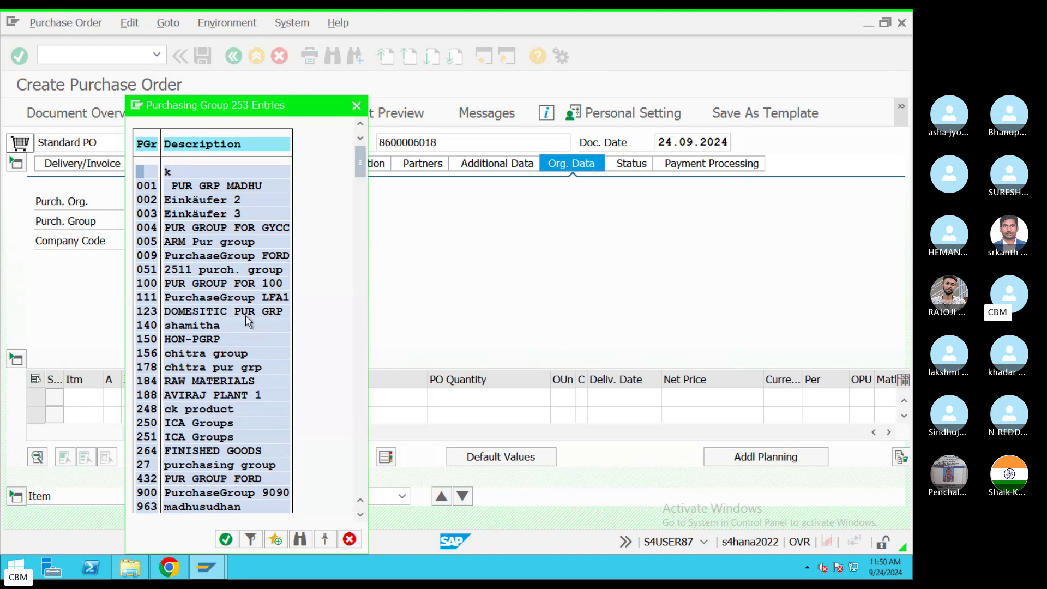
pyautogui.doubleClick(241, 367)
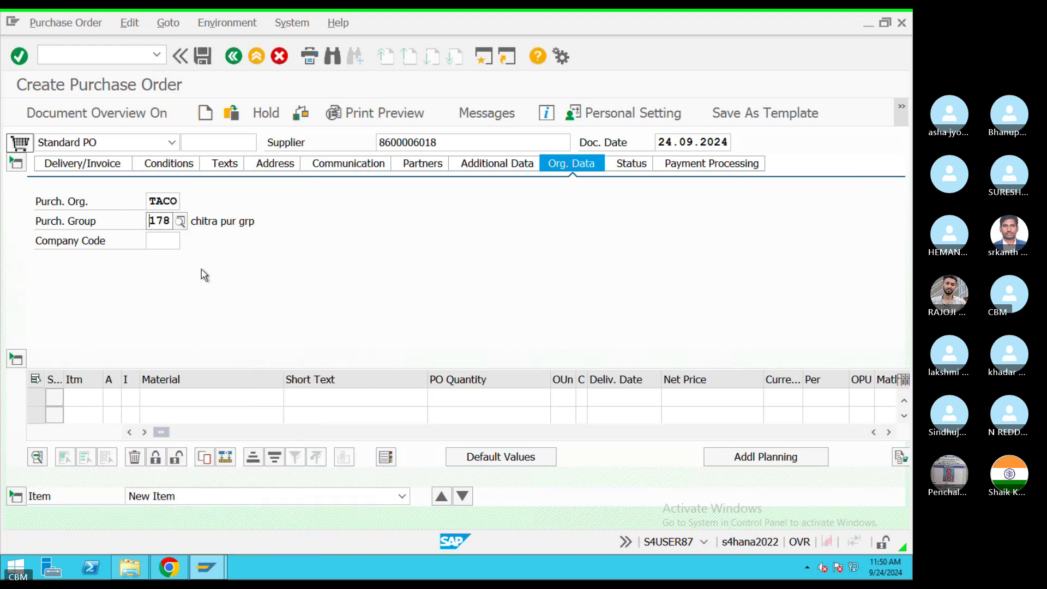
pyautogui.click(151, 240)
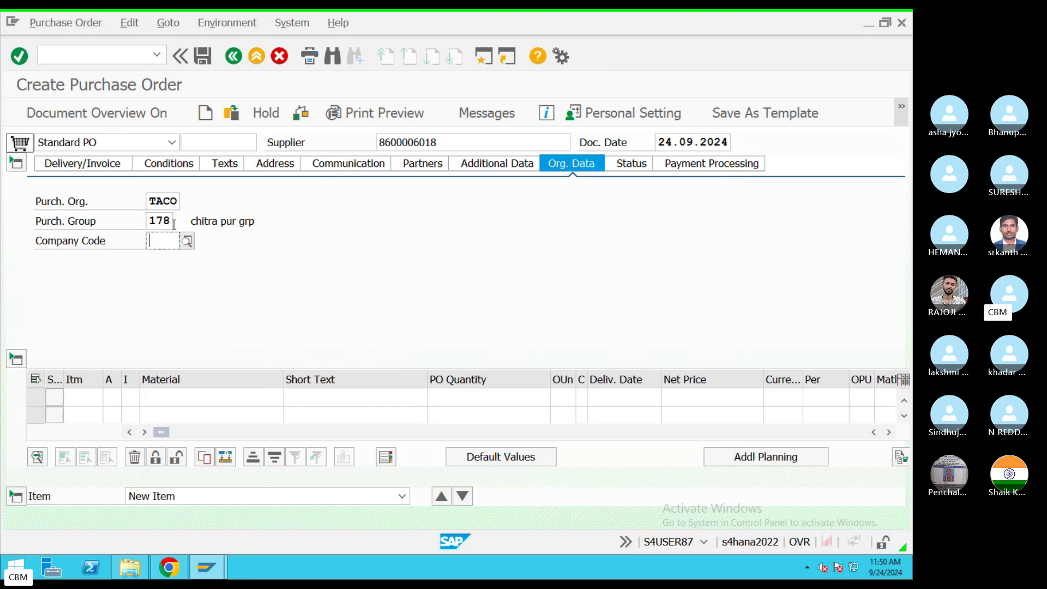
# Step: Replace purchasing group 178 with 140 from the Purchasing Group list
pyautogui.click(172, 220)
pyautogui.click(181, 222)
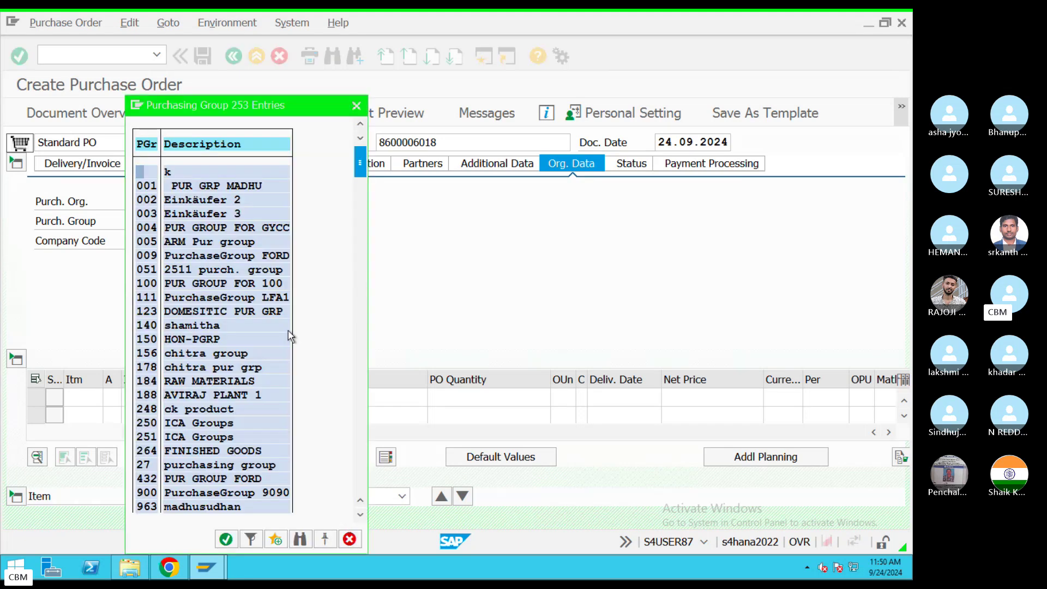
pyautogui.doubleClick(203, 327)
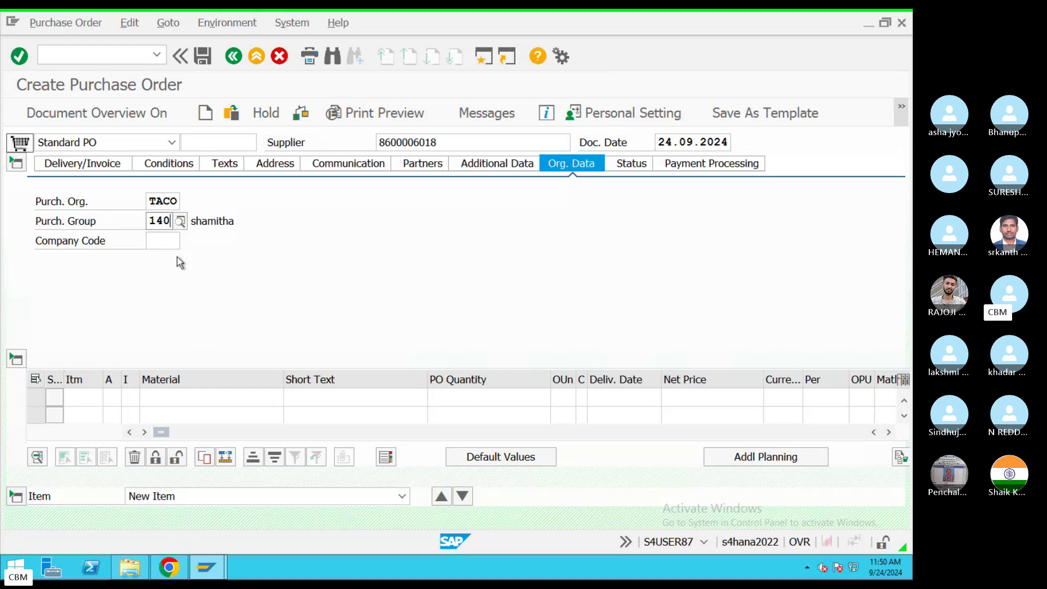
pyautogui.click(159, 241)
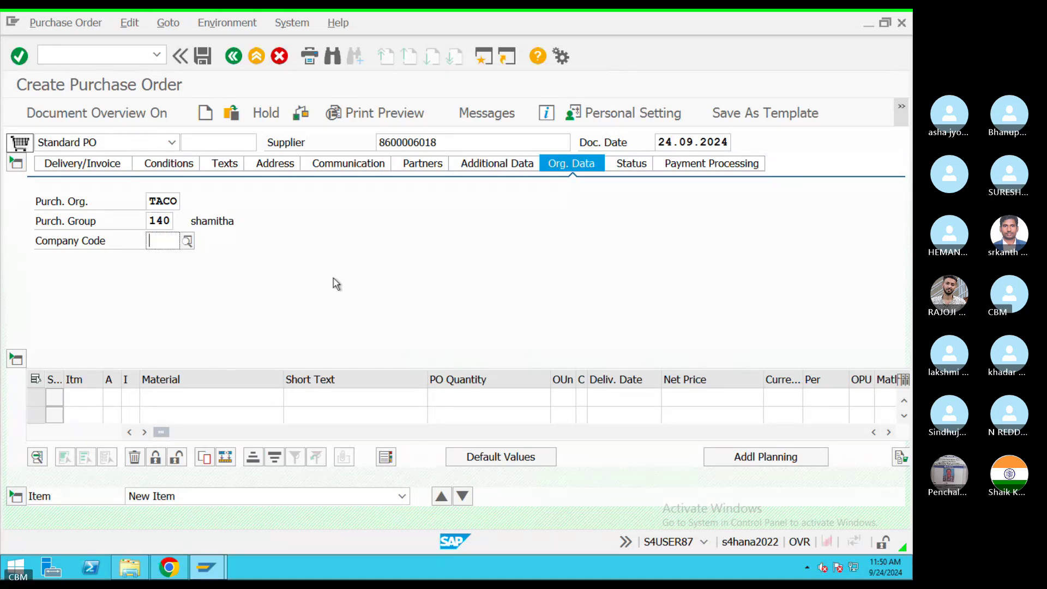
pyautogui.write('TAT')
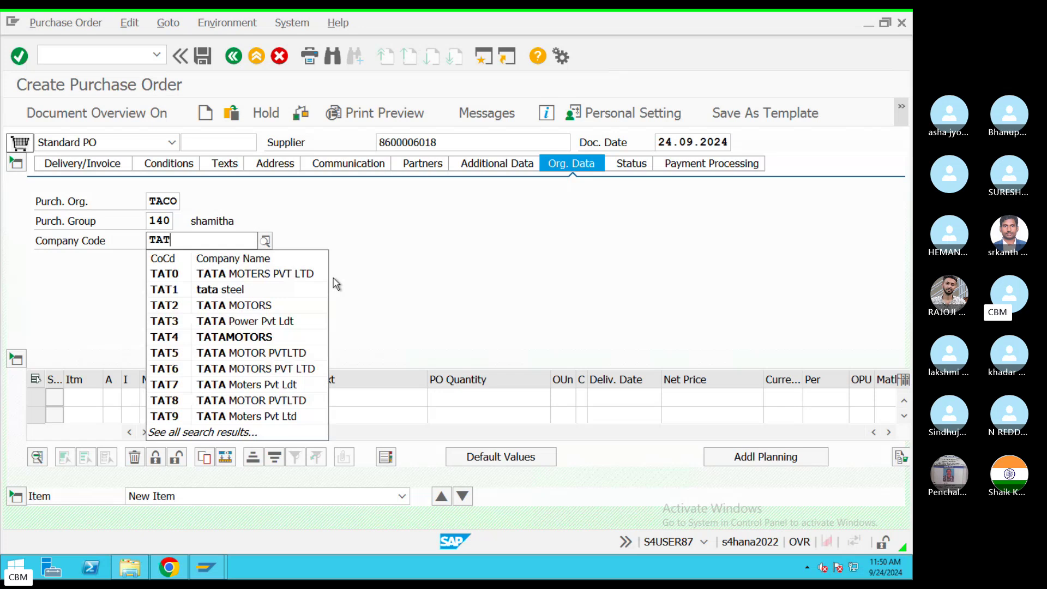
pyautogui.write('9')
pyautogui.moveTo(467, 143); pyautogui.dragTo(360, 143)
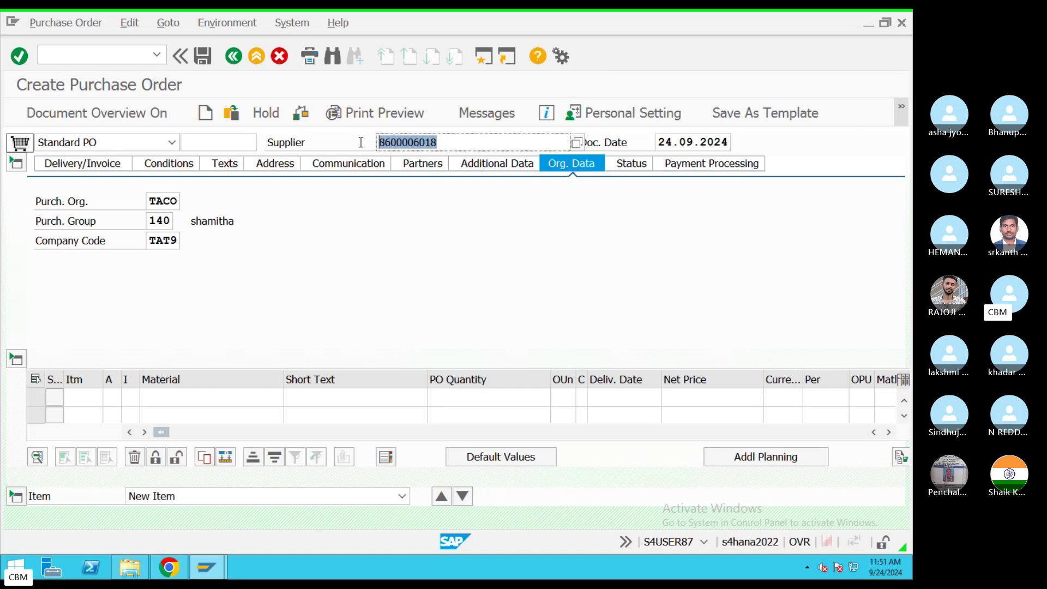
# Step: In the notes, add the heading 'Organisational Data' underlined with a row of = signs
pyautogui.hotkey('ctrl', 'Left')
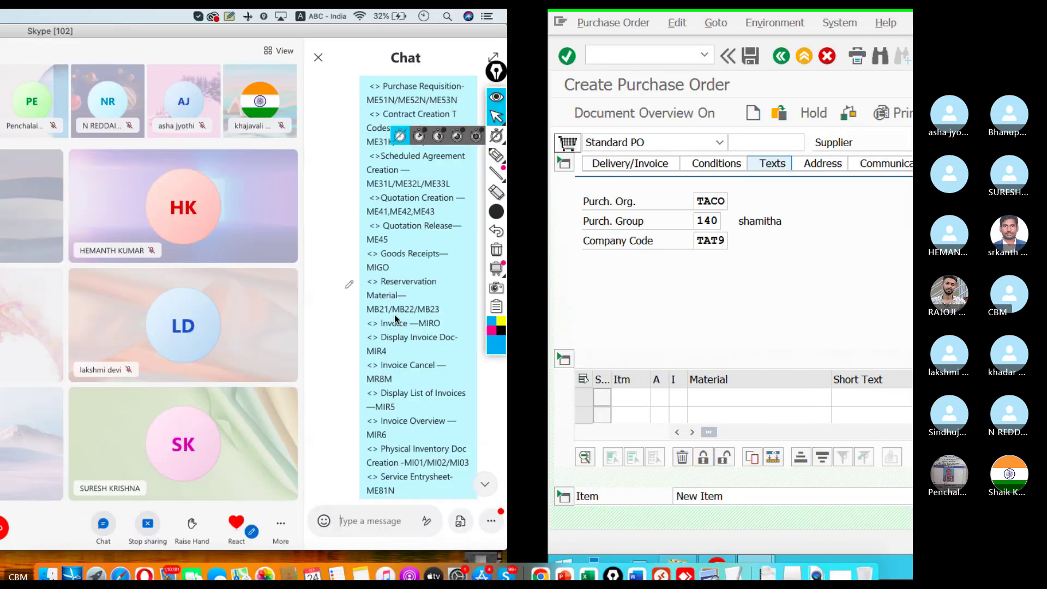
pyautogui.click(728, 544)
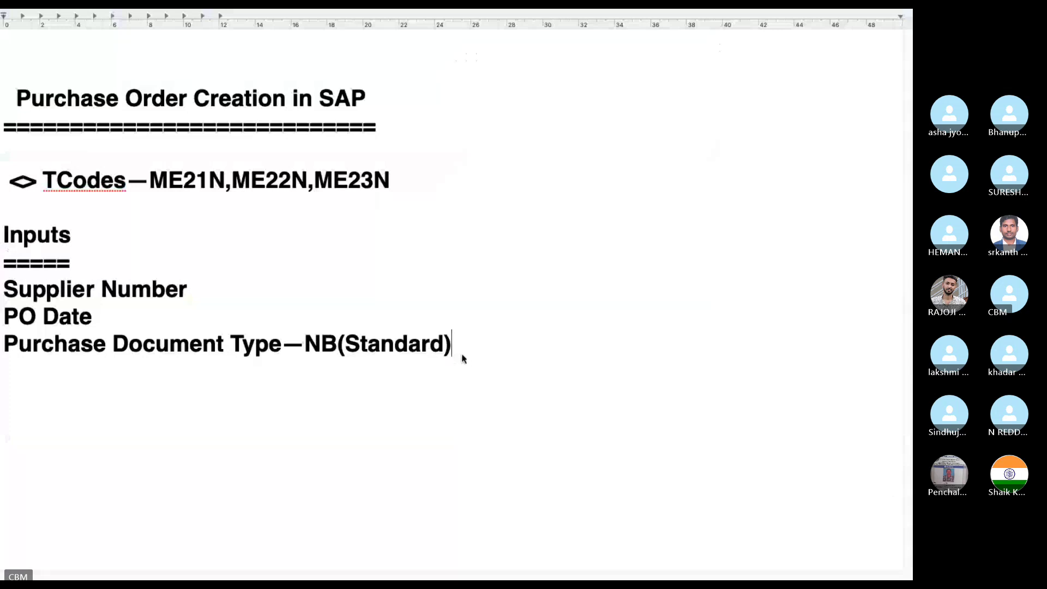
pyautogui.press('Return')
pyautogui.press('Return')
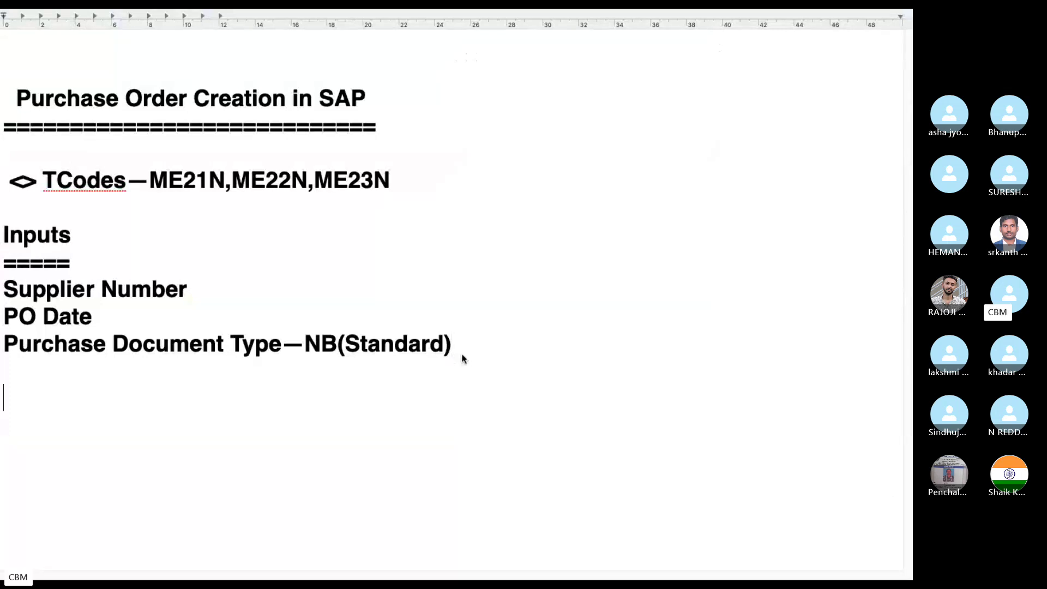
pyautogui.write('Organs')
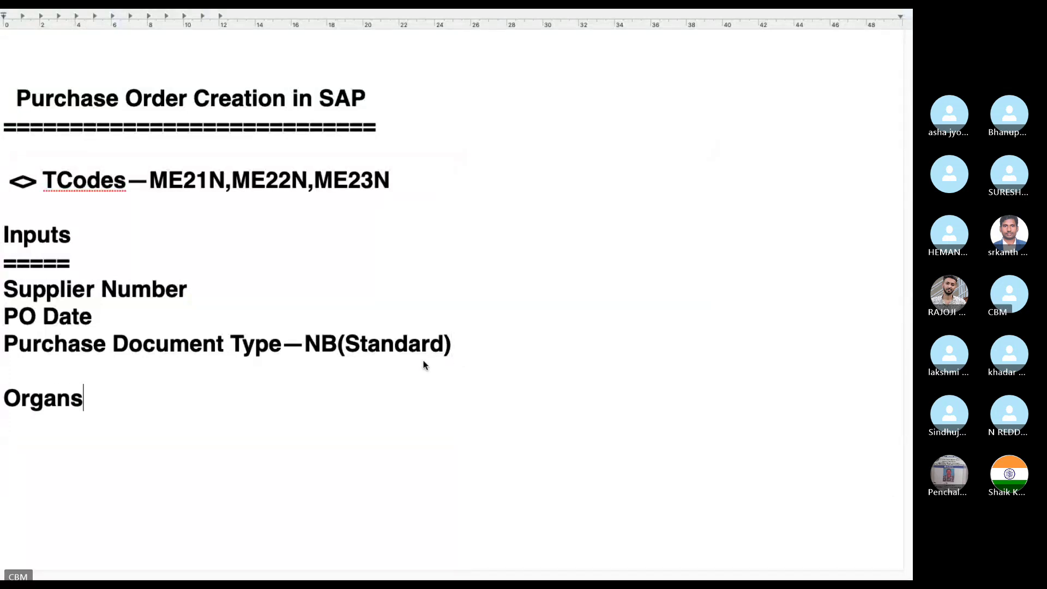
pyautogui.write('a')
pyautogui.press('BackSpace')
pyautogui.press('BackSpace')
pyautogui.press('BackSpace')
pyautogui.write('isa')
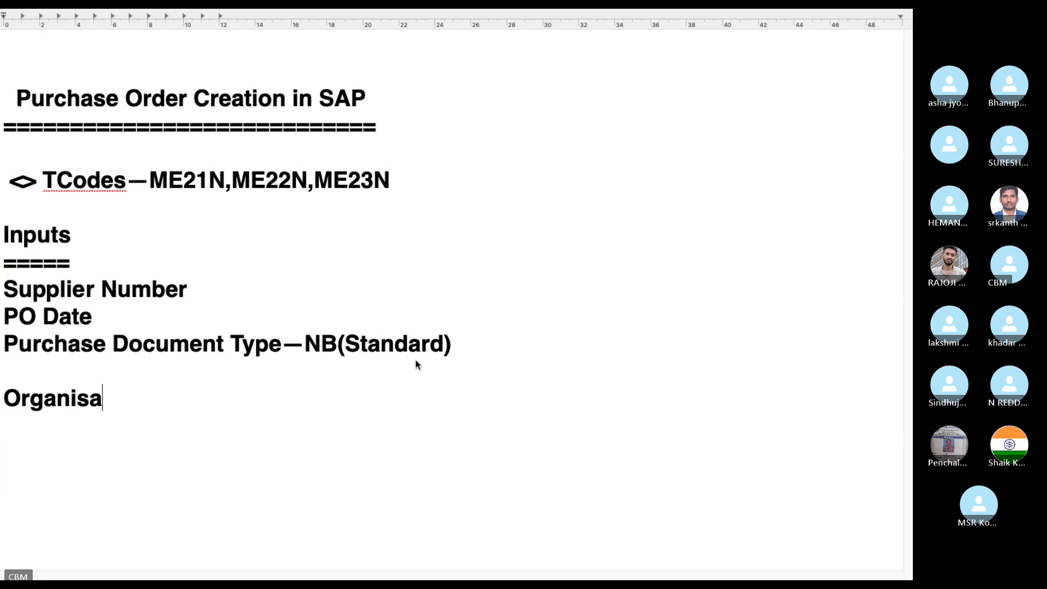
pyautogui.write('tional DAt')
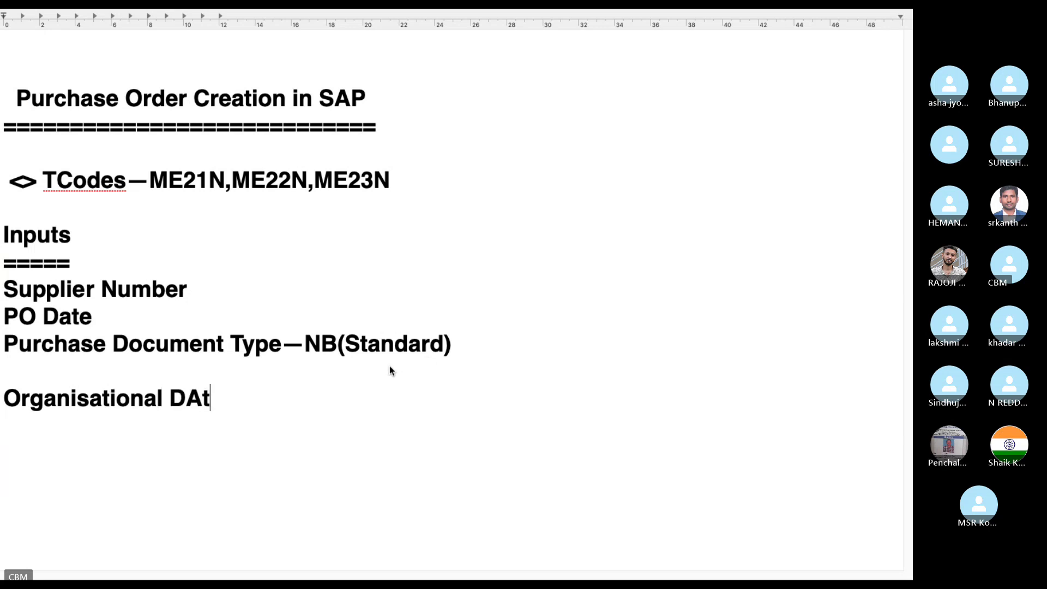
pyautogui.press('BackSpace')
pyautogui.press('BackSpace')
pyautogui.write('ata')
pyautogui.press('Return')
pyautogui.write('=')
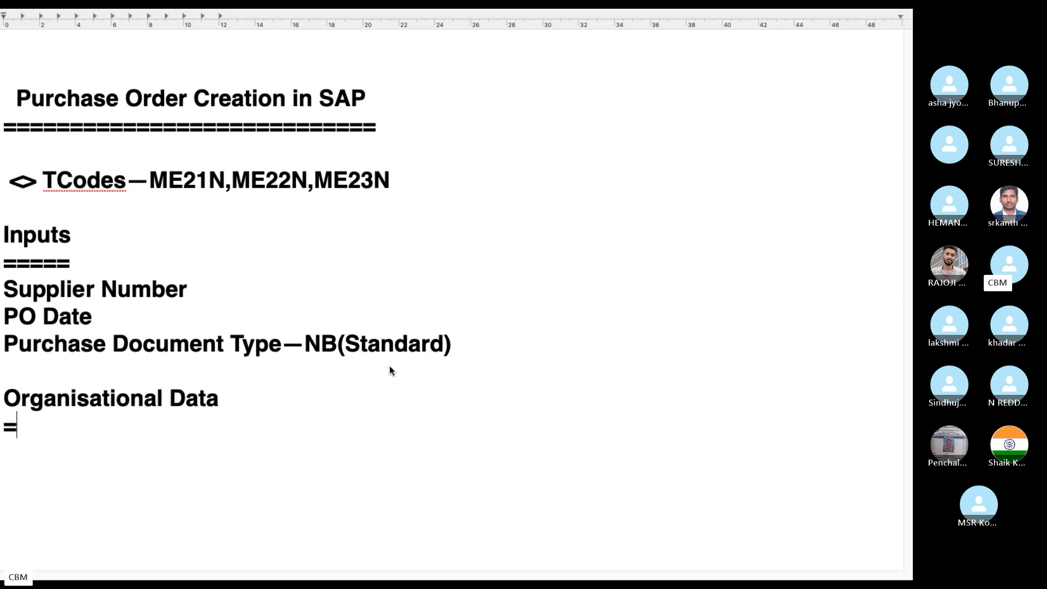
pyautogui.write('==================')
# Step: List bullet items Purchase Org, Purchase Group and Company Code under the heading
pyautogui.press('Return')
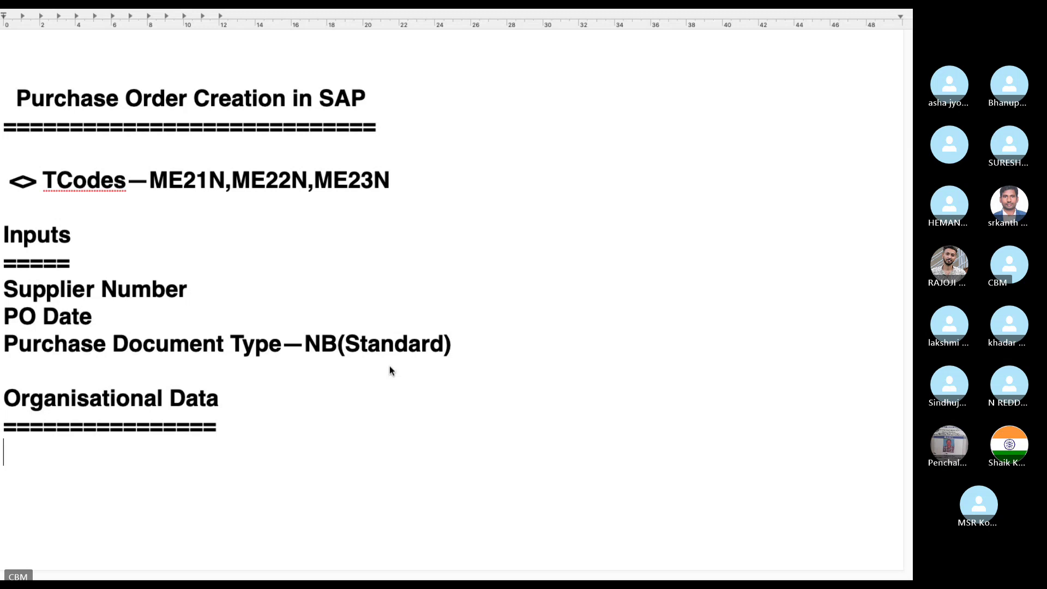
pyautogui.write('<> ')
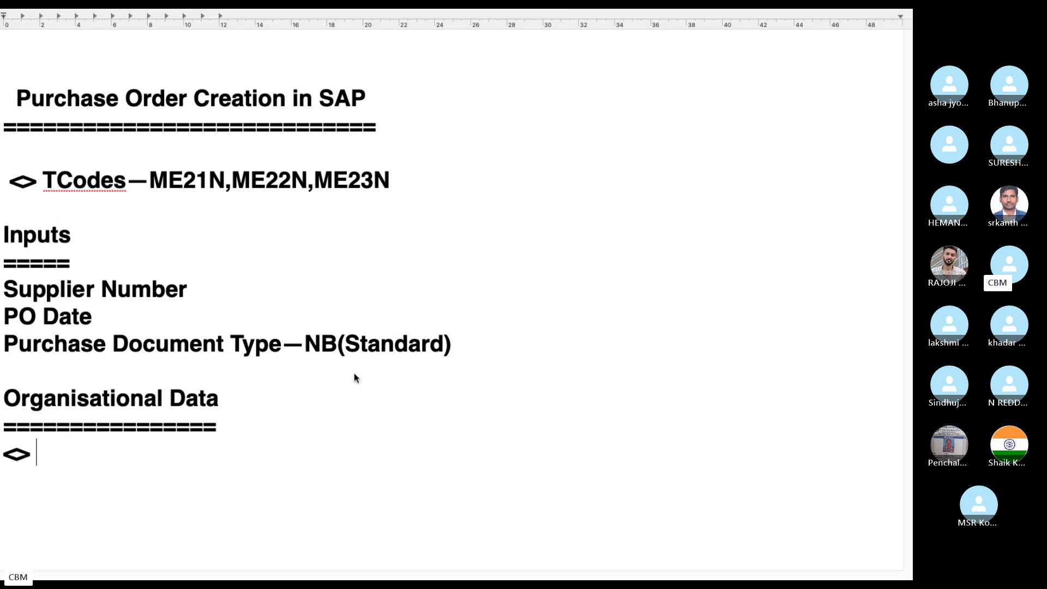
pyautogui.write('Purcha')
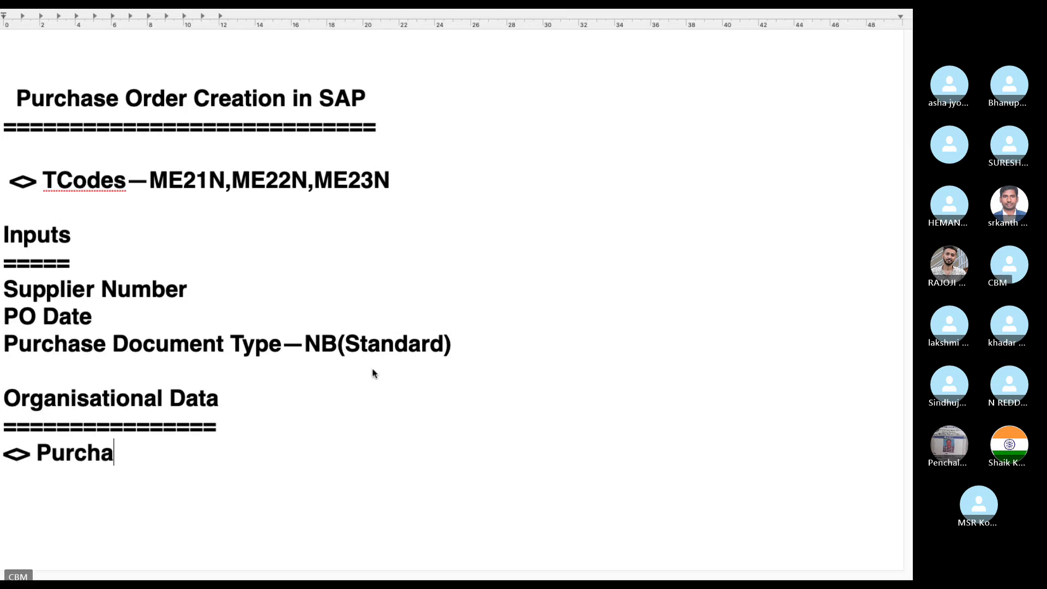
pyautogui.write('se Org')
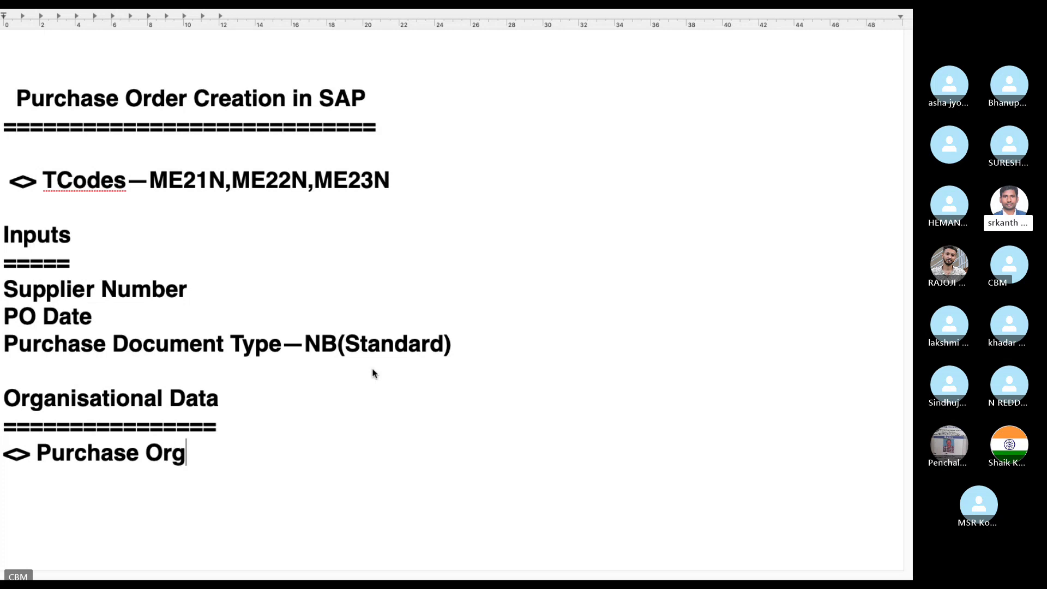
pyautogui.press('Return')
pyautogui.write('<> Purcha')
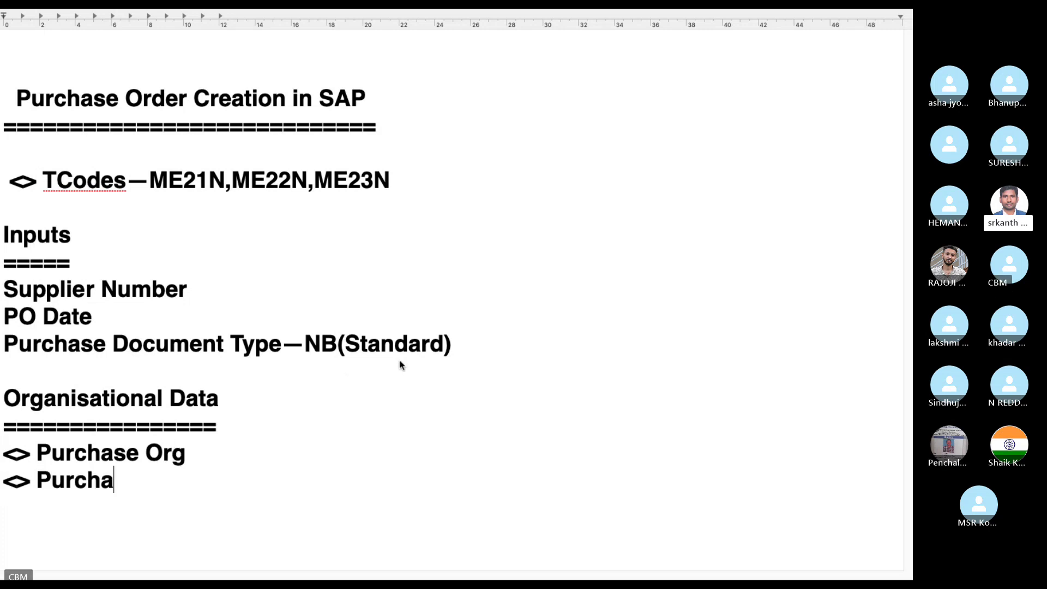
pyautogui.write('se Group')
pyautogui.press('Return')
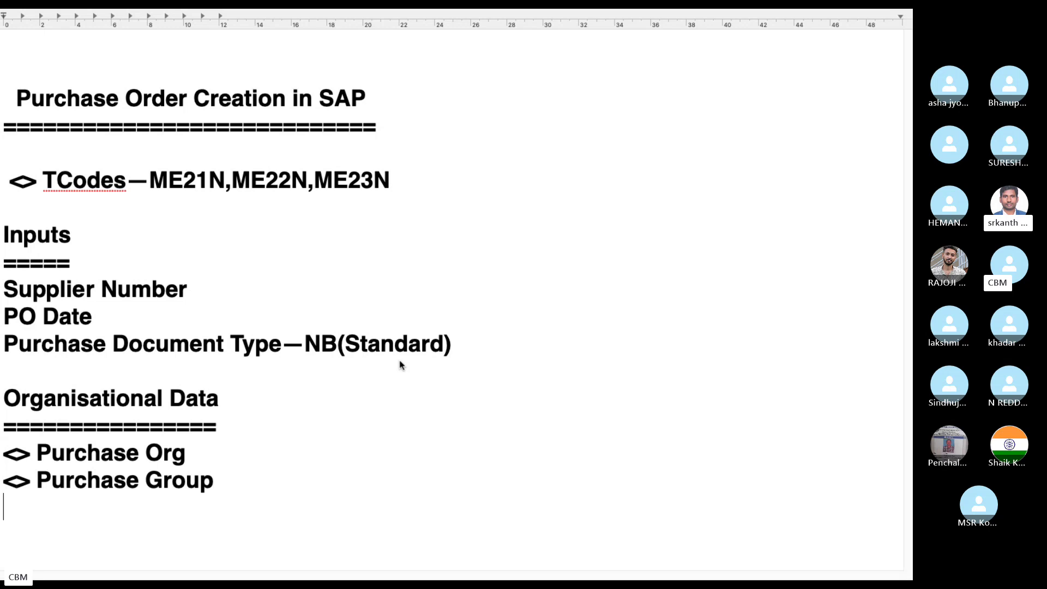
pyautogui.write('<> C')
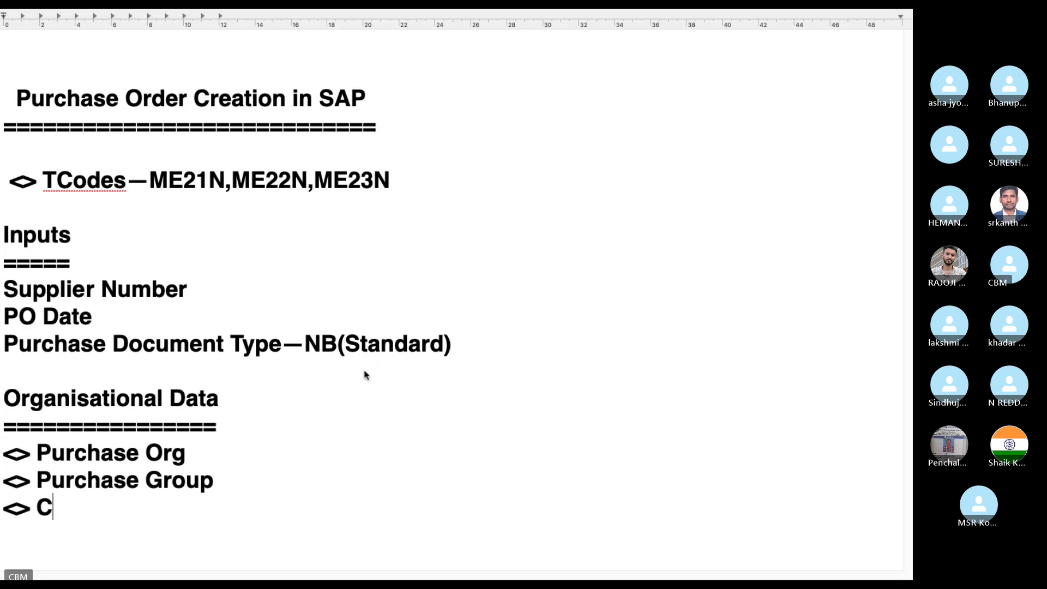
pyautogui.write('ompany Code')
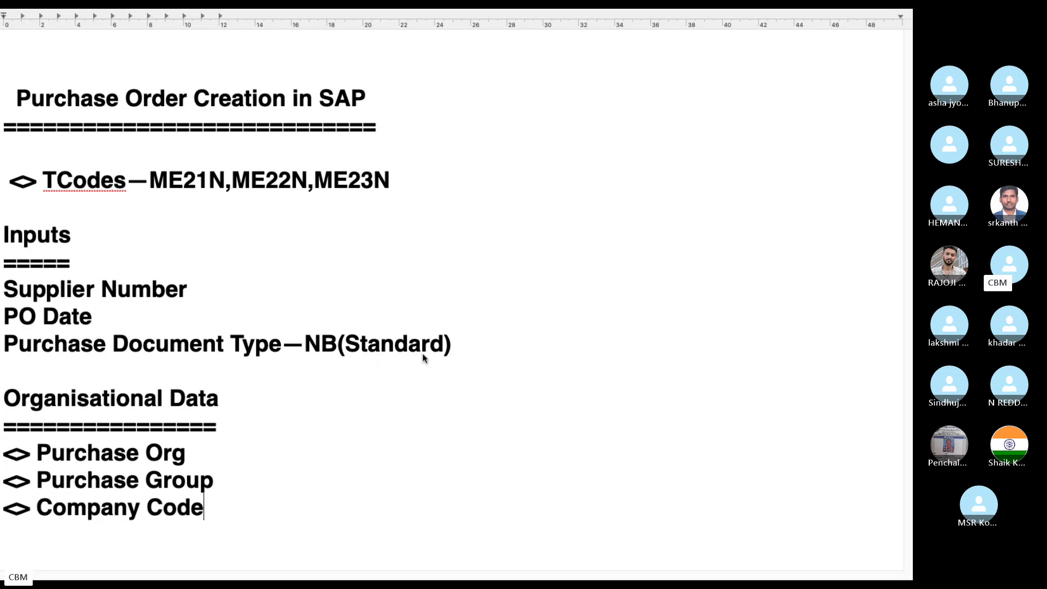
pyautogui.hotkey('ctrl', 'Left')
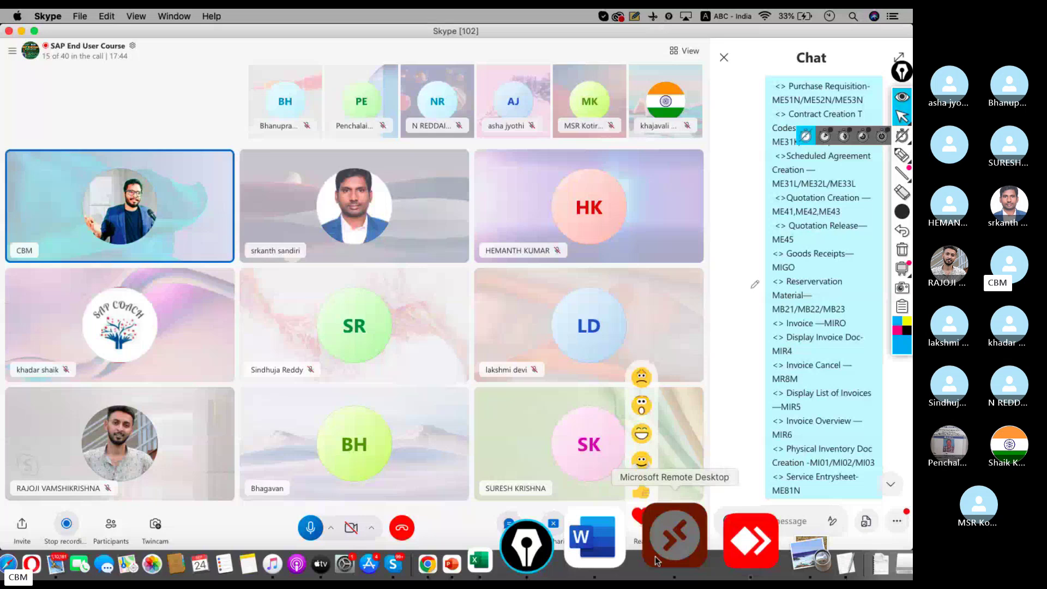
# Step: Return to the SAP purchase order and show the Delivery/Invoice header data
pyautogui.click(657, 555)
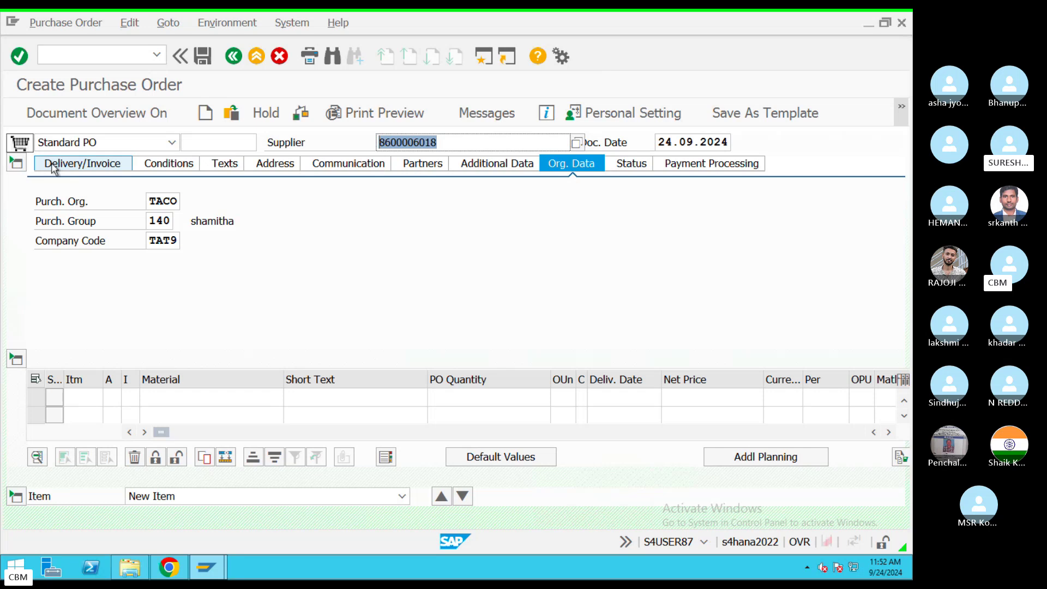
pyautogui.click(53, 166)
# Step: Open the Payment Terms value help listing 465 terms, starting with 0001 PAY IMMEDIATELY
pyautogui.click(181, 203)
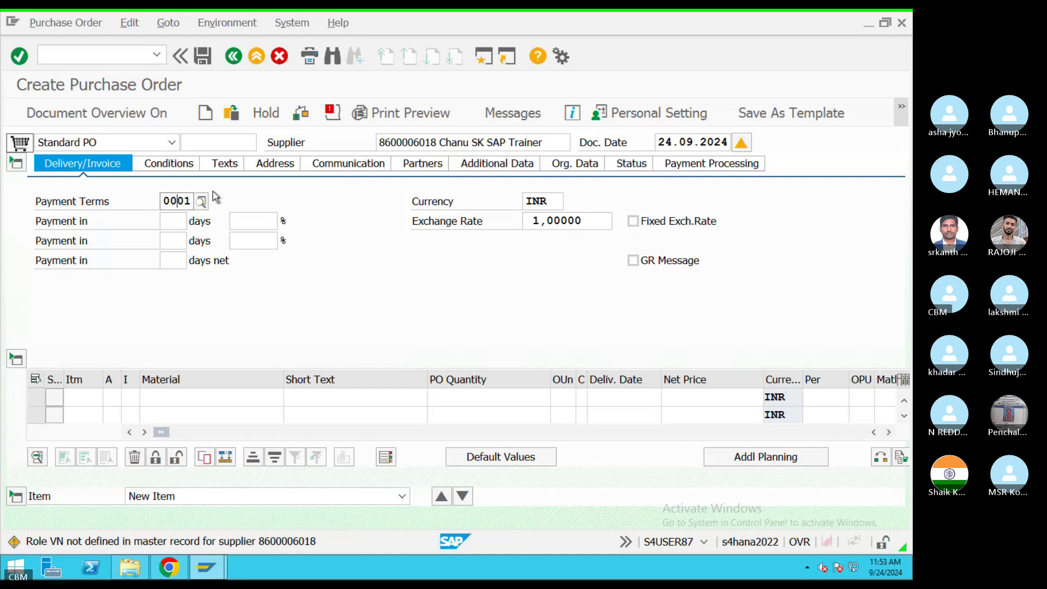
pyautogui.press('F4')
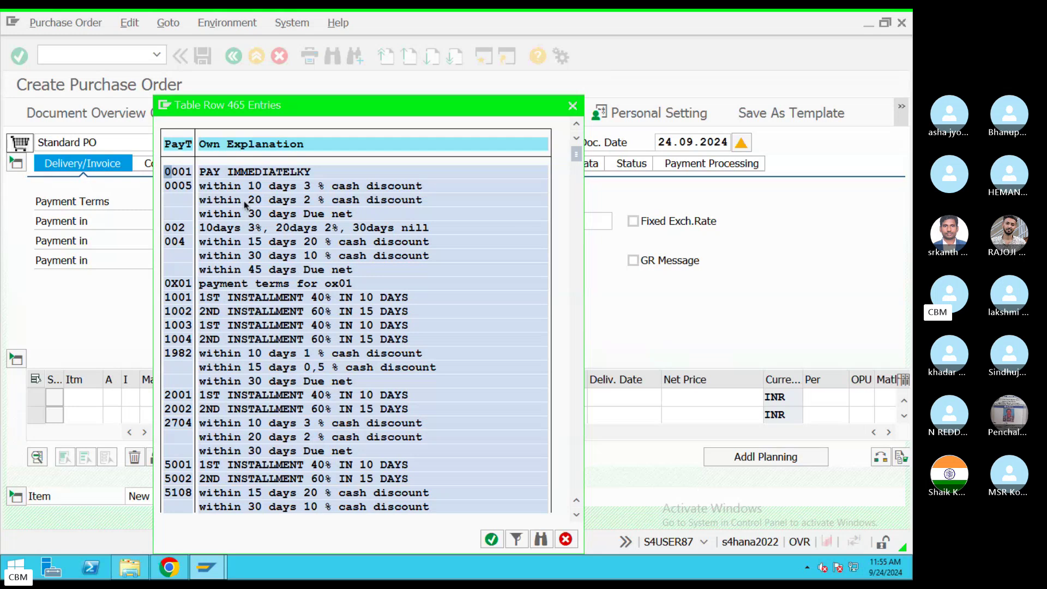
# Step: Try payment terms 0001 from the list, then set and confirm payment terms 0005
pyautogui.doubleClick(182, 177)
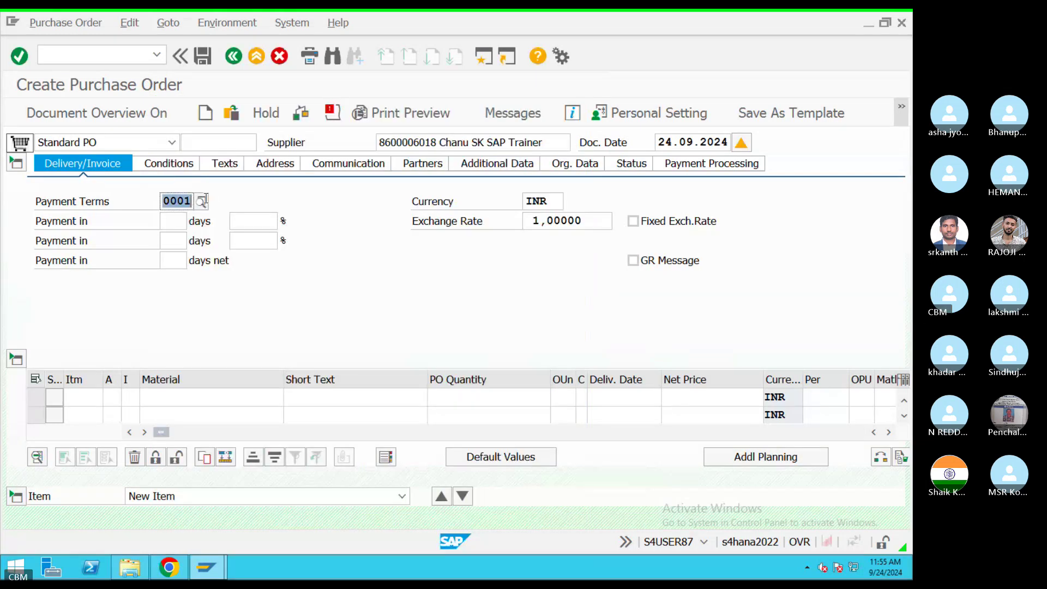
pyautogui.doubleClick(197, 202)
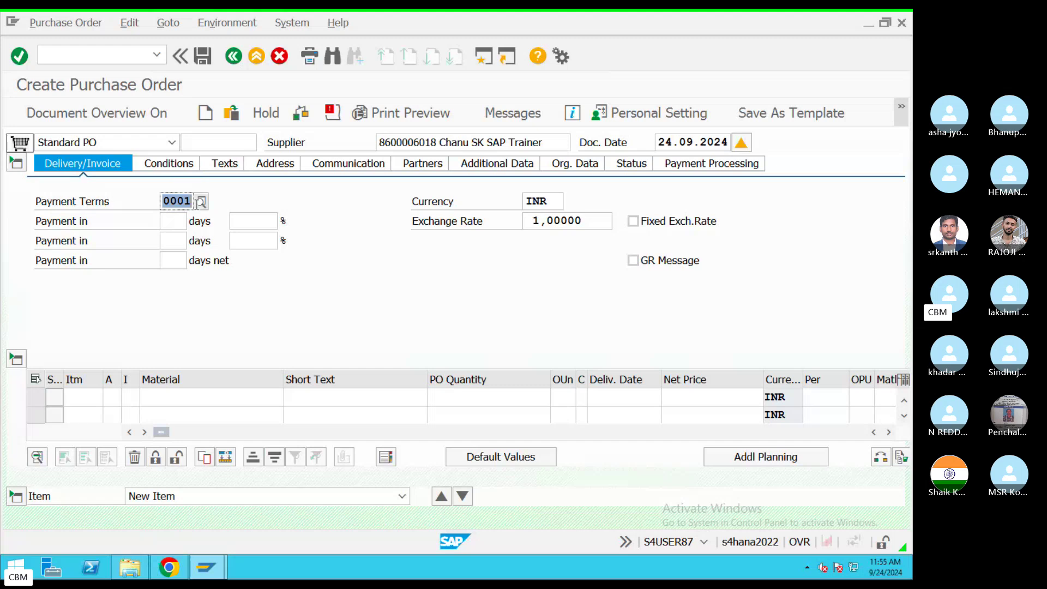
pyautogui.click(200, 202)
pyautogui.doubleClick(190, 187)
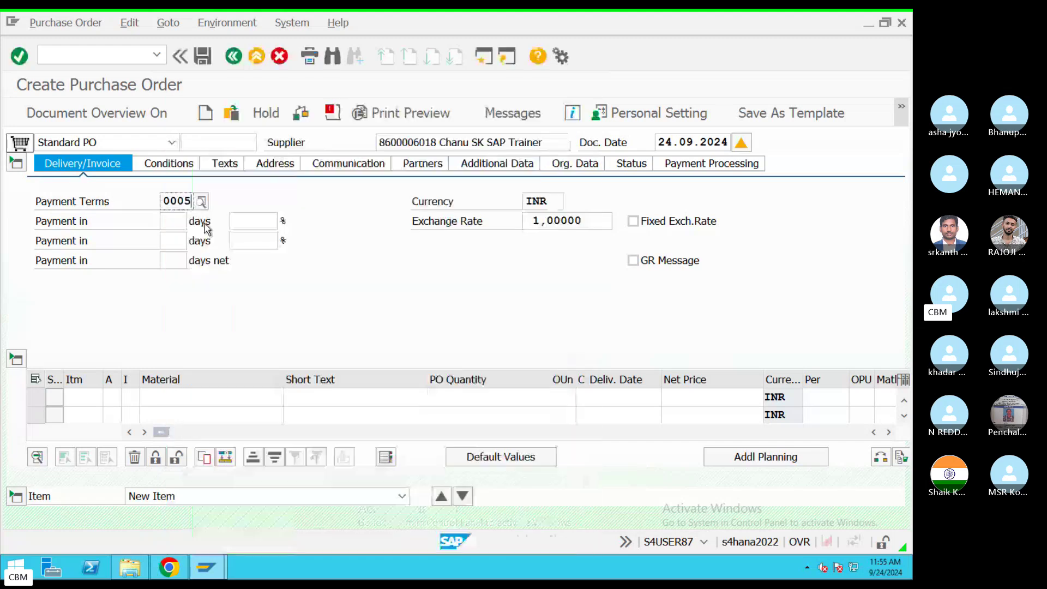
pyautogui.press('Return')
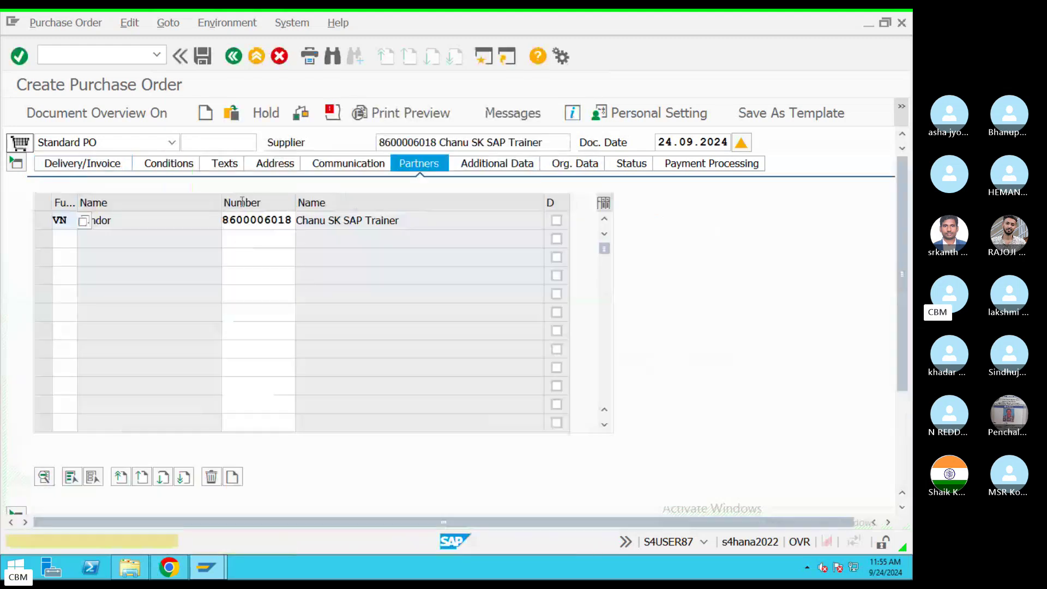
# Step: Review the 0005 terms: 3% discount within 10 days, 2% within 20 days, net 30 days
pyautogui.click(82, 164)
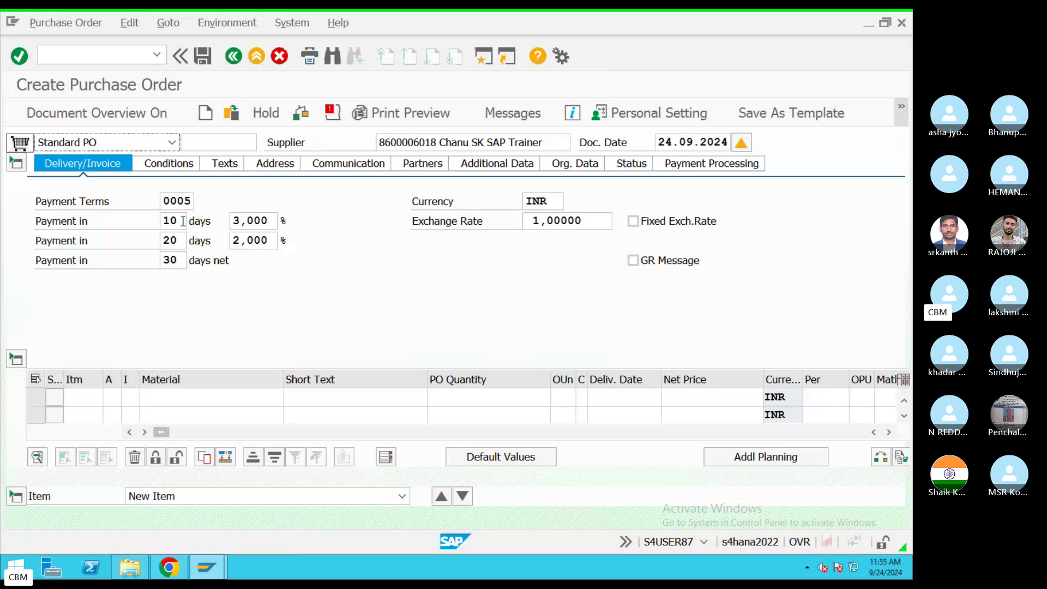
pyautogui.doubleClick(172, 221)
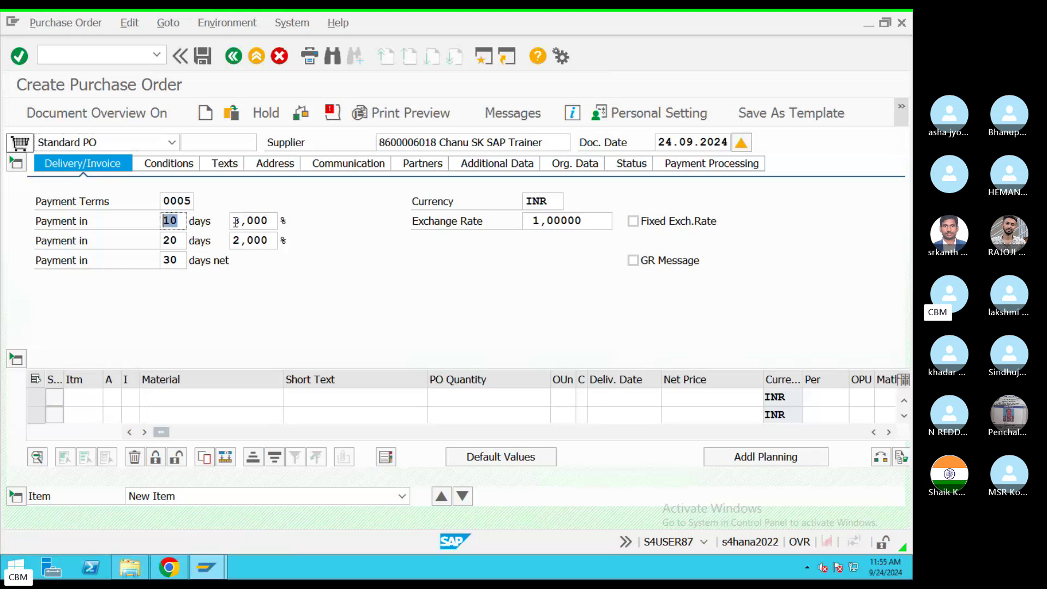
pyautogui.moveTo(232, 220); pyautogui.dragTo(278, 217)
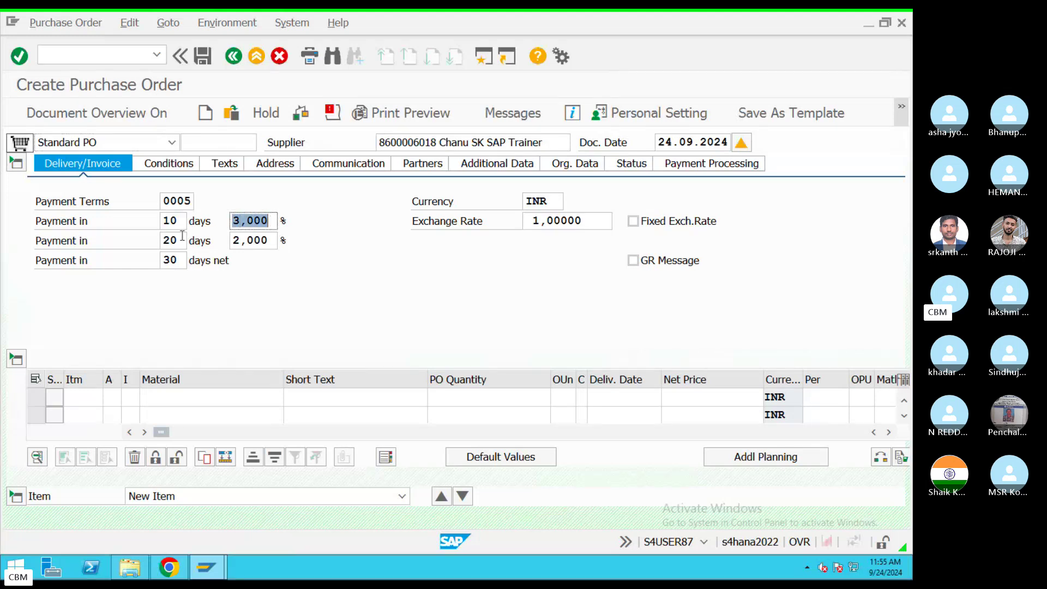
pyautogui.doubleClick(170, 241)
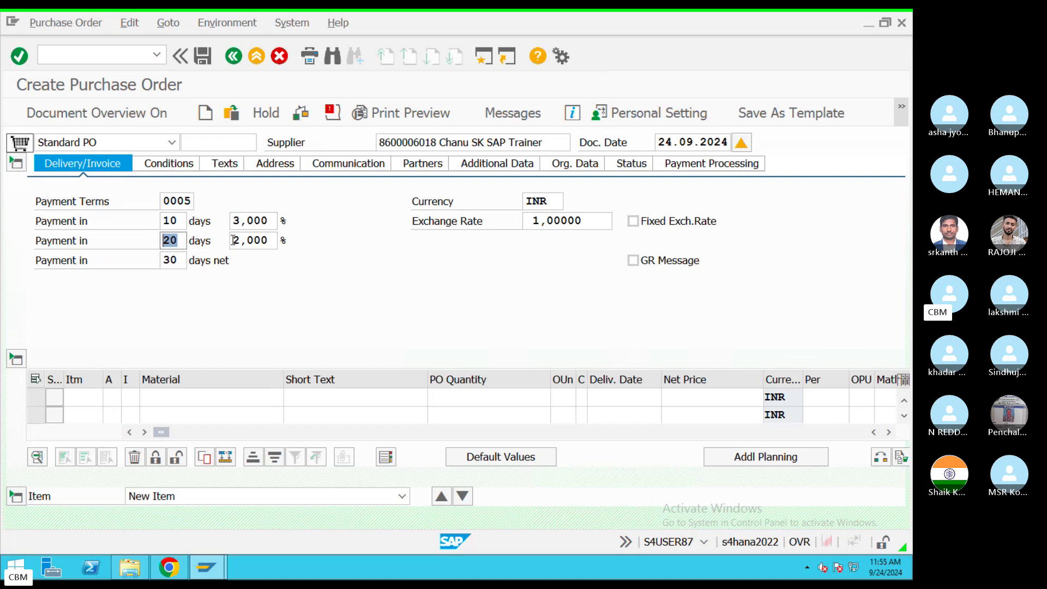
pyautogui.moveTo(235, 241); pyautogui.dragTo(276, 240)
pyautogui.click(179, 260)
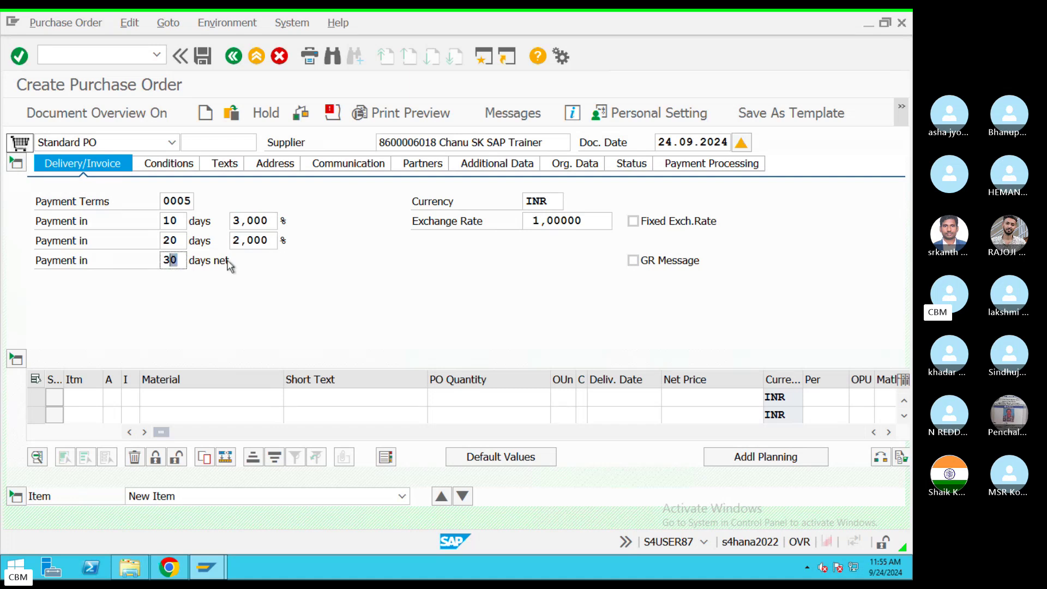
# Step: Change the order's payment terms to 0001 and switch to the call desktop
pyautogui.click(193, 204)
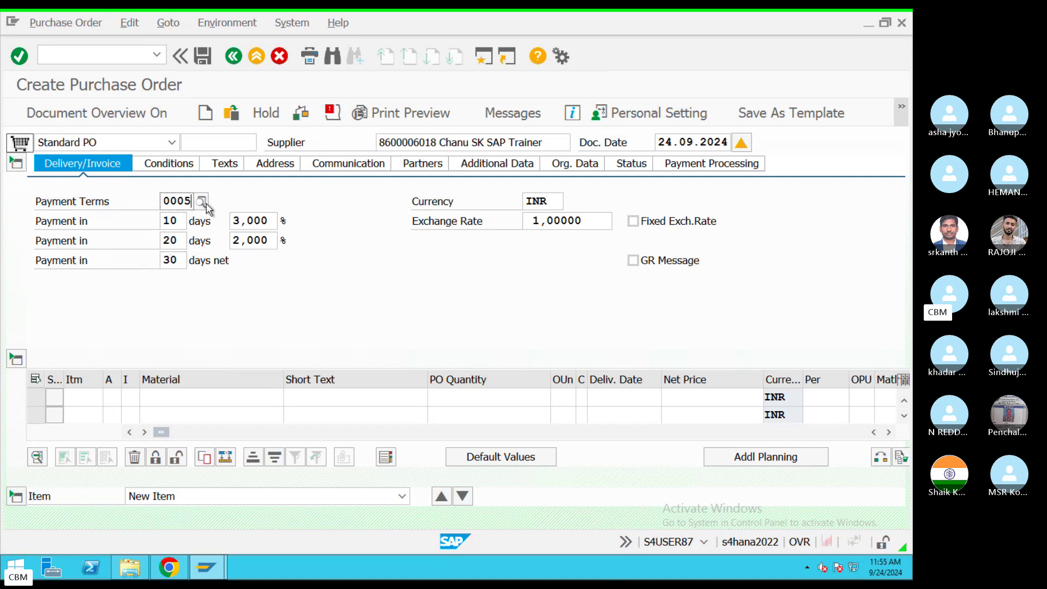
pyautogui.click(206, 201)
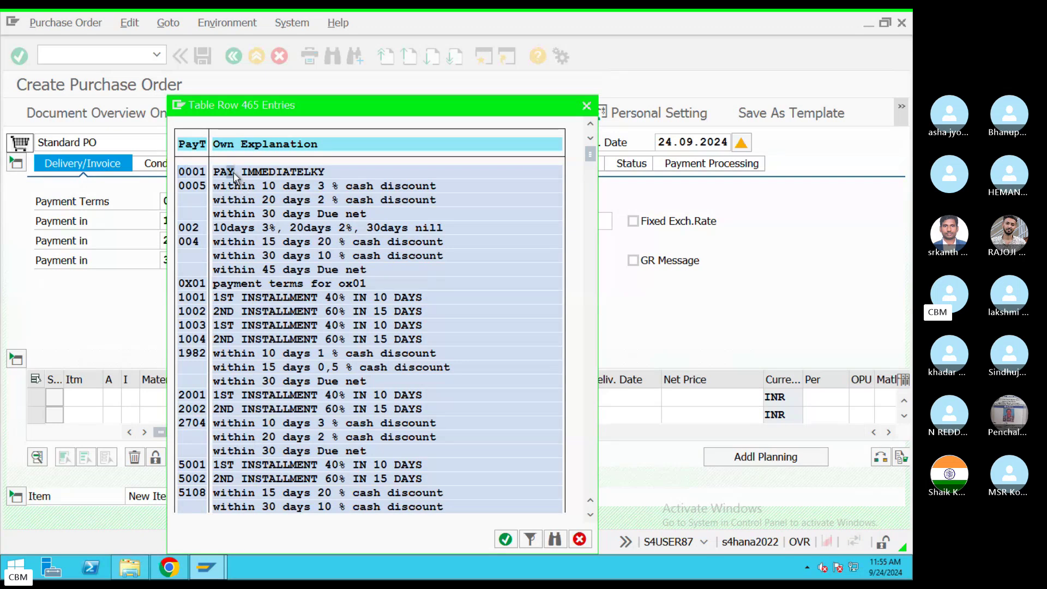
pyautogui.doubleClick(235, 174)
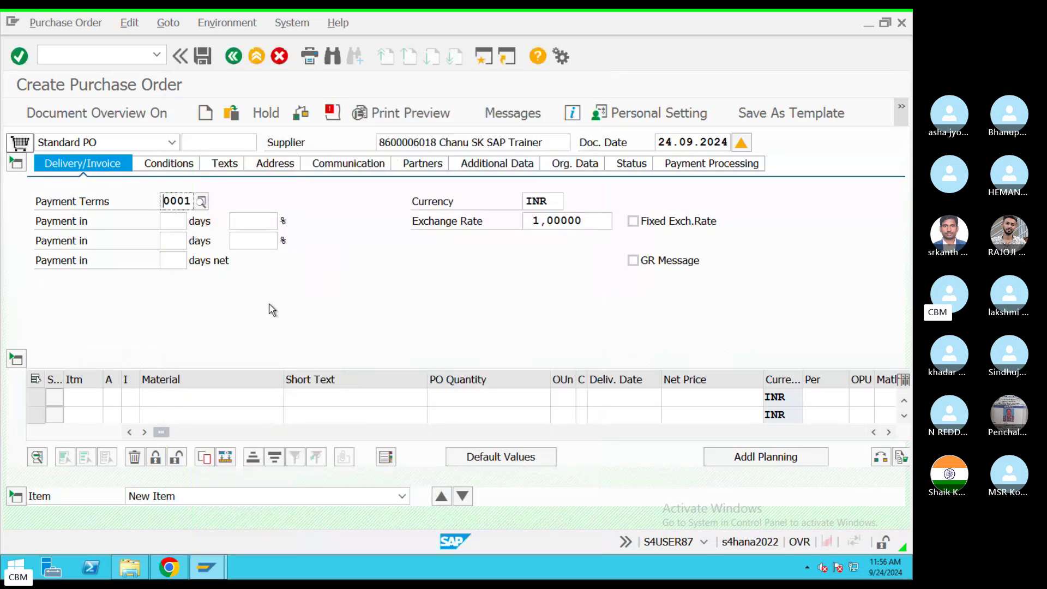
pyautogui.hotkey('ctrl', 'Left')
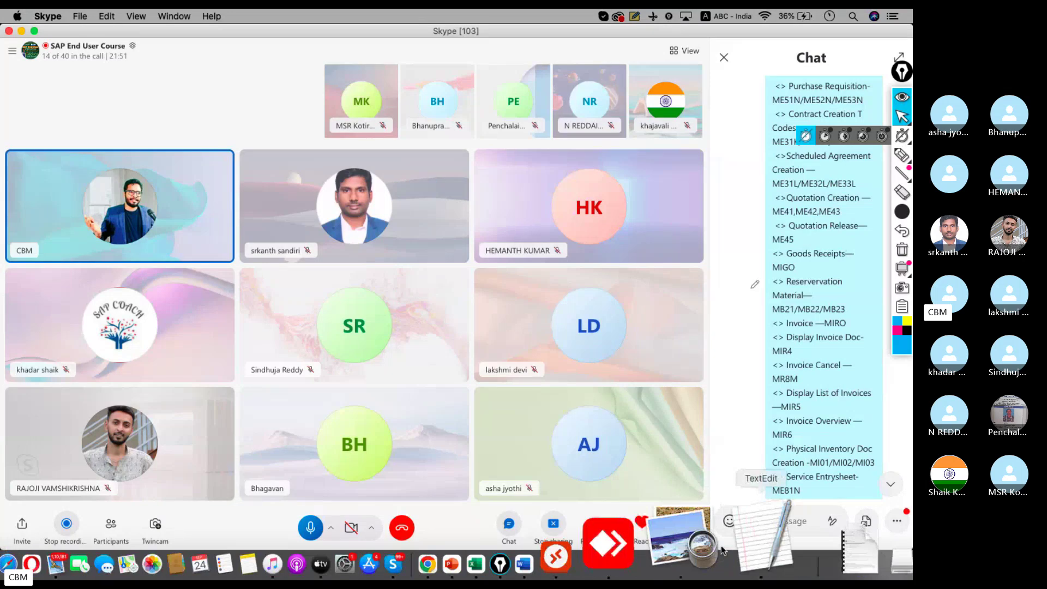
# Step: Add a 'Payment Terms' line under Company Code in the notes, then return to SAP
pyautogui.click(730, 545)
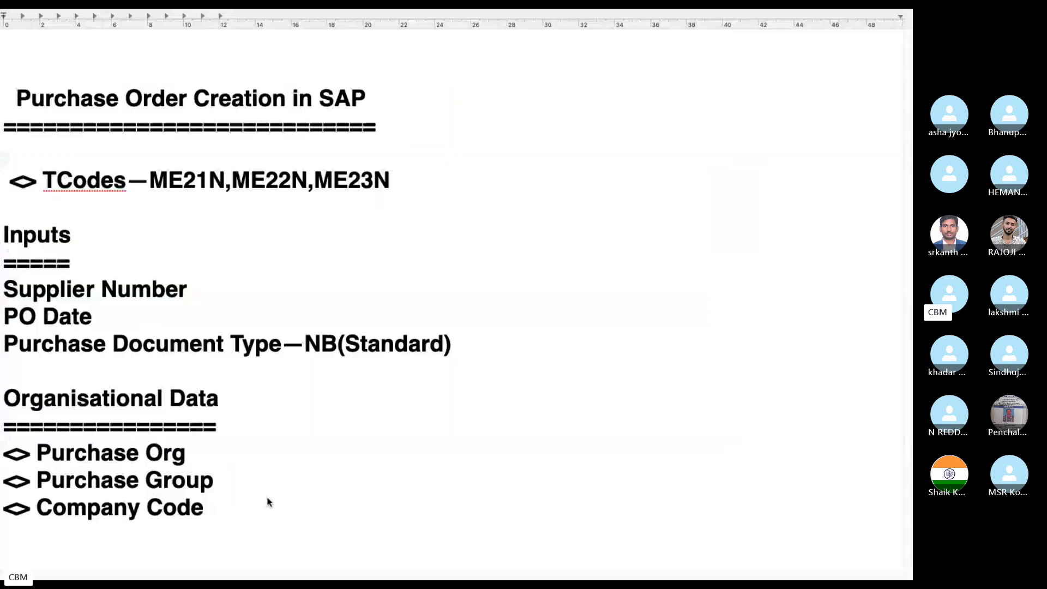
pyautogui.press('Return')
pyautogui.write('P')
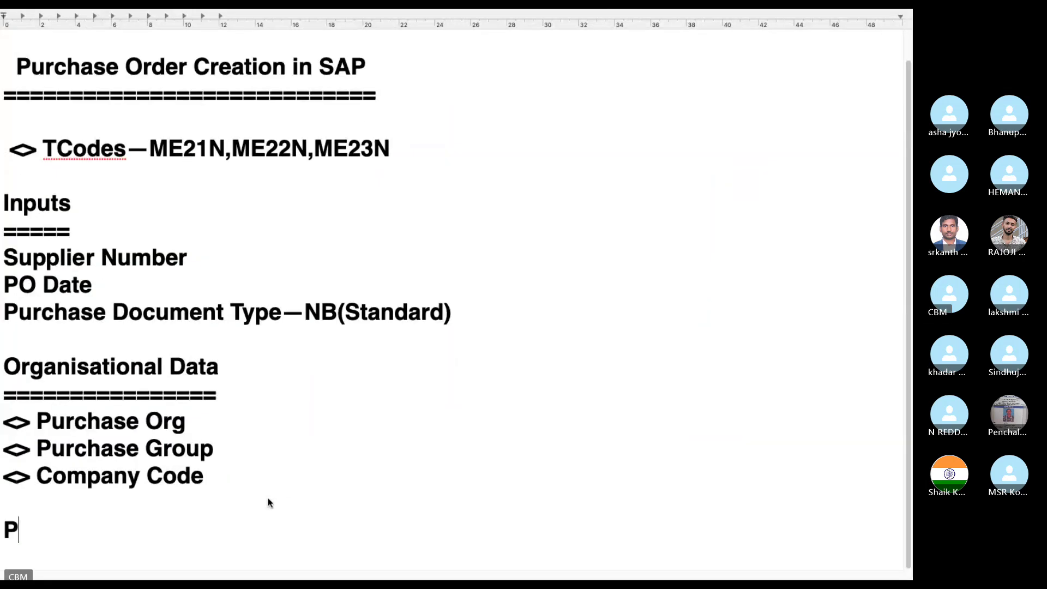
pyautogui.write('ayment Terms')
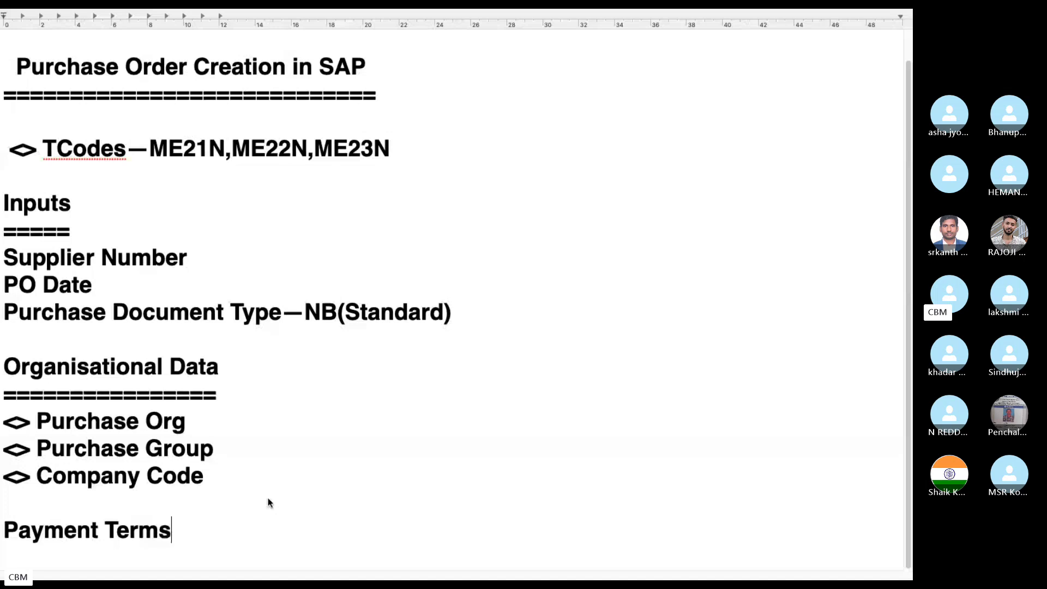
pyautogui.press('Return')
pyautogui.hotkey('ctrl', 'Left')
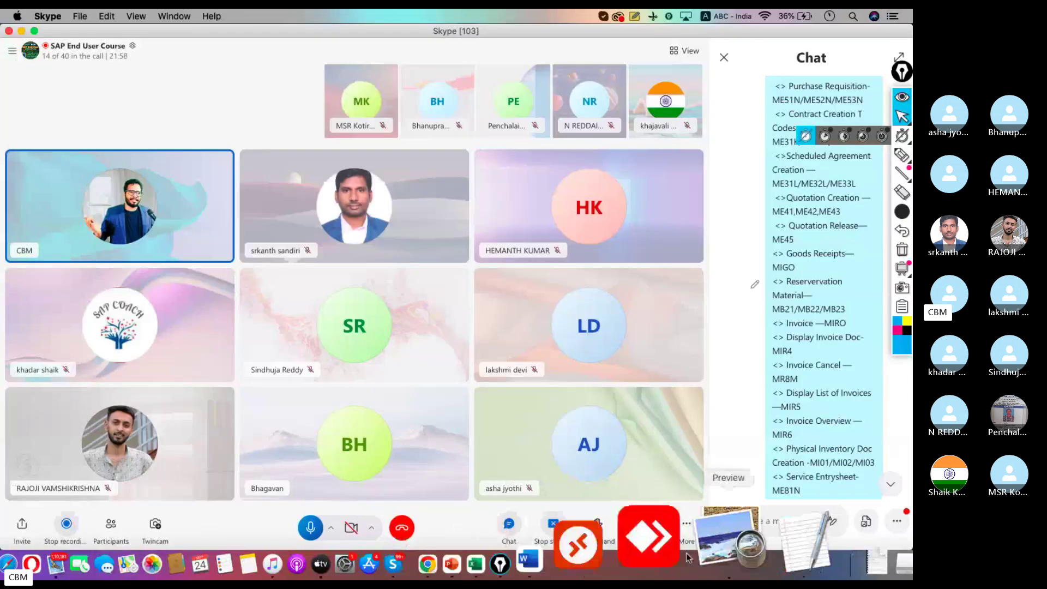
pyautogui.click(665, 555)
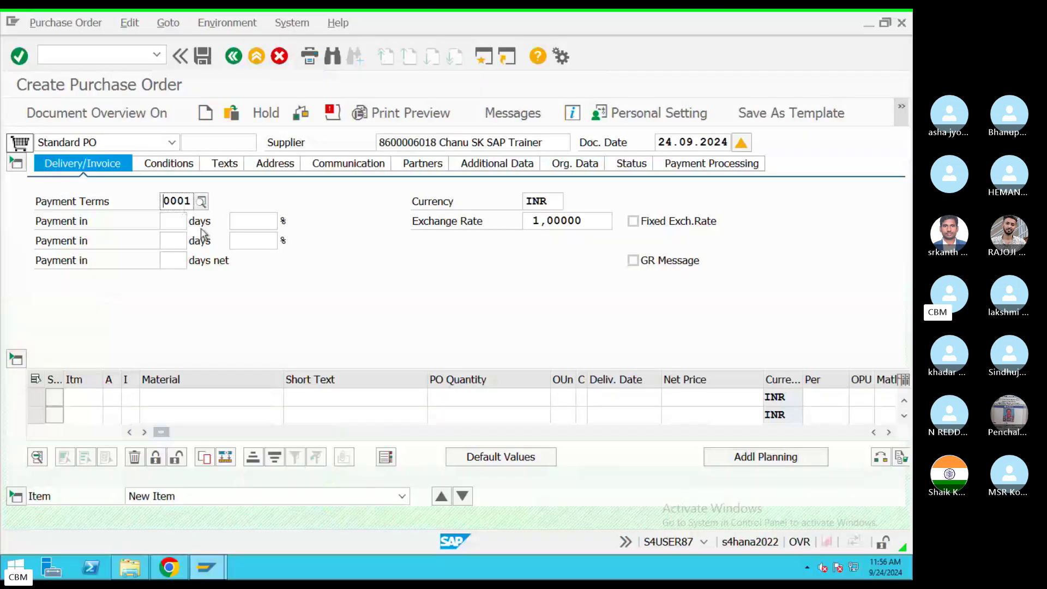
# Step: Show the Standard PO's header Conditions, with all pricing elements at 0,00 INR
pyautogui.click(180, 171)
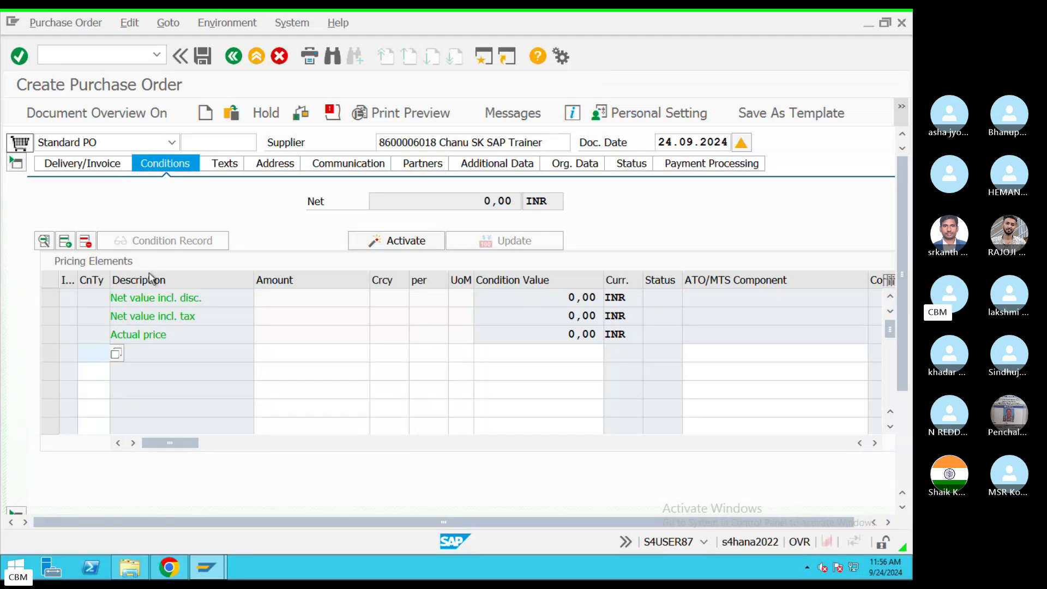
# Step: Browse the header condition type list, close it without picking one, and switch to the call desktop
pyautogui.click(118, 359)
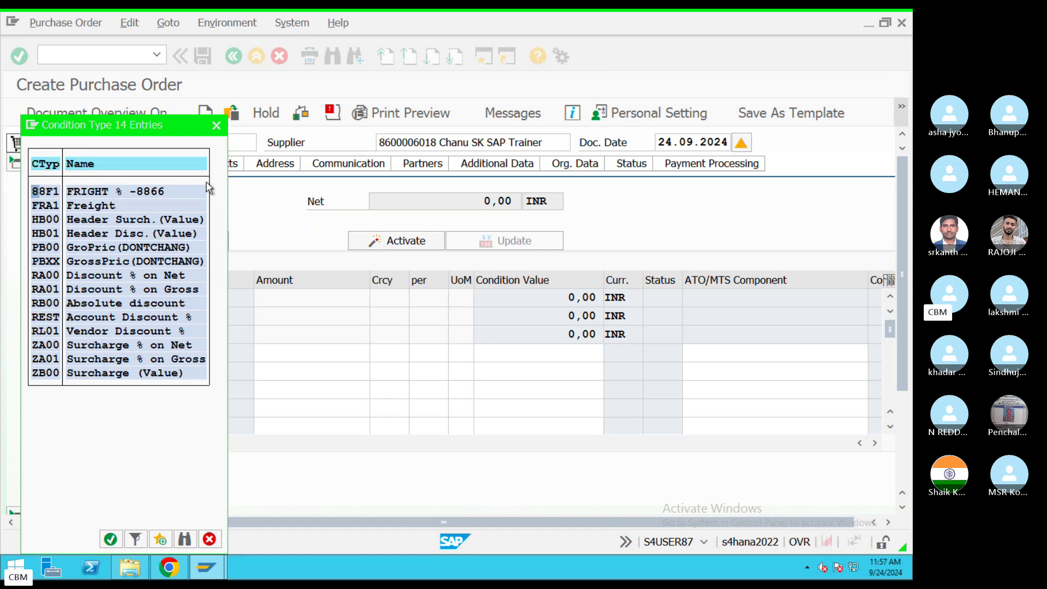
pyautogui.click(216, 125)
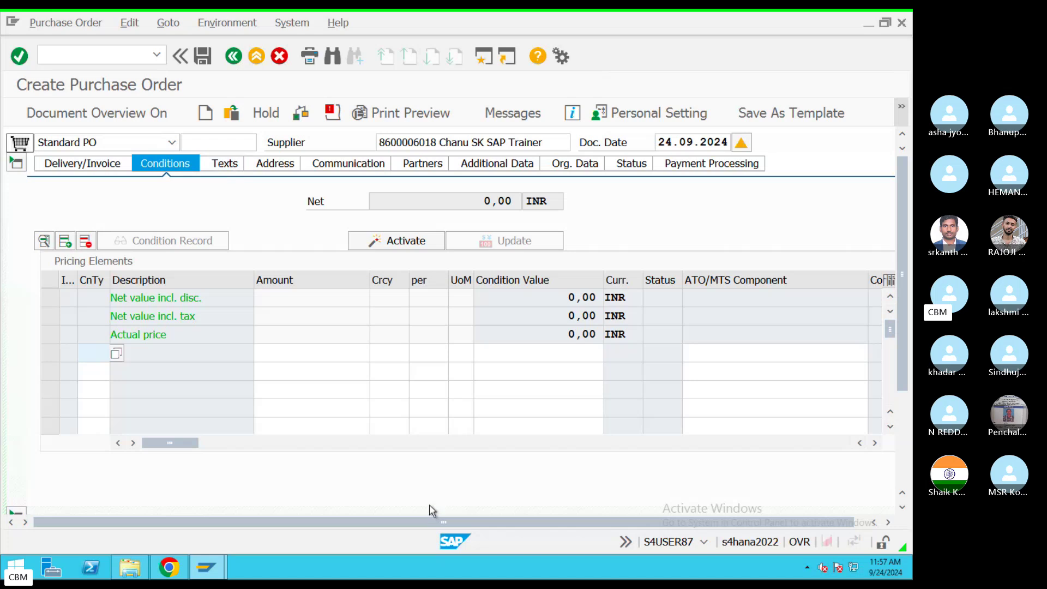
pyautogui.hotkey('ctrl', 'Left')
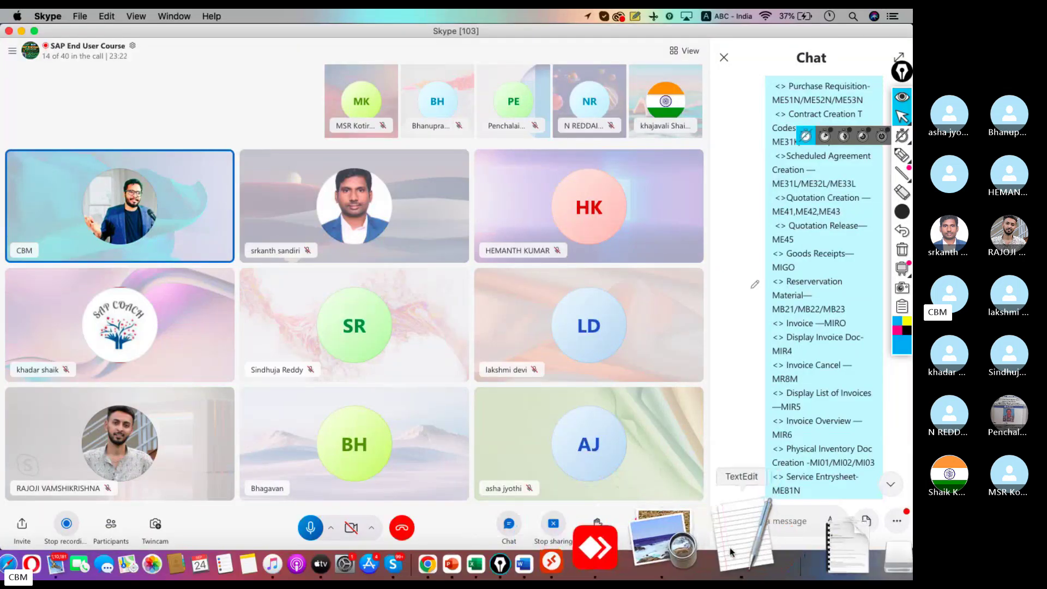
# Step: Type 'Conditions---Discounts,Surchargs,fright' on a new line below Payment Terms in the notes
pyautogui.click(754, 537)
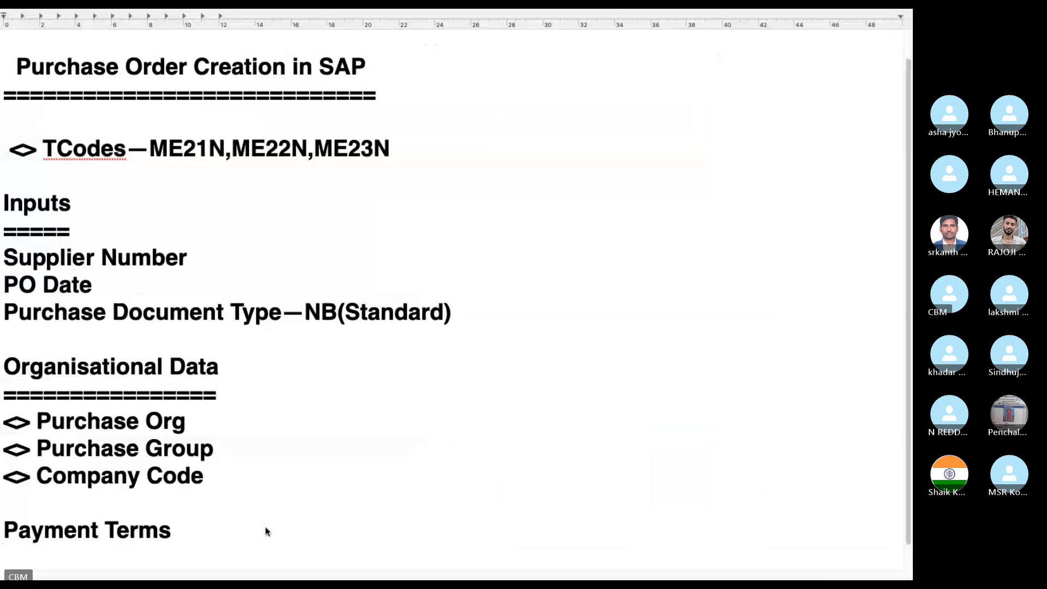
pyautogui.press('Return')
pyautogui.write('Co')
pyautogui.write('nditions---')
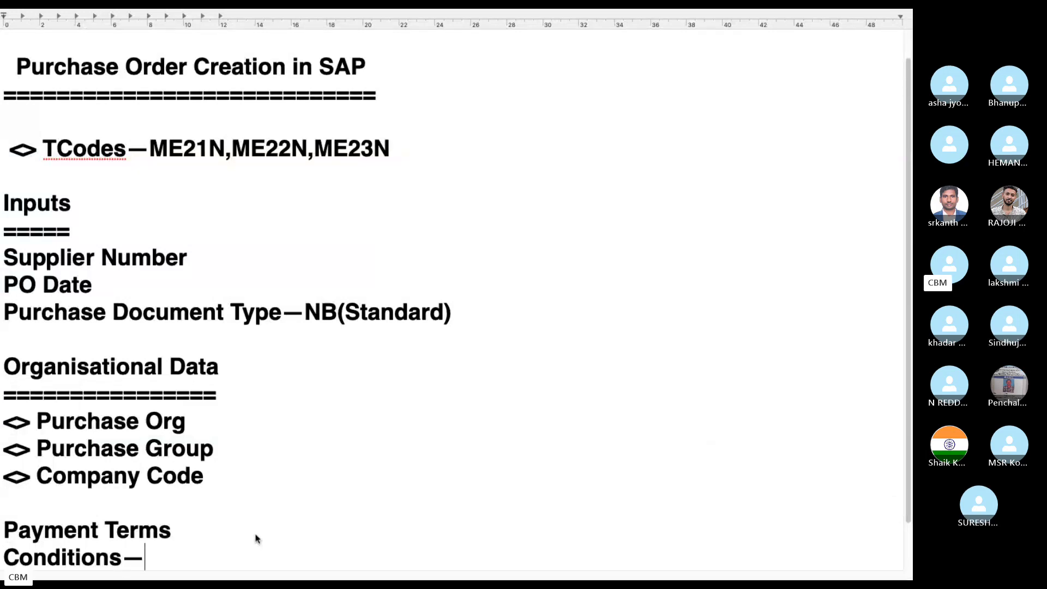
pyautogui.write('Dsi')
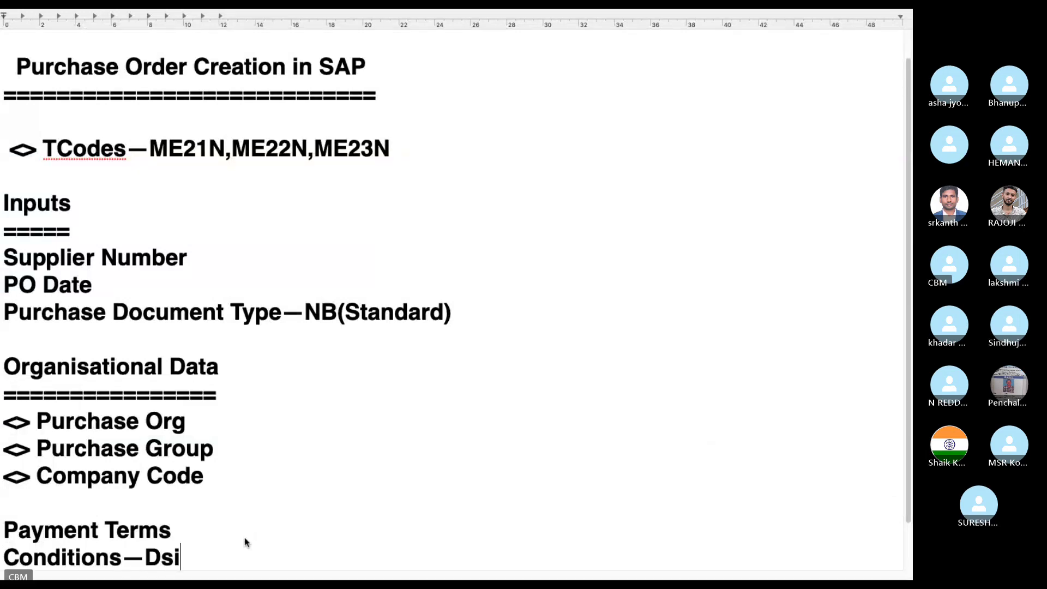
pyautogui.press('BackSpace')
pyautogui.press('BackSpace')
pyautogui.write('iscounts,')
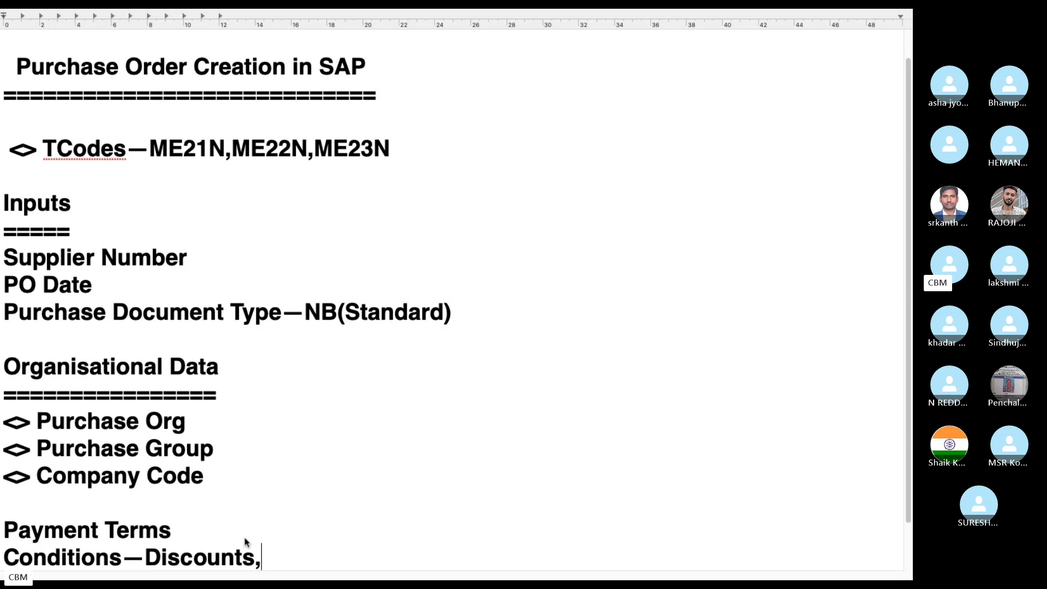
pyautogui.write('Surchards')
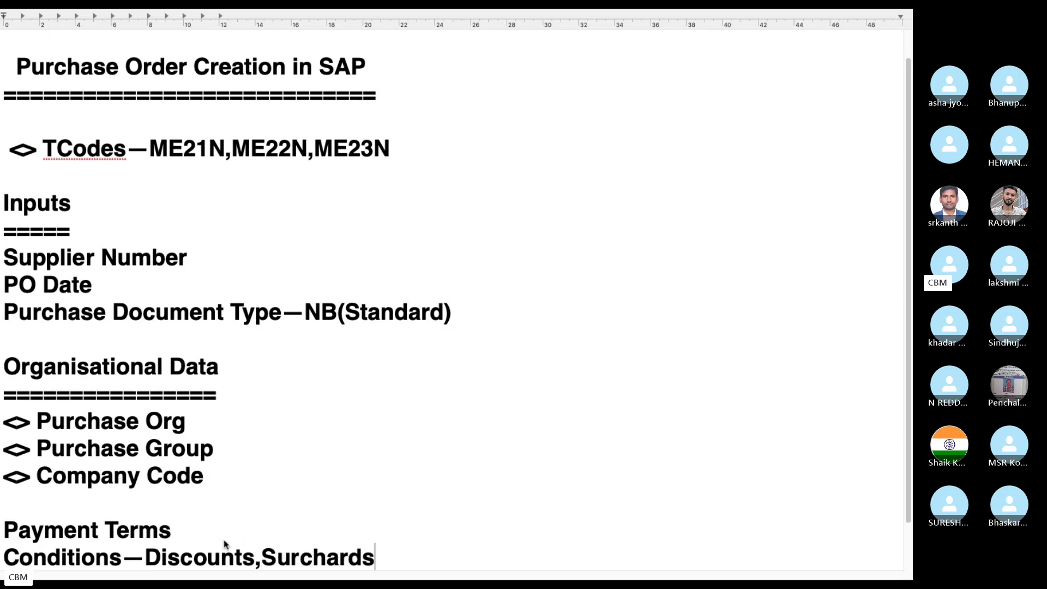
pyautogui.press('BackSpace')
pyautogui.press('BackSpace')
pyautogui.write('gs,')
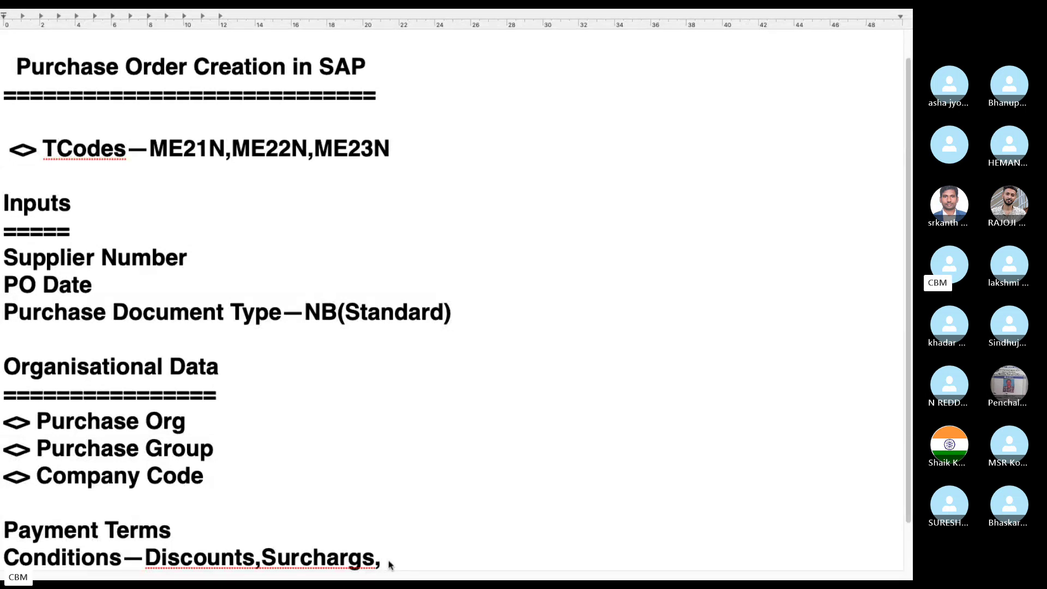
pyautogui.write('fright')
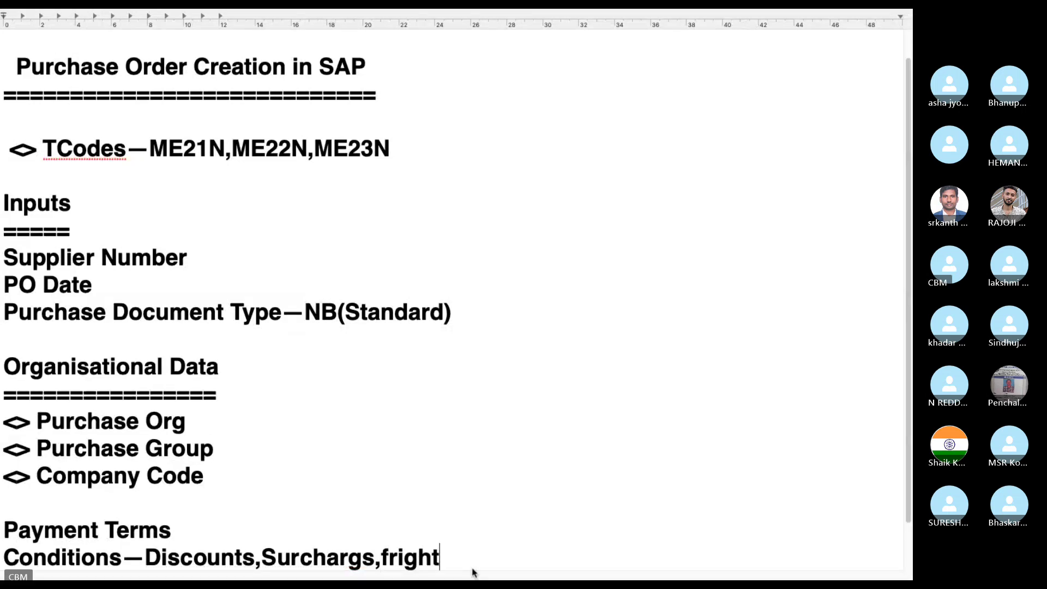
pyautogui.scroll(-1, 458, 558)
pyautogui.moveTo(453, 558); pyautogui.dragTo(469, 553)
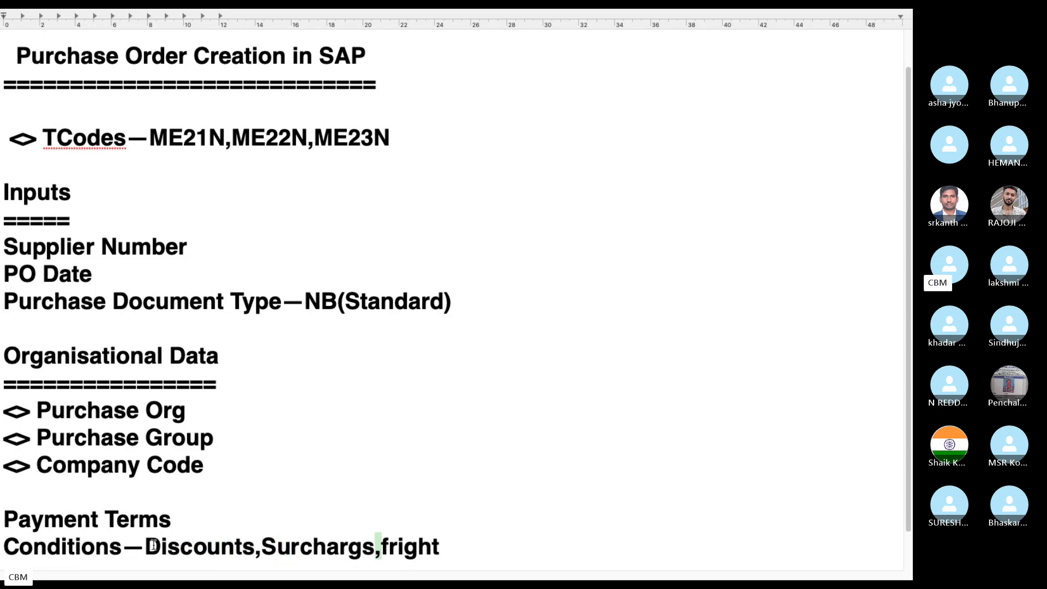
pyautogui.press('Up')
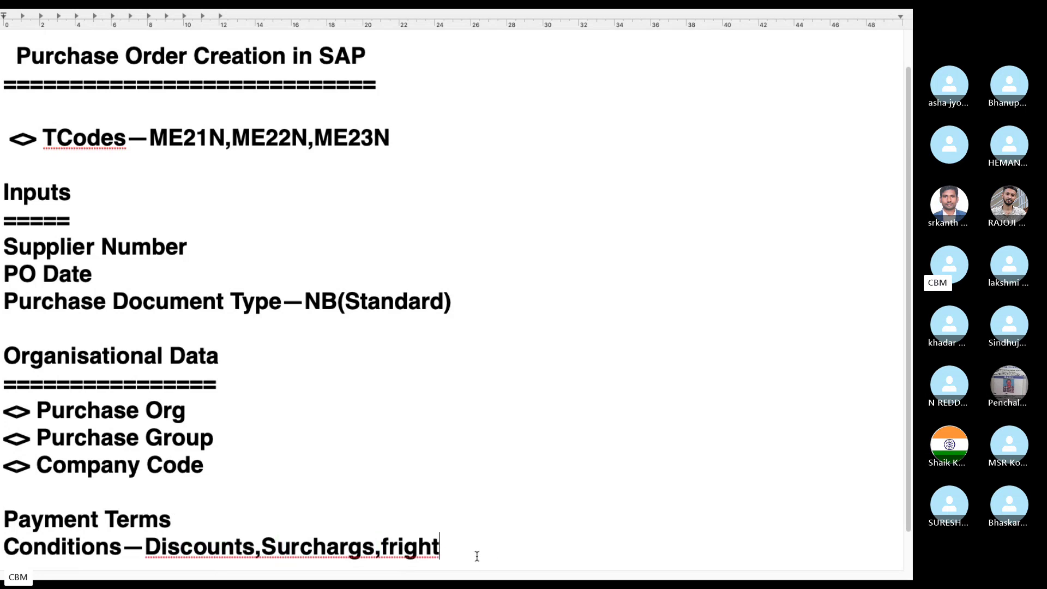
pyautogui.press('Return')
# Step: Enter placeholder text in the Standard PO's header text on the Texts tab
pyautogui.click(489, 545)
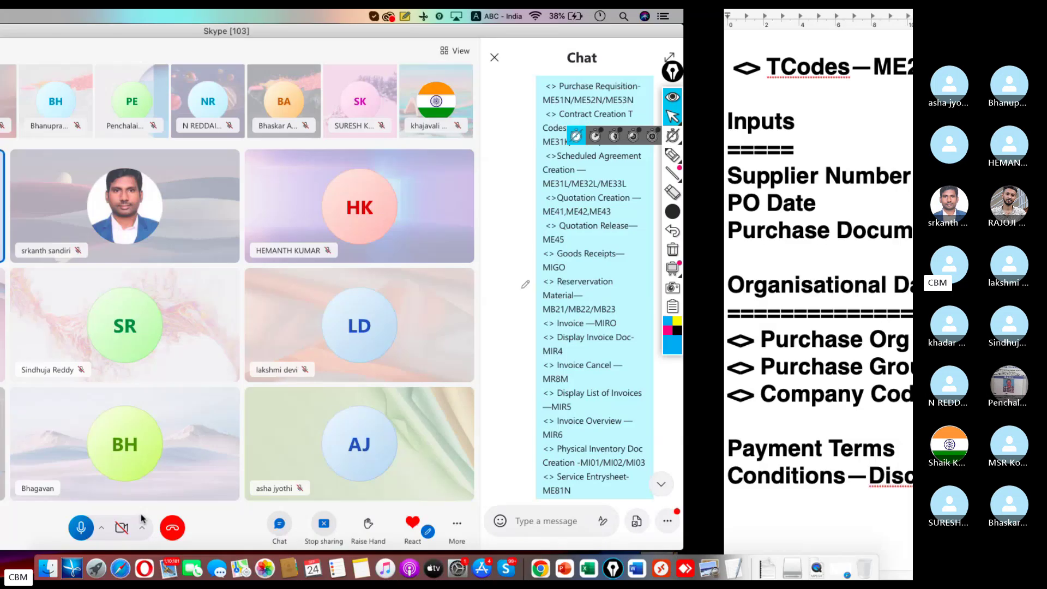
pyautogui.click(660, 565)
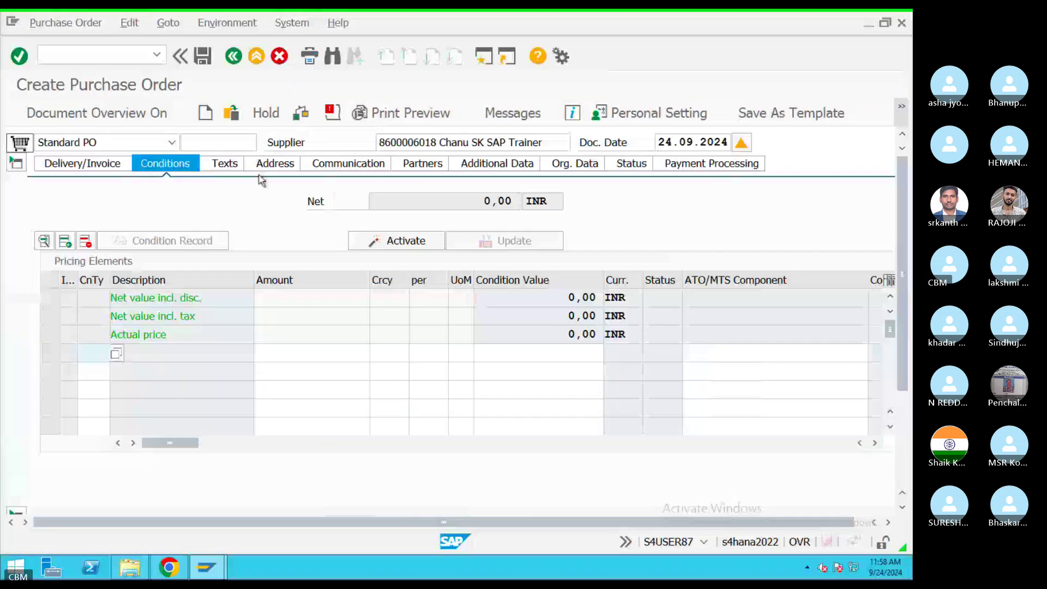
pyautogui.click(223, 163)
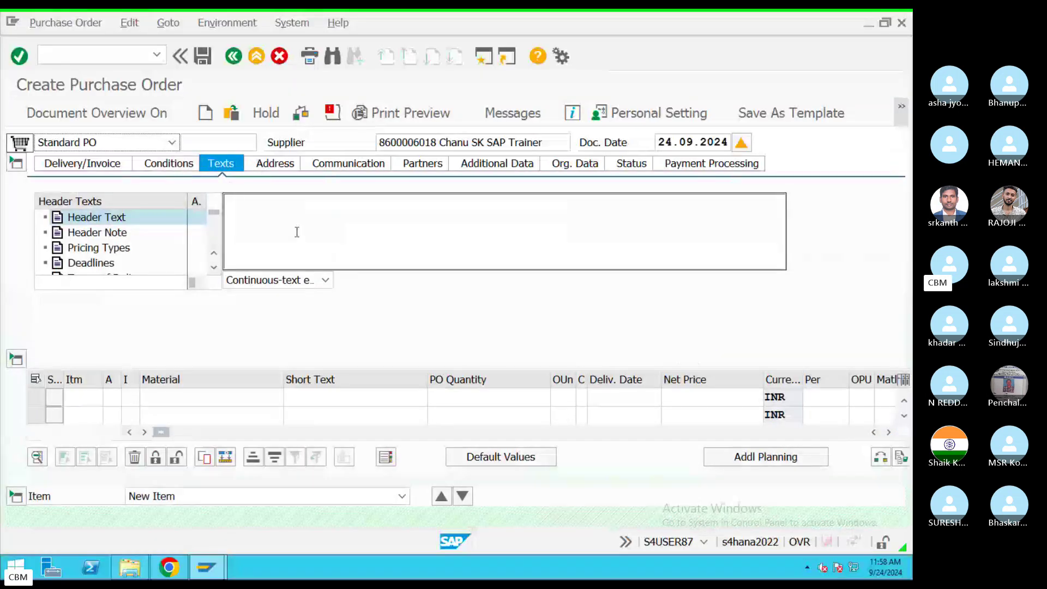
pyautogui.click(297, 231)
pyautogui.write('rererererererer')
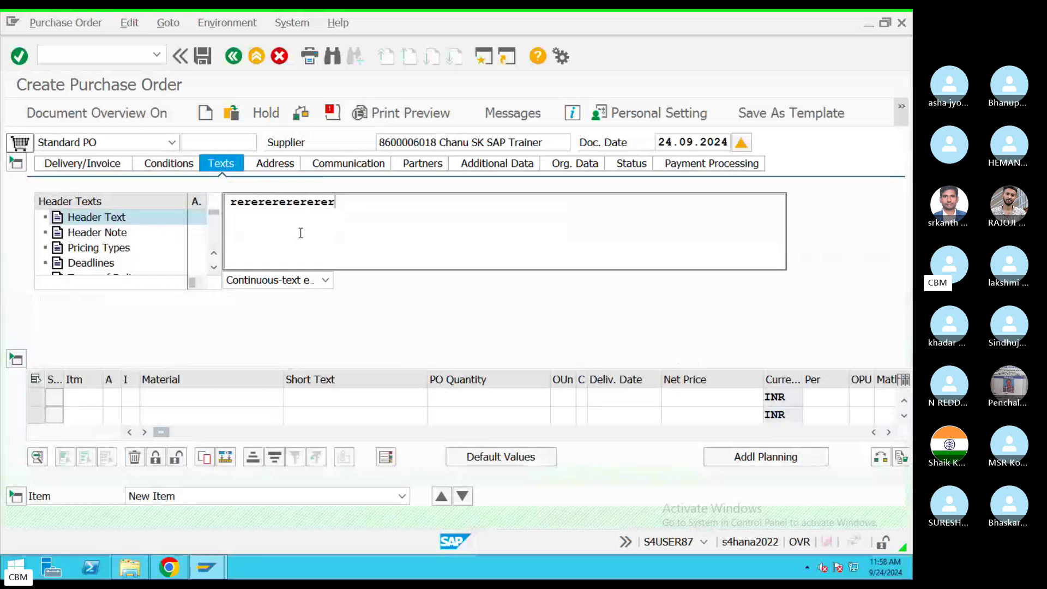
pyautogui.write('ertutuuuy  grtrtrtrtrtrt')
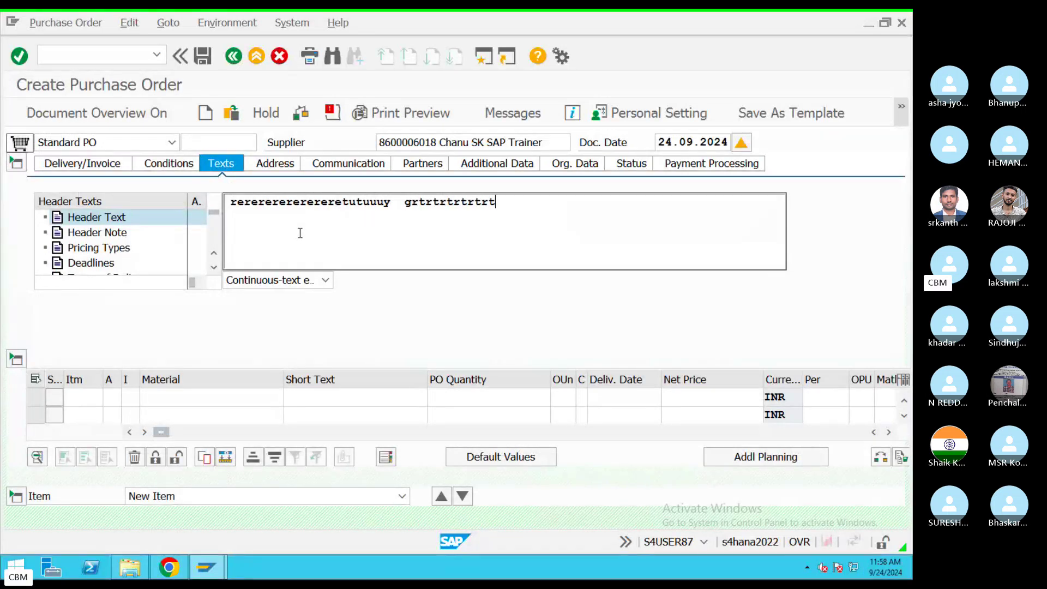
pyautogui.write(' trtrtrtrtr  rrtrt')
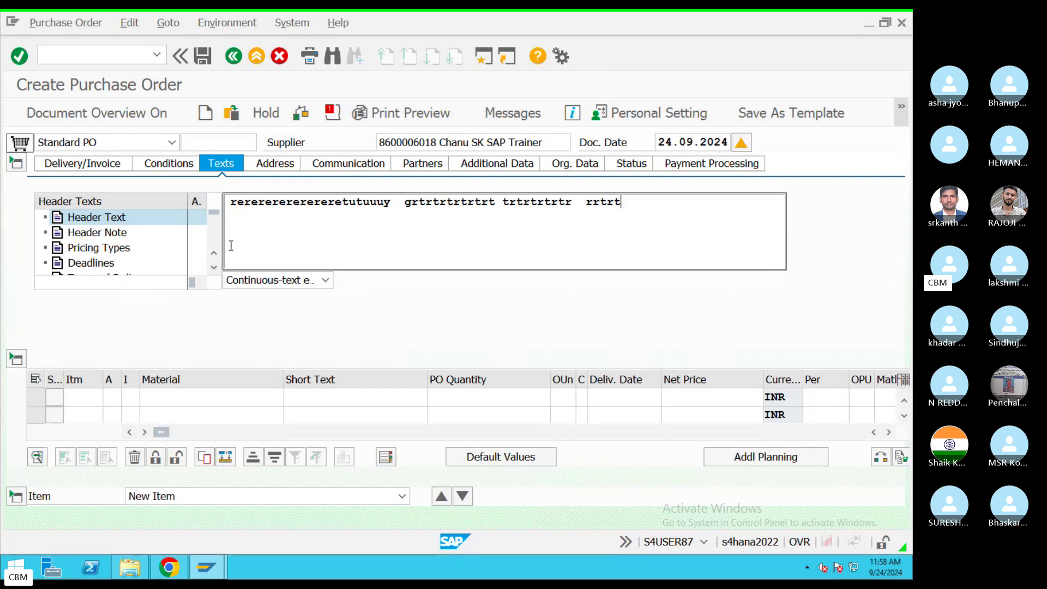
# Step: Add a 'Text' line under Conditions in the notes, then return to the SAP session
pyautogui.hotkey('ctrl', 'Left')
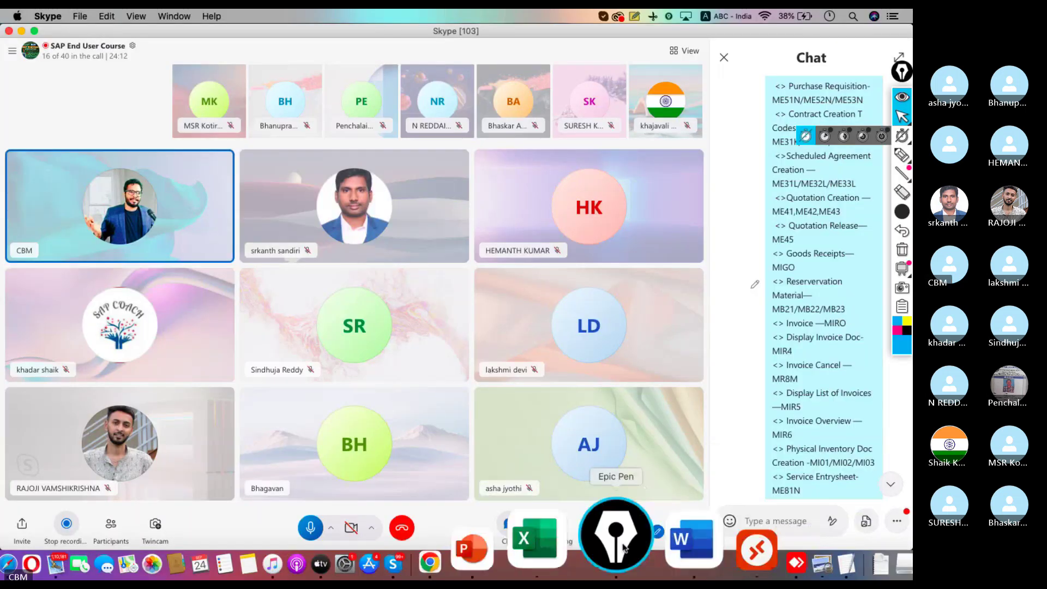
pyautogui.click(731, 561)
pyautogui.press('Return')
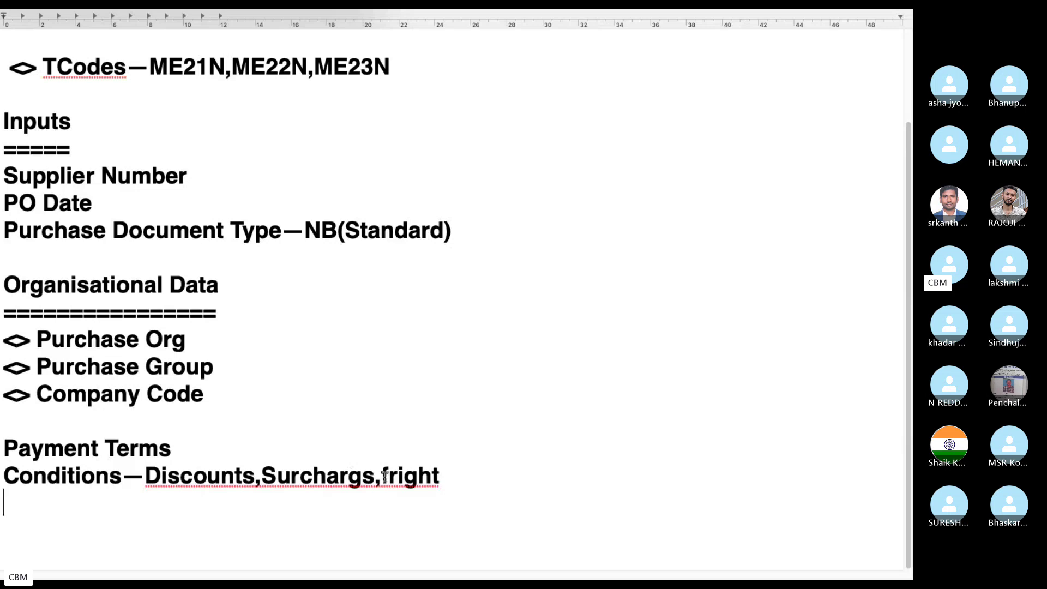
pyautogui.write('Test')
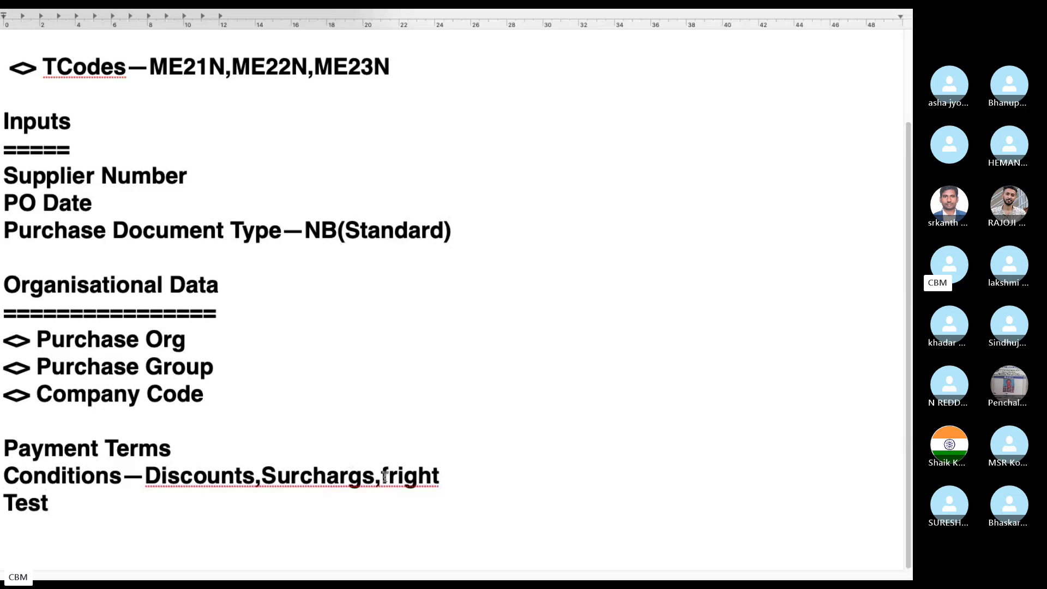
pyautogui.press('BackSpace')
pyautogui.press('BackSpace')
pyautogui.write('xt')
pyautogui.hotkey('ctrl', 'Left')
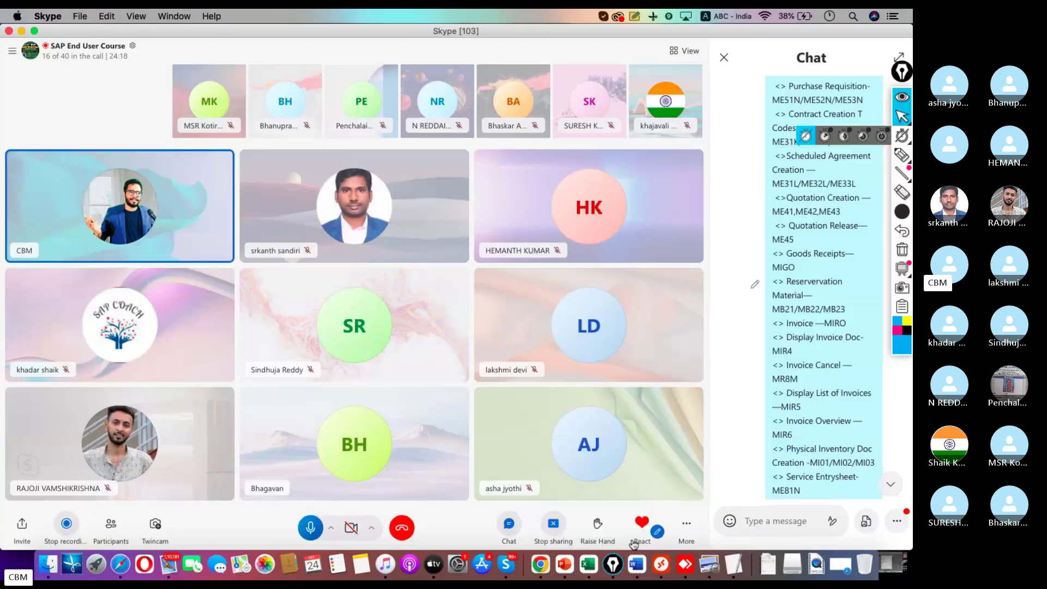
pyautogui.click(654, 561)
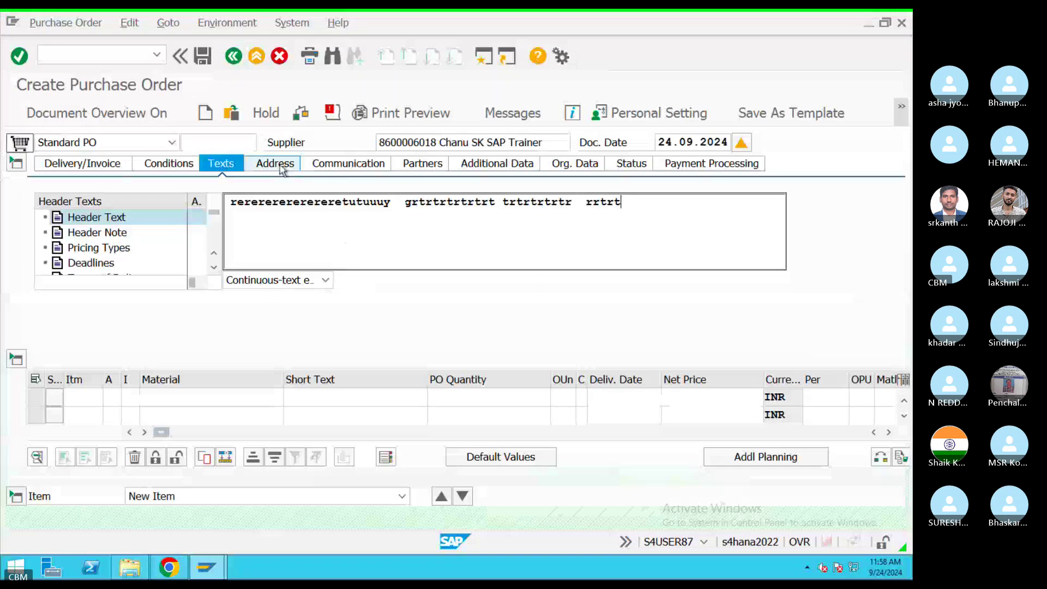
# Step: View the supplier address (SR Nagar, 560043, Hyderabad, India), then switch to the call desktop
pyautogui.click(280, 167)
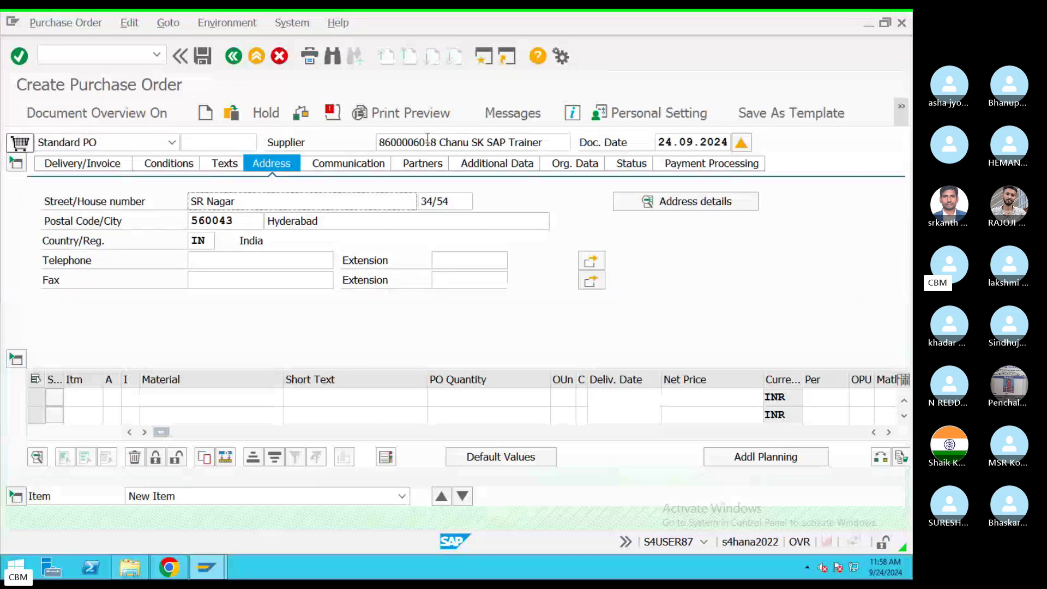
pyautogui.moveTo(428, 141); pyautogui.dragTo(378, 141)
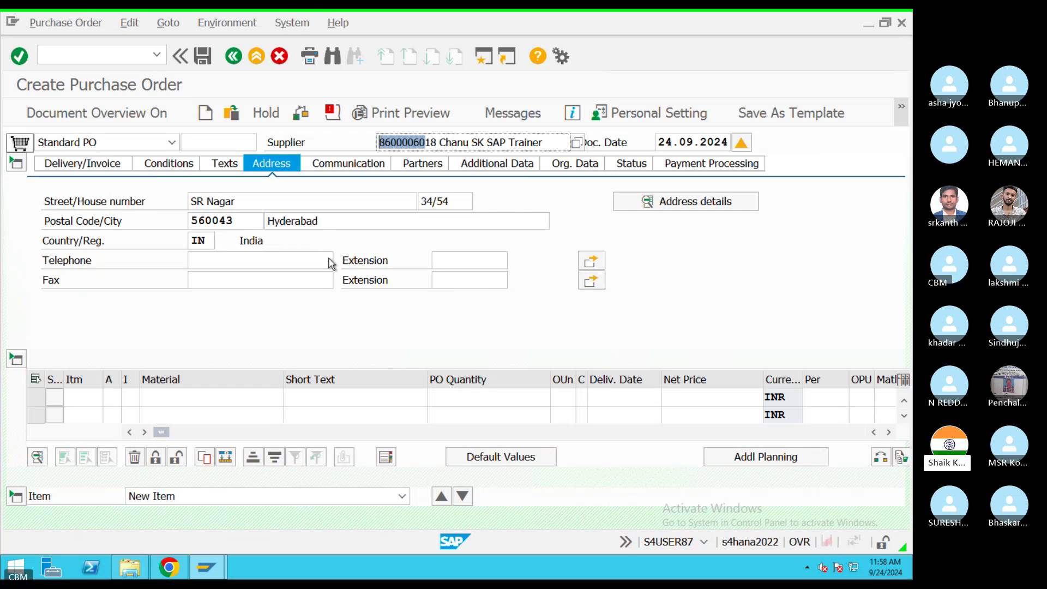
pyautogui.hotkey('ctrl', 'Left')
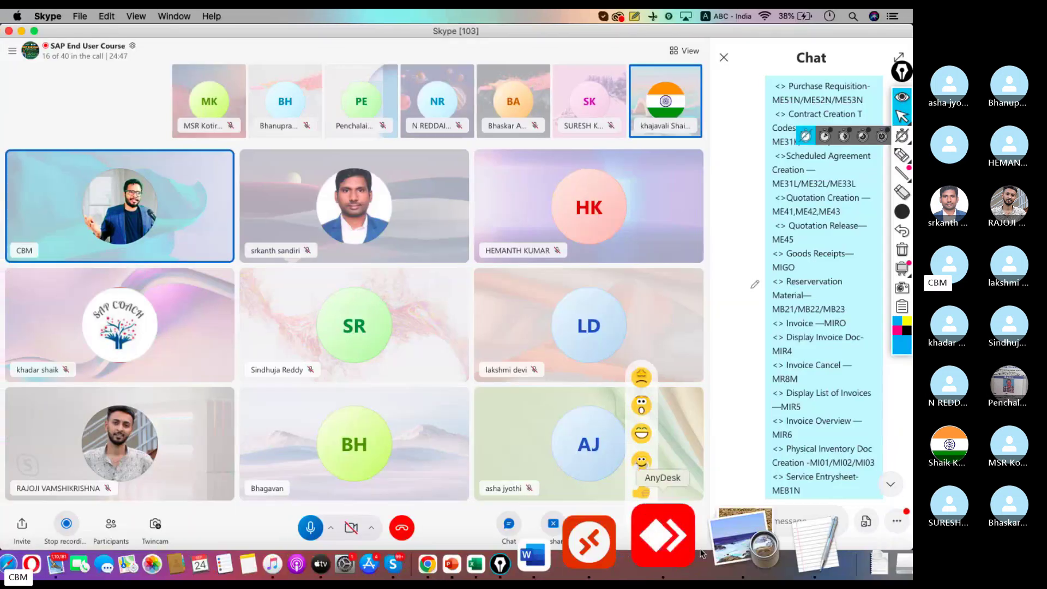
# Step: Add a 'Supplier Address' heading underlined with '=' characters below Text in the notes
pyautogui.click(746, 537)
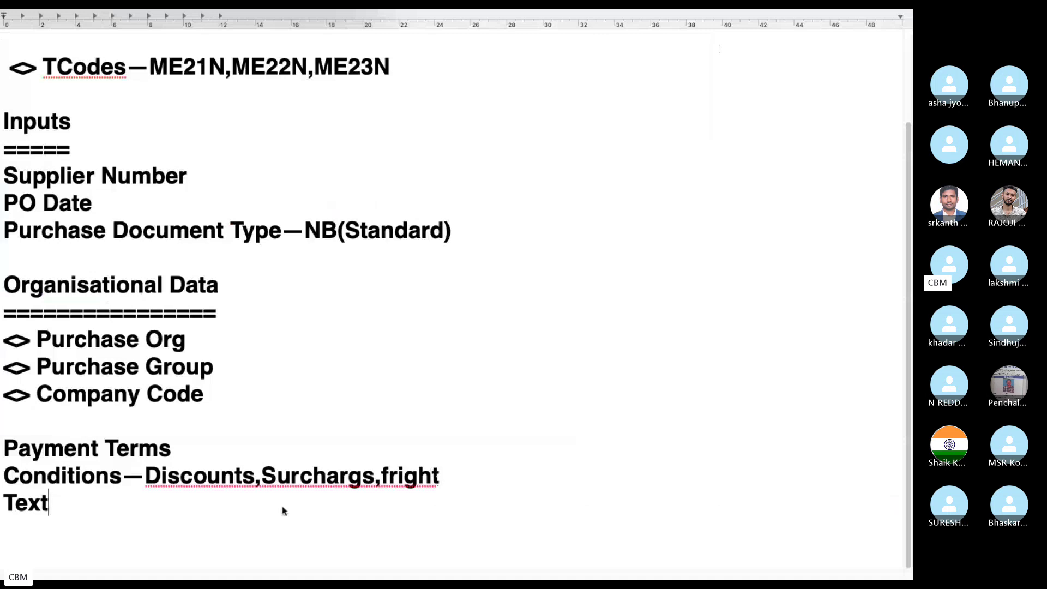
pyautogui.press('Return')
pyautogui.write('Sup=')
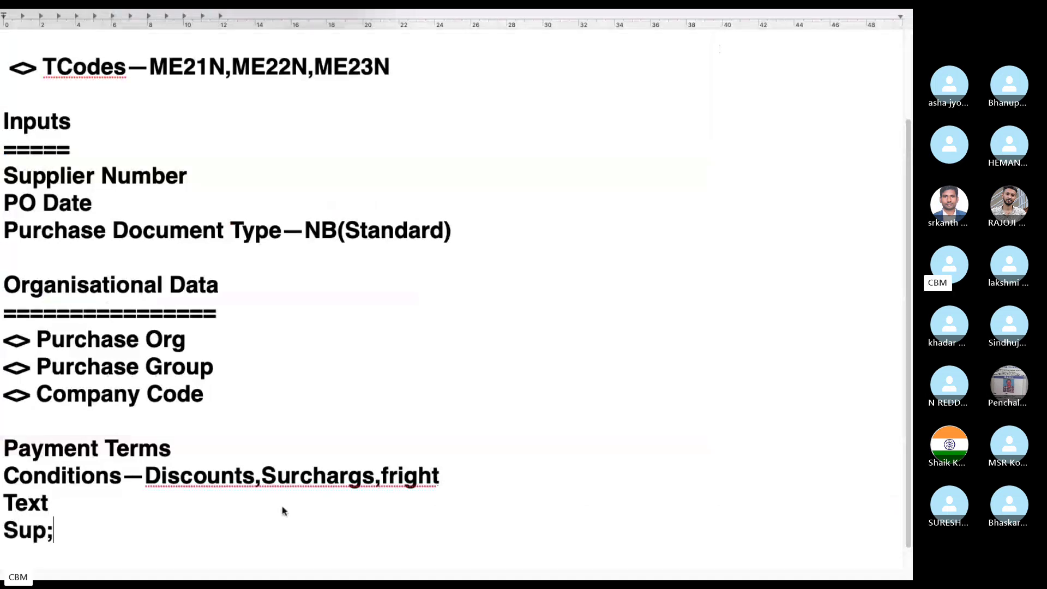
pyautogui.press('BackSpace')
pyautogui.write('pp')
pyautogui.press('BackSpace')
pyautogui.write('lier Address')
pyautogui.press('Return')
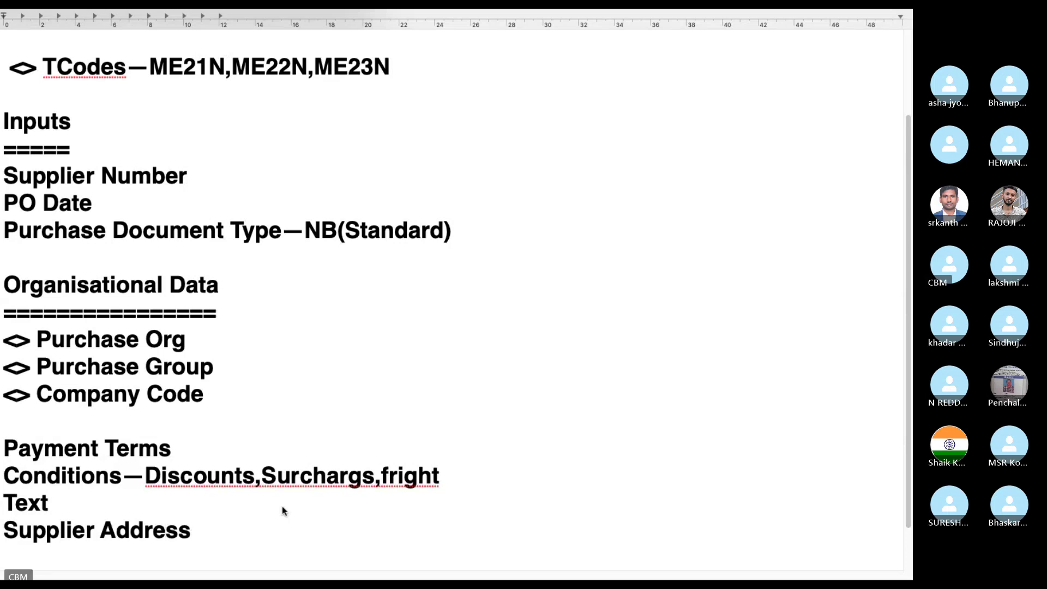
pyautogui.write('=================')
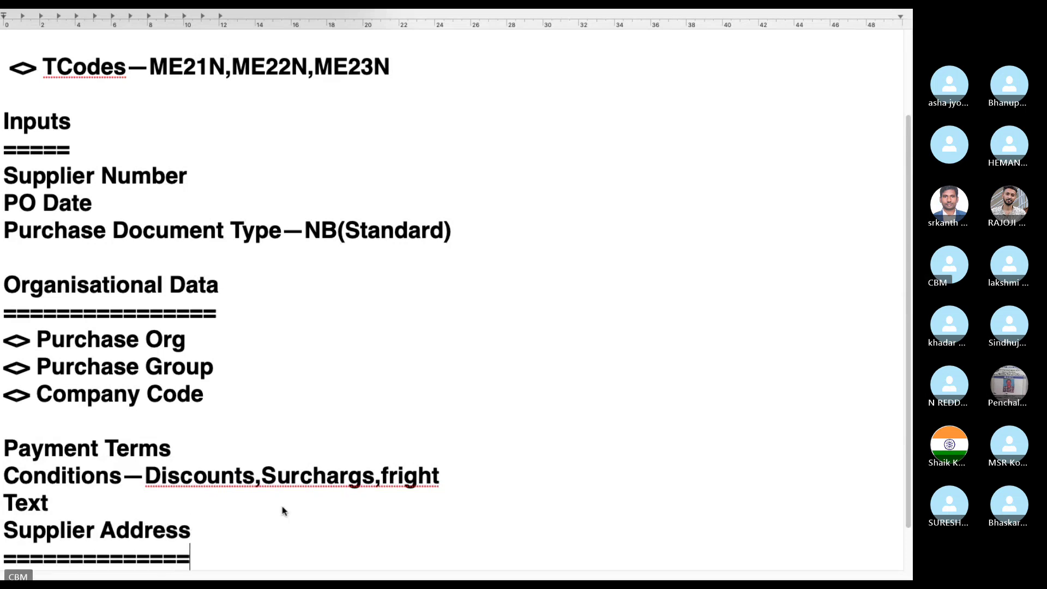
pyautogui.press('Return')
# Step: List '<> Street', '<> Postal Code' and '<> Telephone' under the Supplier Address heading
pyautogui.write('<>')
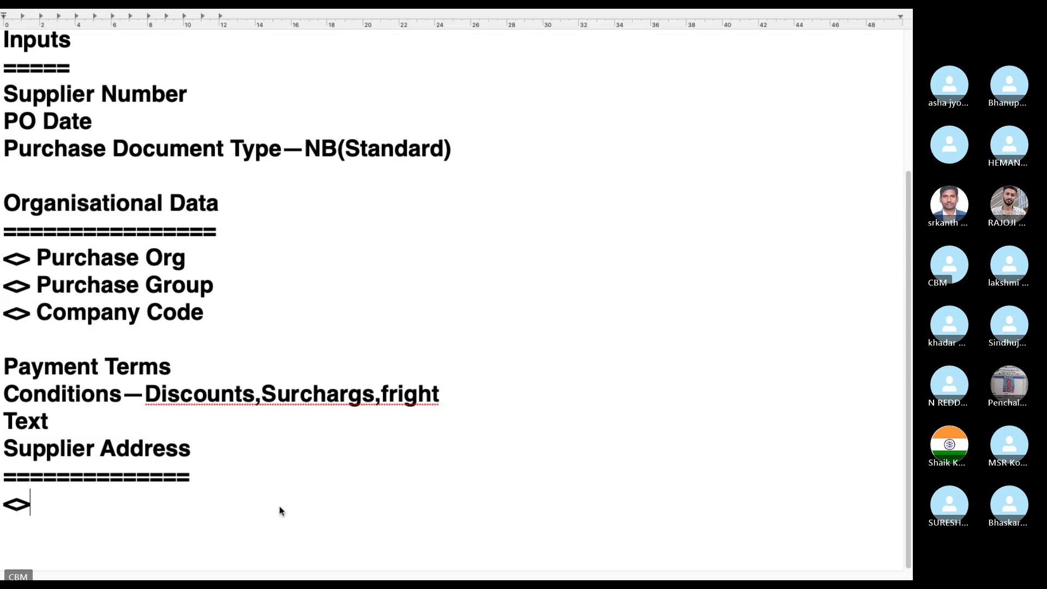
pyautogui.write(' Street')
pyautogui.press('Return')
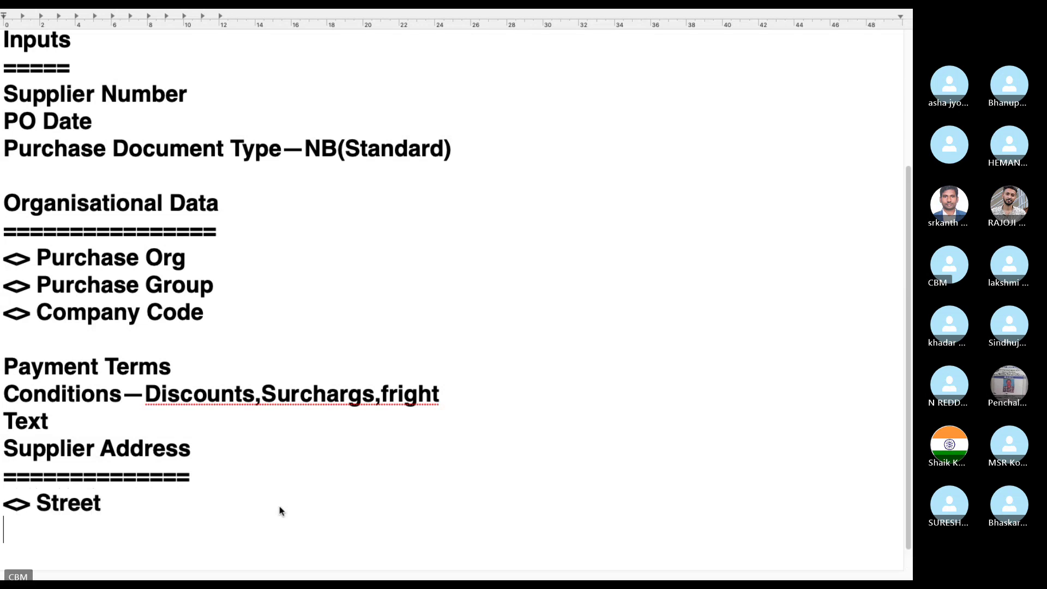
pyautogui.write('<> Postal')
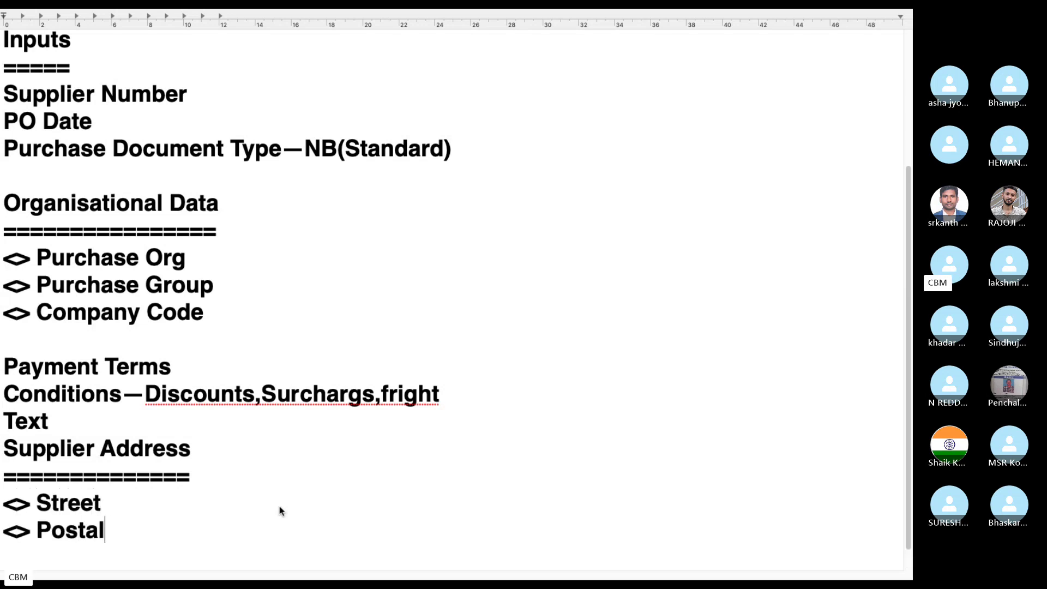
pyautogui.write(' Code')
pyautogui.press('Return')
pyautogui.write('<> Telp')
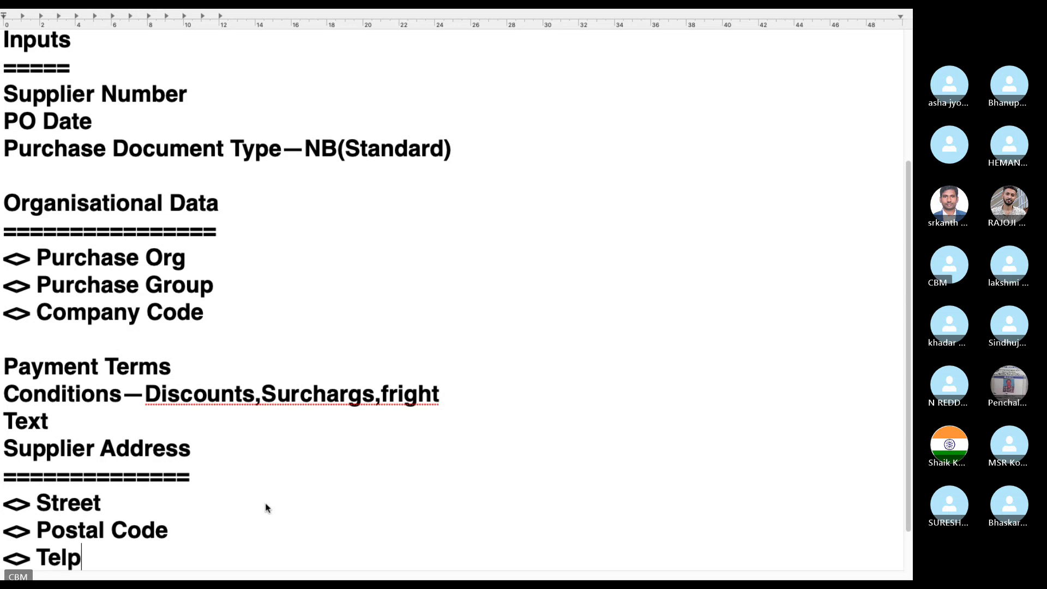
pyautogui.press('BackSpace')
pyautogui.write('epho')
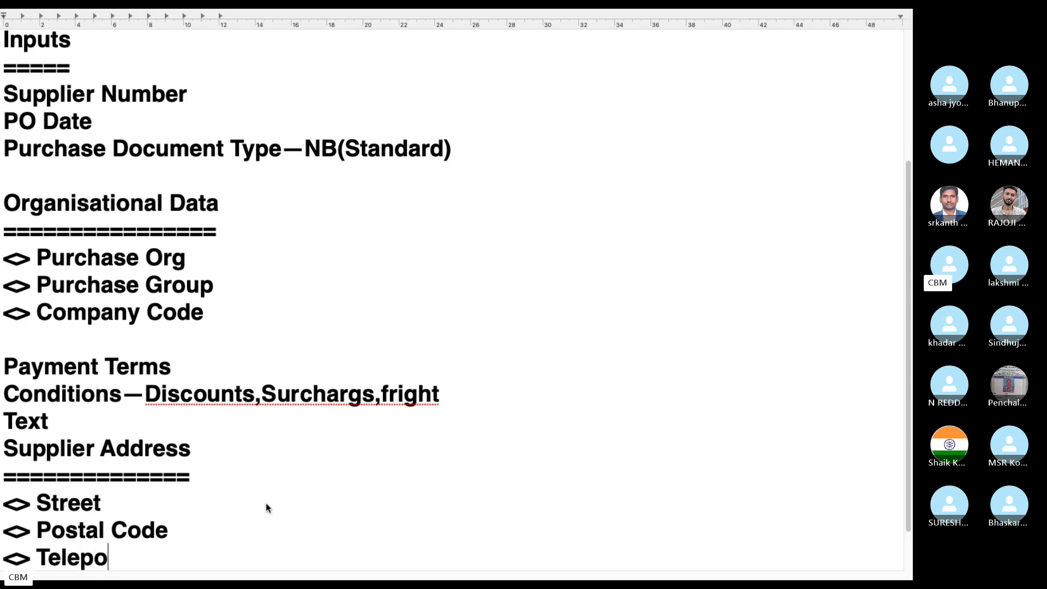
pyautogui.press('BackSpace')
pyautogui.write('hone')
pyautogui.press('Return')
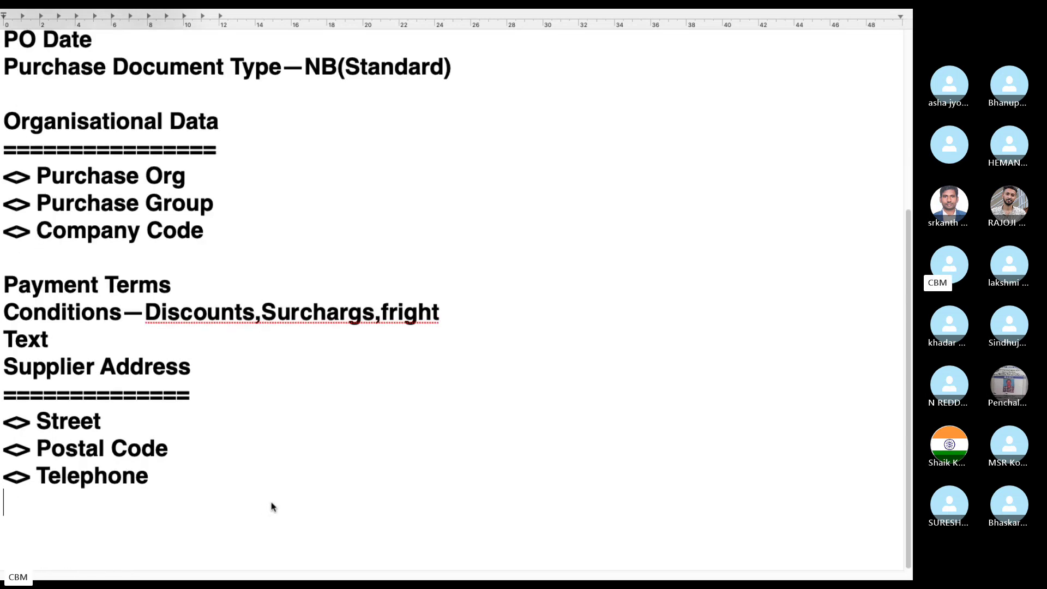
# Step: Add the FAX and '<> Country' entries to complete the Supplier Address list
pyautogui.write('<>F')
pyautogui.press('BackSpace')
pyautogui.write('TAX')
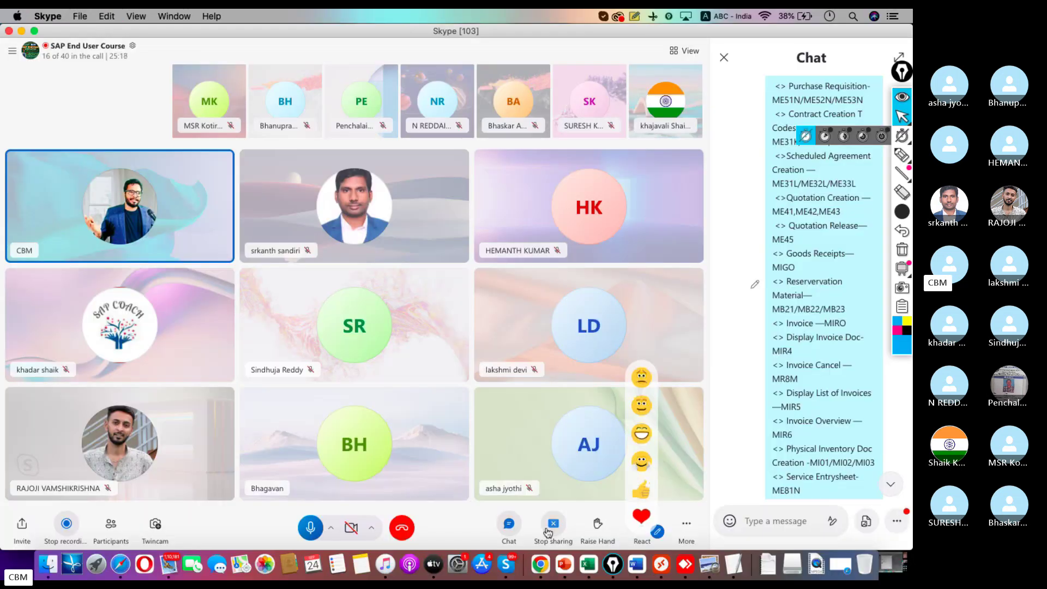
pyautogui.hotkey('ctrl', 'Right')
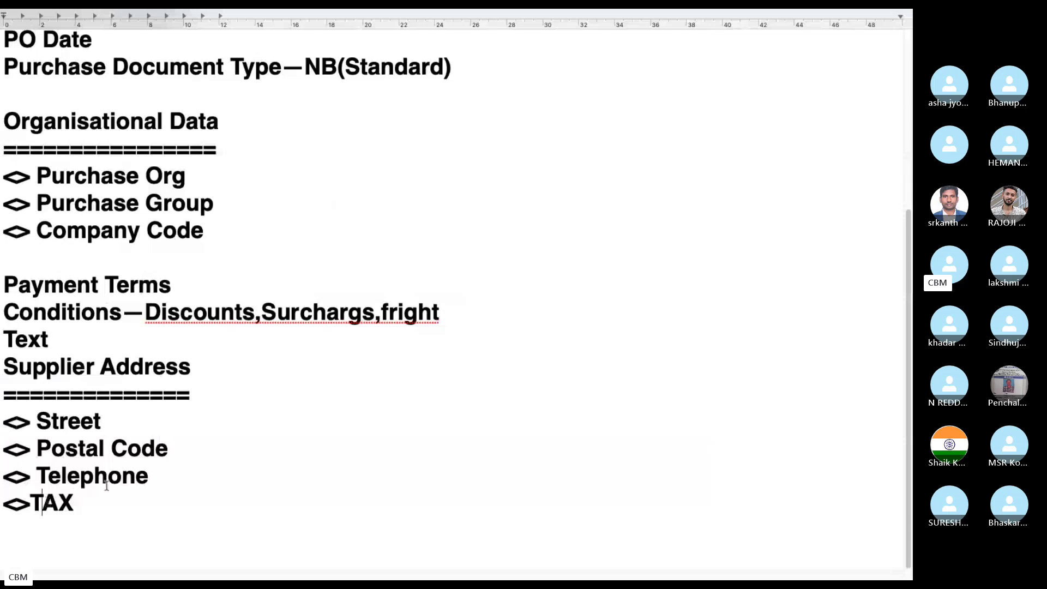
pyautogui.press('BackSpace')
pyautogui.press('BackSpace')
pyautogui.press('BackSpace')
pyautogui.write('FAX')
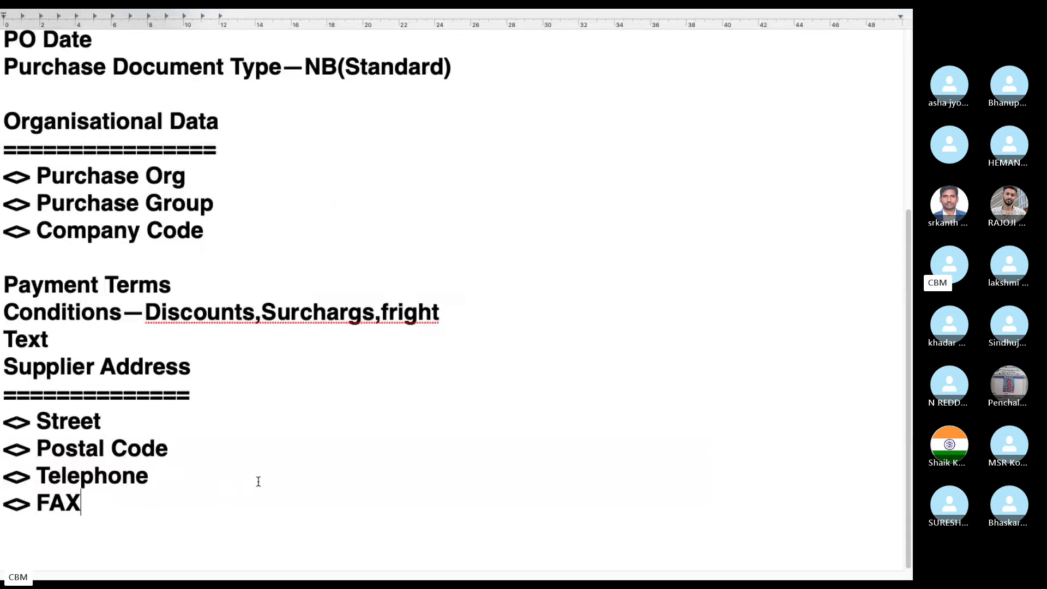
pyautogui.hotkey('ctrl', 'Left')
pyautogui.click(681, 537)
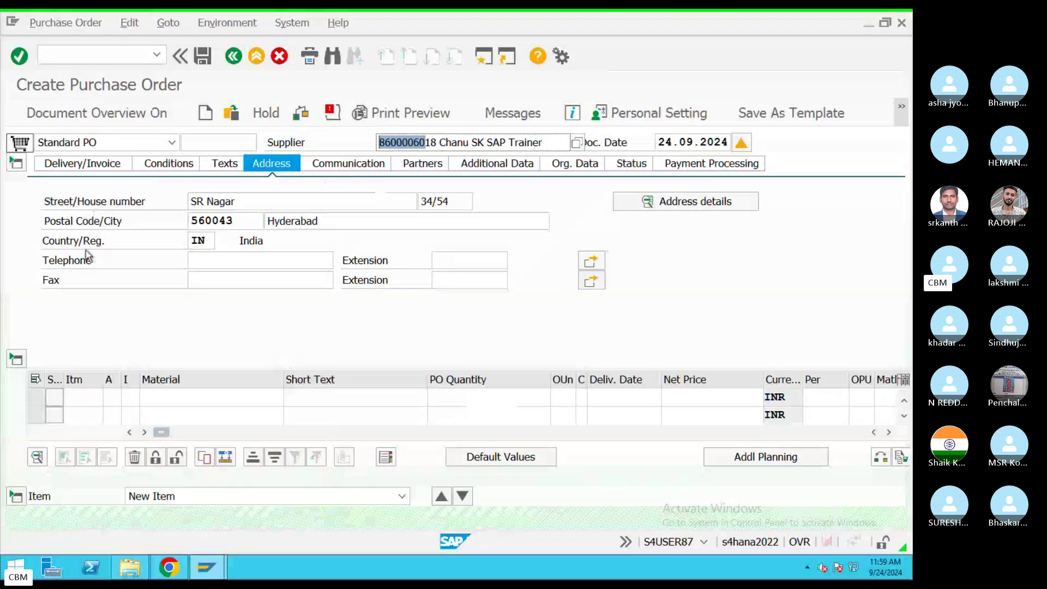
pyautogui.hotkey('ctrl', 'Left')
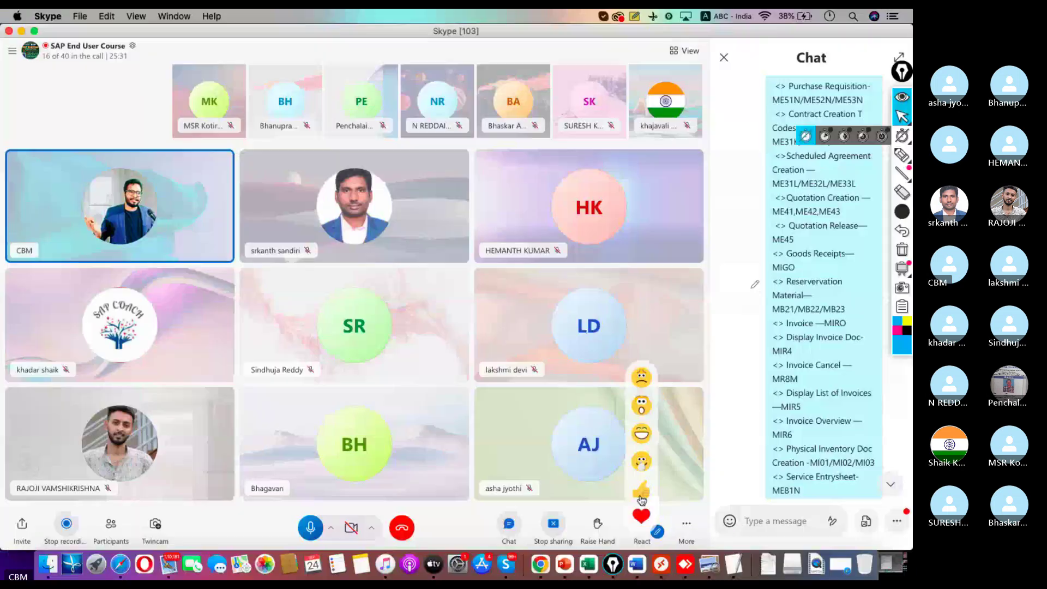
pyautogui.click(733, 539)
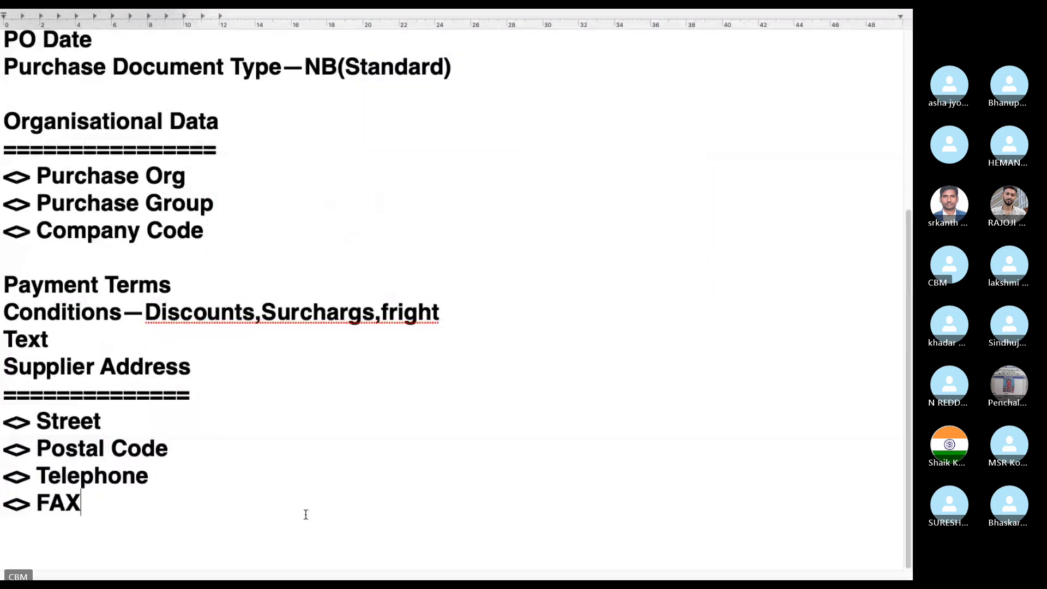
pyautogui.write('<> Country')
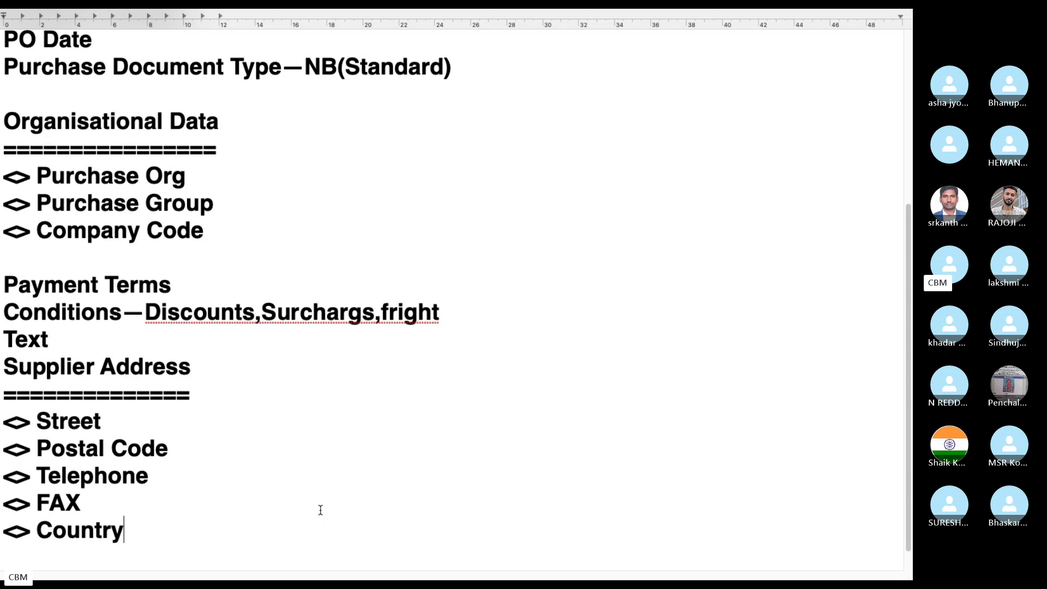
# Step: Leave the full-screen PO notes for the desktop showing the Skype class call
pyautogui.hotkey('ctrl', 'Left')
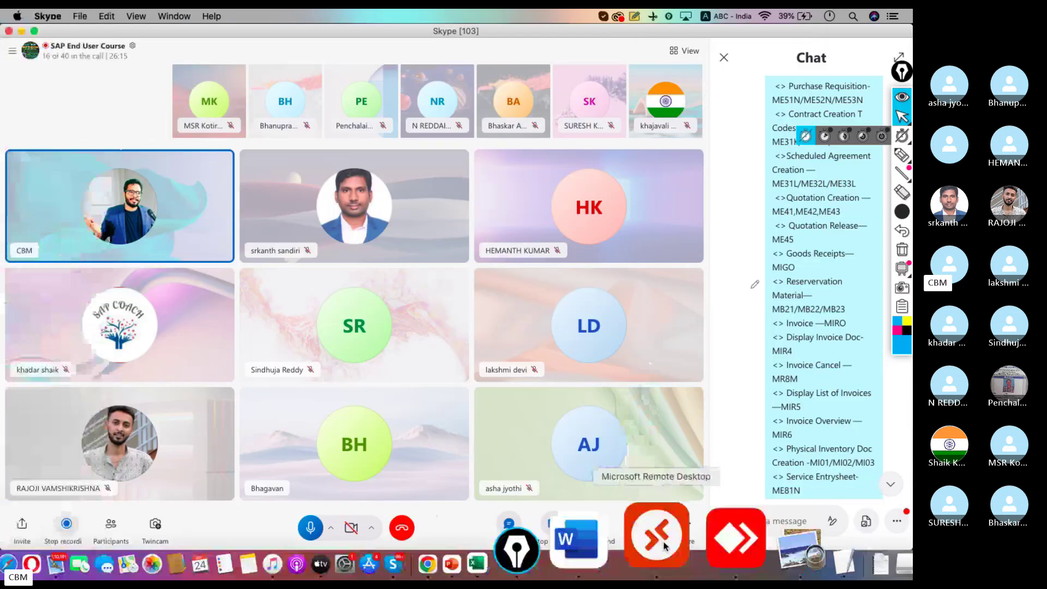
# Step: Back in Create Purchase Order, browse the payment term codes and keep 0001 (pay immediately)
pyautogui.click(664, 545)
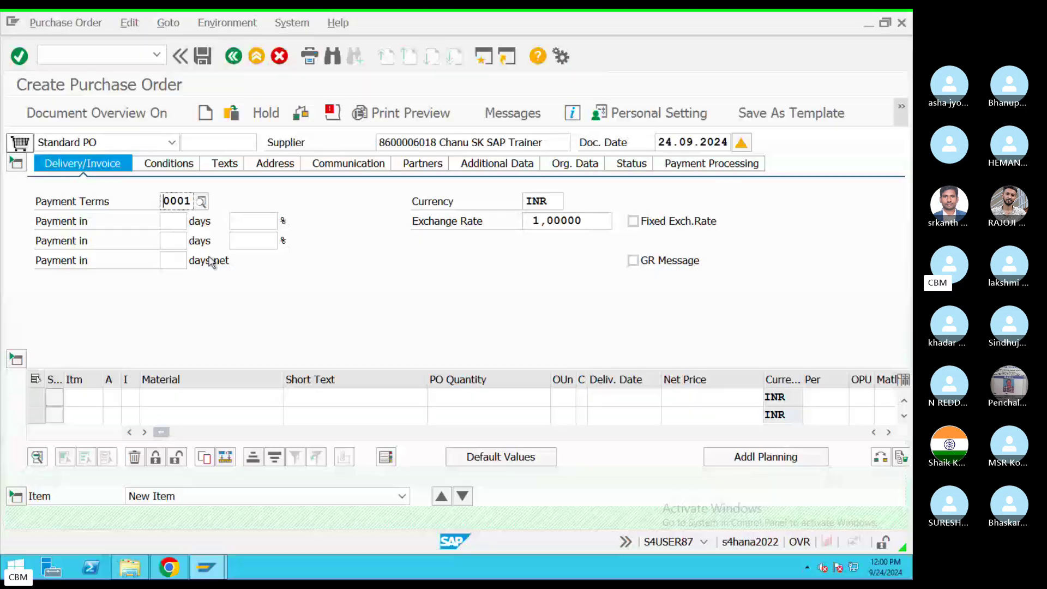
pyautogui.click(201, 202)
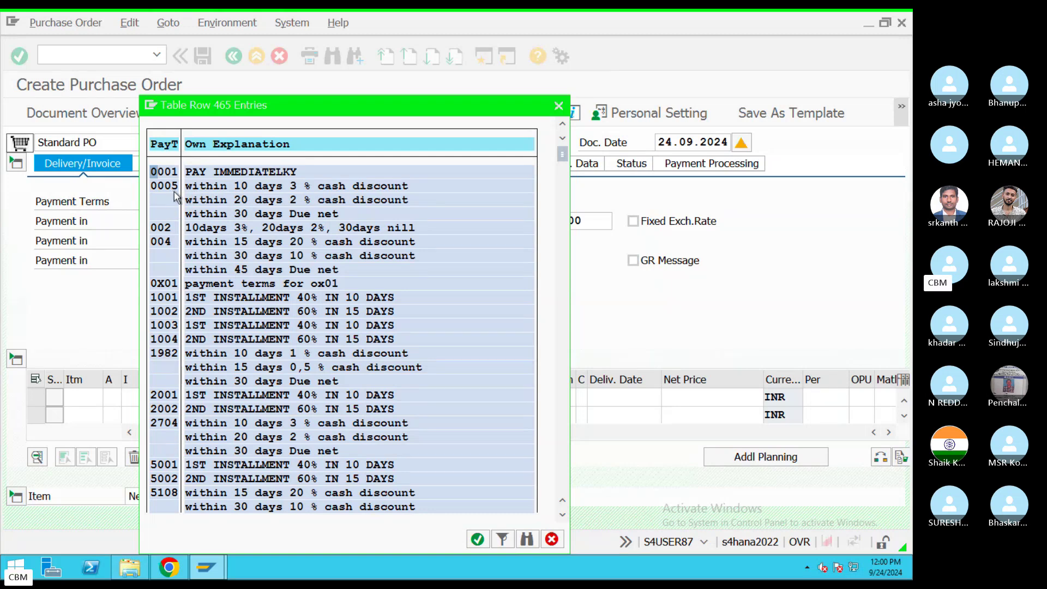
pyautogui.press('Return')
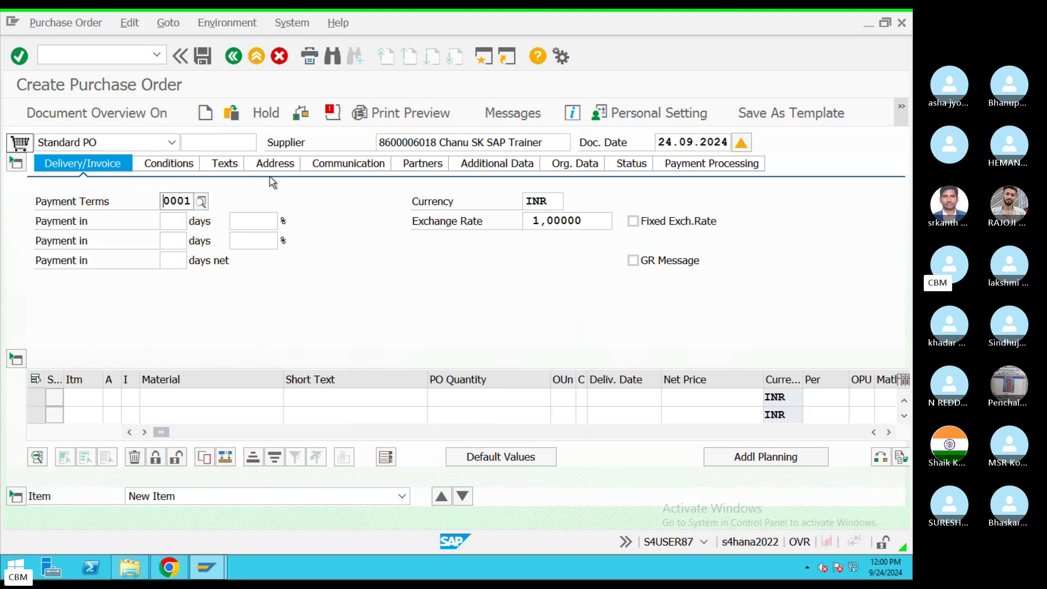
# Step: Review the Conditions, Texts, Address and Communication header tabs, highlighting the salesperson, then return to Skype
pyautogui.click(181, 166)
pyautogui.click(224, 164)
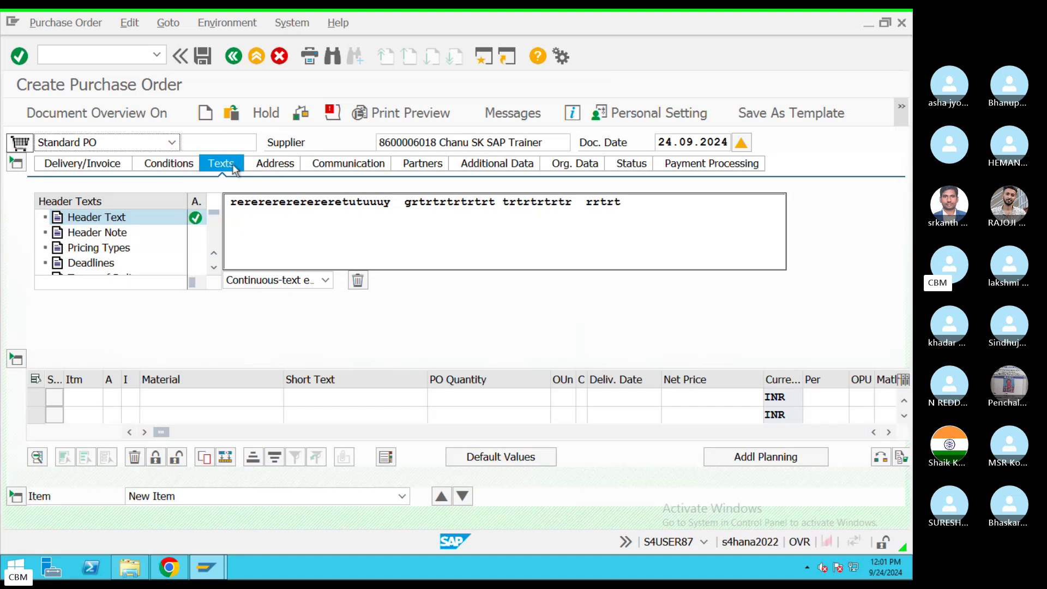
pyautogui.click(274, 168)
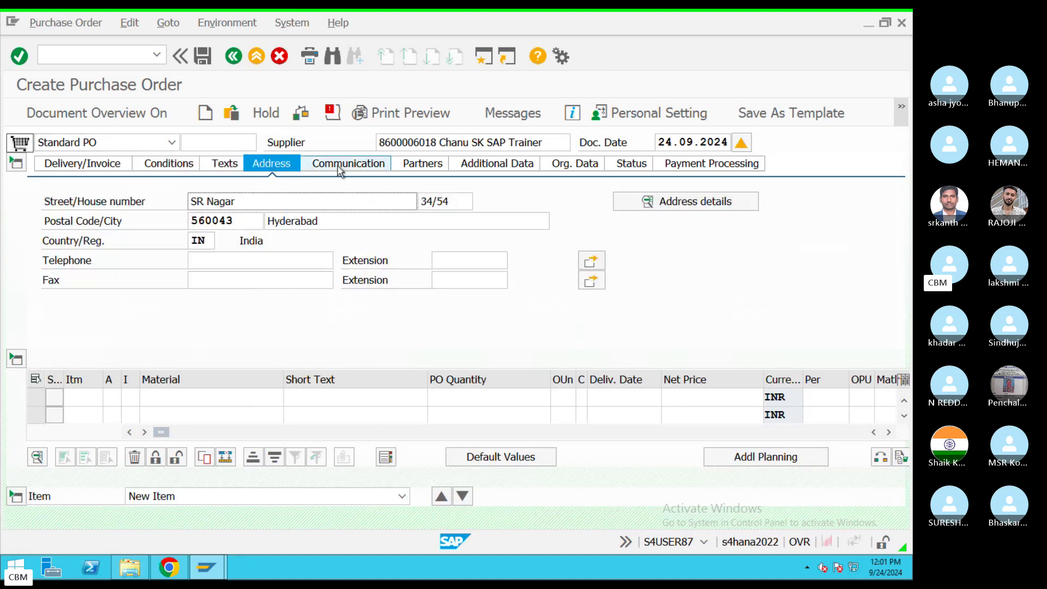
pyautogui.click(339, 168)
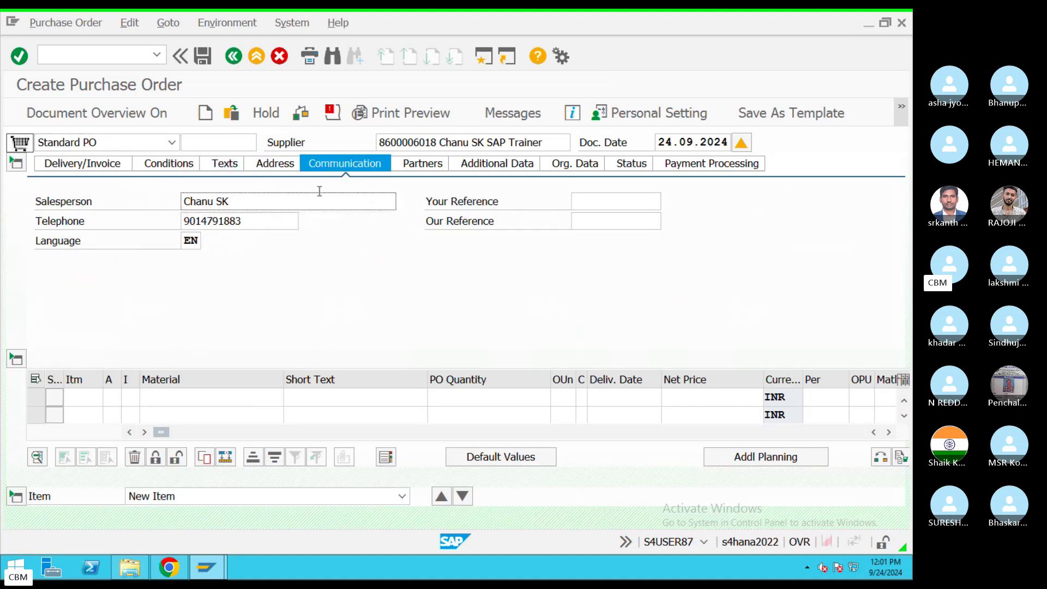
pyautogui.moveTo(184, 196); pyautogui.dragTo(152, 200)
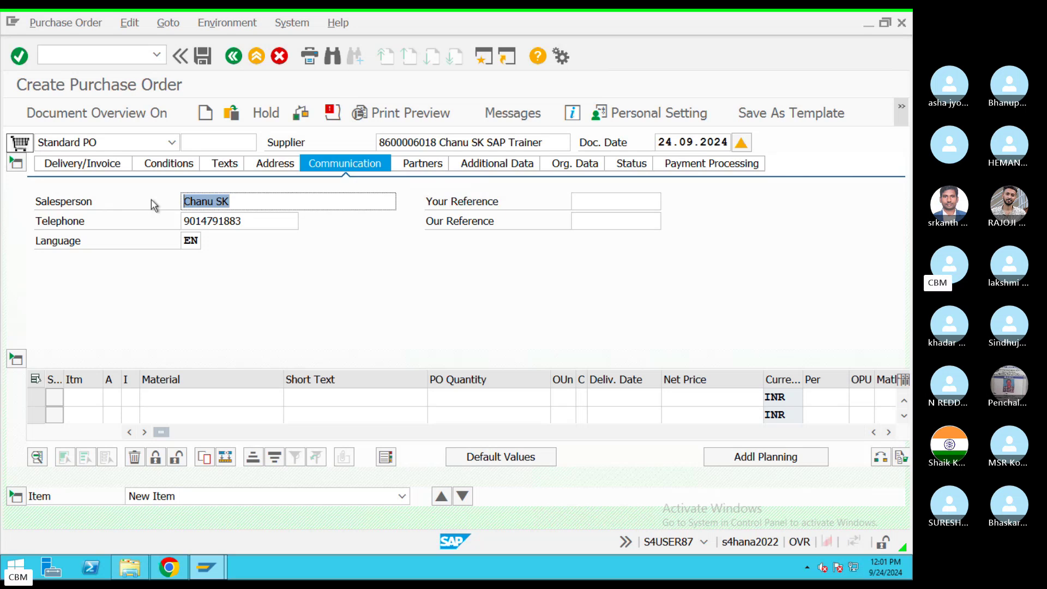
pyautogui.hotkey('ctrl', 'Left')
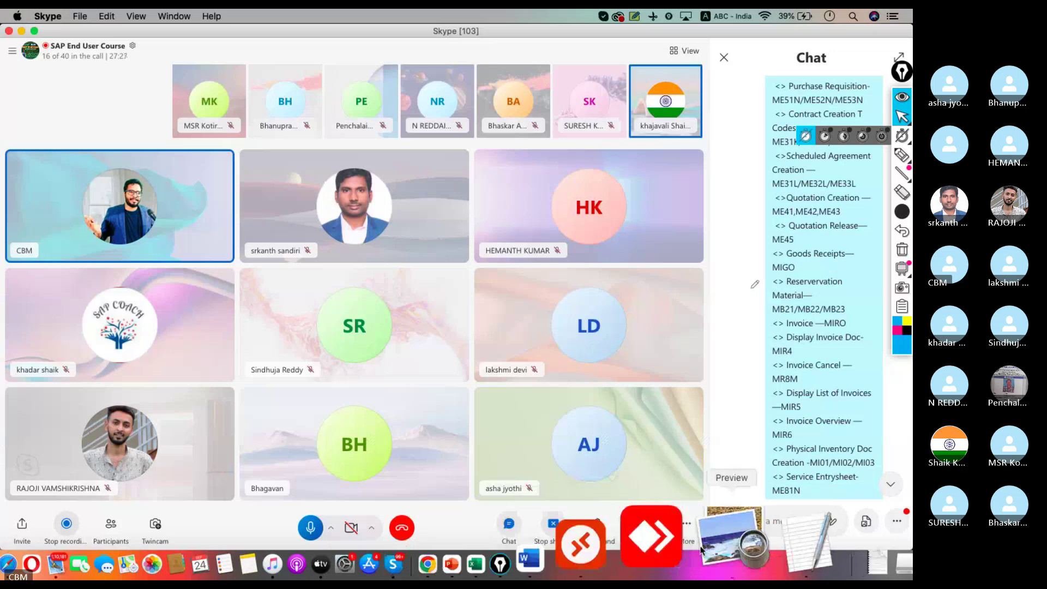
# Step: Add '<> Sales person' and '<> Contact No' below '<> Country' in the Supplier Address notes
pyautogui.click(734, 541)
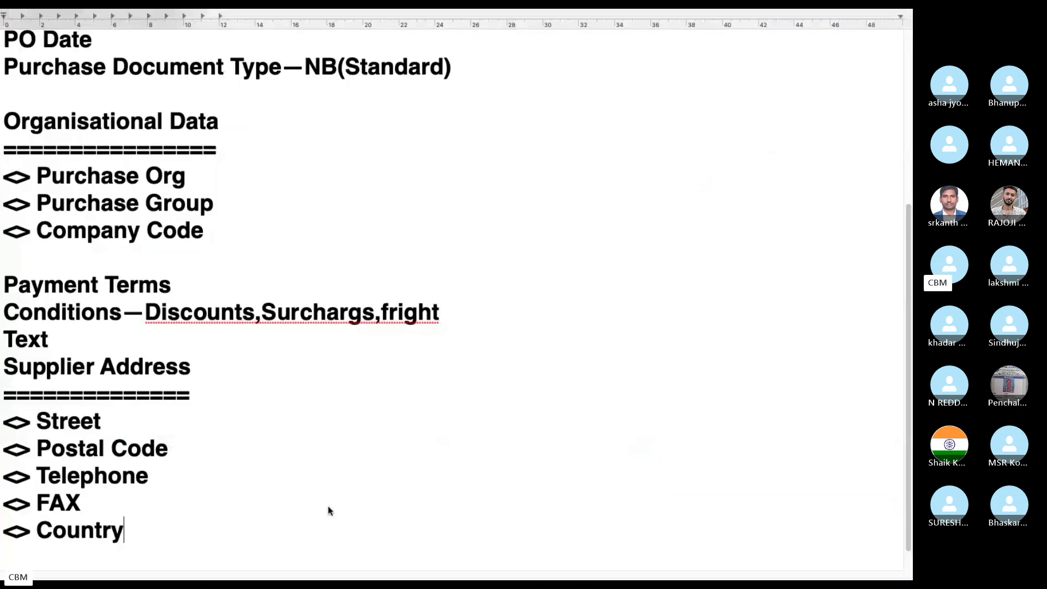
pyautogui.scroll(-3, 328, 510)
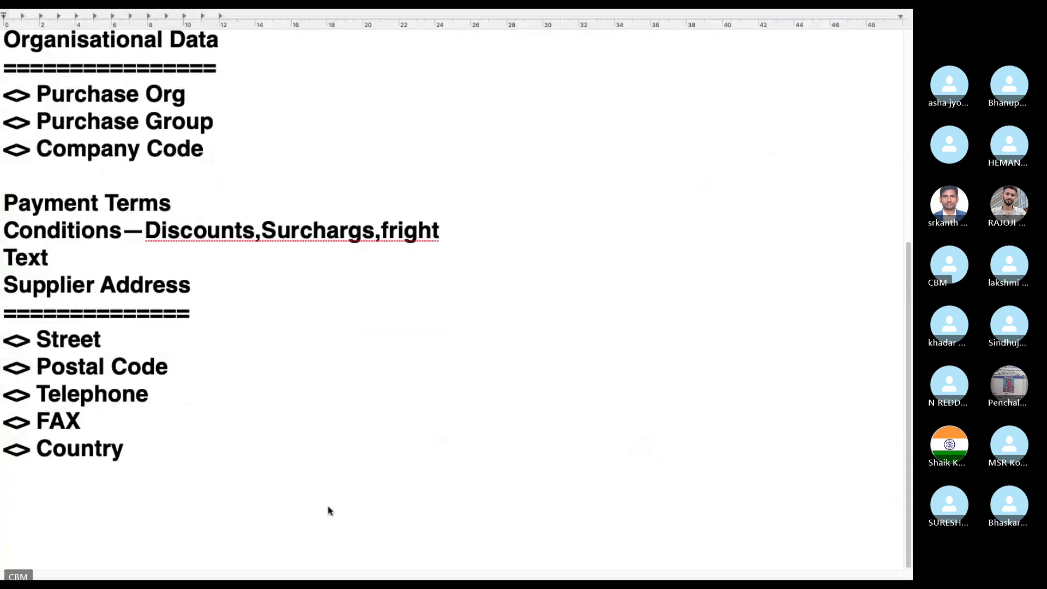
pyautogui.scroll(1, 330, 510)
pyautogui.click(316, 511)
pyautogui.write('<> Sales')
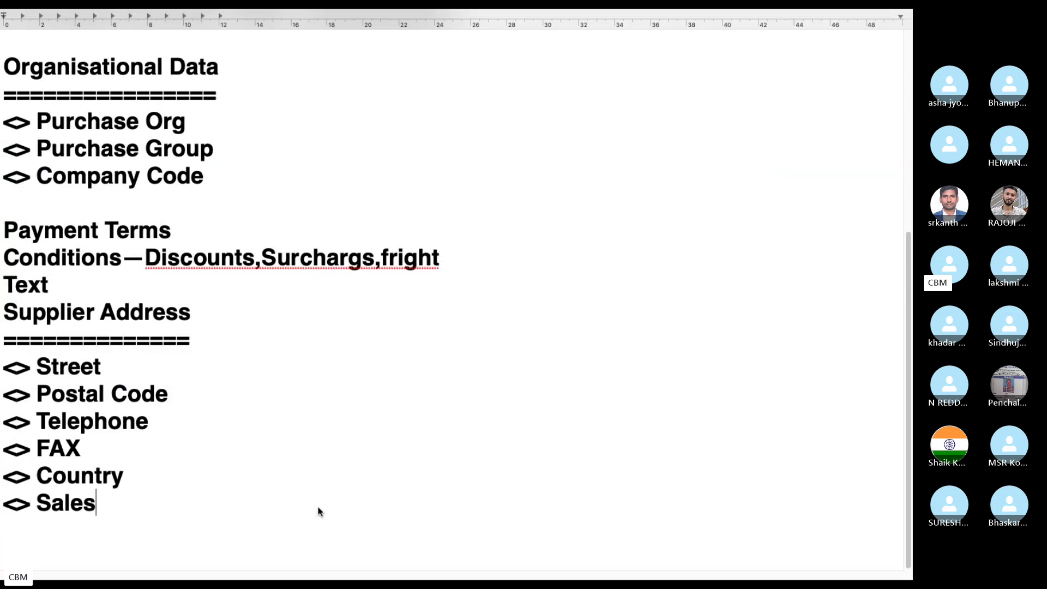
pyautogui.write(' pe')
pyautogui.press('BackSpace')
pyautogui.write('person')
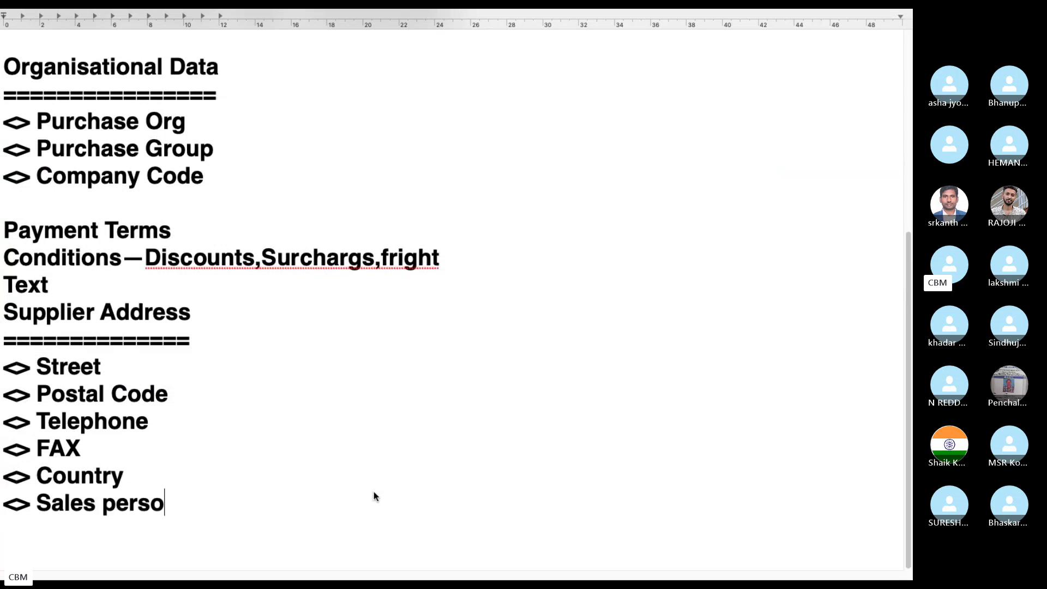
pyautogui.press('Return')
pyautogui.write('<> ')
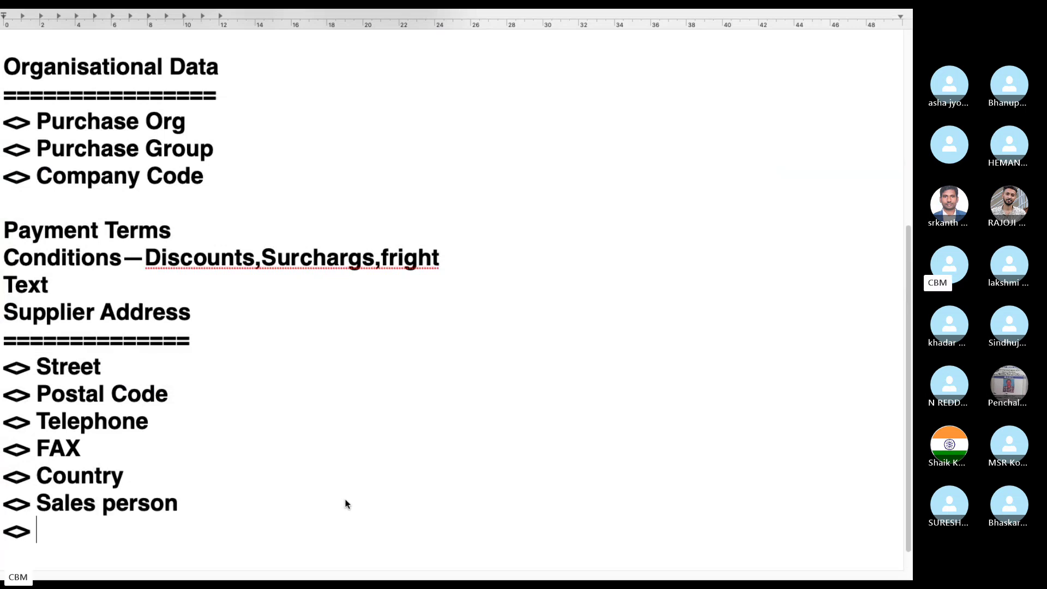
pyautogui.write('Contact ')
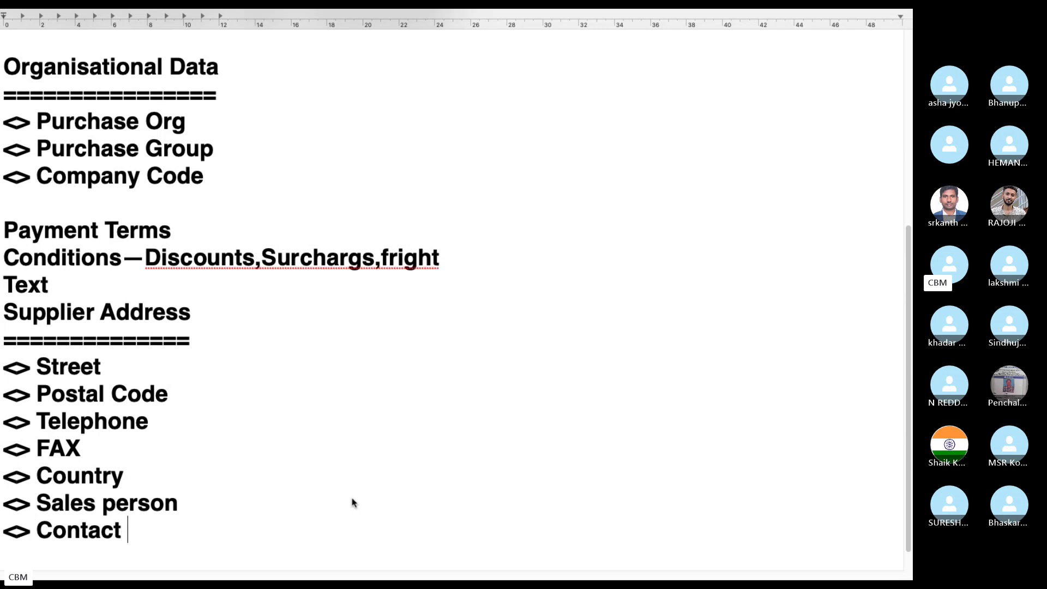
pyautogui.write('No')
pyautogui.hotkey('ctrl', 'Left')
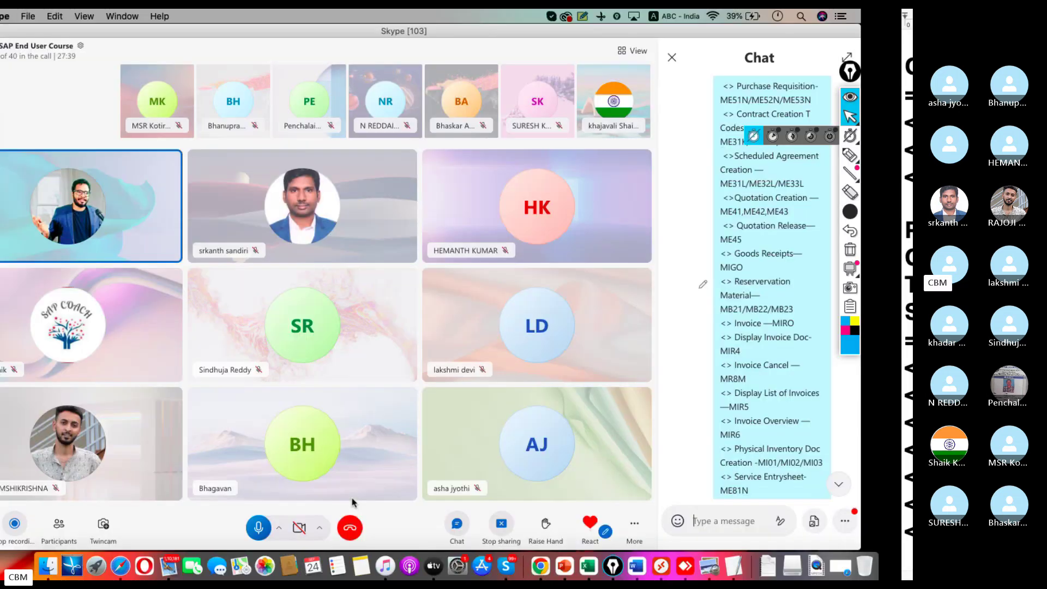
# Step: Back in the purchase order, enter the contact's name in the Your Reference field
pyautogui.click(661, 568)
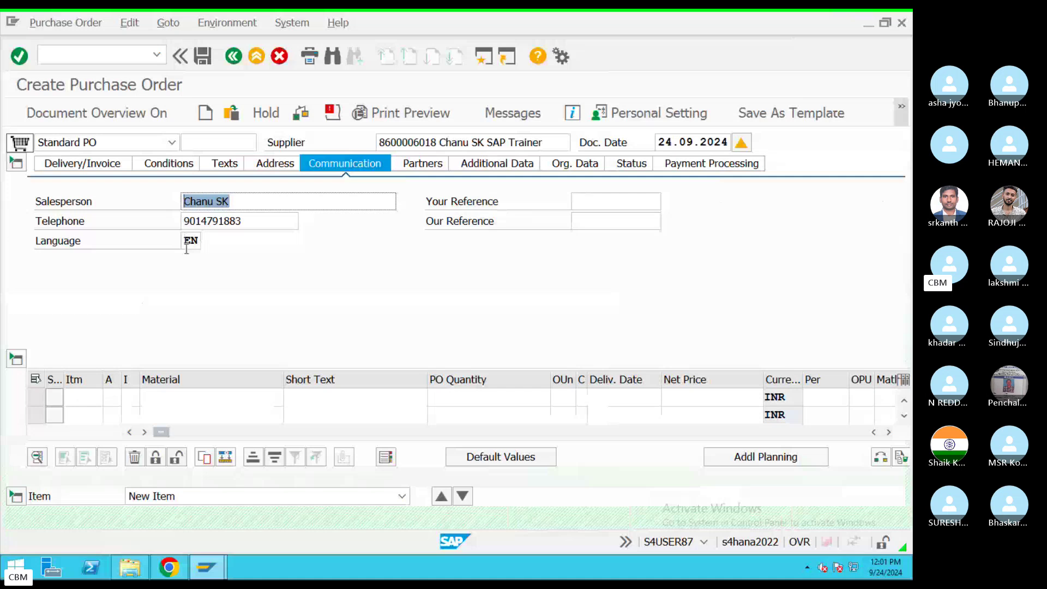
pyautogui.click(611, 202)
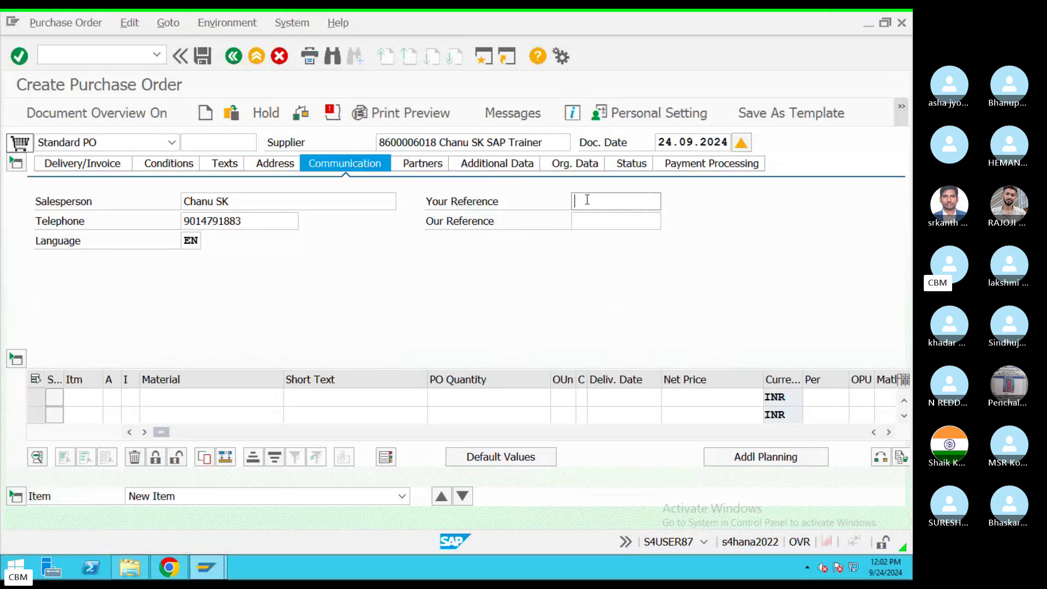
pyautogui.write('ravi')
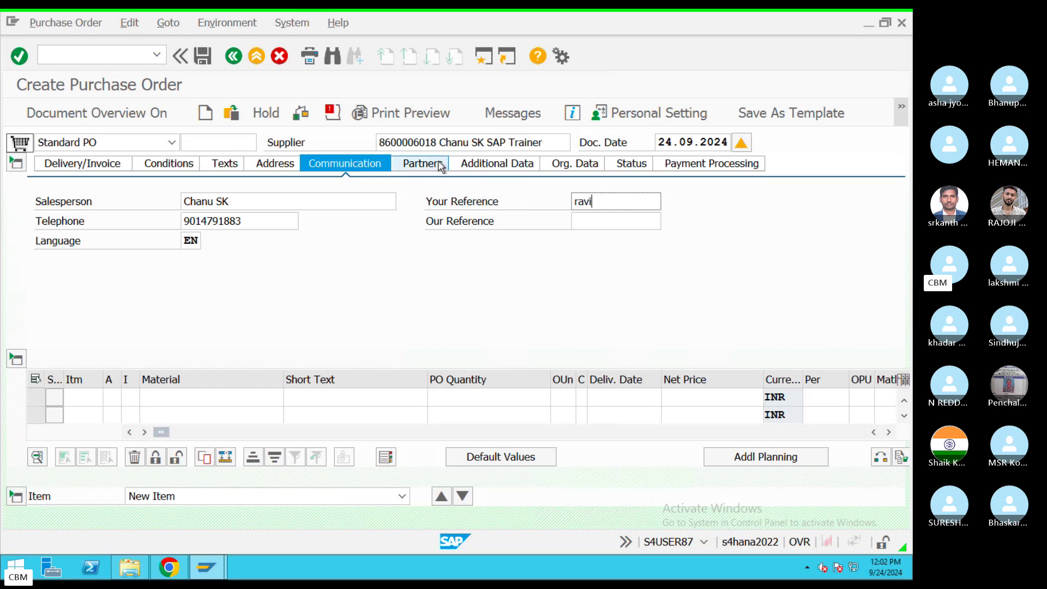
# Step: Show the Partners tab and highlight the supplier listed as the VN Vendor partner
pyautogui.click(439, 165)
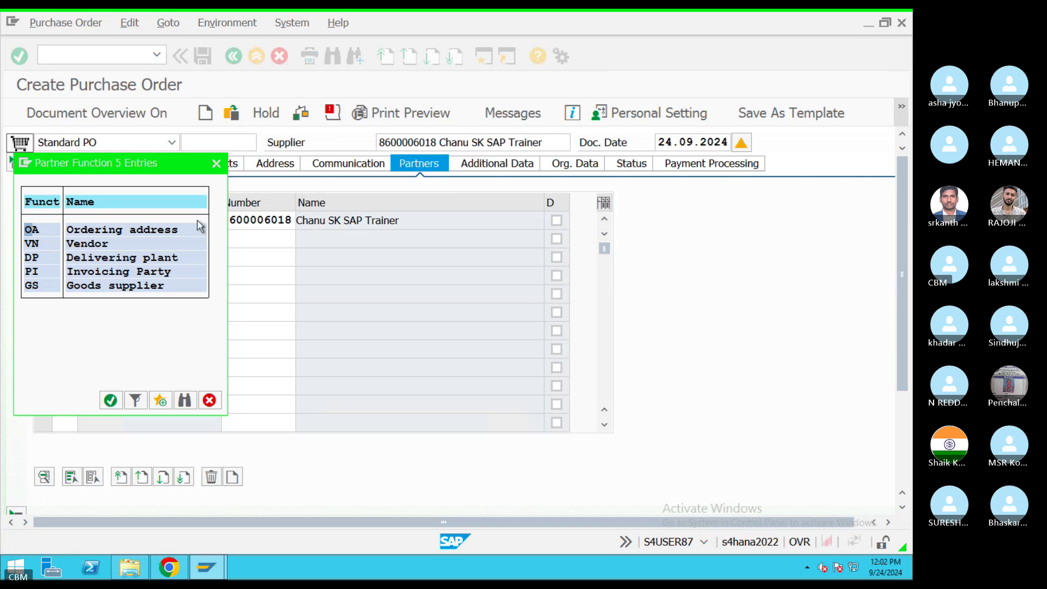
pyautogui.click(216, 163)
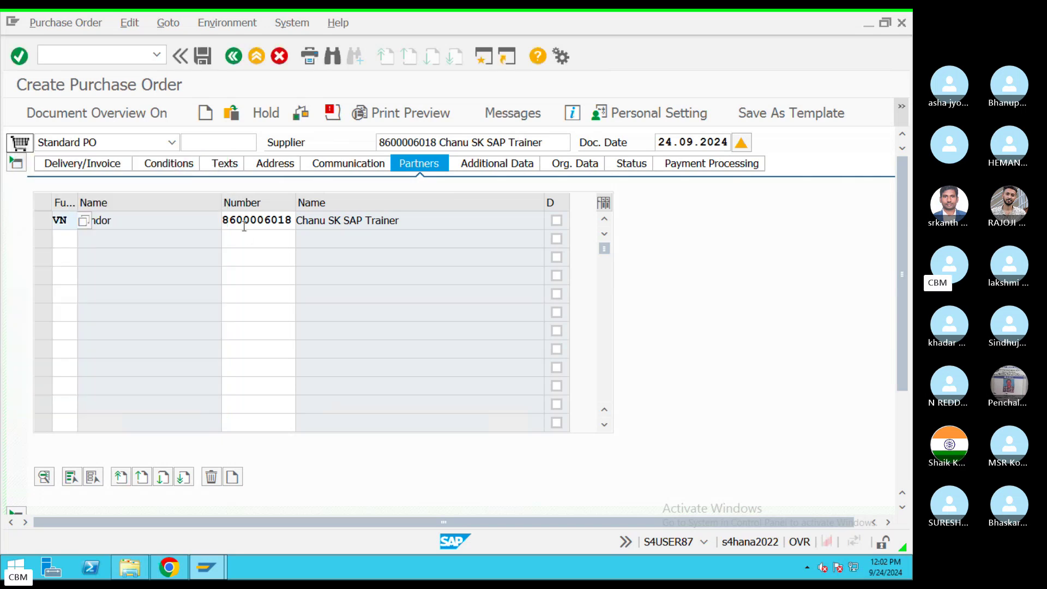
pyautogui.moveTo(280, 217); pyautogui.dragTo(129, 225)
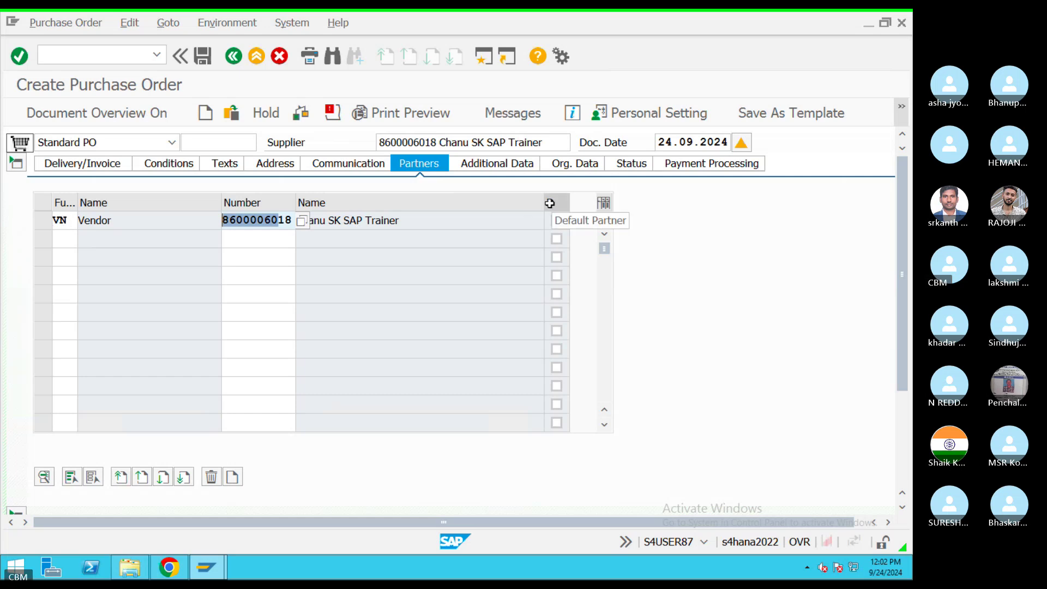
# Step: Enter 3535 as the Collective No. on the Additional Data header tab
pyautogui.click(488, 165)
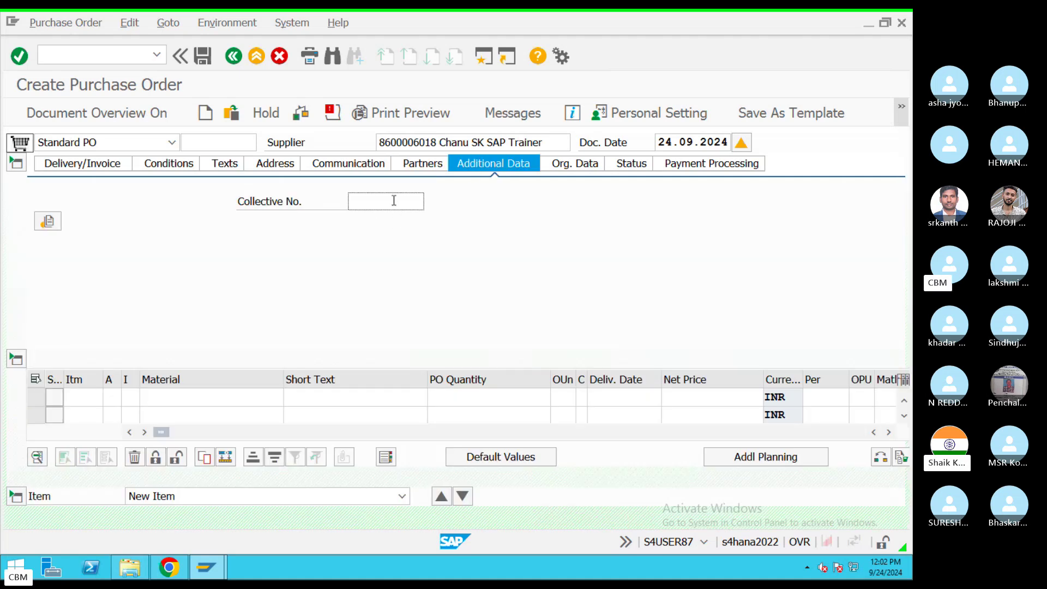
pyautogui.click(386, 201)
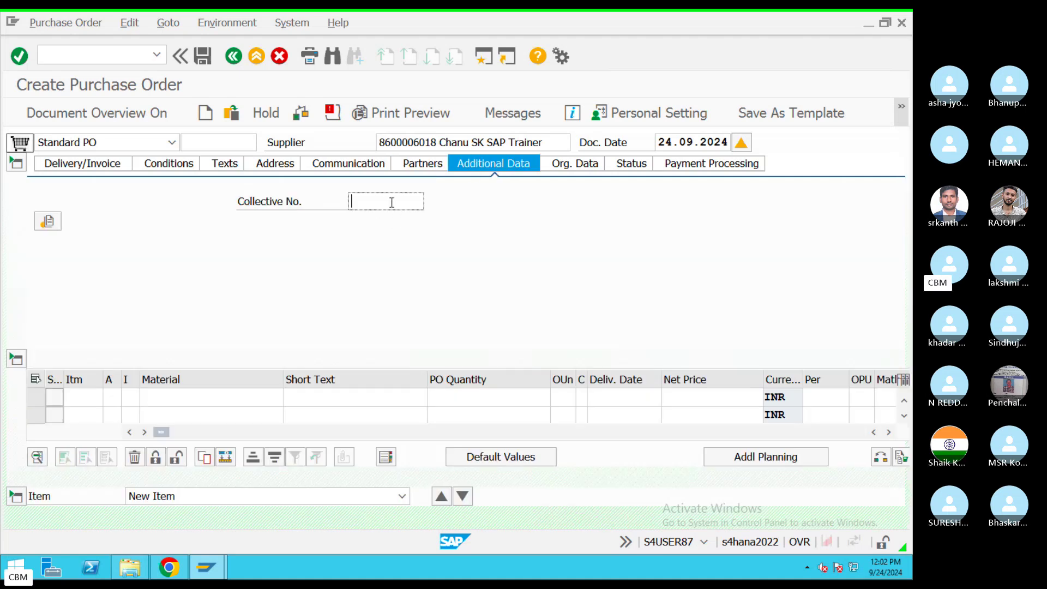
pyautogui.write('3535')
# Step: Review Org. Data and Status tabs, then Payment Processing with Retention Not Applicable and DP Category blank
pyautogui.click(578, 166)
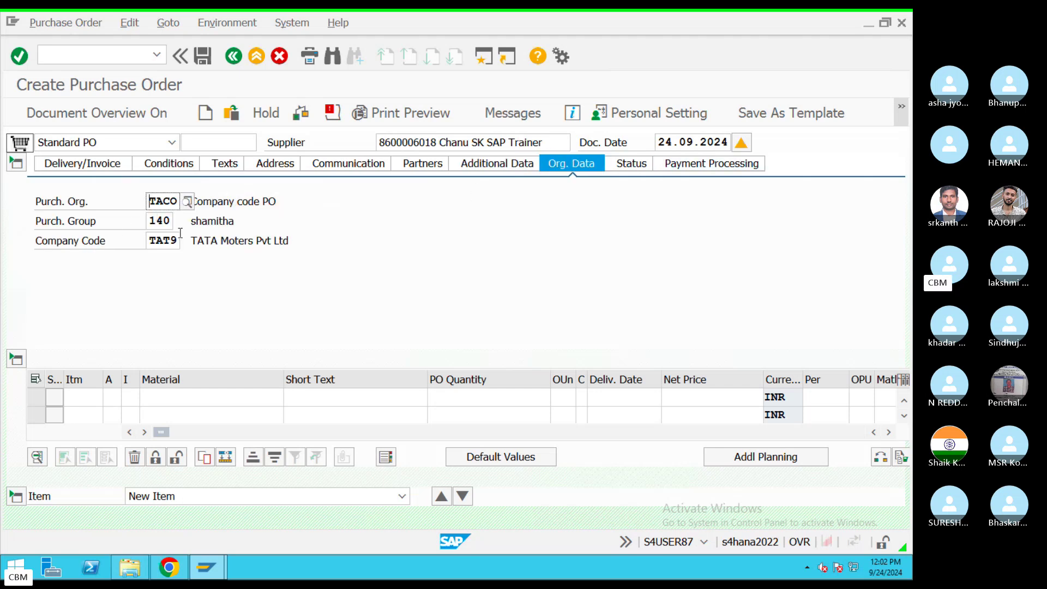
pyautogui.click(634, 166)
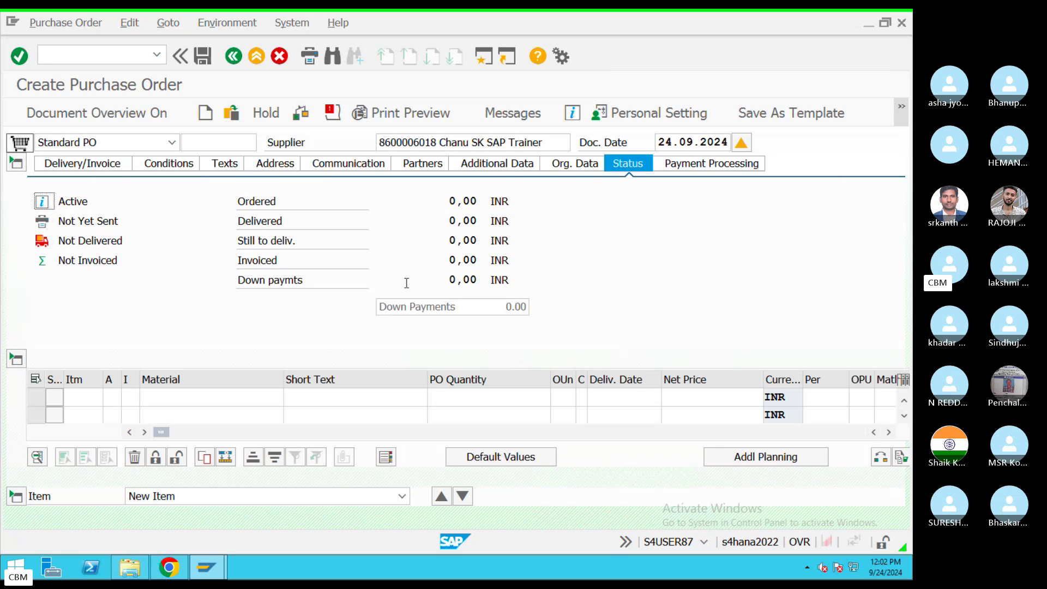
pyautogui.click(699, 163)
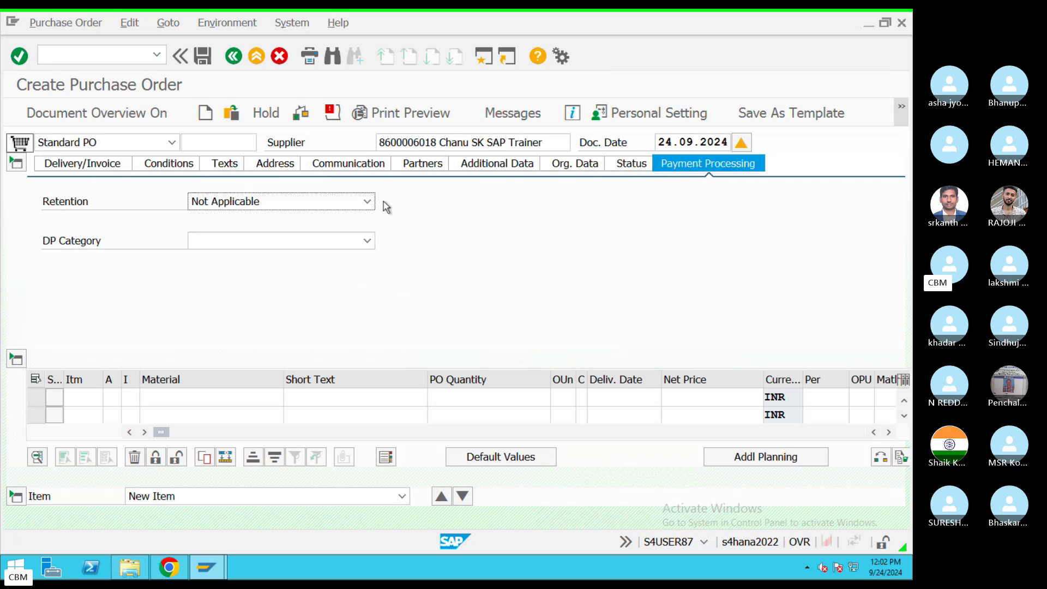
pyautogui.click(366, 241)
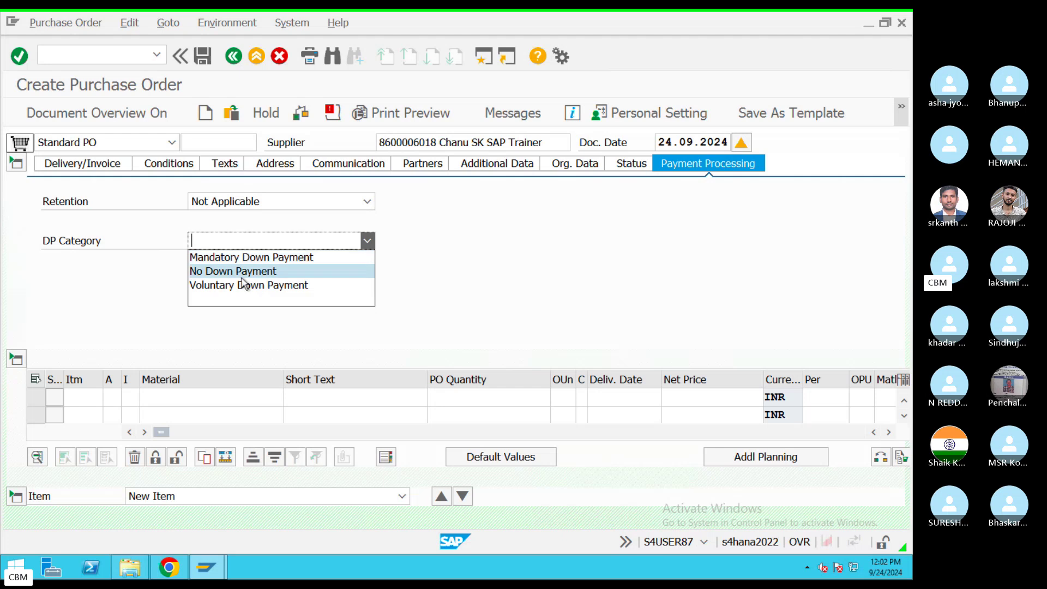
pyautogui.click(472, 285)
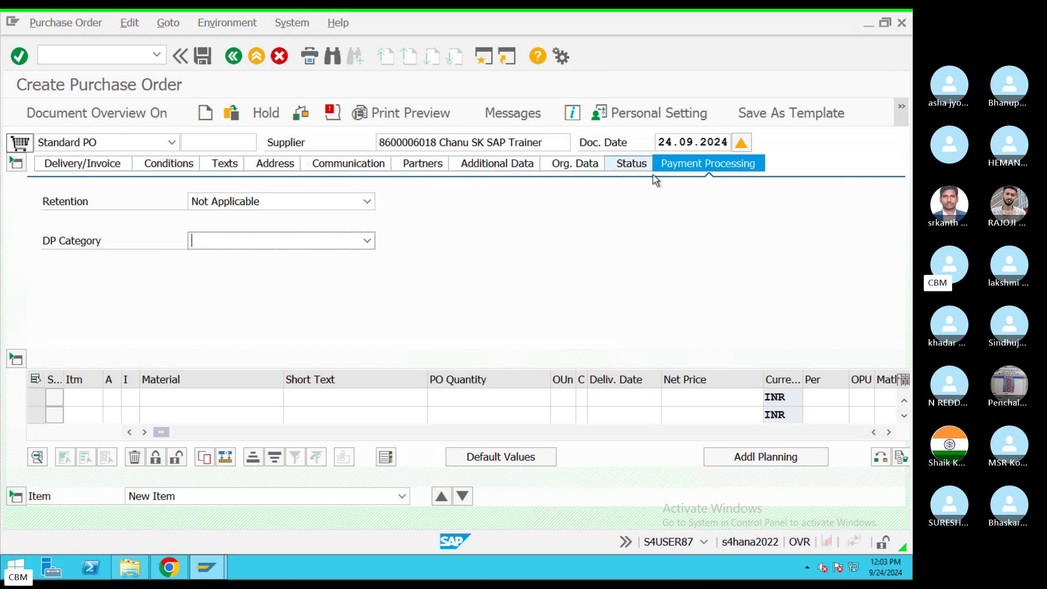
# Step: Add '<> Status' and '<> Payment Processing-Example -Downpayment' below Contact No in the notes
pyautogui.hotkey('ctrl', 'Left')
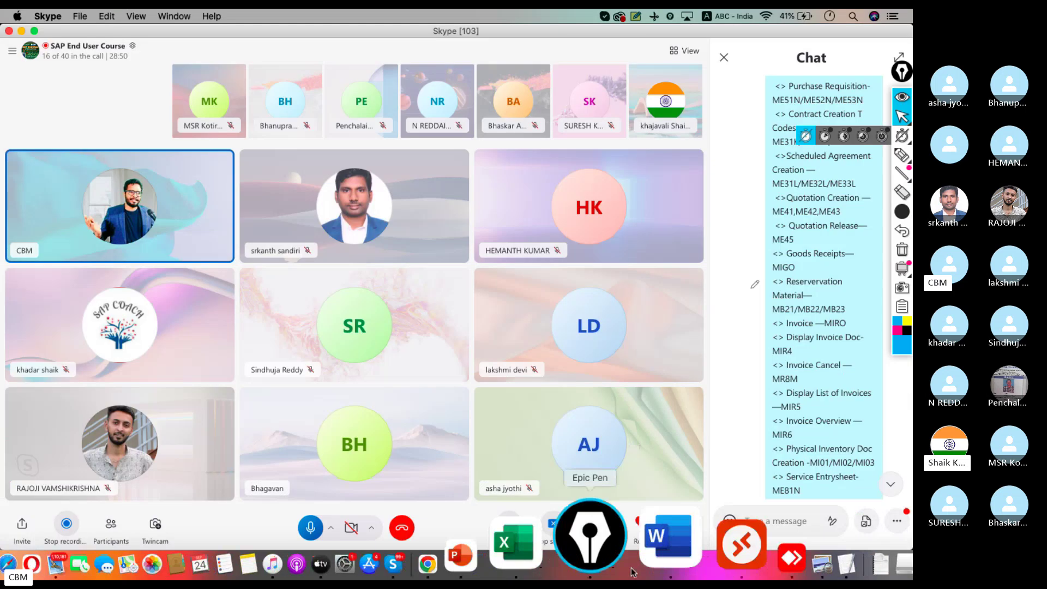
pyautogui.click(771, 557)
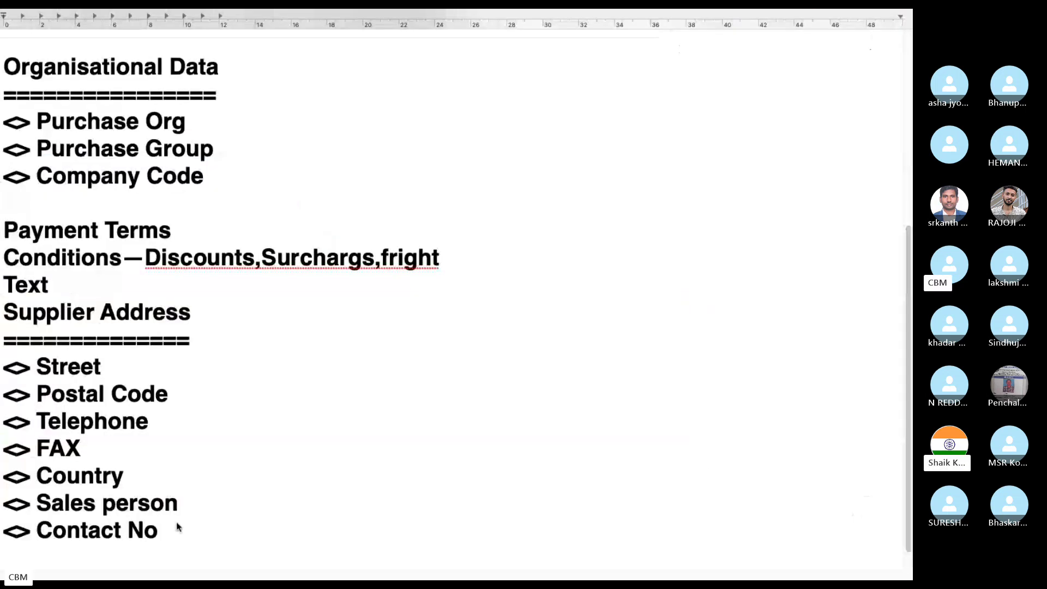
pyautogui.press('Return')
pyautogui.write('<> Sta')
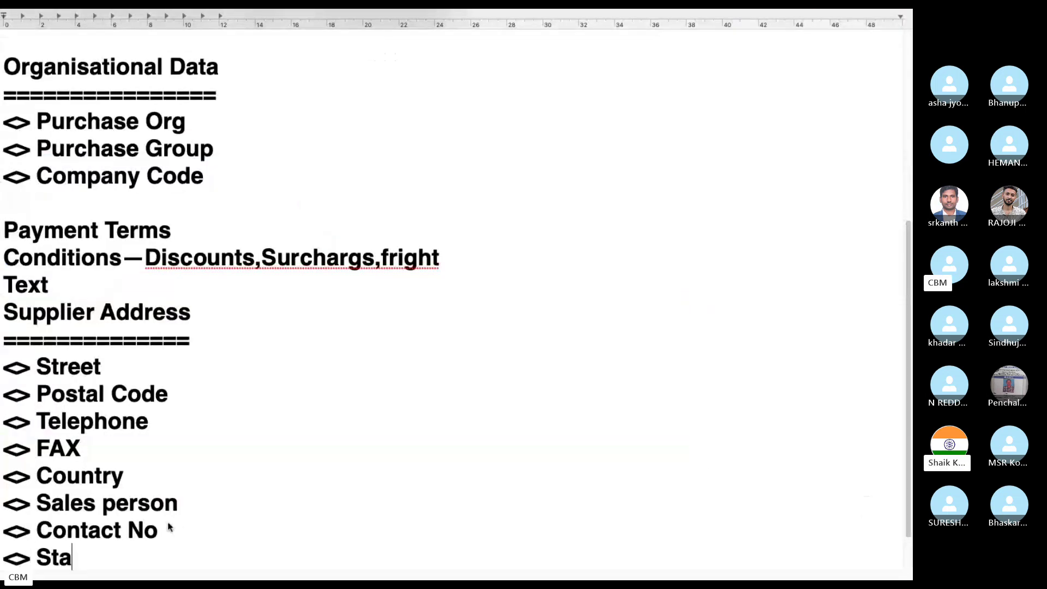
pyautogui.write('tus')
pyautogui.press('Return')
pyautogui.write('<> Pa')
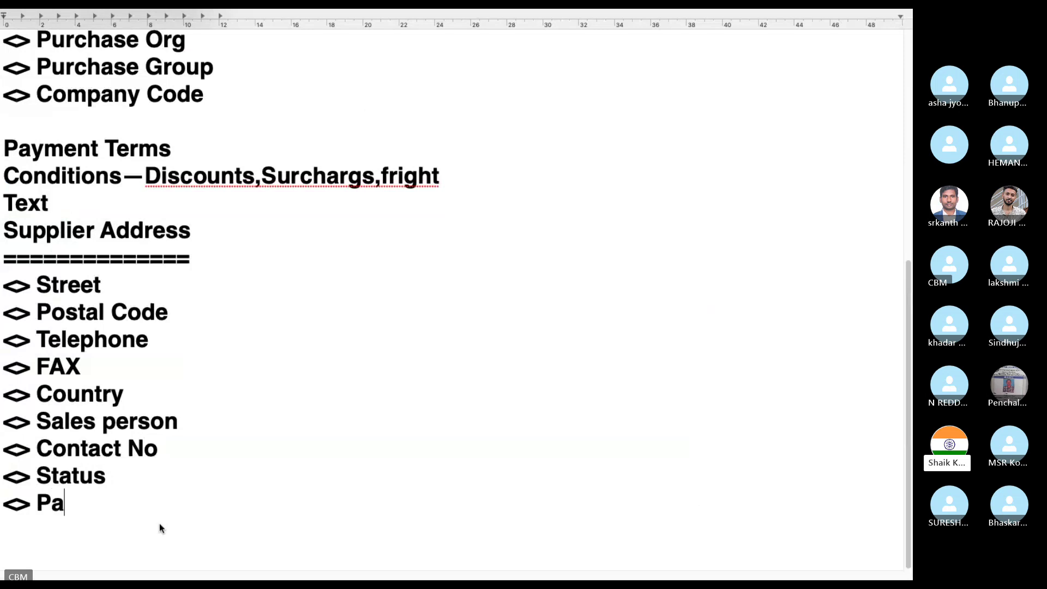
pyautogui.write('yment Proces')
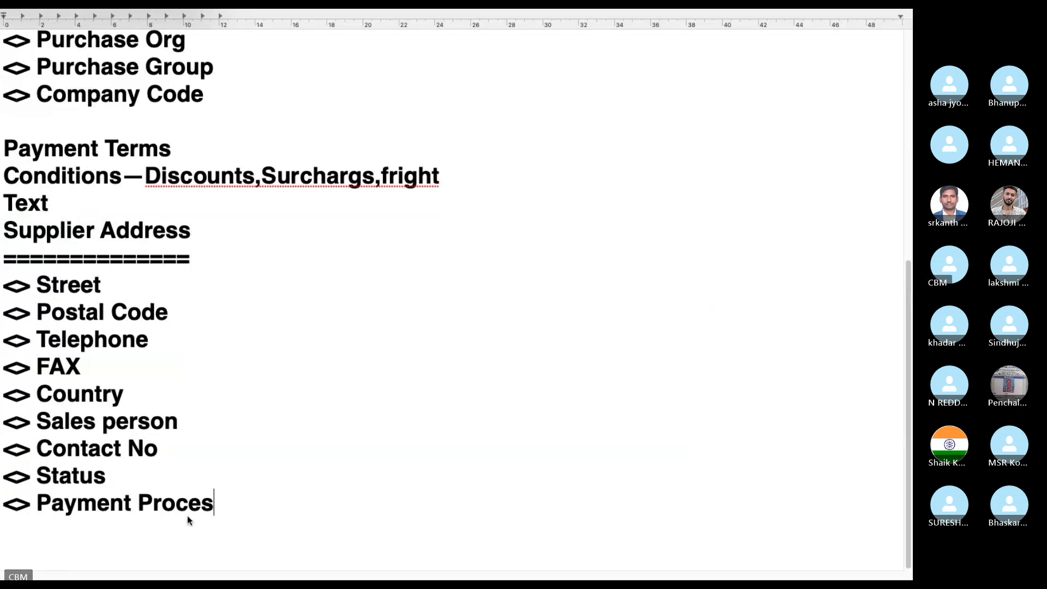
pyautogui.write('sing-')
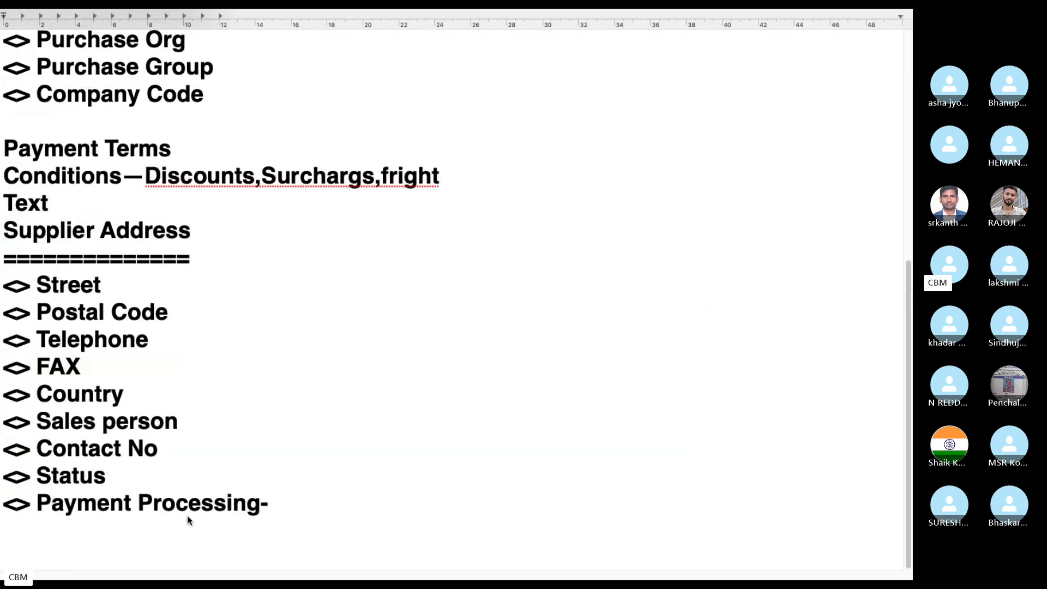
pyautogui.write('Example ')
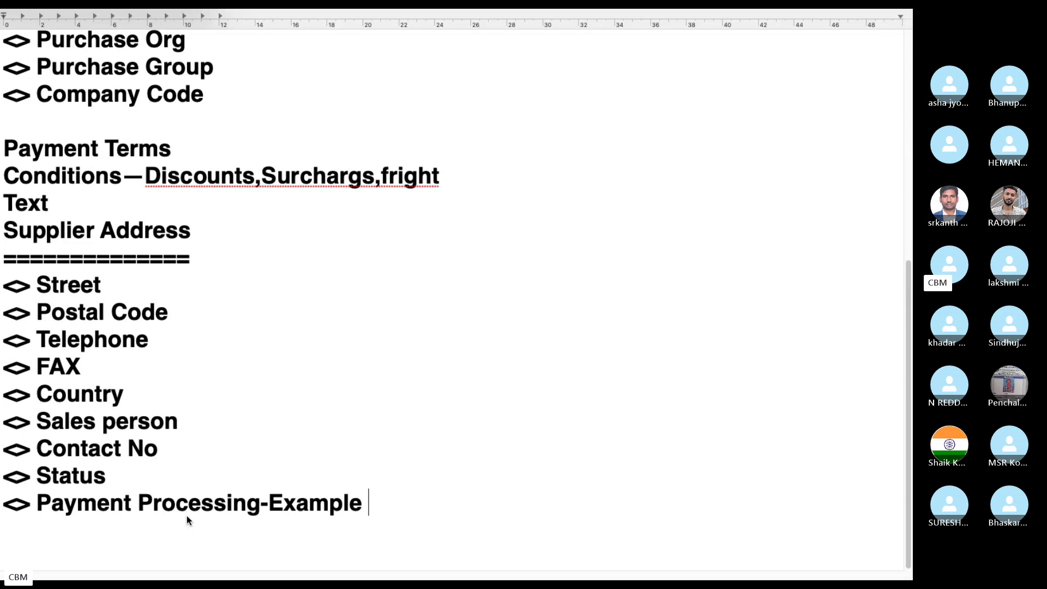
pyautogui.write('-Downpayment')
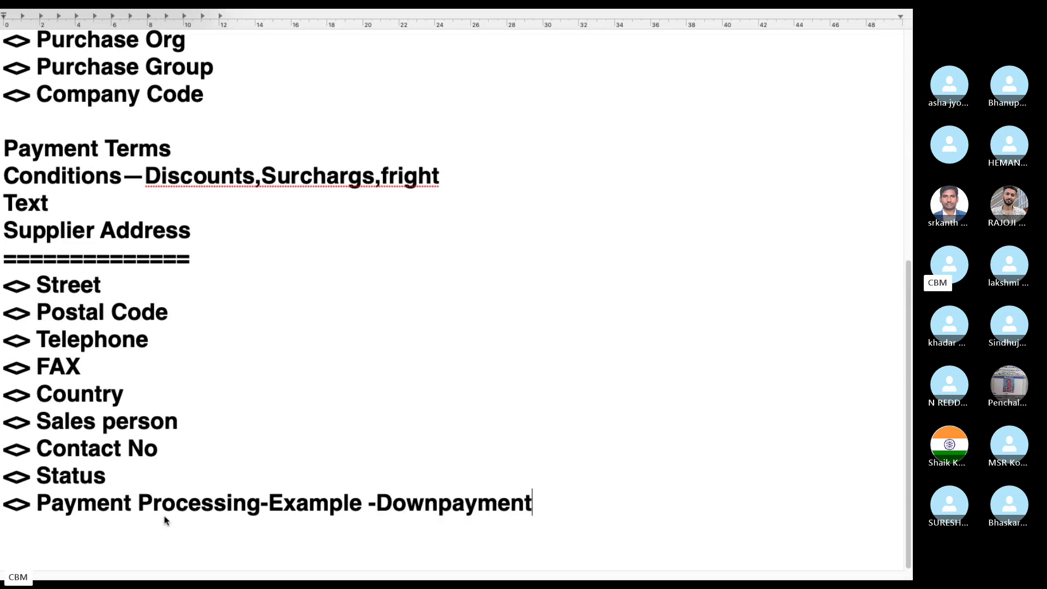
pyautogui.press('Return')
pyautogui.write('<')
pyautogui.press('BackSpace')
pyautogui.press('Return')
# Step: Insert a 'Header Information' heading underlined with '=' characters between TCodes and Inputs
pyautogui.scroll(6, 166, 520)
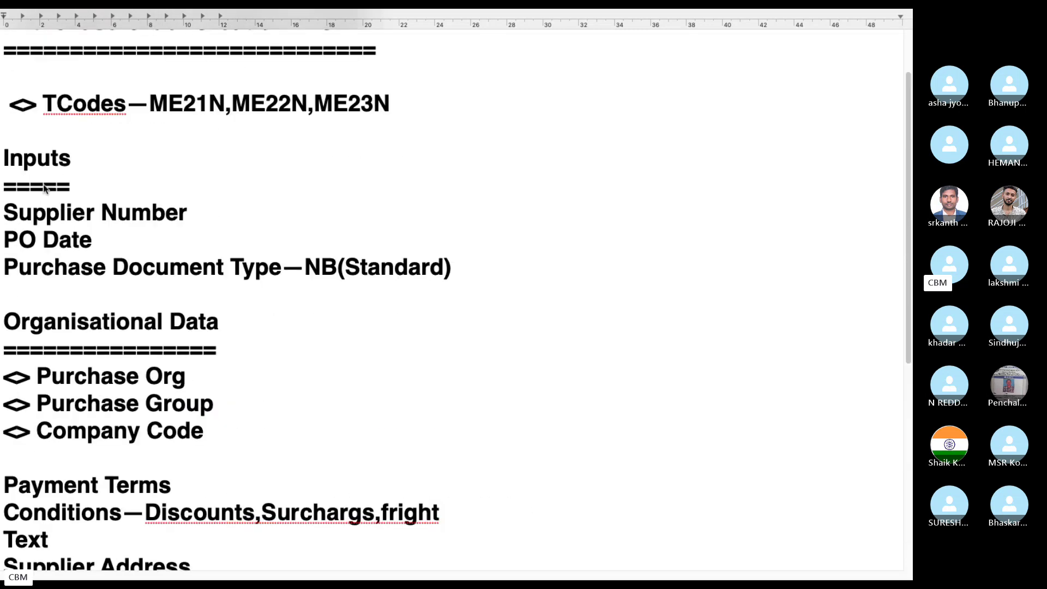
pyautogui.click(16, 137)
pyautogui.press('BackSpace')
pyautogui.press('Return')
pyautogui.press('Return')
pyautogui.write('Header Invo')
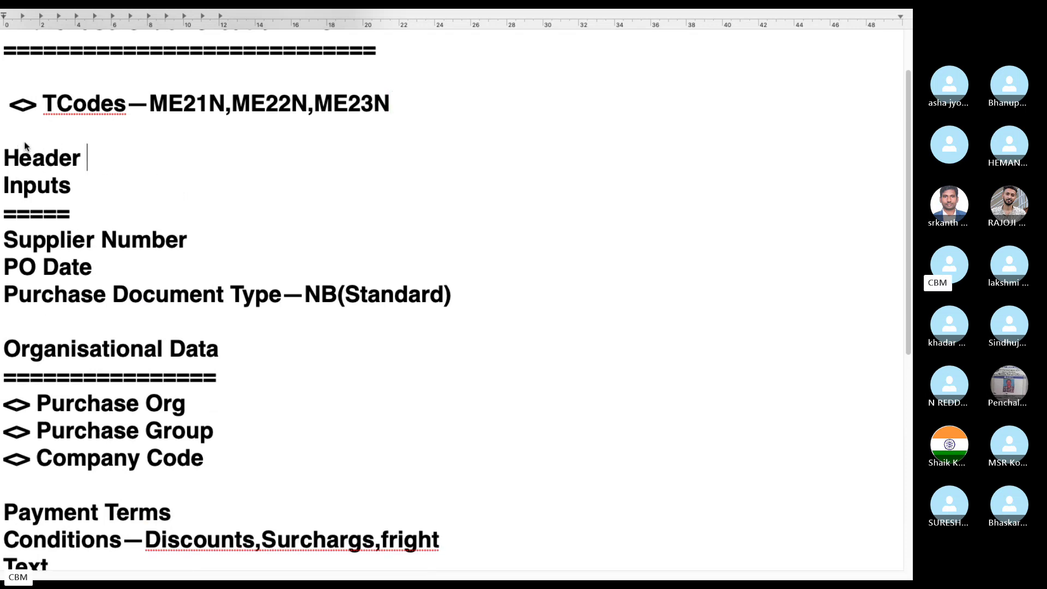
pyautogui.press('BackSpace')
pyautogui.write('f')
pyautogui.press('BackSpace')
pyautogui.press('BackSpace')
pyautogui.write('formation')
pyautogui.press('Return')
pyautogui.write('=')
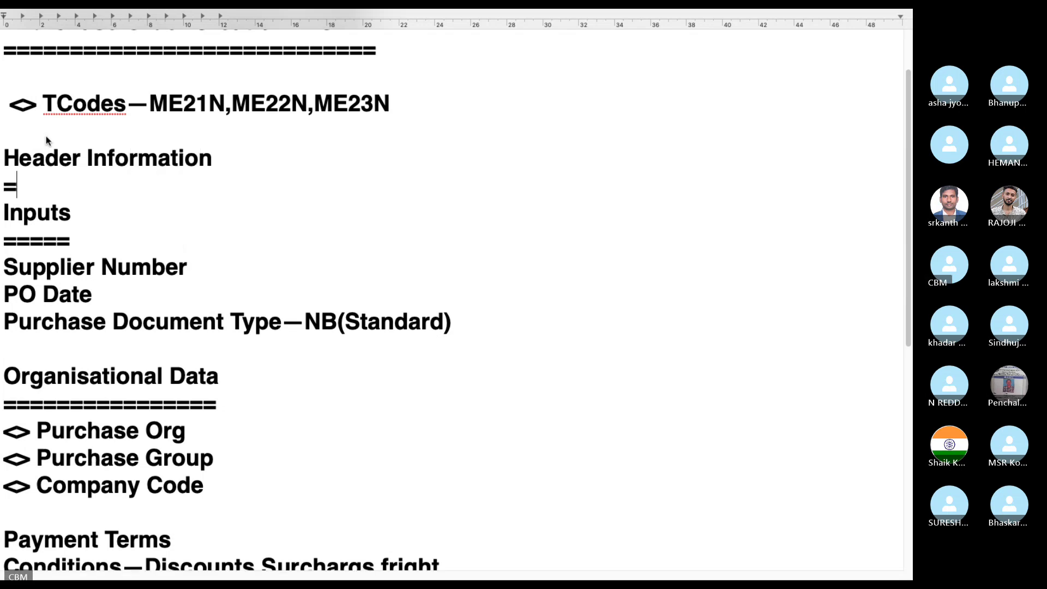
pyautogui.write('==================')
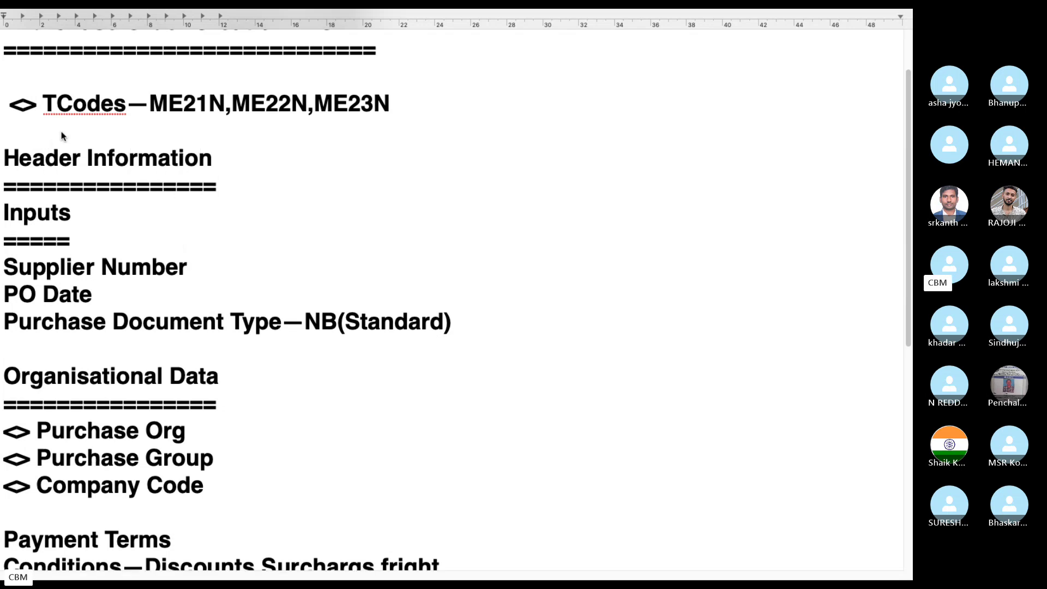
pyautogui.scroll(-3, 185, 202)
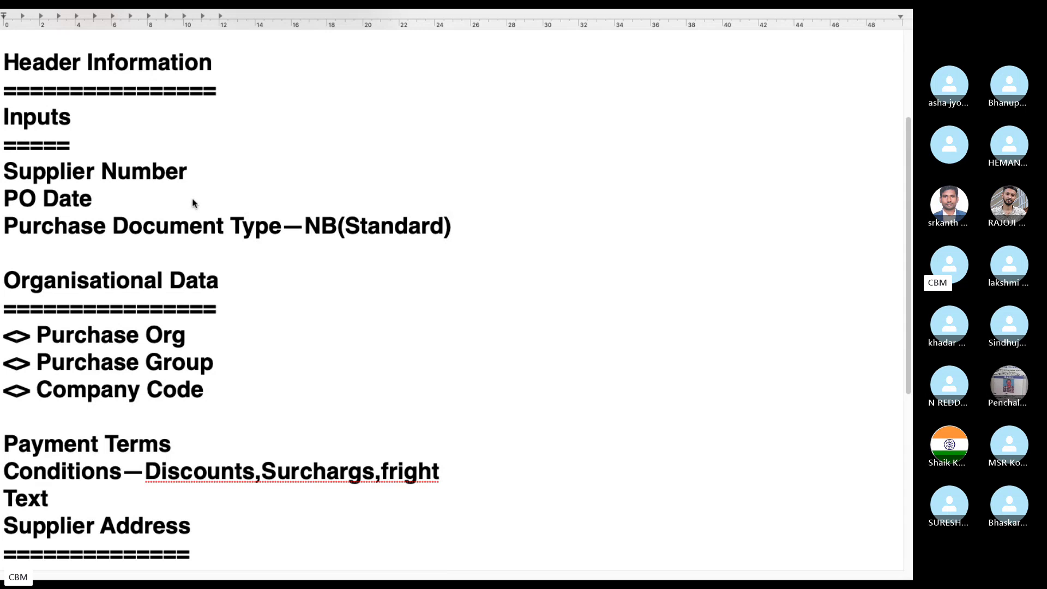
pyautogui.scroll(-1, 191, 203)
pyautogui.scroll(-2, 198, 202)
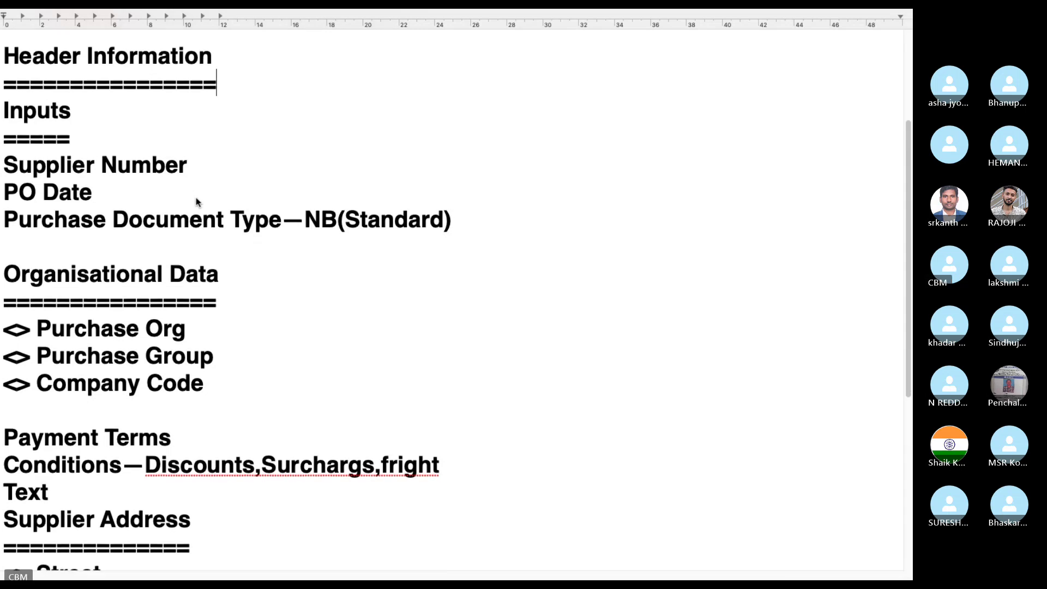
pyautogui.scroll(-1, 197, 202)
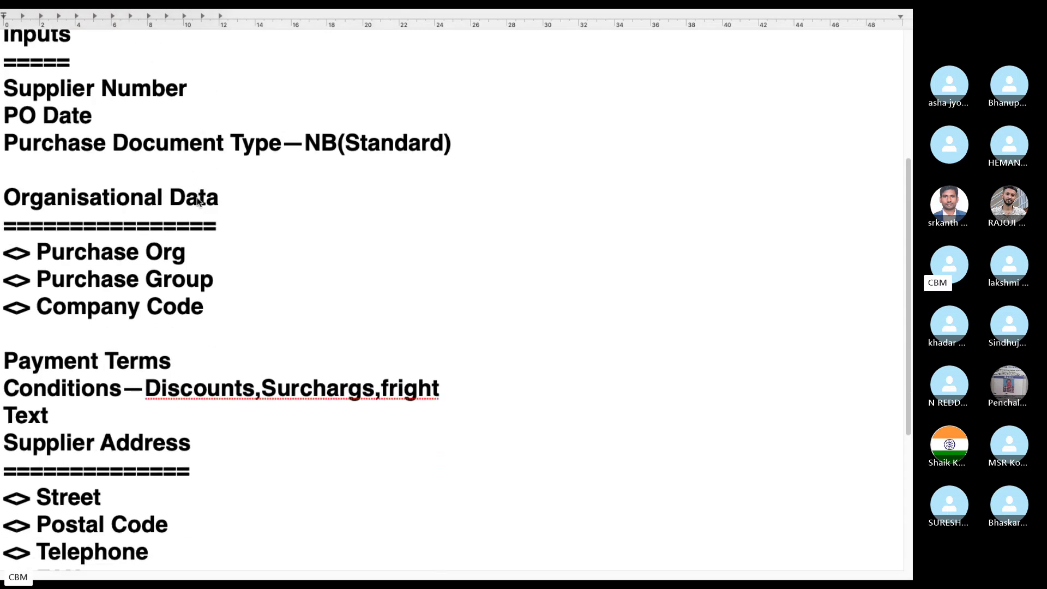
pyautogui.scroll(-1, 198, 202)
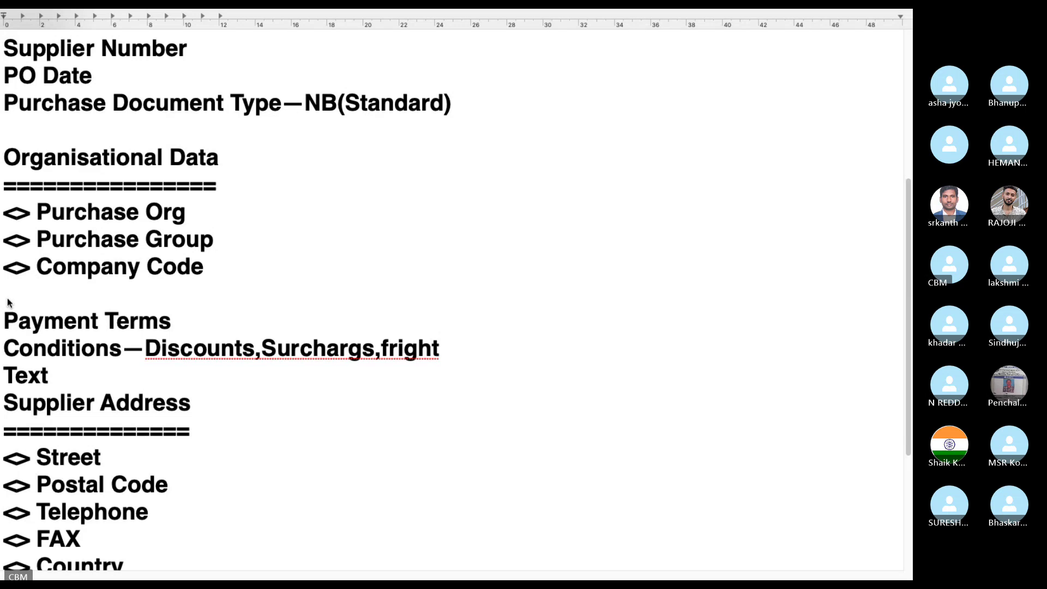
# Step: Type a row of '=' under Company Code to separate Organisational Data from Payment Terms
pyautogui.click(7, 292)
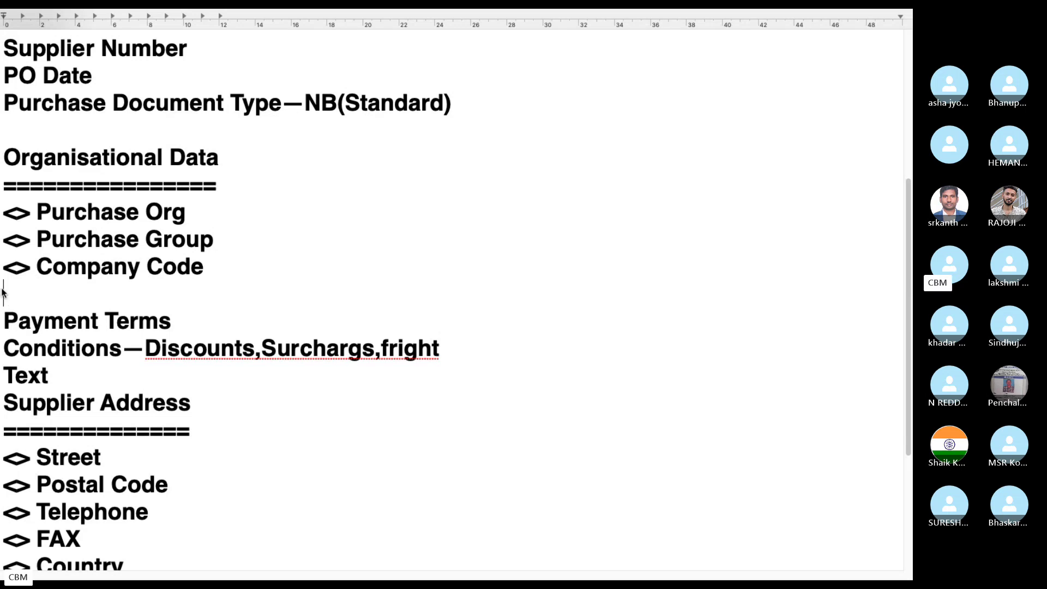
pyautogui.write('================')
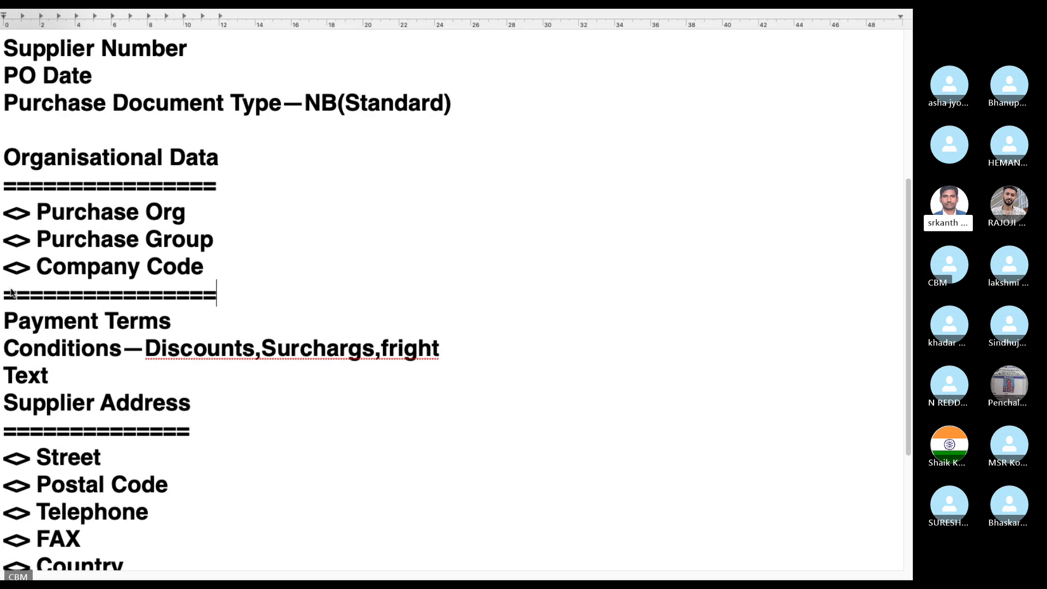
pyautogui.scroll(-1, 200, 371)
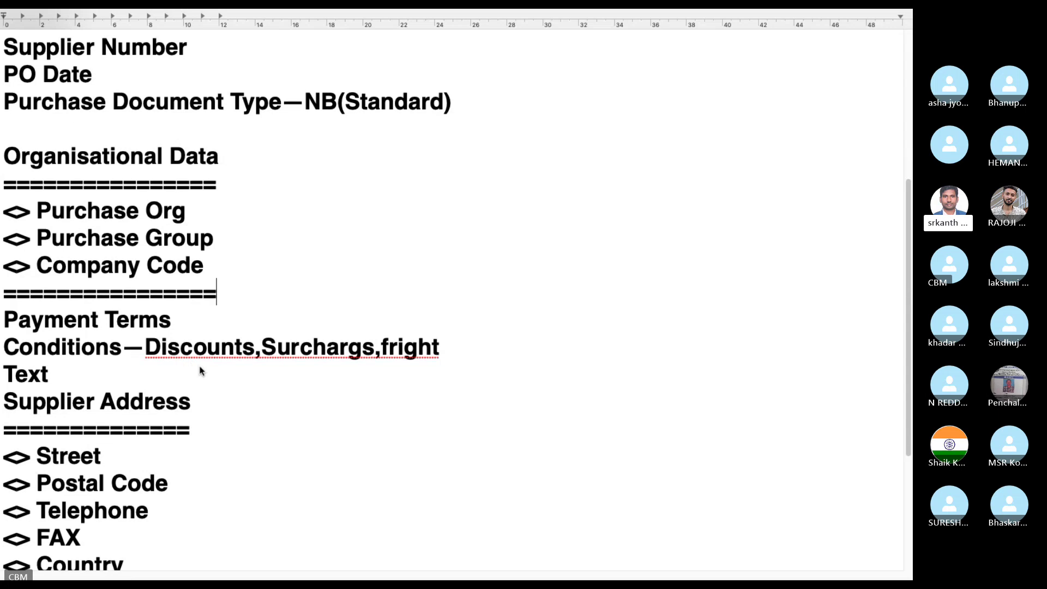
pyautogui.scroll(-5, 200, 370)
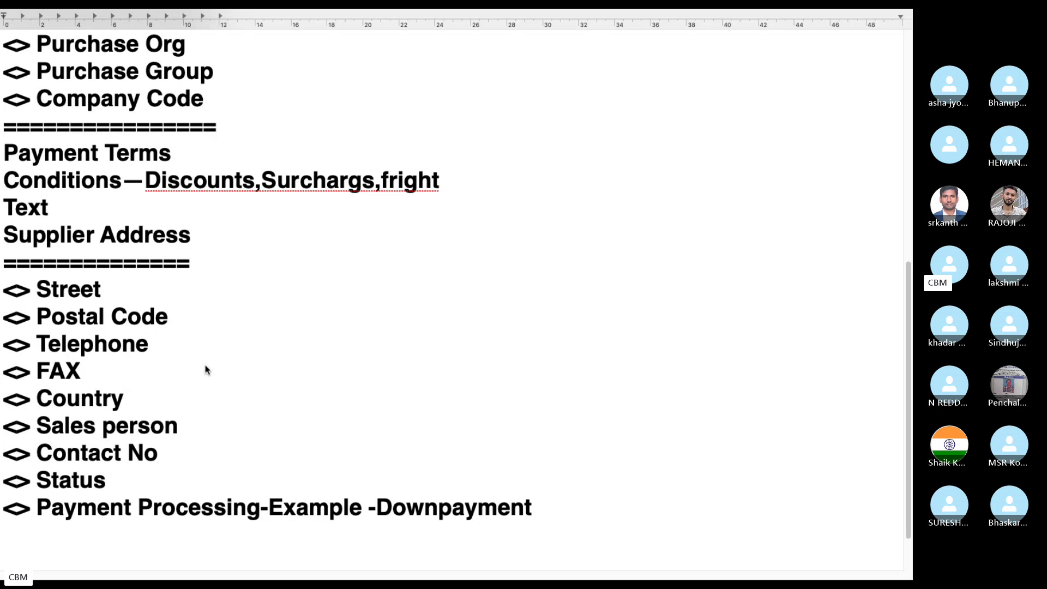
# Step: Back in the purchase order, check the Material search help, then open a new SAP Easy Access session
pyautogui.hotkey('ctrl', 'Left')
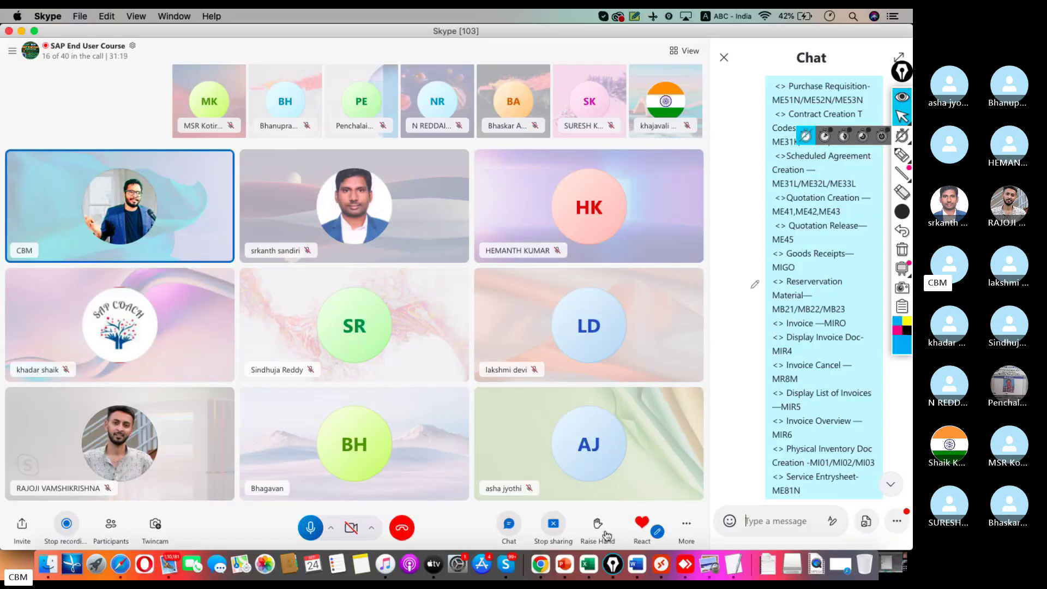
pyautogui.click(659, 566)
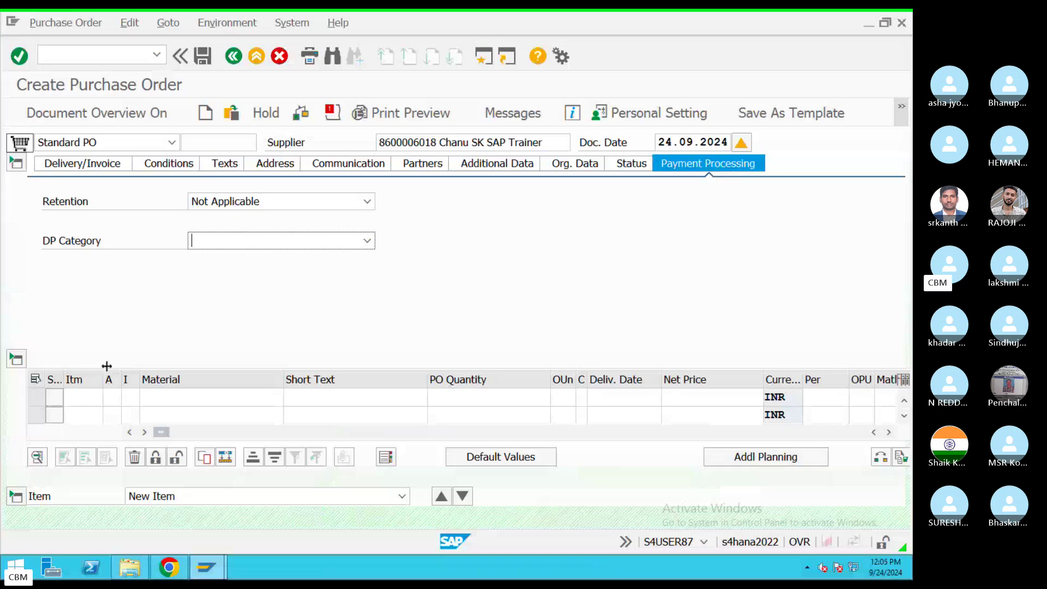
pyautogui.click(156, 390)
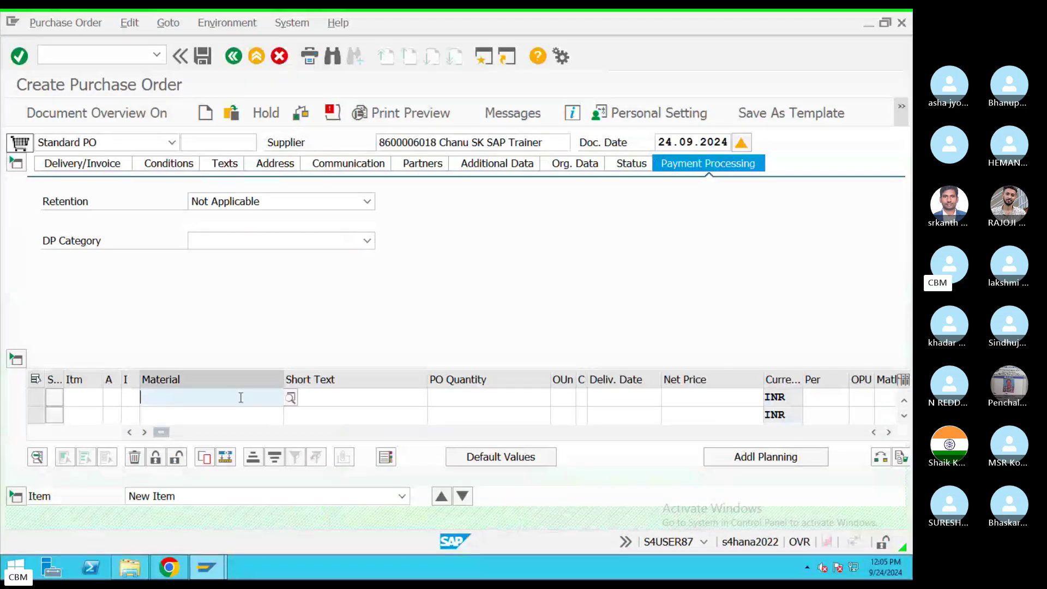
pyautogui.click(290, 397)
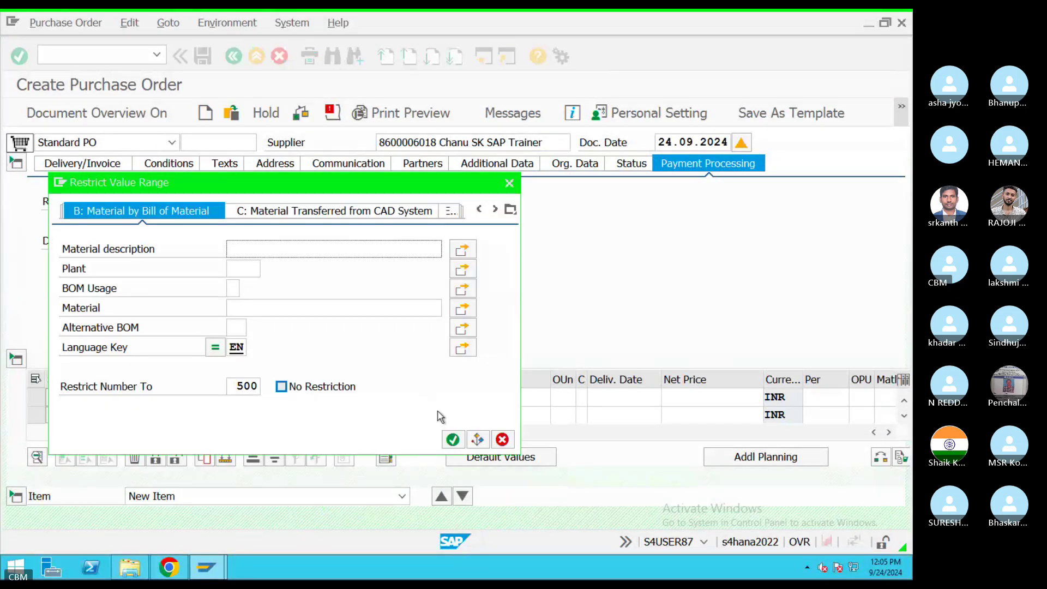
pyautogui.click(510, 184)
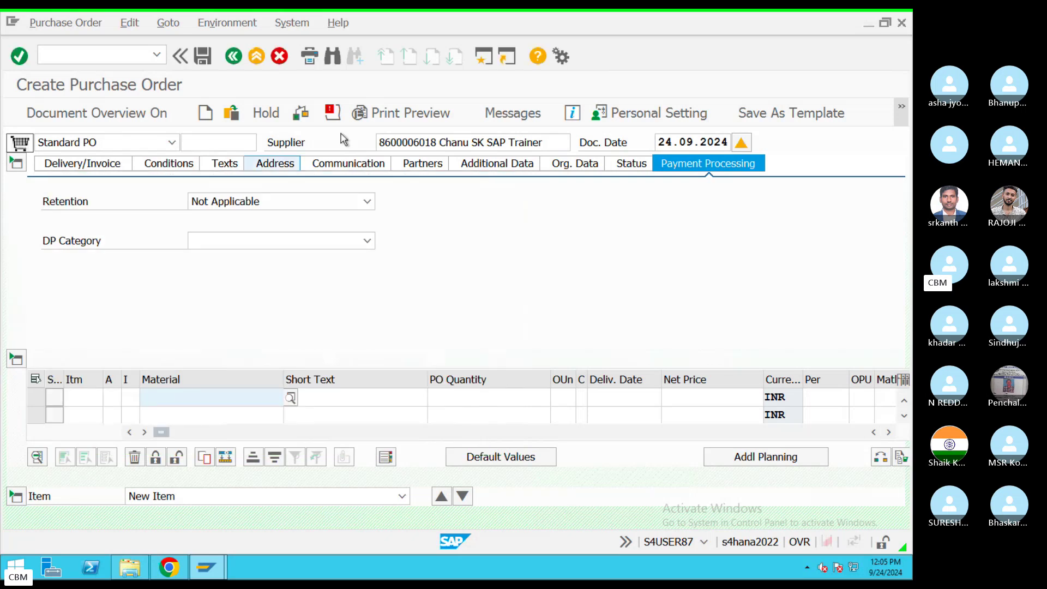
pyautogui.click(486, 62)
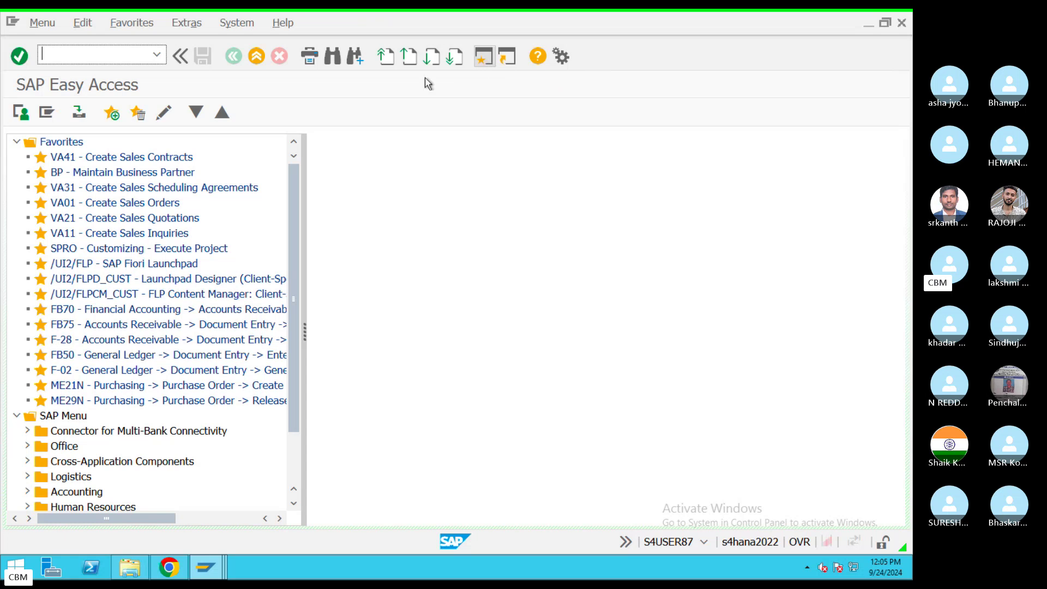
# Step: Run MM60 restricted to plant TAHY, listing its 13 materials with types, prices and creators
pyautogui.write('MM60')
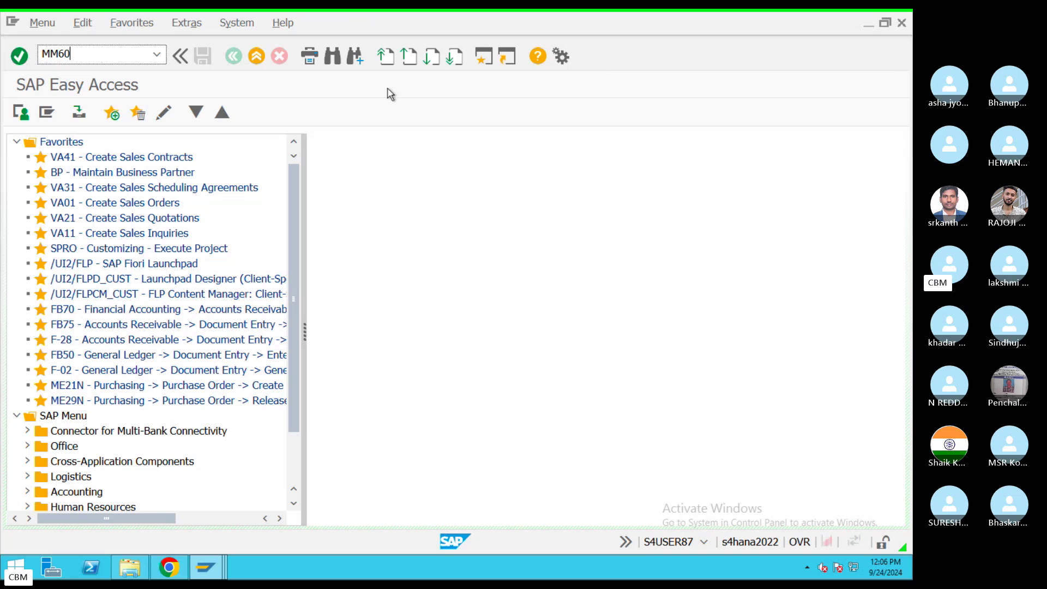
pyautogui.press('Return')
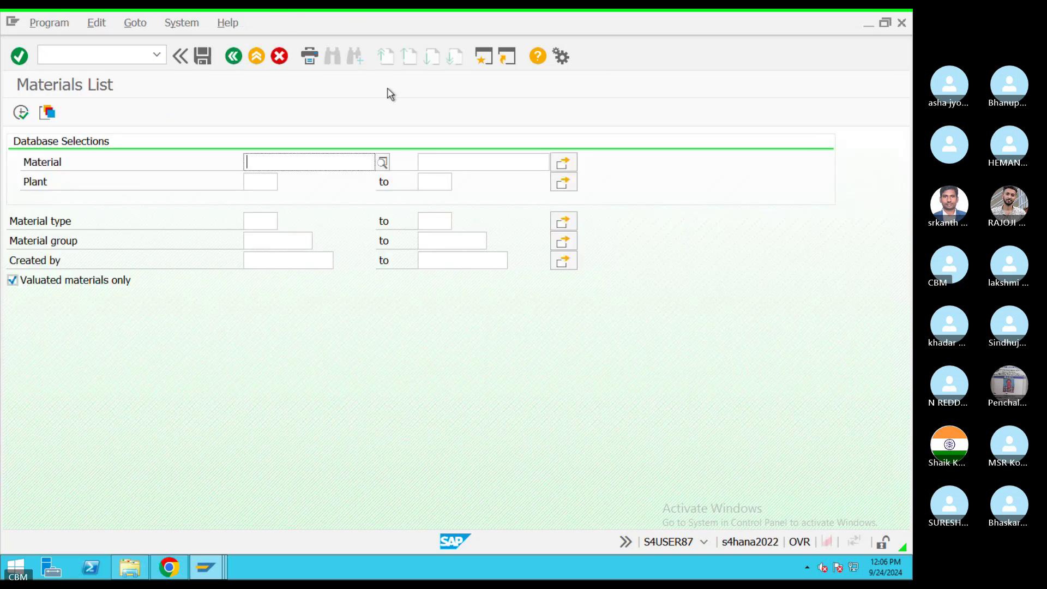
pyautogui.click(252, 188)
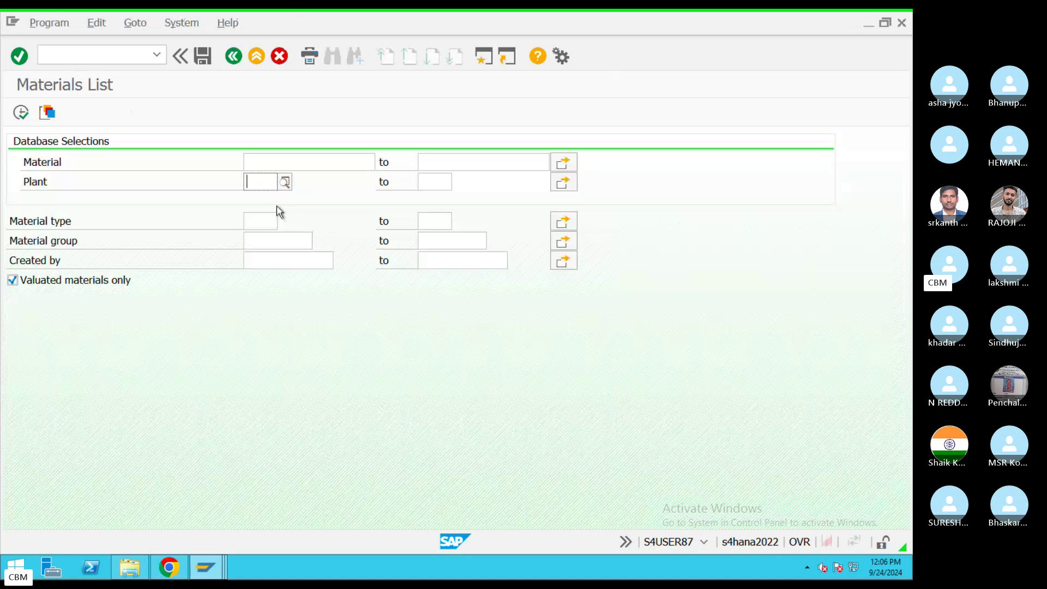
pyautogui.write('TAHY')
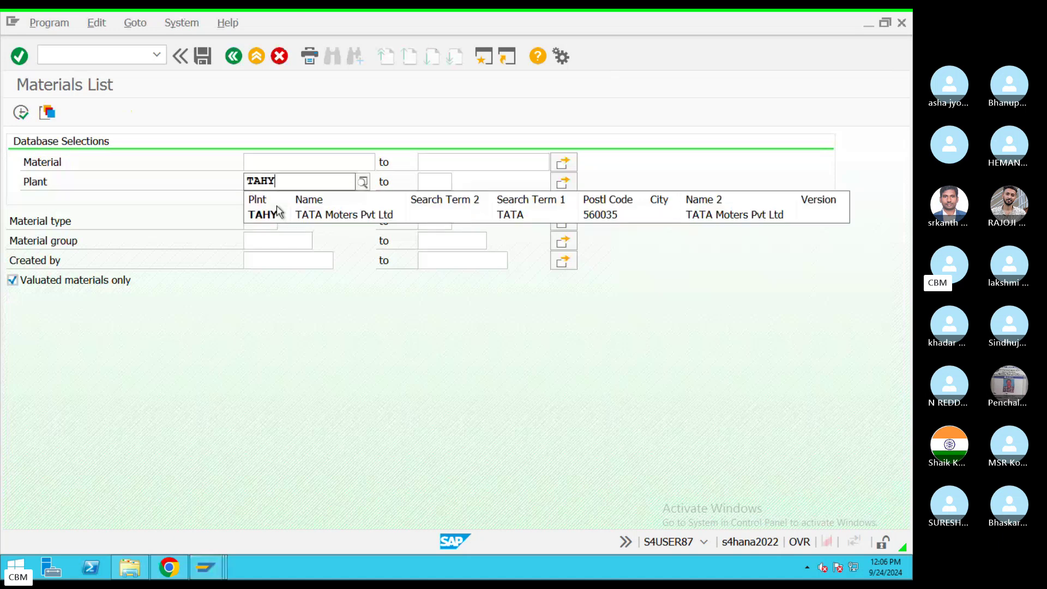
pyautogui.click(278, 213)
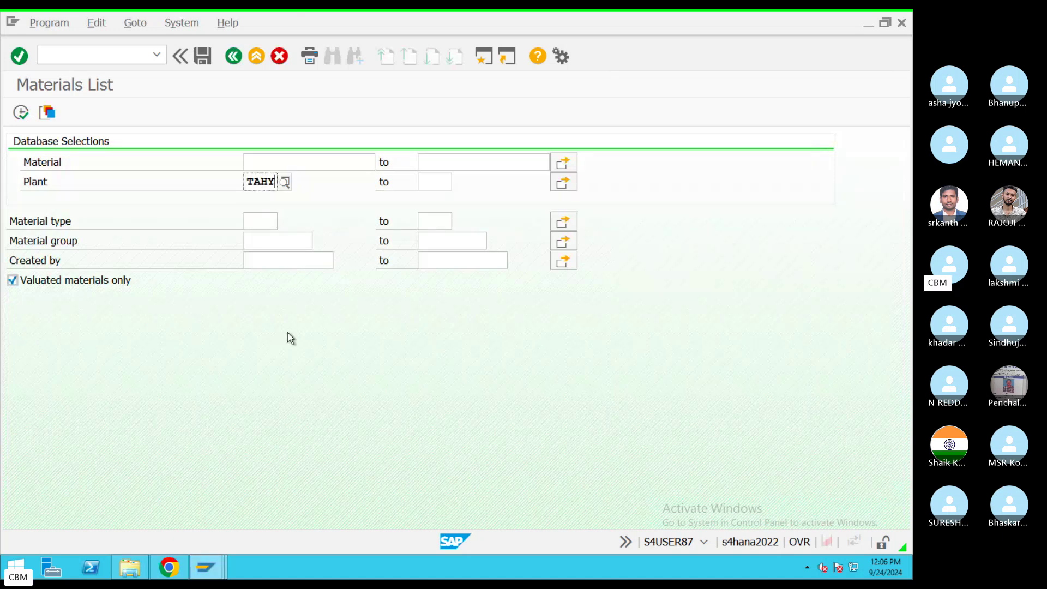
pyautogui.click(20, 112)
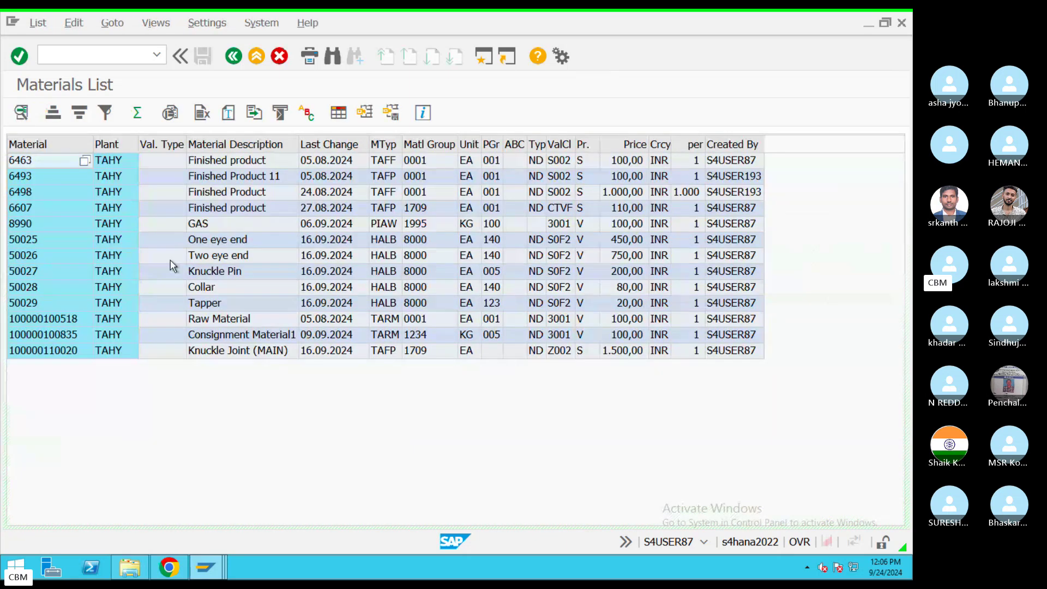
pyautogui.click(42, 320)
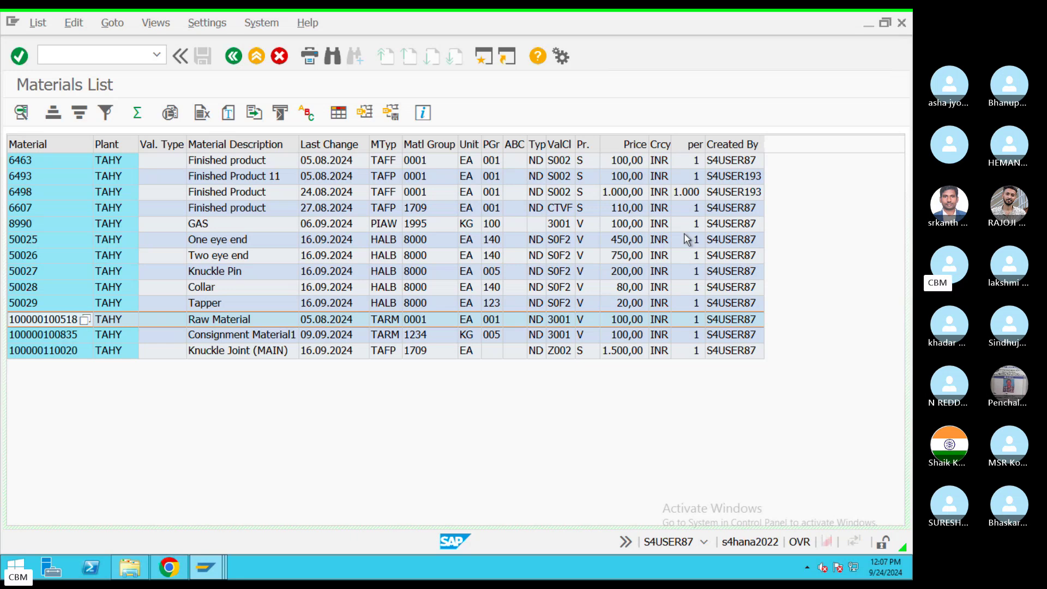
pyautogui.doubleClick(58, 322)
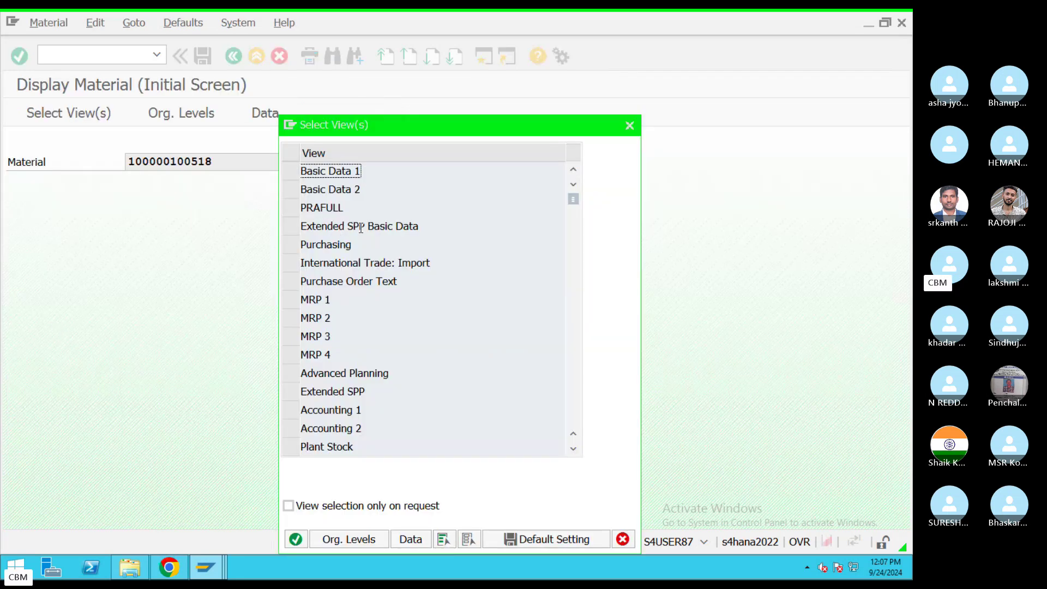
pyautogui.click(628, 126)
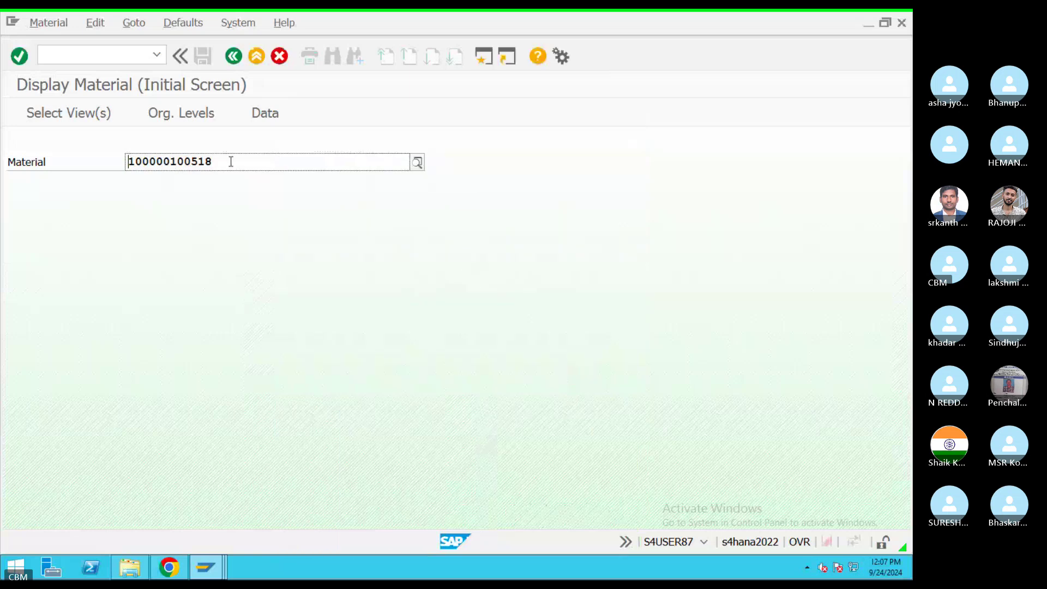
pyautogui.click(233, 55)
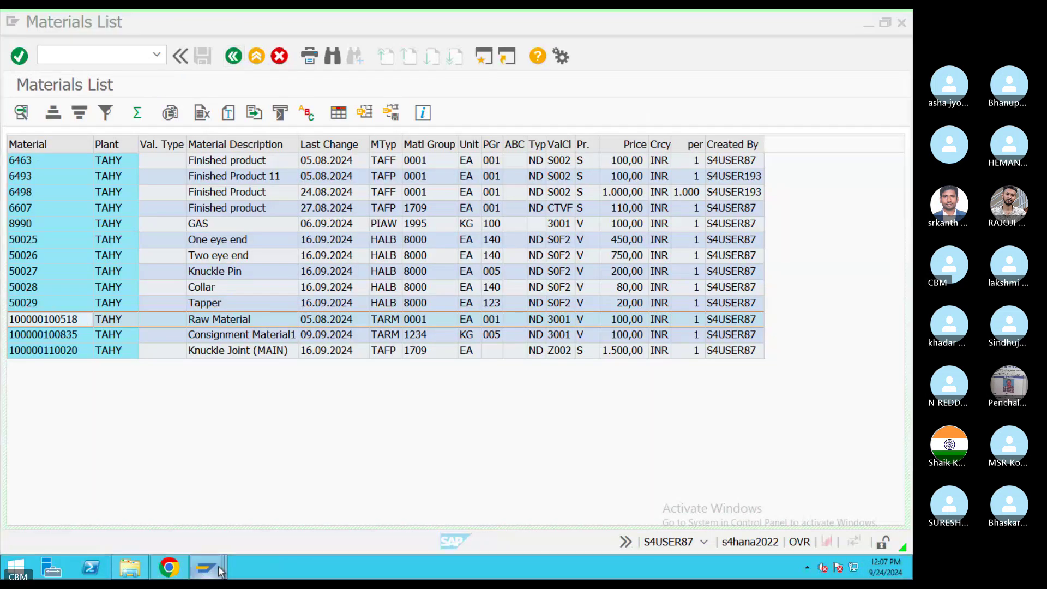
pyautogui.moveTo(201, 569)
pyautogui.click(179, 491)
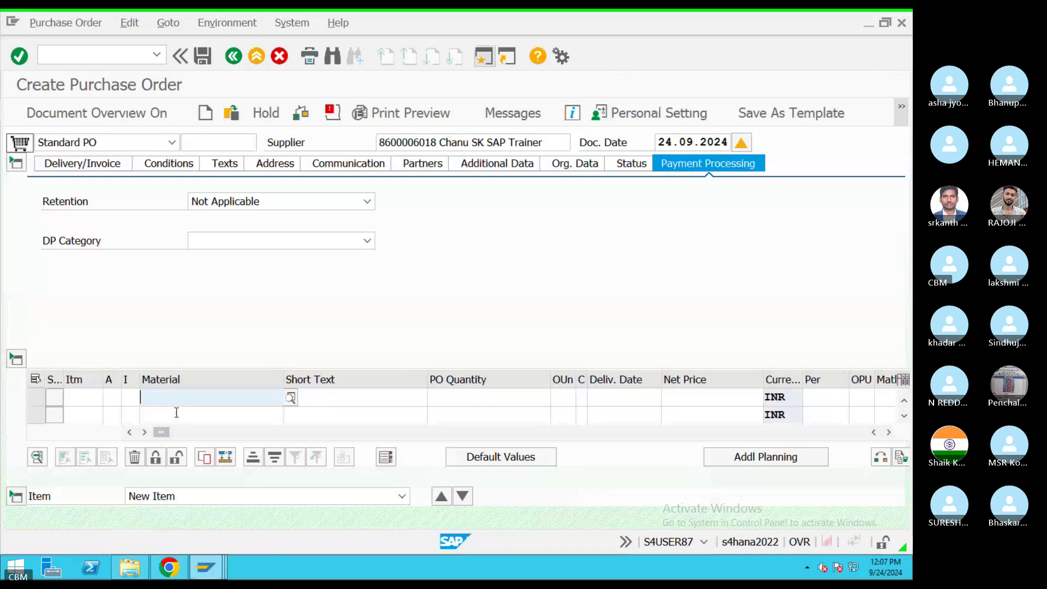
pyautogui.hotkey('ctrl', 'v')
pyautogui.click(454, 399)
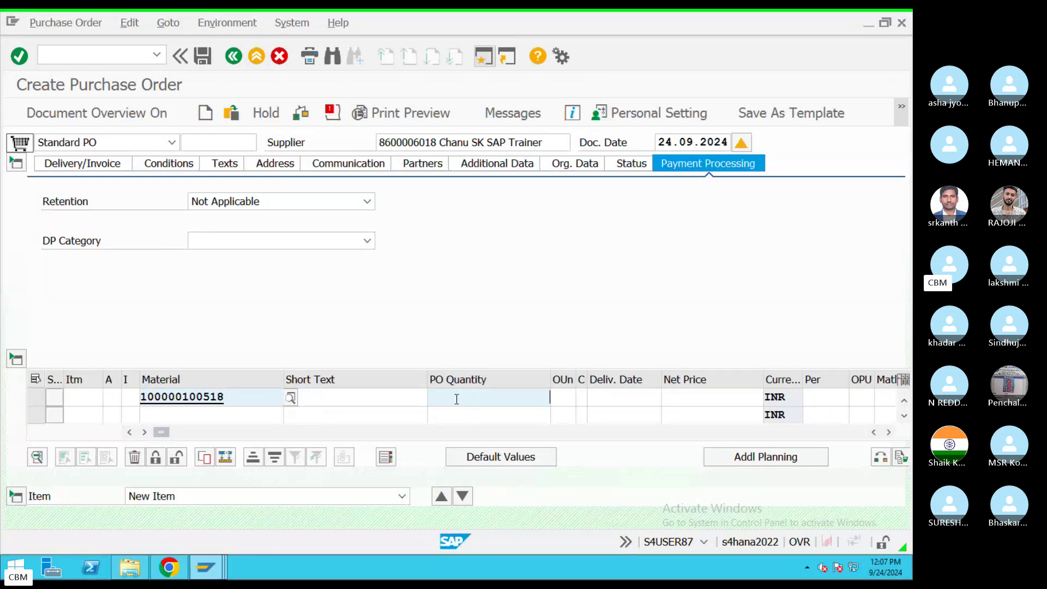
pyautogui.click(320, 390)
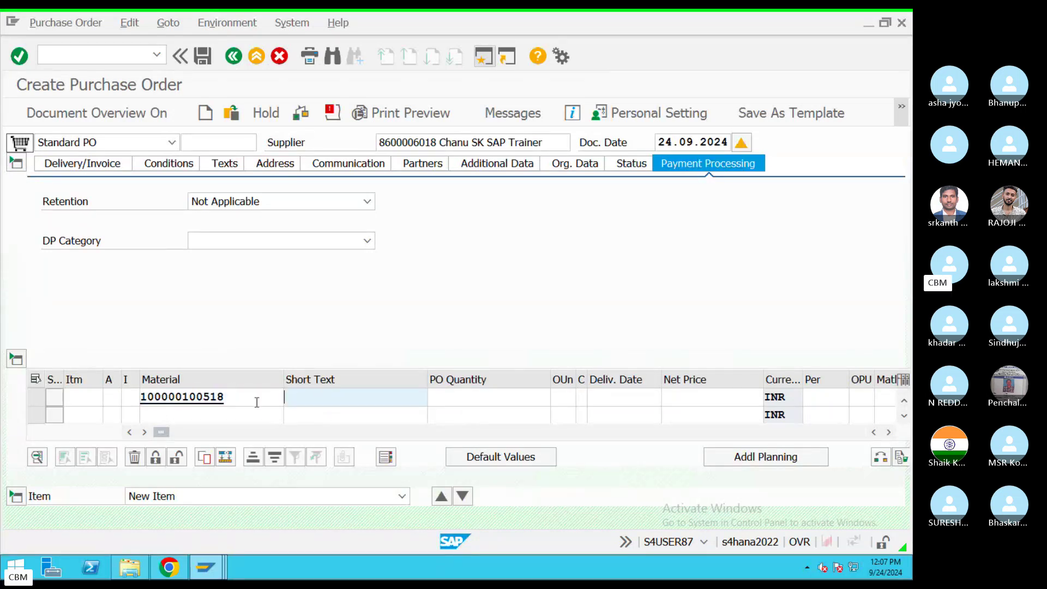
pyautogui.click(435, 400)
pyautogui.write('1')
pyautogui.write('0')
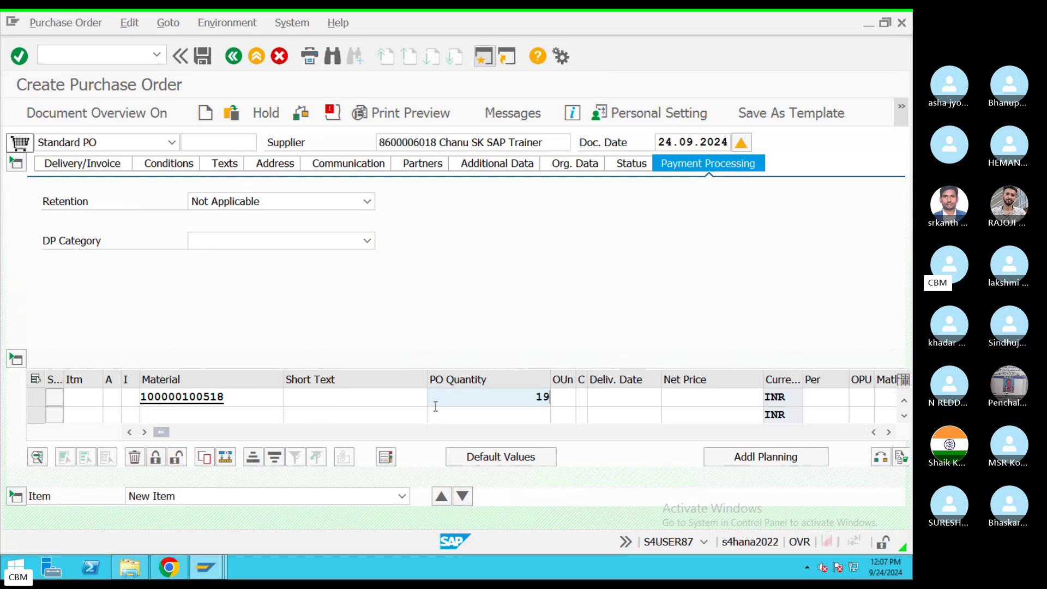
pyautogui.press('BackSpace')
pyautogui.write('00')
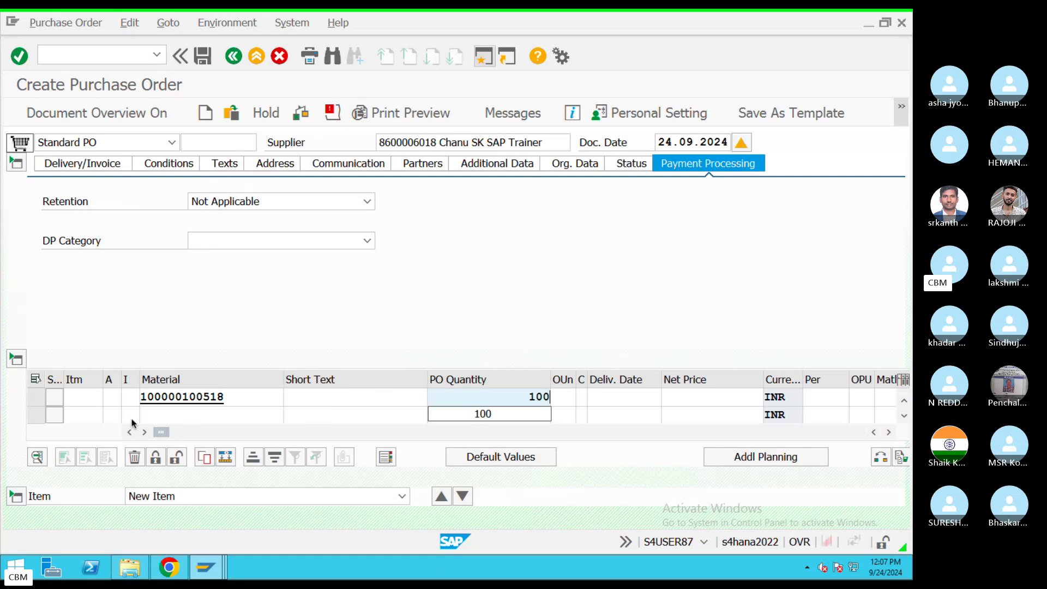
pyautogui.hotkey('ctrl', 'Left')
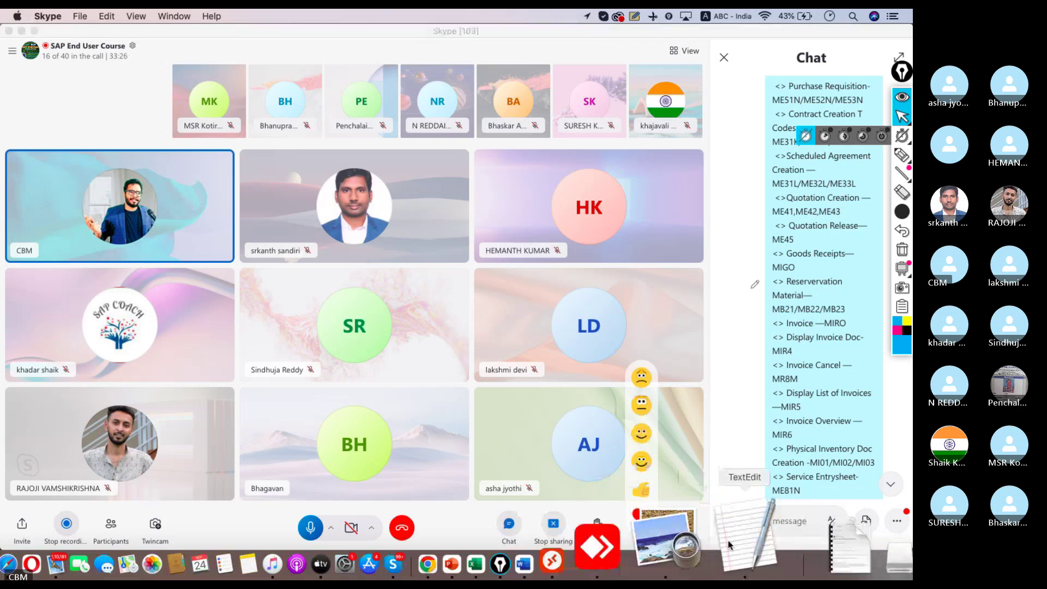
# Step: Add an underlined 'Material Information' heading with a 'Material Number' bullet to the notes
pyautogui.hotkey('ctrl', 'Right')
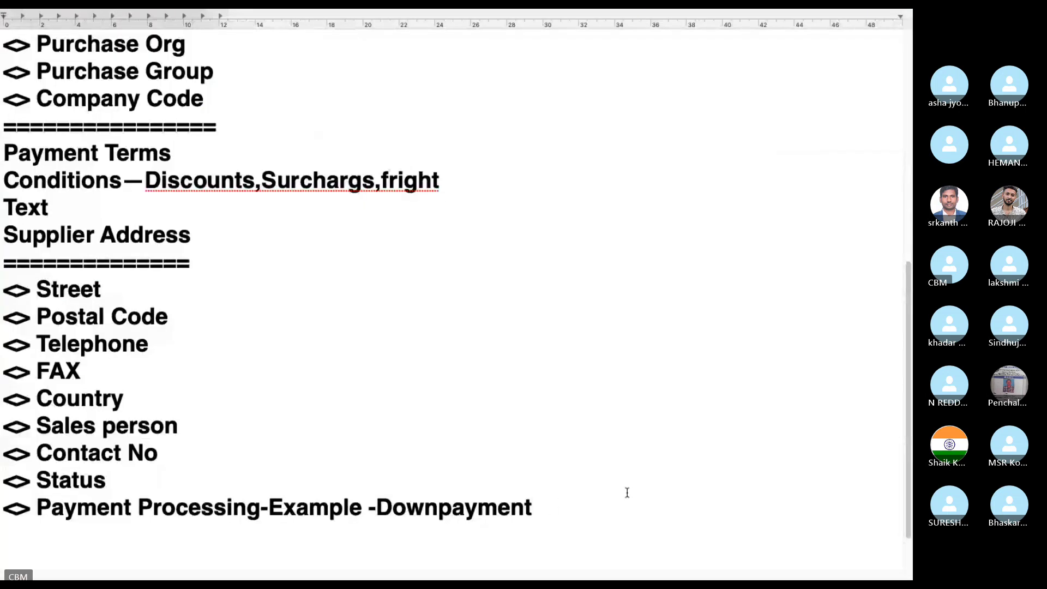
pyautogui.press('Return')
pyautogui.press('Return')
pyautogui.write('Mat')
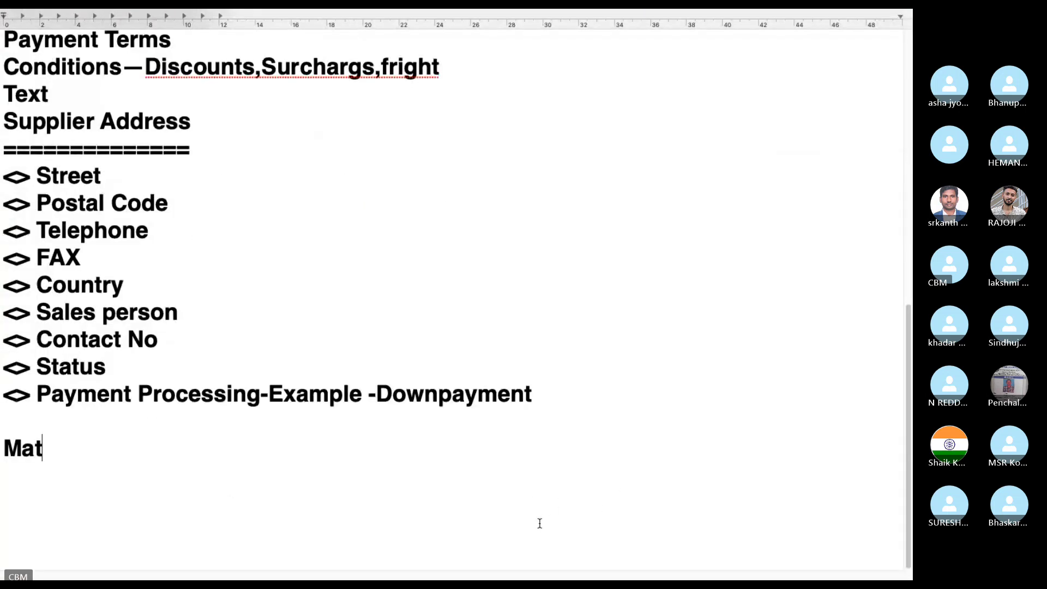
pyautogui.write('erial Infom')
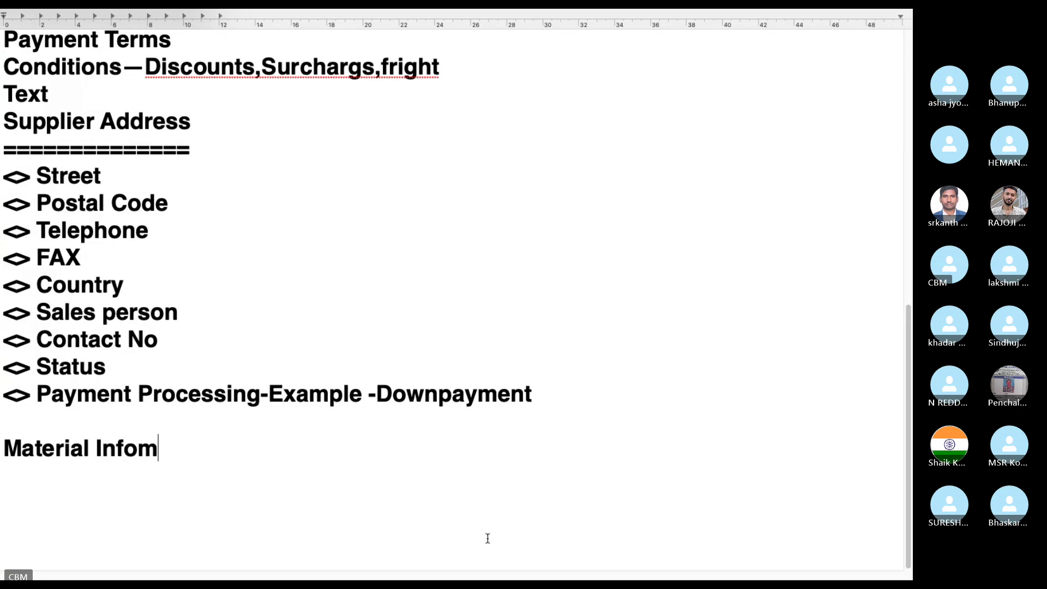
pyautogui.press('BackSpace')
pyautogui.write('rmation')
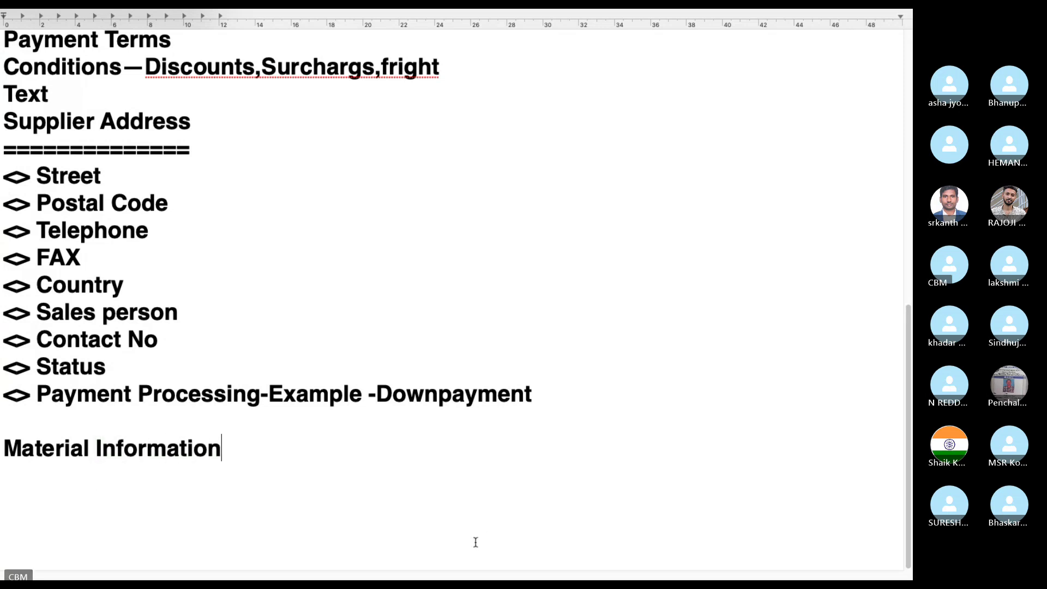
pyautogui.press('Return')
pyautogui.write('===')
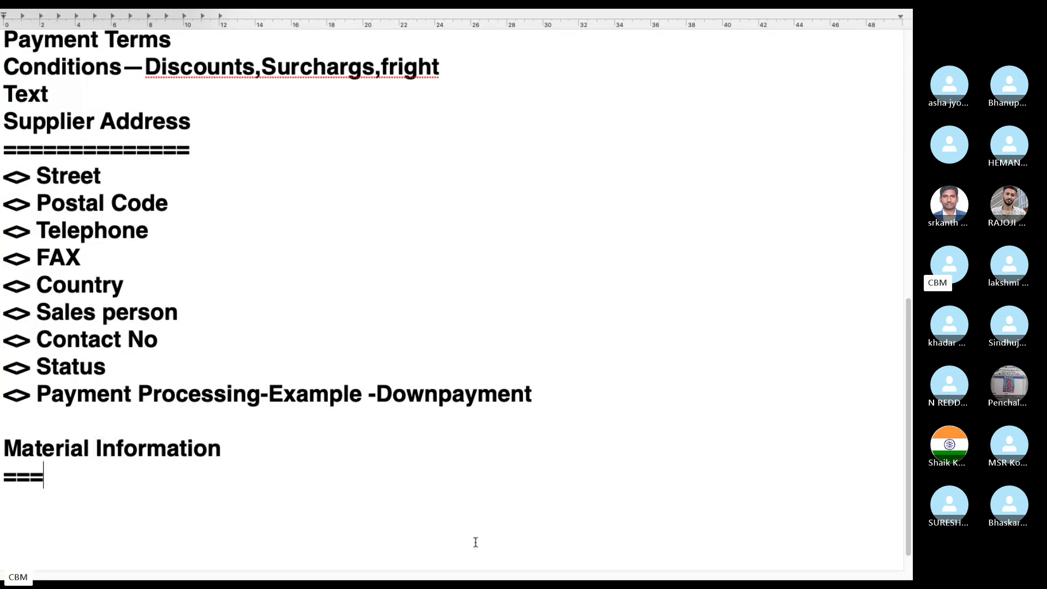
pyautogui.write('===============')
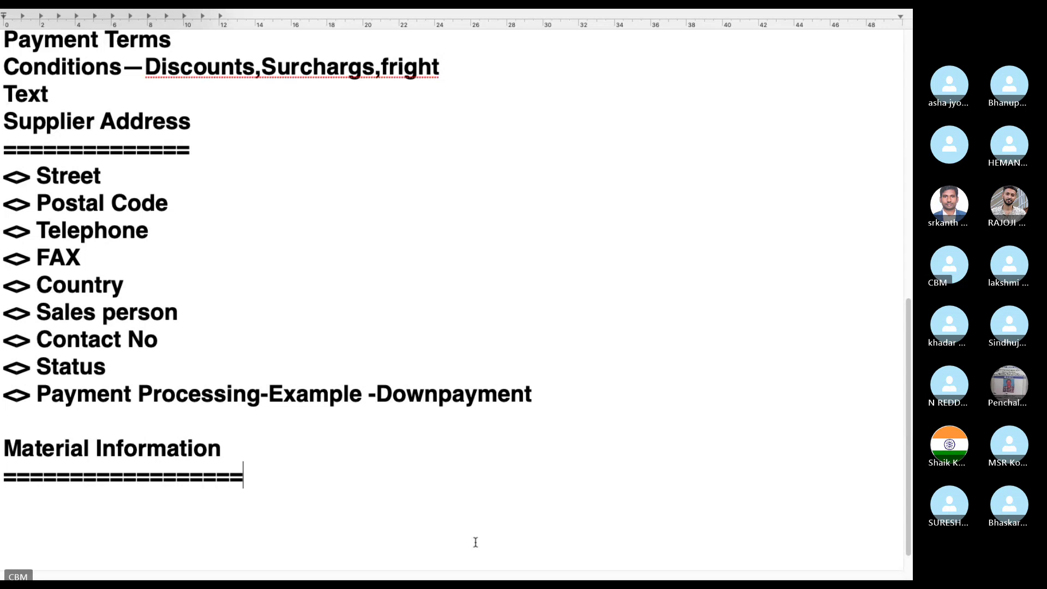
pyautogui.press('Return')
pyautogui.write('<> Mateial')
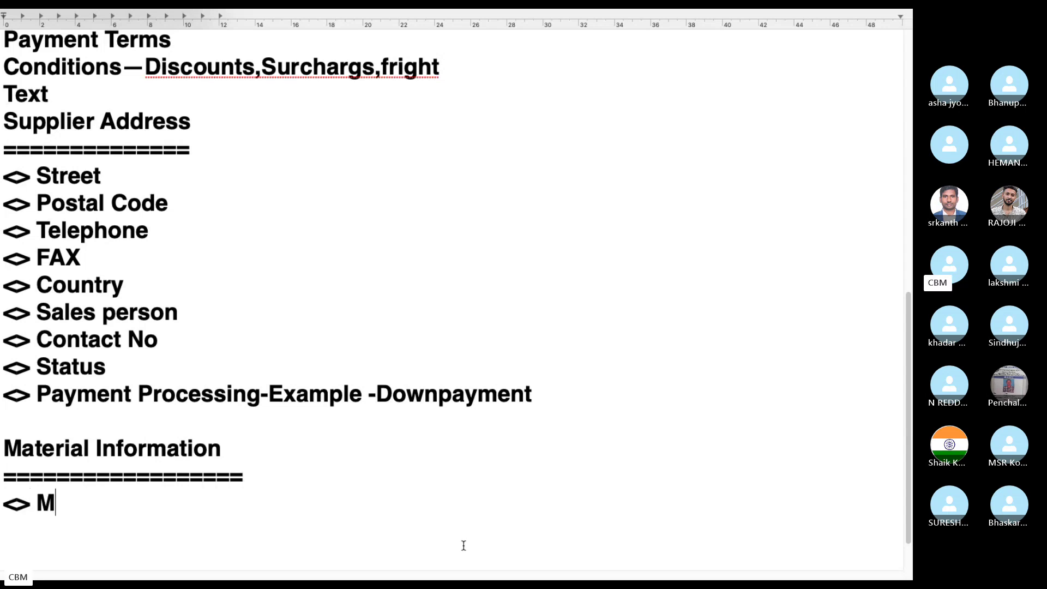
pyautogui.press('BackSpace')
pyautogui.press('BackSpace')
pyautogui.press('BackSpace')
pyautogui.write('ri')
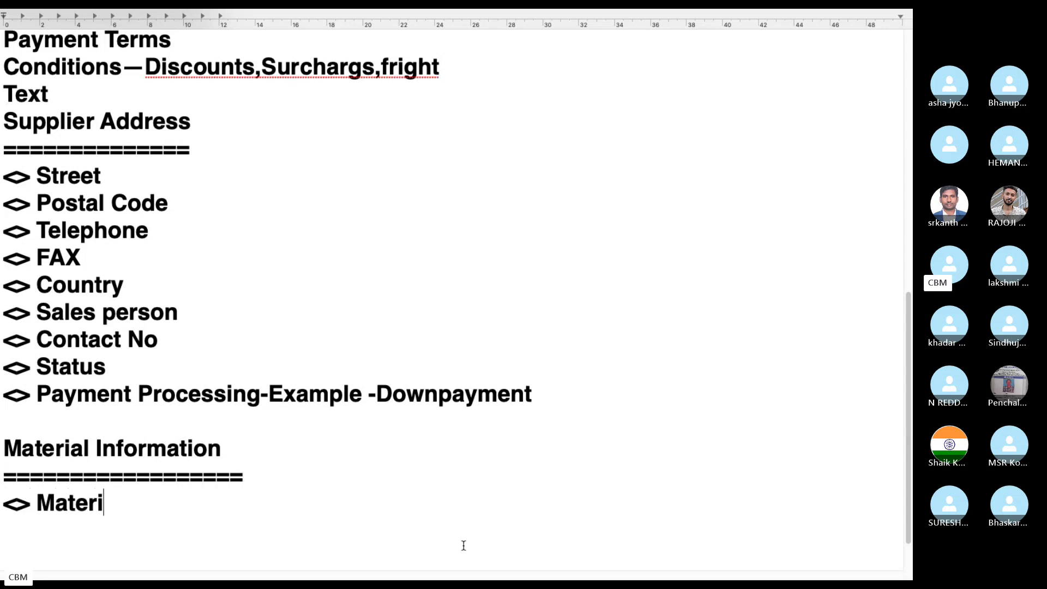
pyautogui.write('al Number')
pyautogui.press('Return')
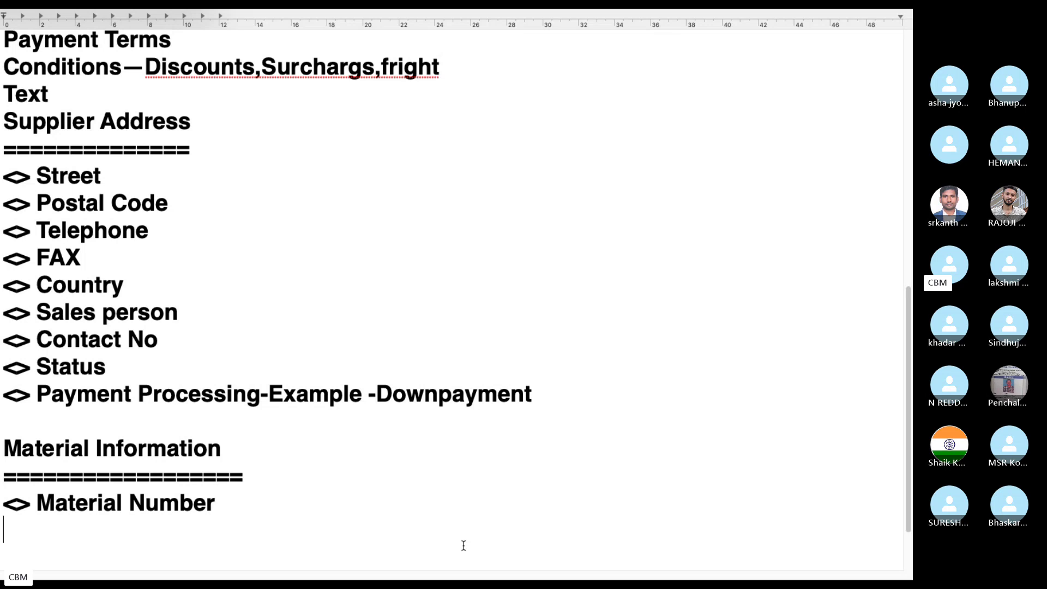
# Step: Add bullets for Quantity, Delivery date, Price and Material group
pyautogui.write('<> Quanitit')
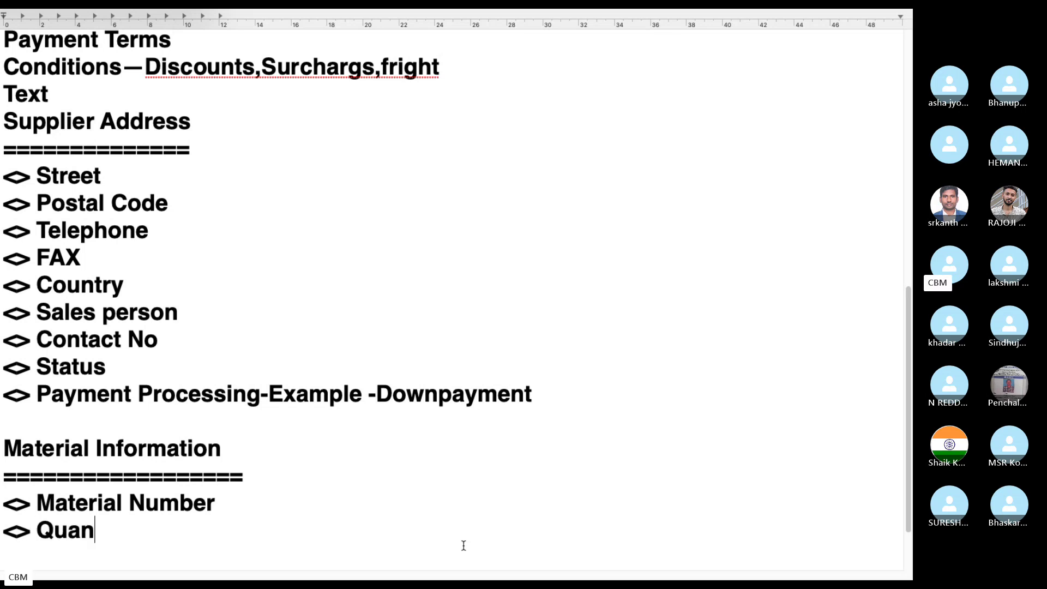
pyautogui.press('BackSpace')
pyautogui.press('BackSpace')
pyautogui.press('BackSpace')
pyautogui.press('BackSpace')
pyautogui.write('tity')
pyautogui.press('Return')
pyautogui.write('<> Del')
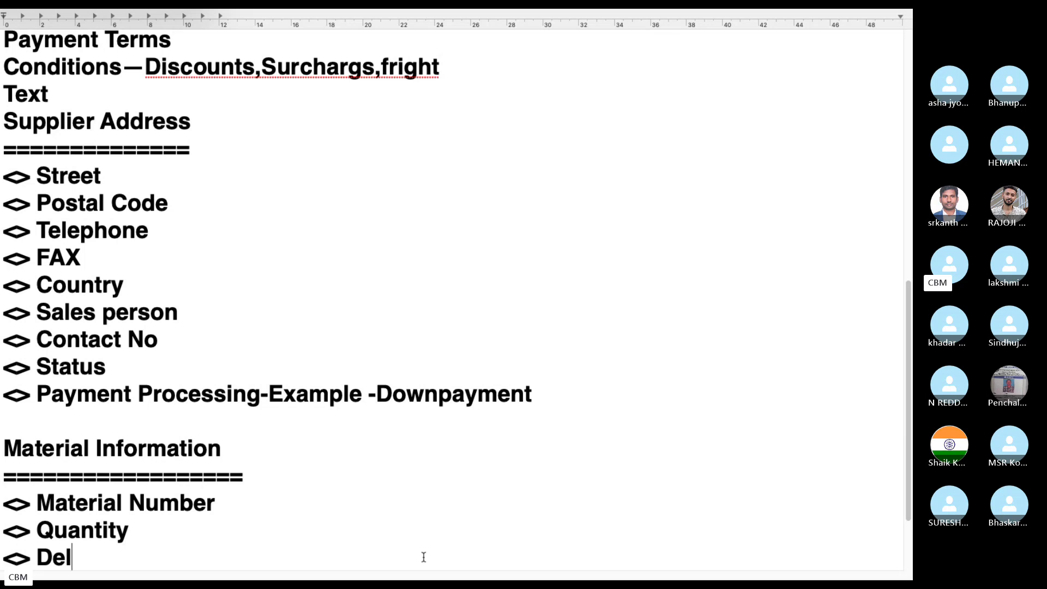
pyautogui.write('ivery date')
pyautogui.press('Return')
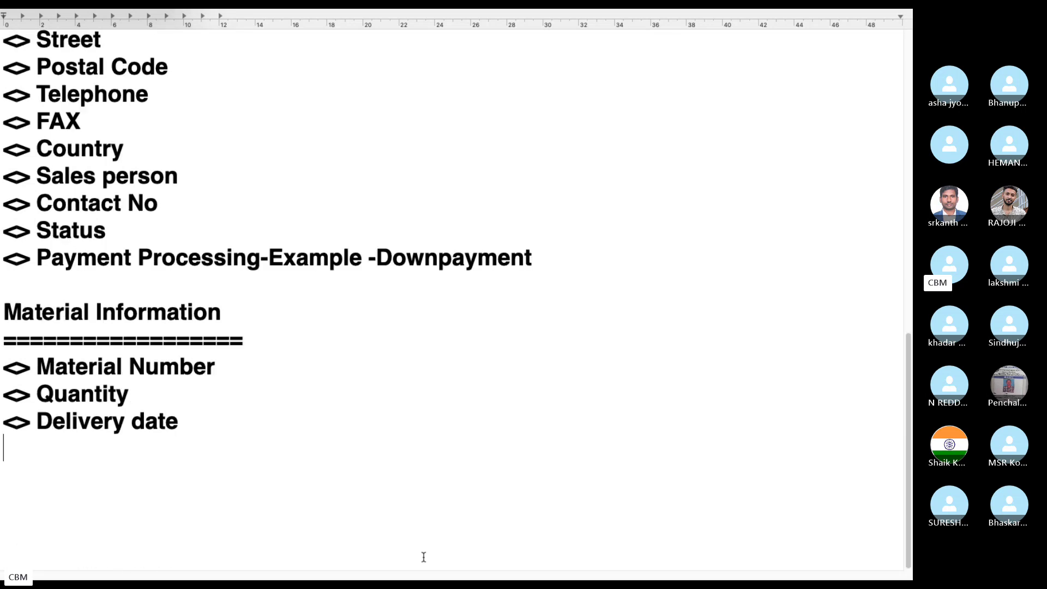
pyautogui.write('<> Price')
pyautogui.press('Return')
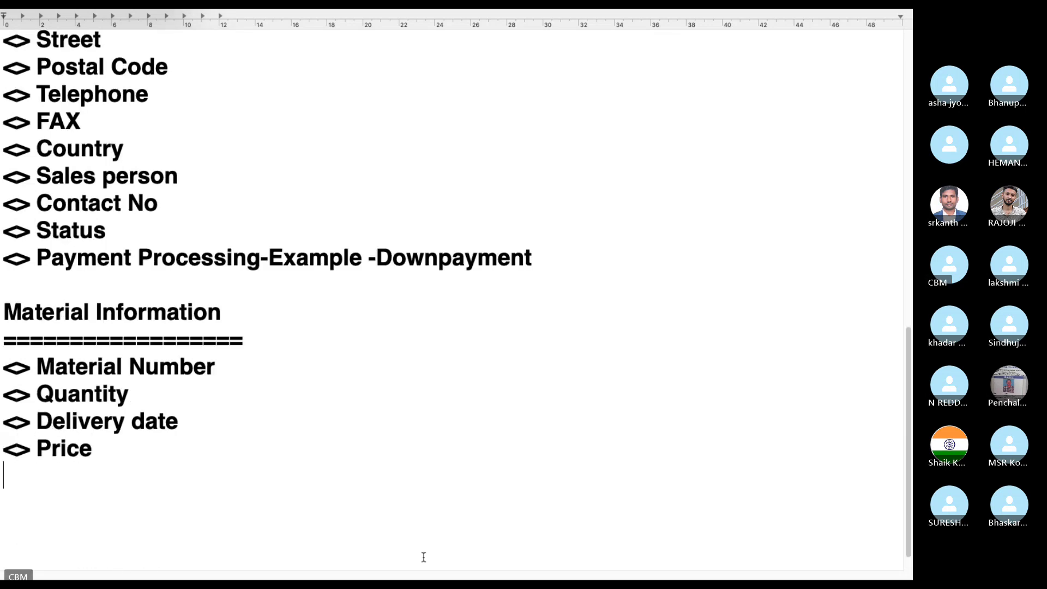
pyautogui.write('<> Material group')
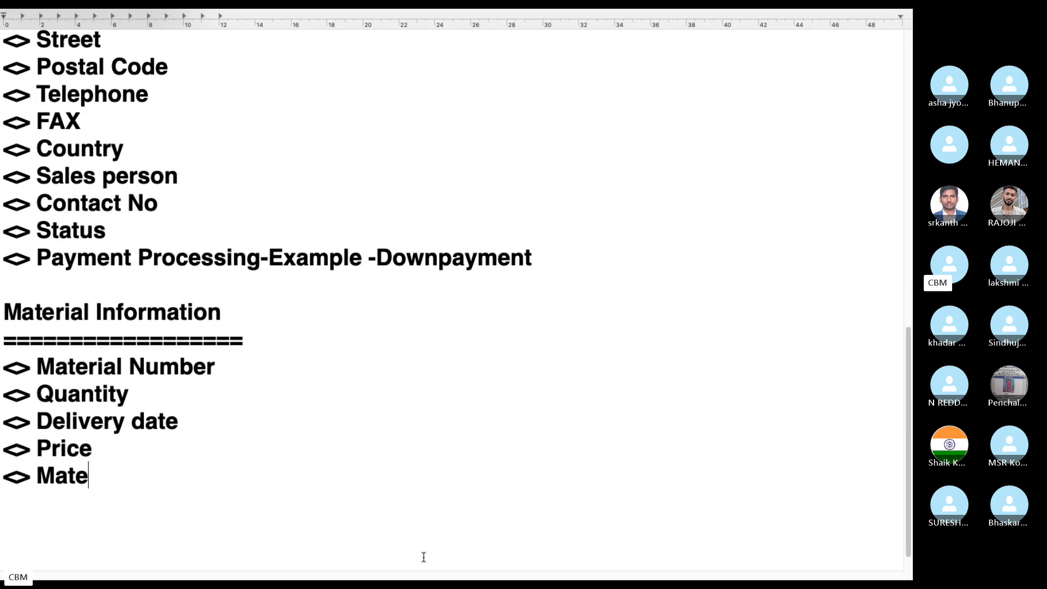
# Step: Add 'Plant No' and 'Storage Location' bullets to the list
pyautogui.press('Return')
pyautogui.write('<> P;a')
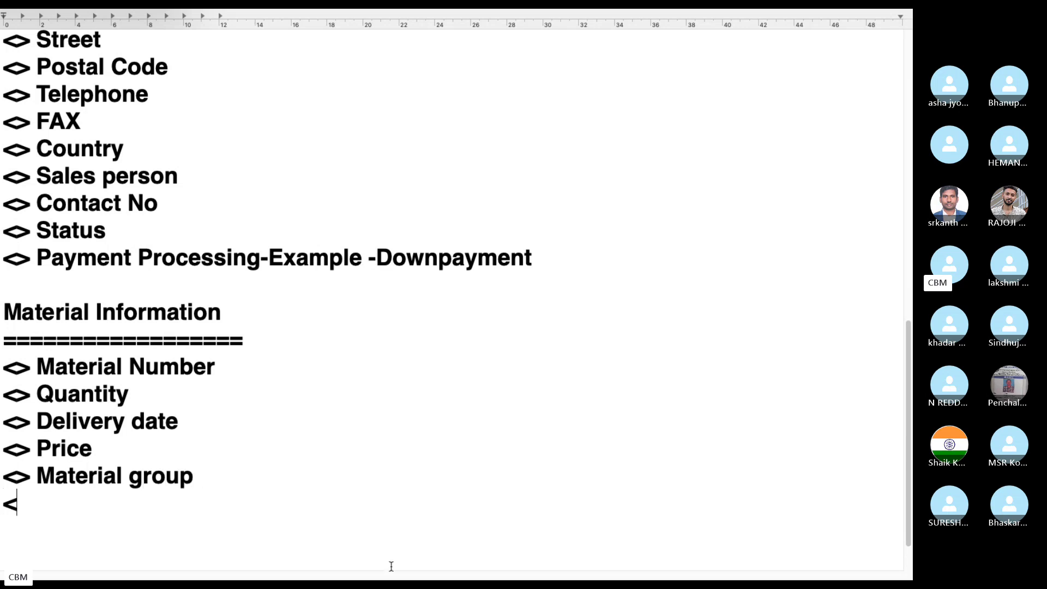
pyautogui.press('BackSpace')
pyautogui.press('BackSpace')
pyautogui.write('la')
pyautogui.press('BackSpace')
pyautogui.write('an No')
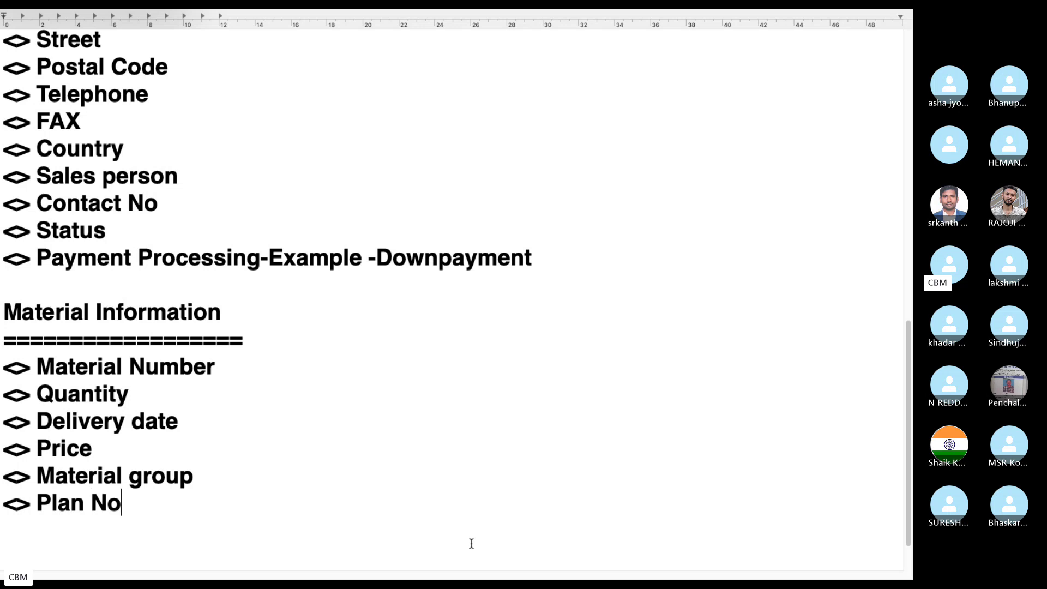
pyautogui.press('Return')
pyautogui.write('<>')
pyautogui.click(92, 502)
pyautogui.write('t')
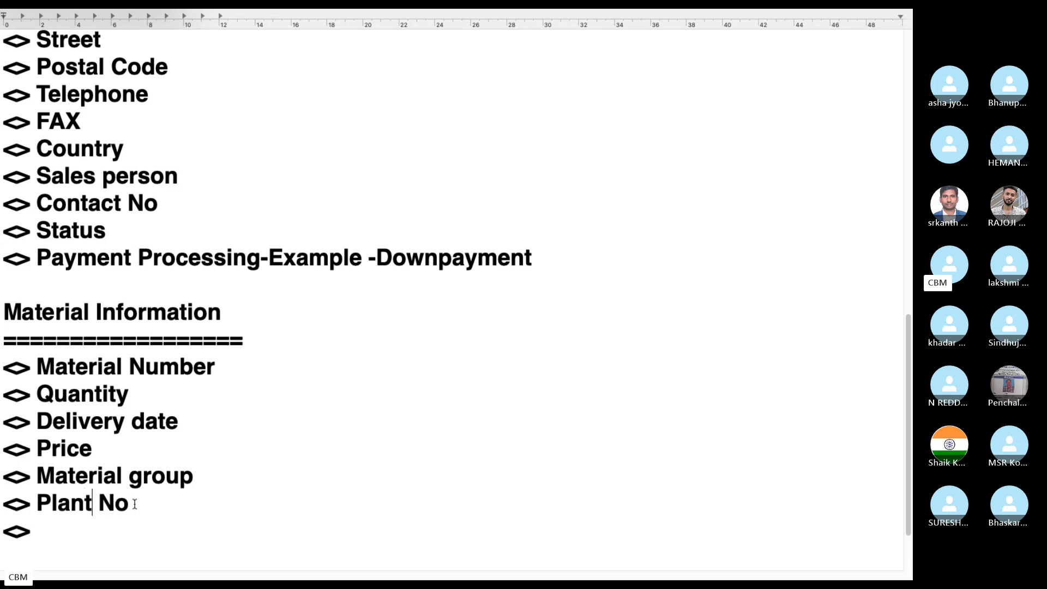
pyautogui.press('End')
pyautogui.click(73, 521)
pyautogui.write('Storage Locatiopn')
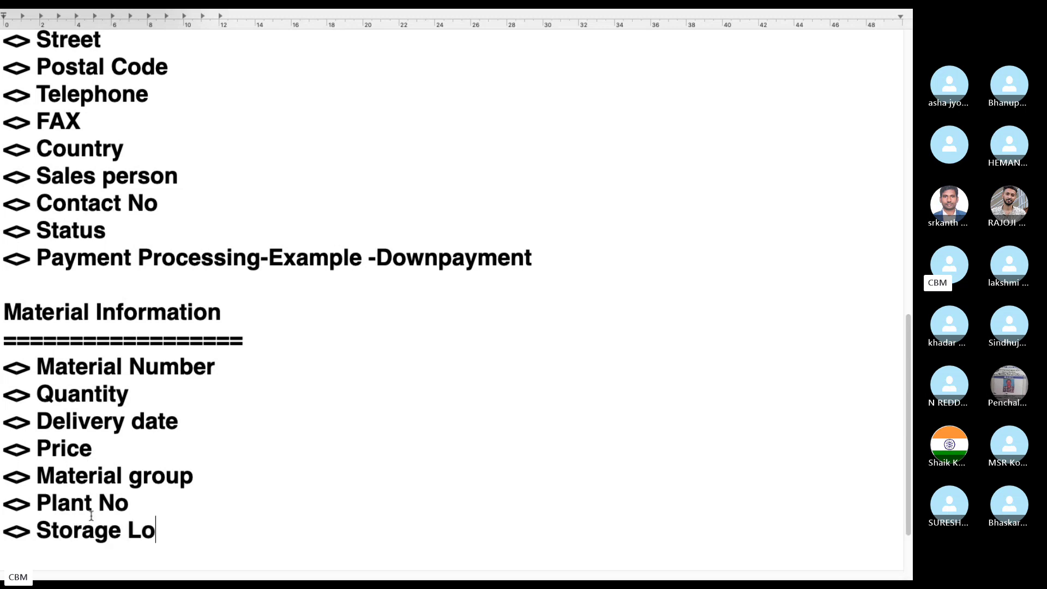
pyautogui.press('BackSpace')
pyautogui.press('BackSpace')
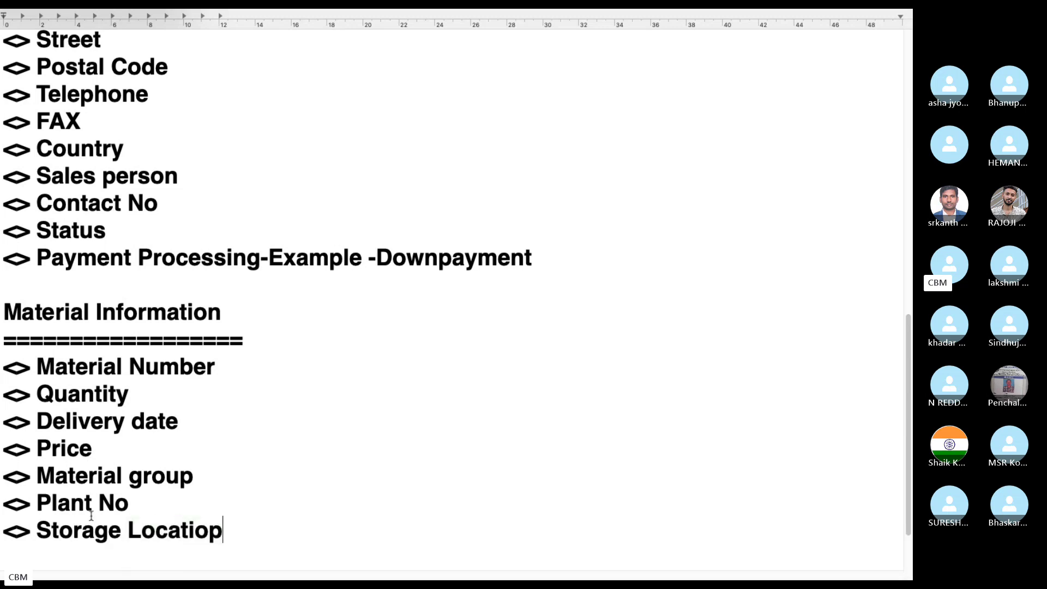
pyautogui.write('n')
# Step: Look at the item's order unit cell in the SAP purchase order, then return to the notes
pyautogui.hotkey('ctrl', 'Left')
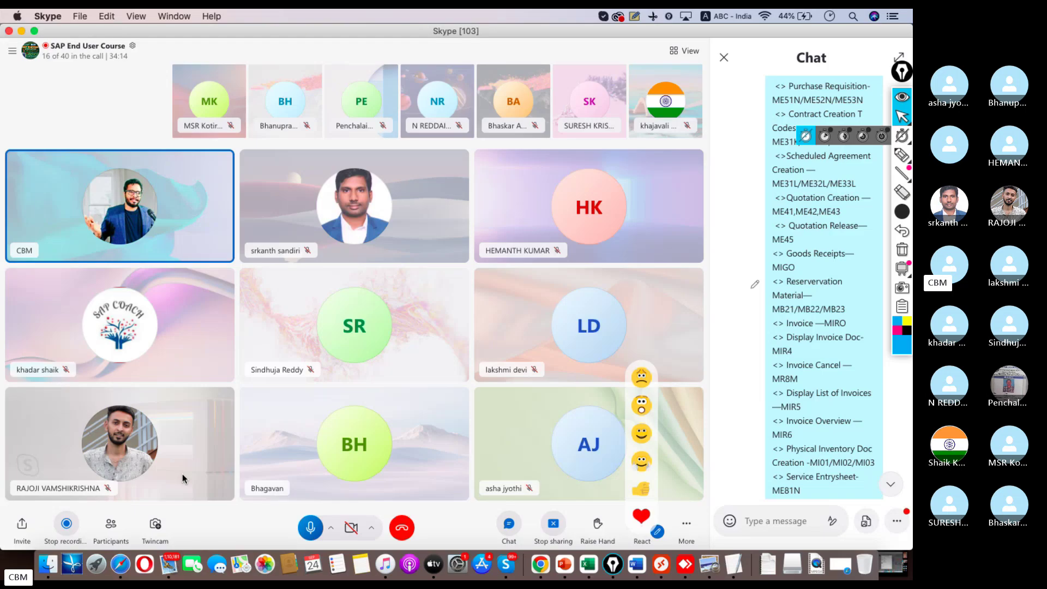
pyautogui.click(688, 533)
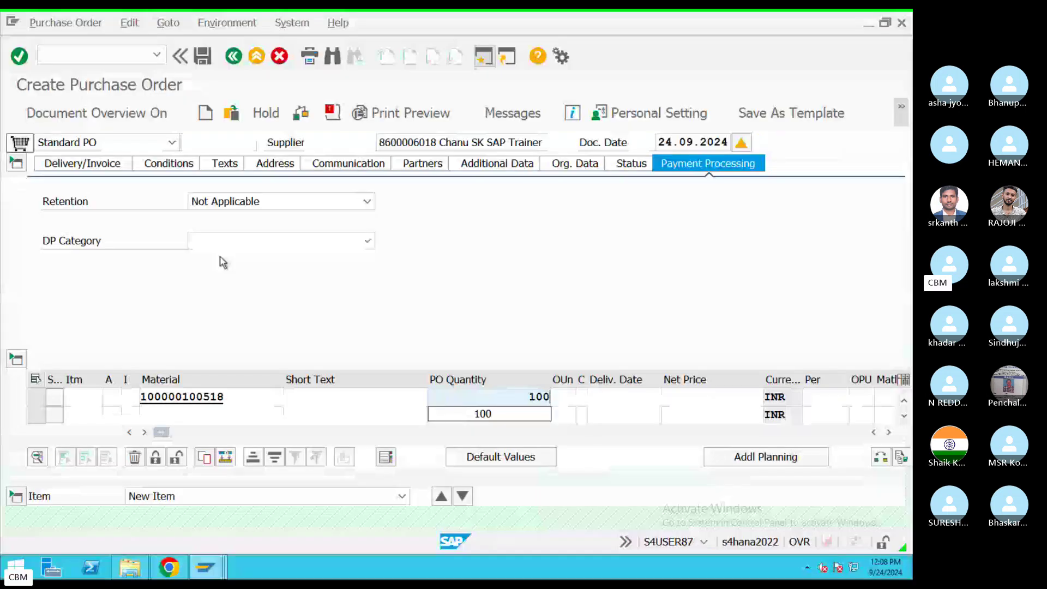
pyautogui.click(570, 397)
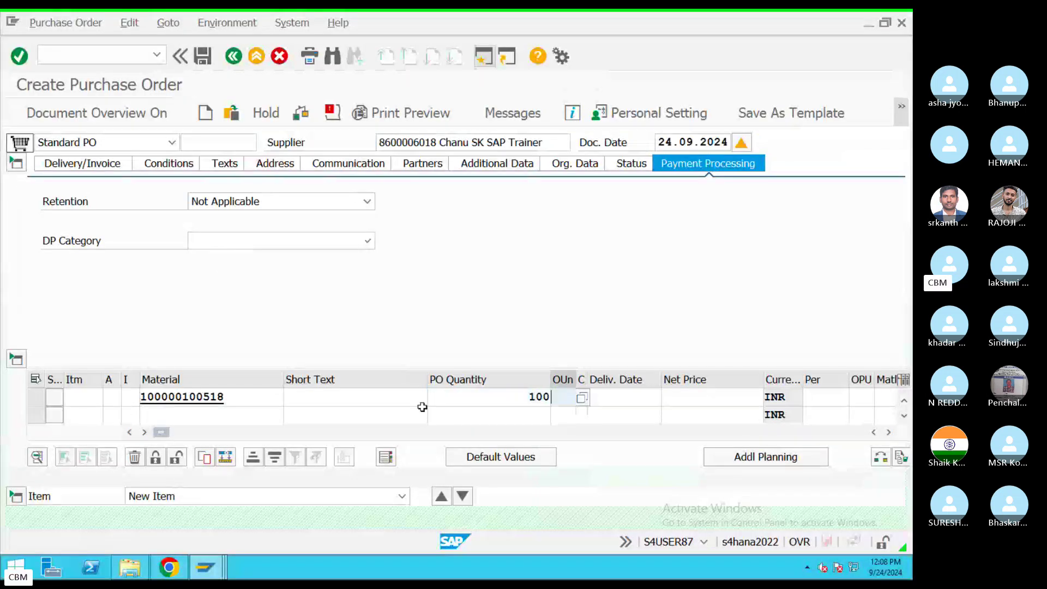
pyautogui.hotkey('ctrl', 'Left')
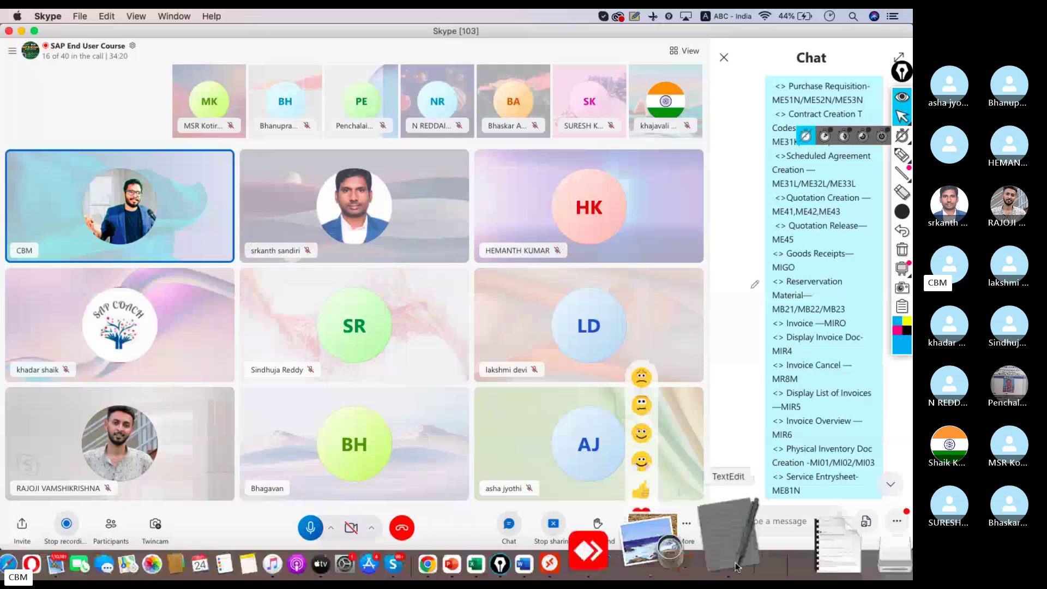
pyautogui.click(730, 537)
# Step: Add an 'Order Unites-KG' bullet to the list, then go back to the SAP purchase order
pyautogui.press('Return')
pyautogui.write('<> U')
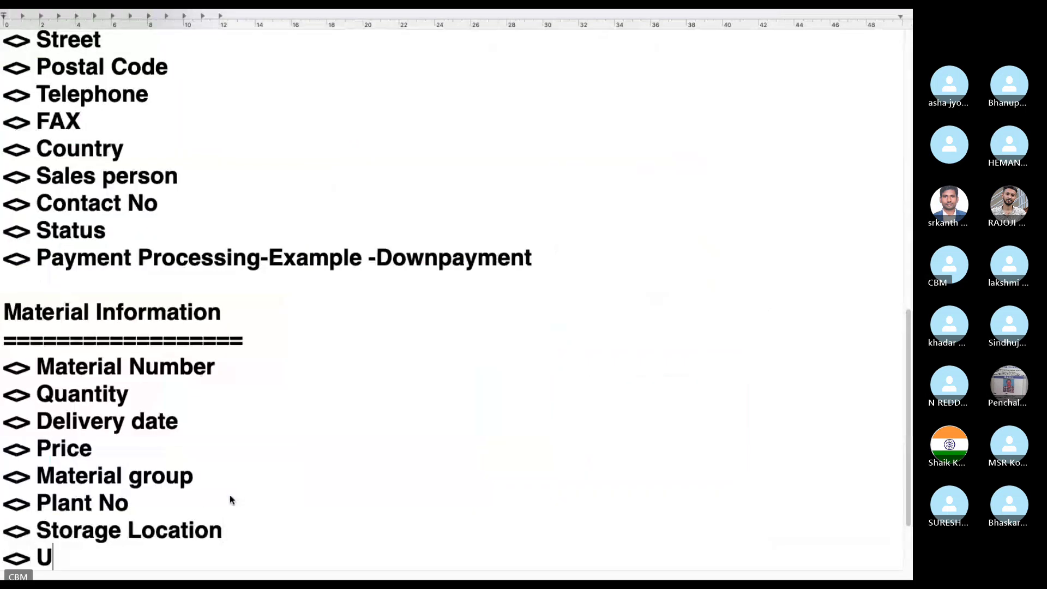
pyautogui.press('BackSpace')
pyautogui.write('Order U')
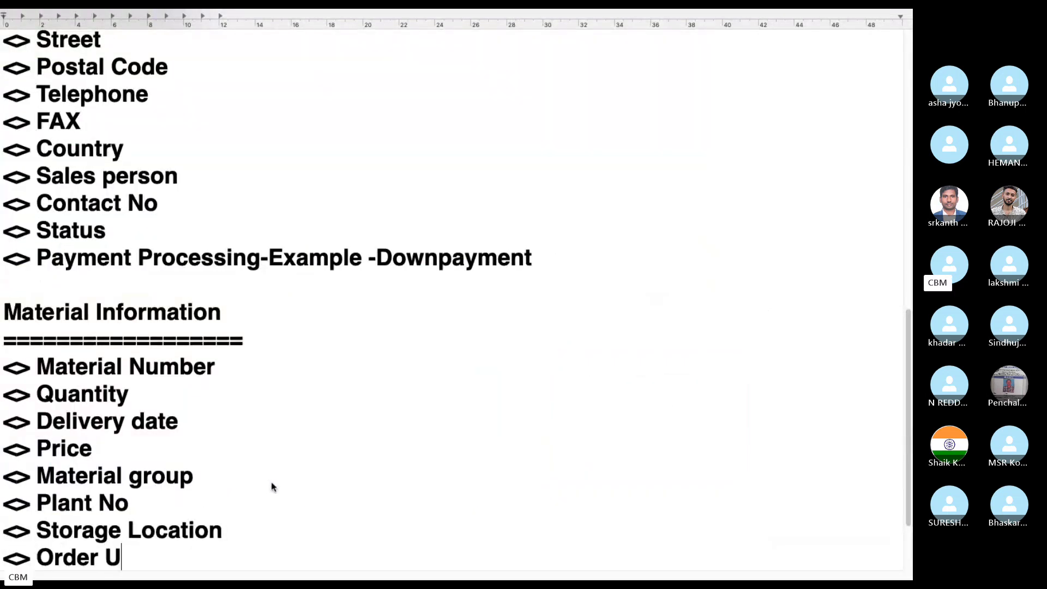
pyautogui.press('BackSpace')
pyautogui.write('Kg')
pyautogui.press('BackSpace')
pyautogui.press('BackSpace')
pyautogui.write('Unites-')
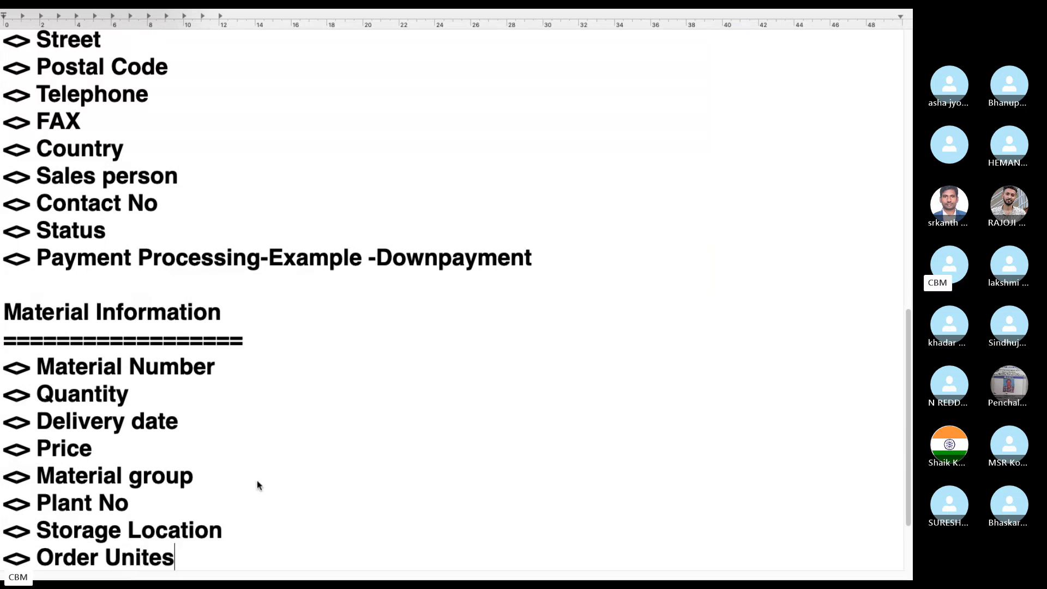
pyautogui.press('Return')
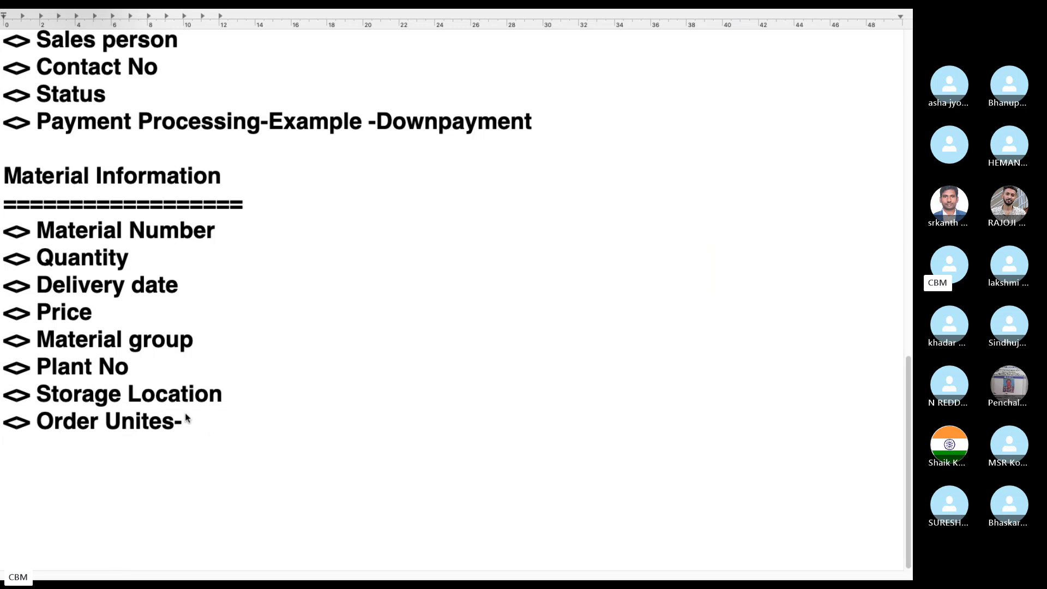
pyautogui.click(186, 423)
pyautogui.write('KG,Lts')
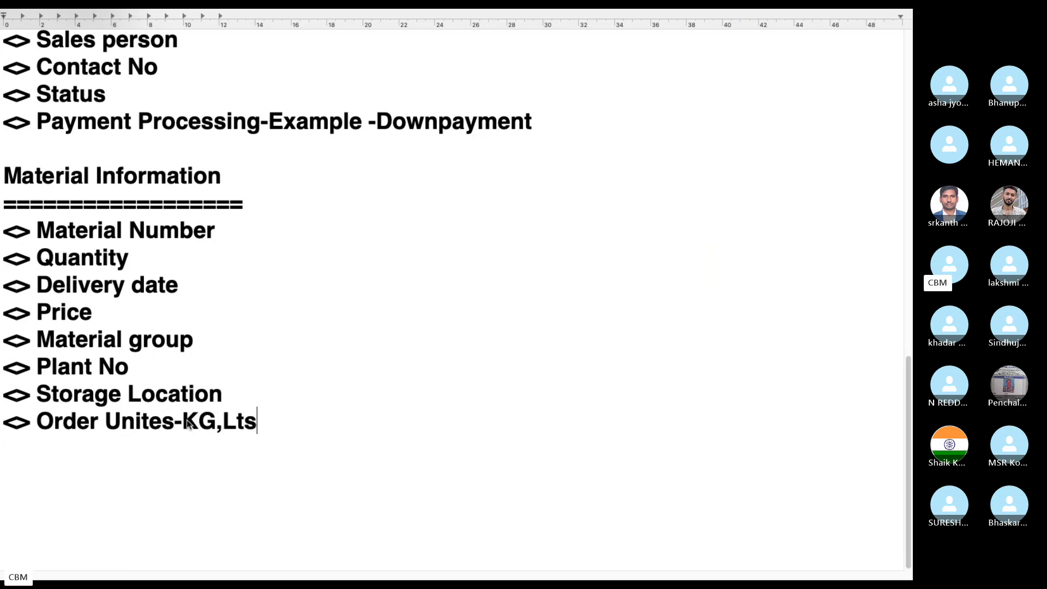
pyautogui.press('BackSpace')
pyautogui.press('BackSpace')
pyautogui.press('BackSpace')
pyautogui.press('BackSpace')
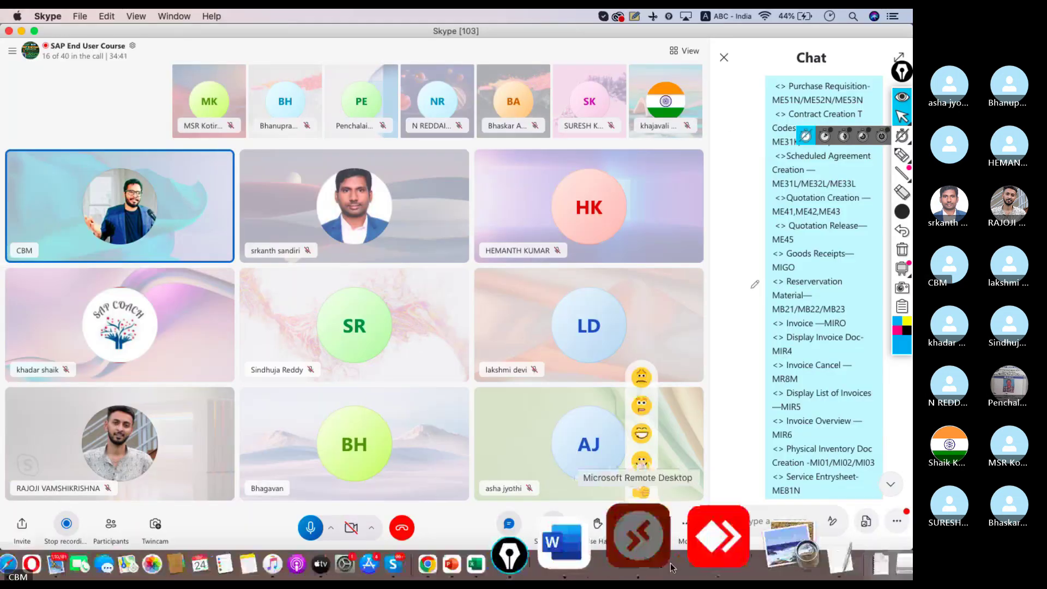
pyautogui.click(643, 553)
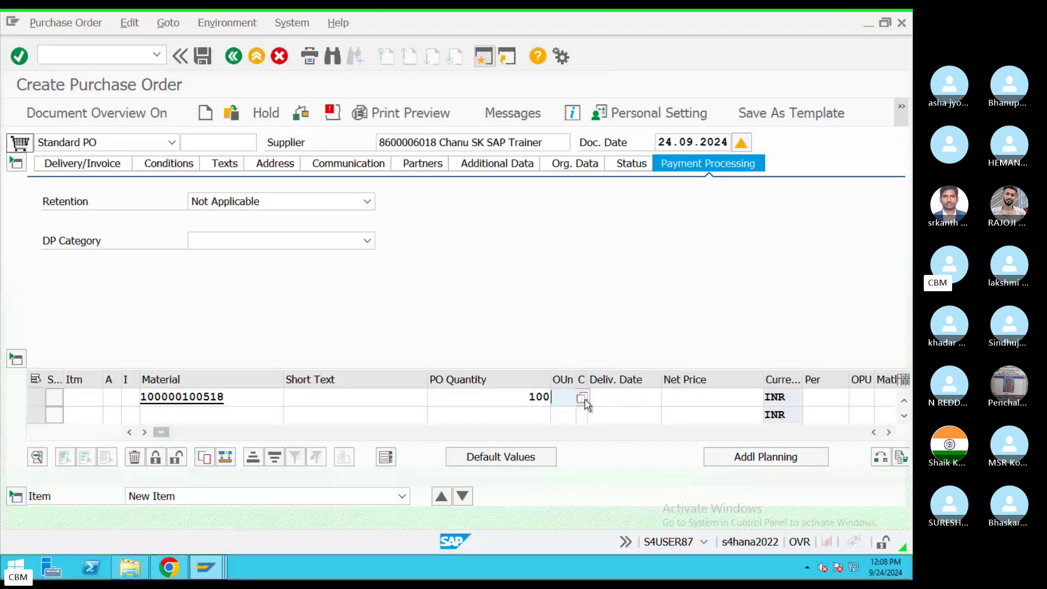
# Step: Choose EA (each) as the item's order unit and change the notes line to 'Order Unites-EACH'
pyautogui.click(581, 398)
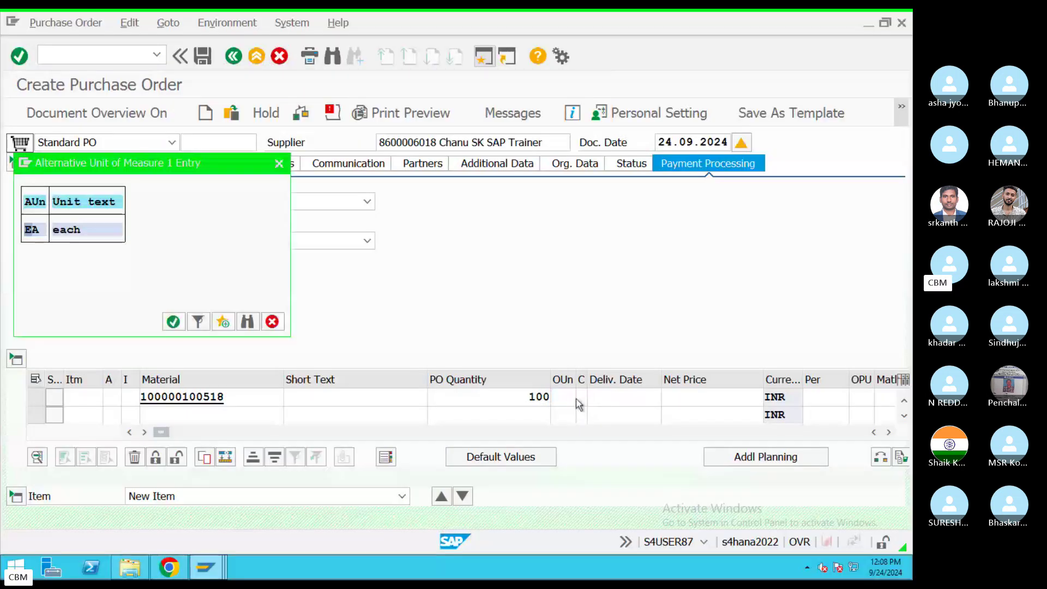
pyautogui.doubleClick(72, 236)
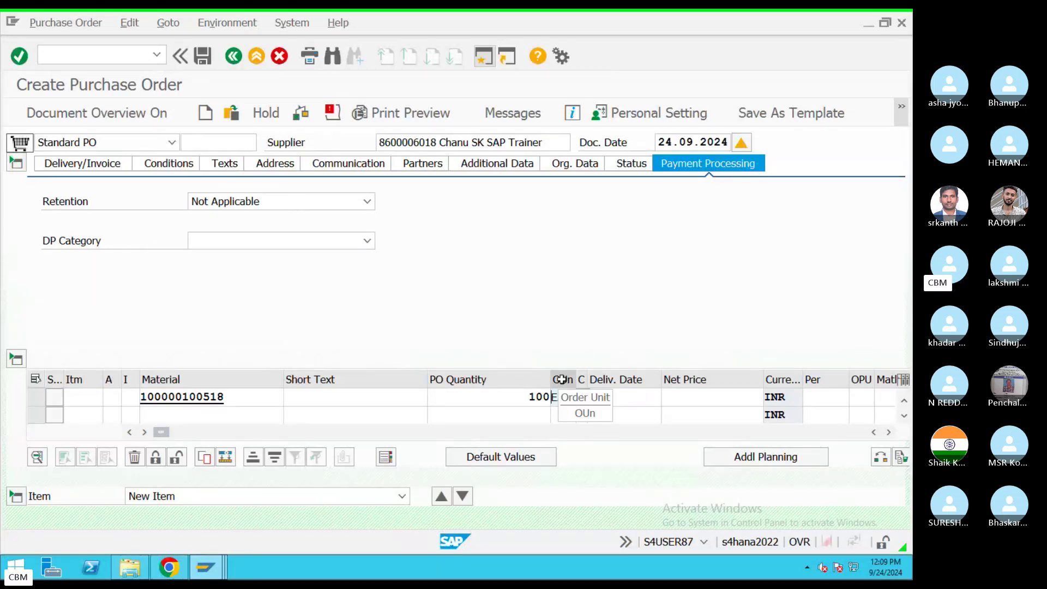
pyautogui.hotkey('ctrl', 'Left')
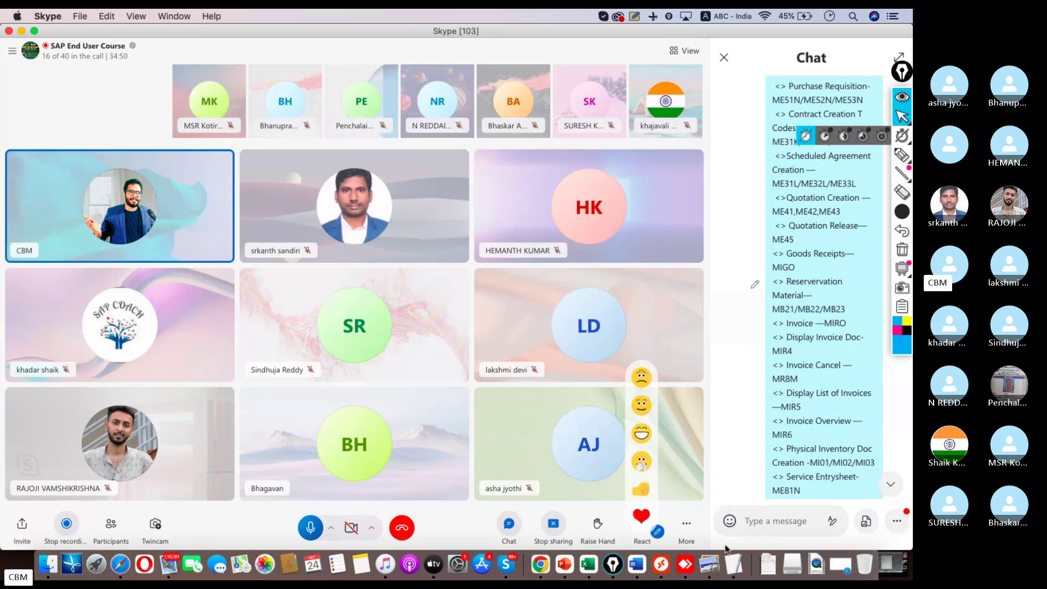
pyautogui.click(734, 545)
pyautogui.click(216, 424)
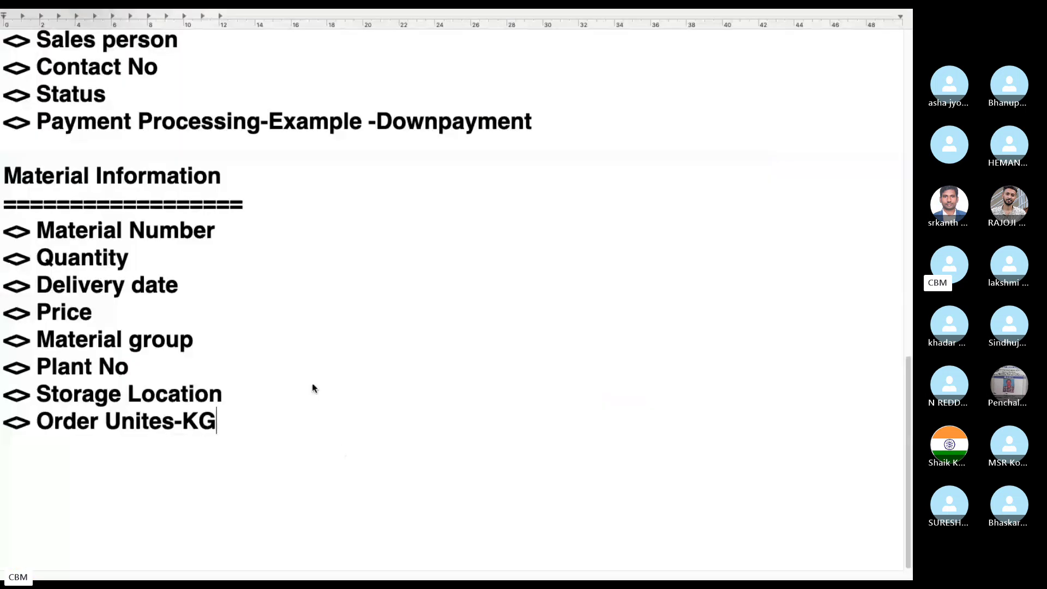
pyautogui.press('BackSpace')
pyautogui.press('BackSpace')
pyautogui.write('EACH')
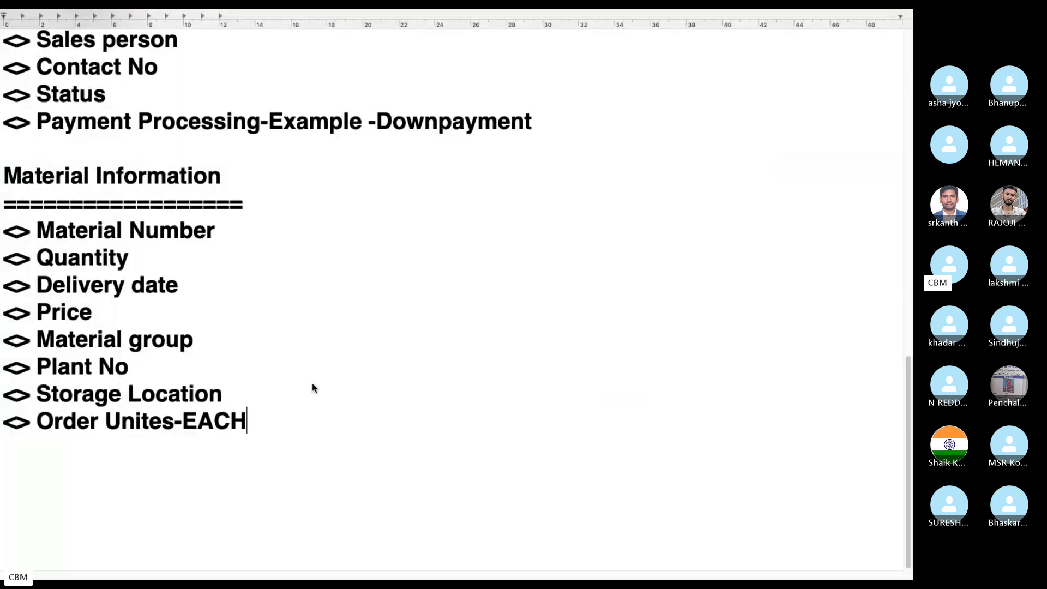
pyautogui.press('super+Tab')
# Step: Set the item's delivery date to 24.09.2024 from the calendar
pyautogui.click(661, 563)
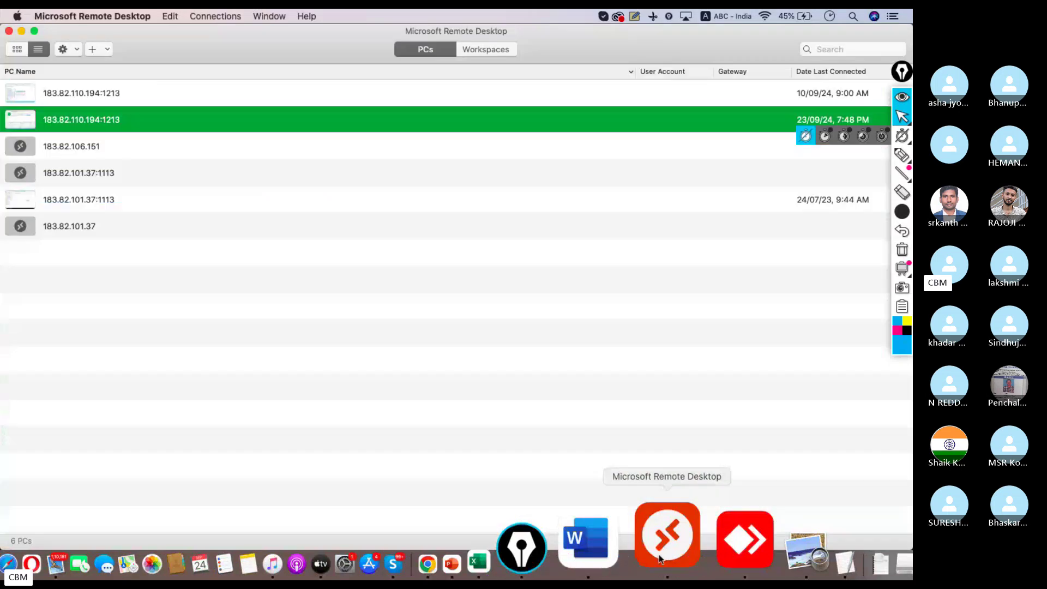
pyautogui.click(615, 392)
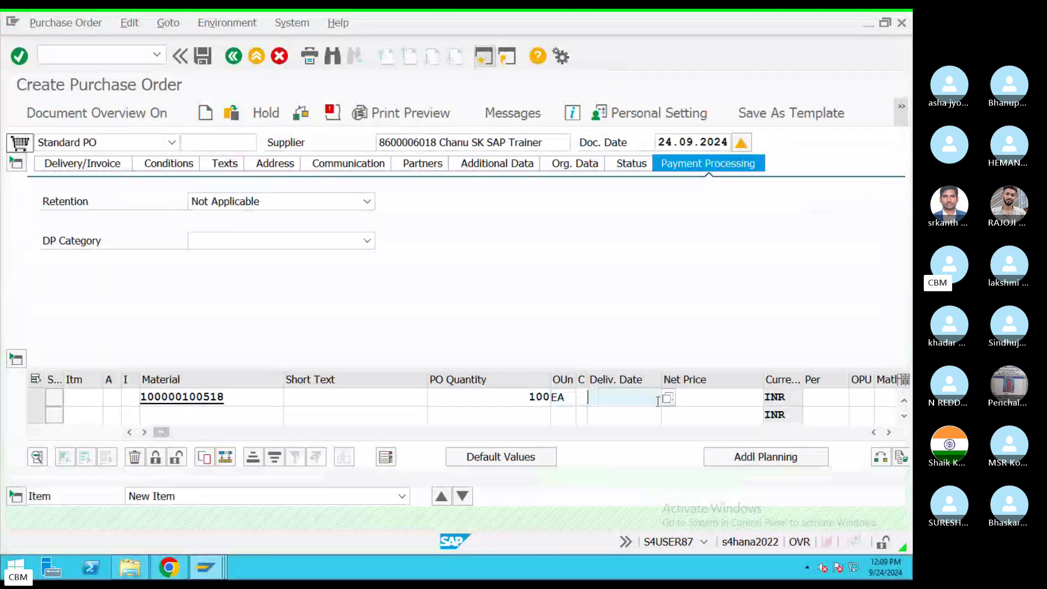
pyautogui.click(666, 401)
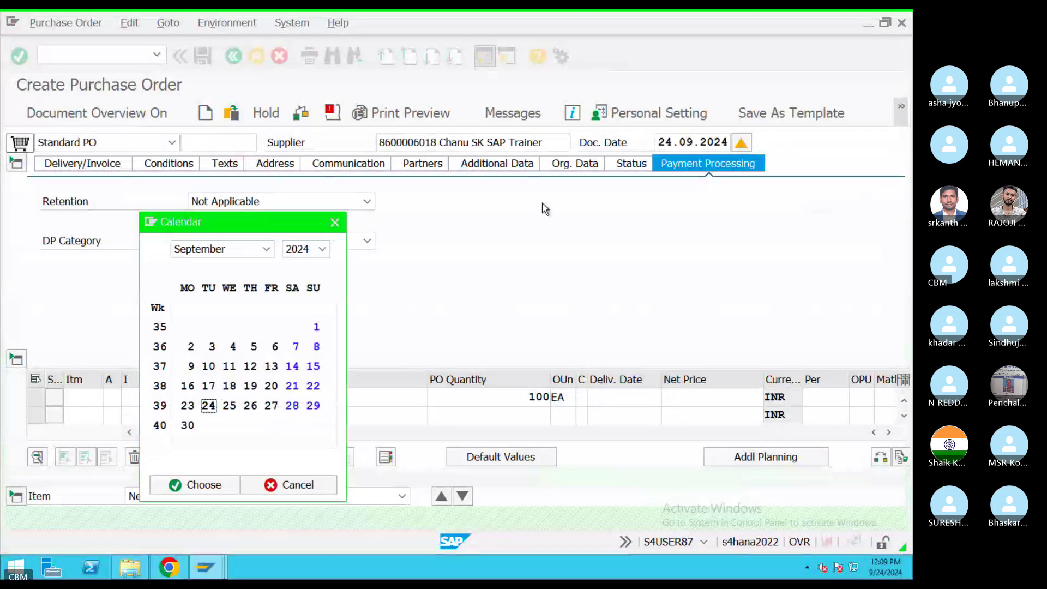
pyautogui.doubleClick(208, 406)
# Step: Enter a net price of 1000 INR and choose kg as the order price unit
pyautogui.click(717, 399)
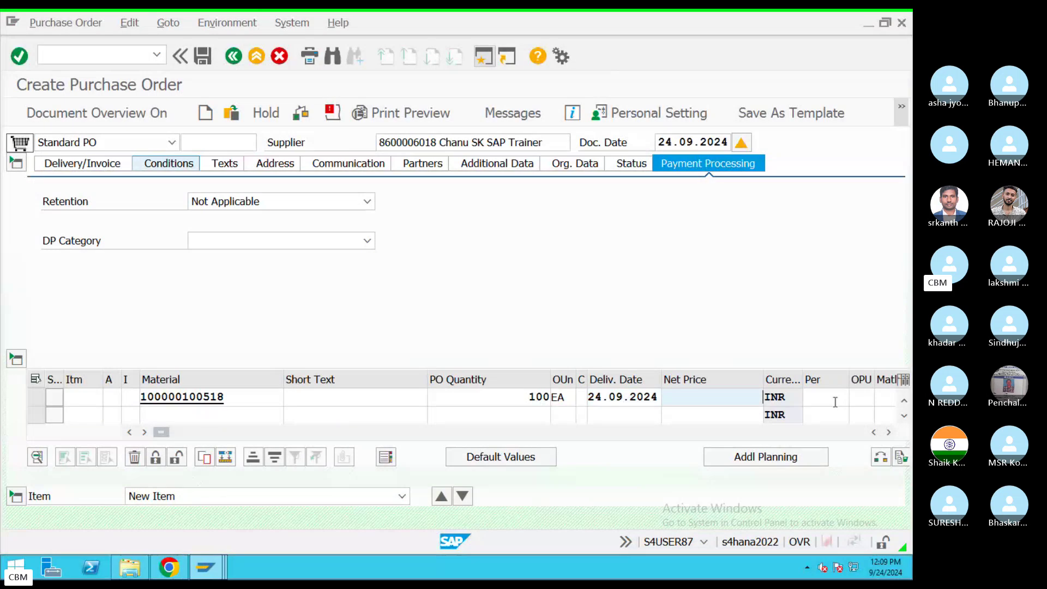
pyautogui.write('1000')
pyautogui.press('Tab')
pyautogui.press('Tab')
pyautogui.press('Tab')
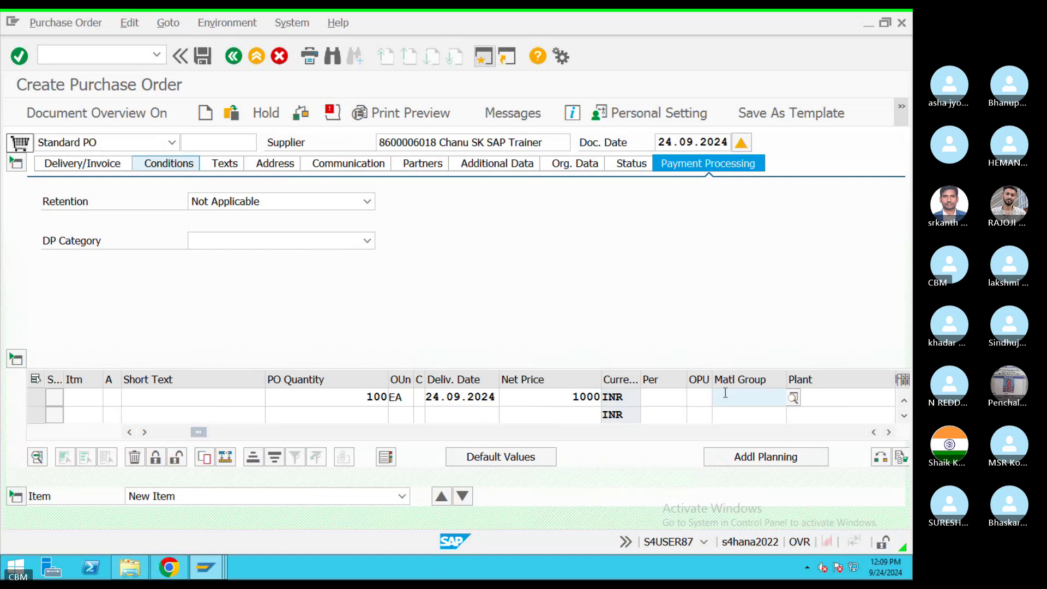
pyautogui.click(674, 399)
pyautogui.click(745, 394)
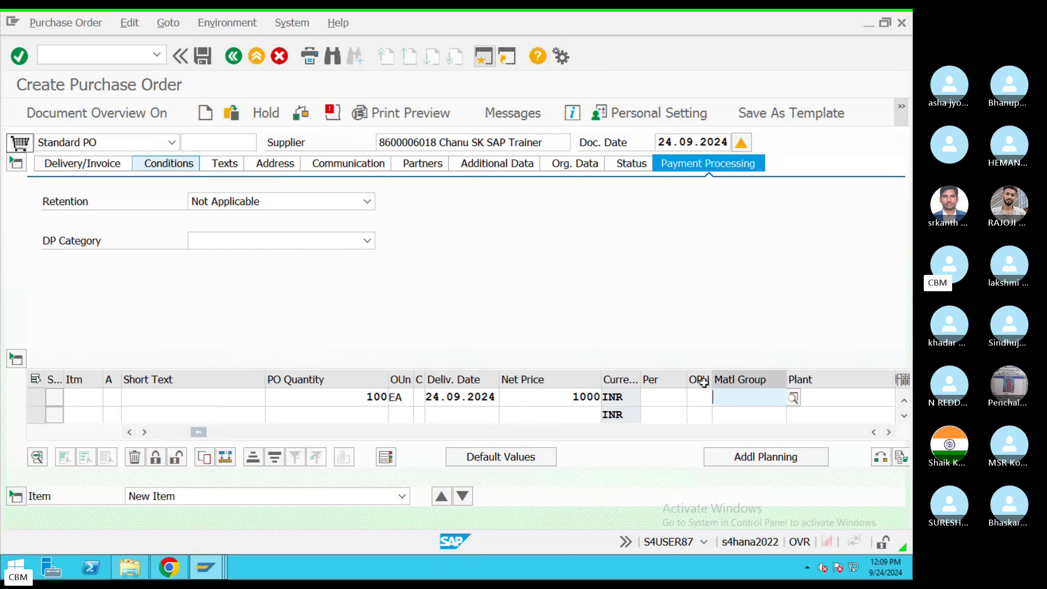
pyautogui.click(700, 397)
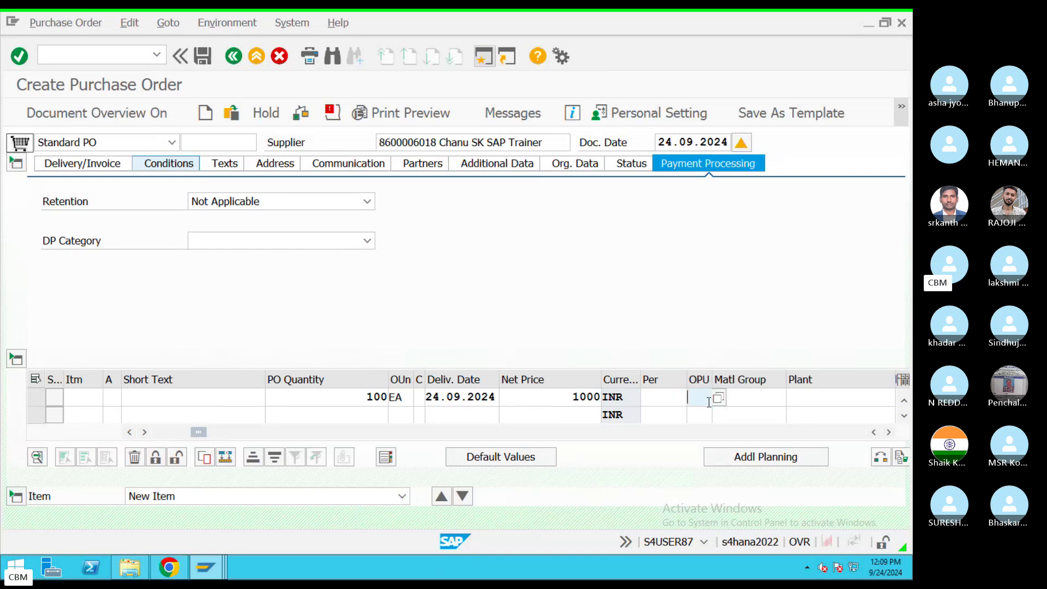
pyautogui.click(703, 429)
pyautogui.click(748, 398)
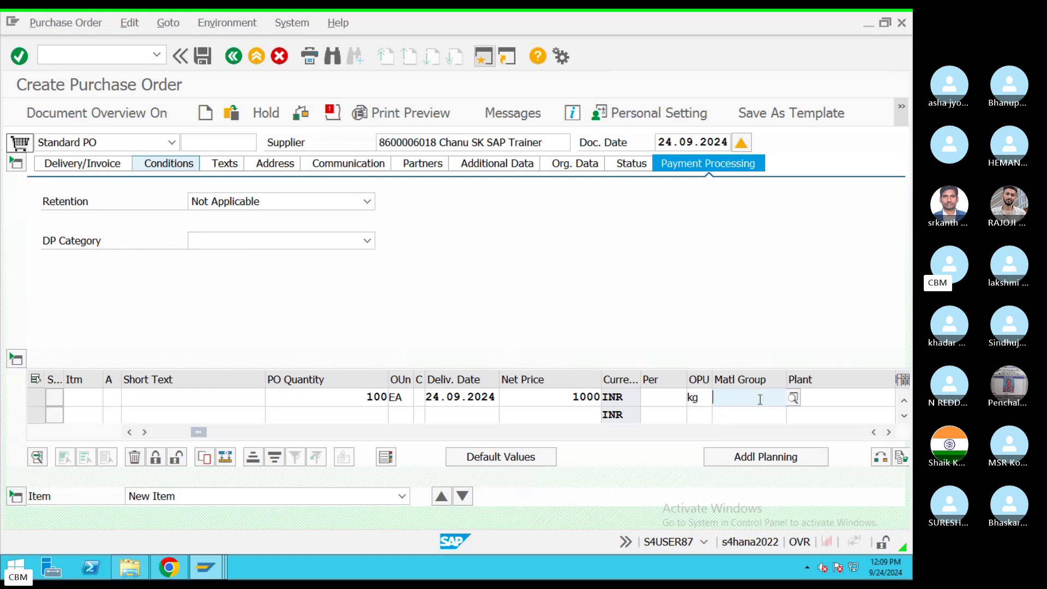
pyautogui.click(794, 397)
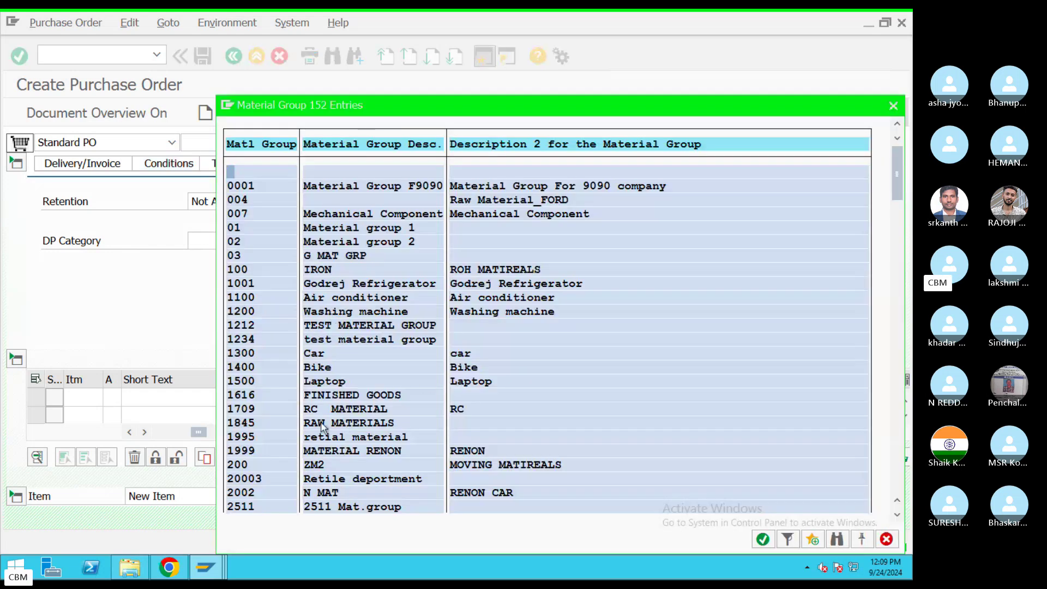
# Step: Assign material group 1845 (RAW MATERIALS), plant TAHY and storage location HYD to the item
pyautogui.click(321, 424)
pyautogui.doubleClick(324, 424)
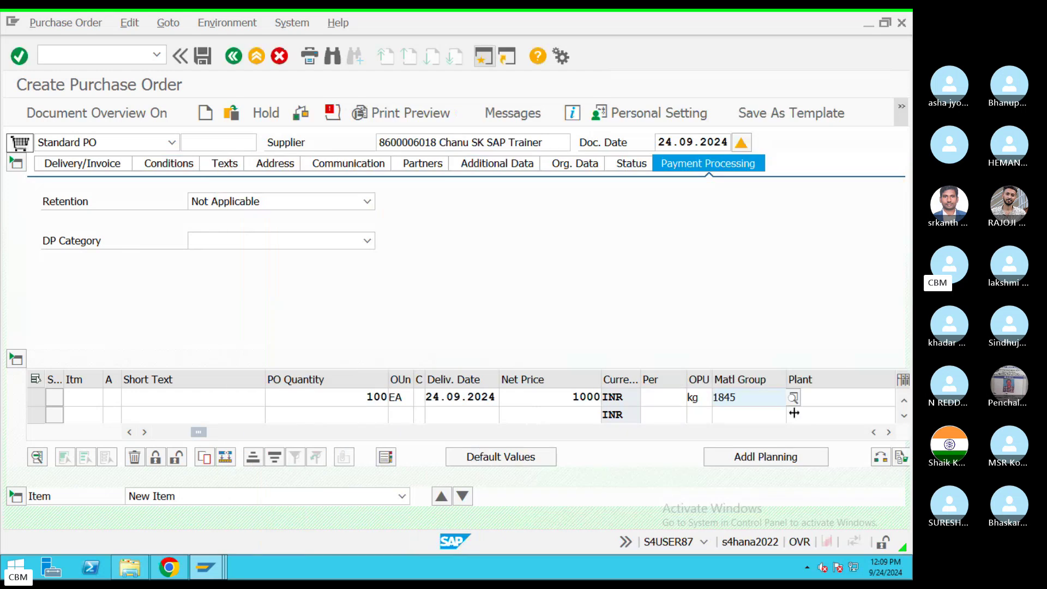
pyautogui.click(877, 399)
pyautogui.write('TAHY')
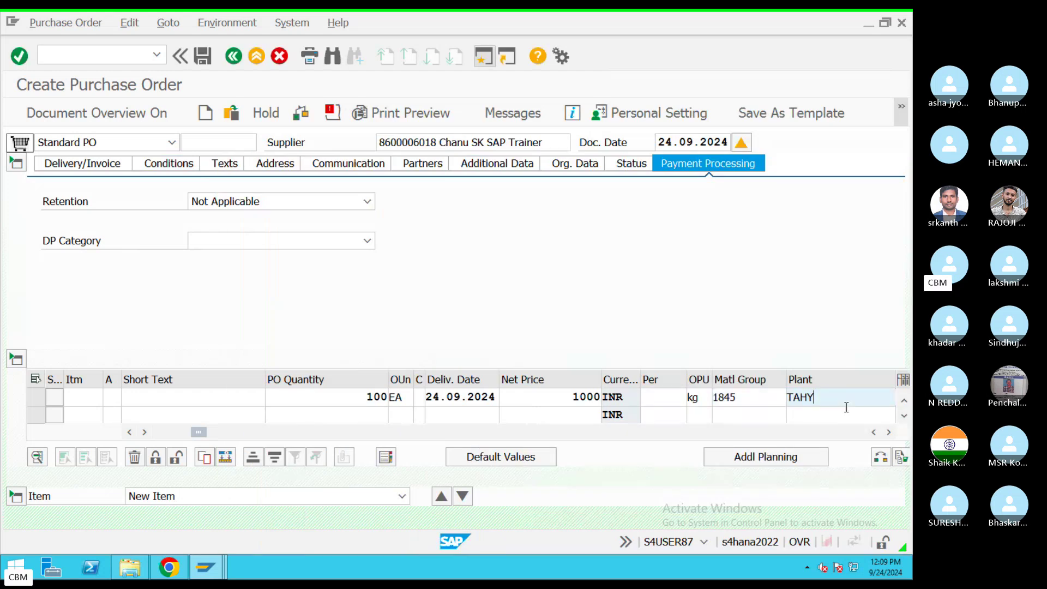
pyautogui.press('Tab')
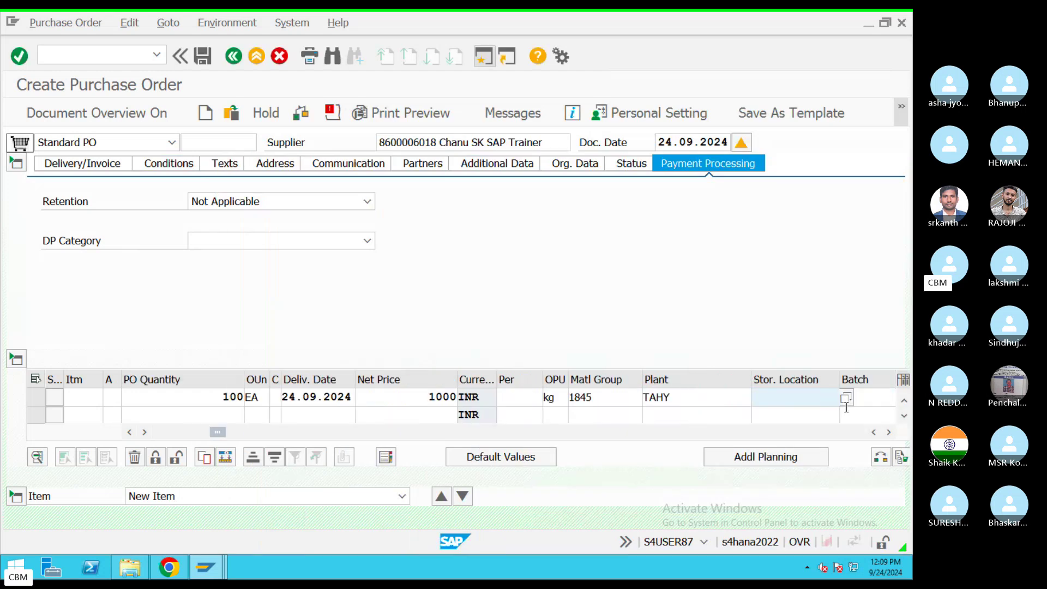
pyautogui.write('HYD')
# Step: Search Google Images for 'Purchase order format' and open GoGSTBill's GST purchase order format page
pyautogui.hotkey('ctrl', 'Left')
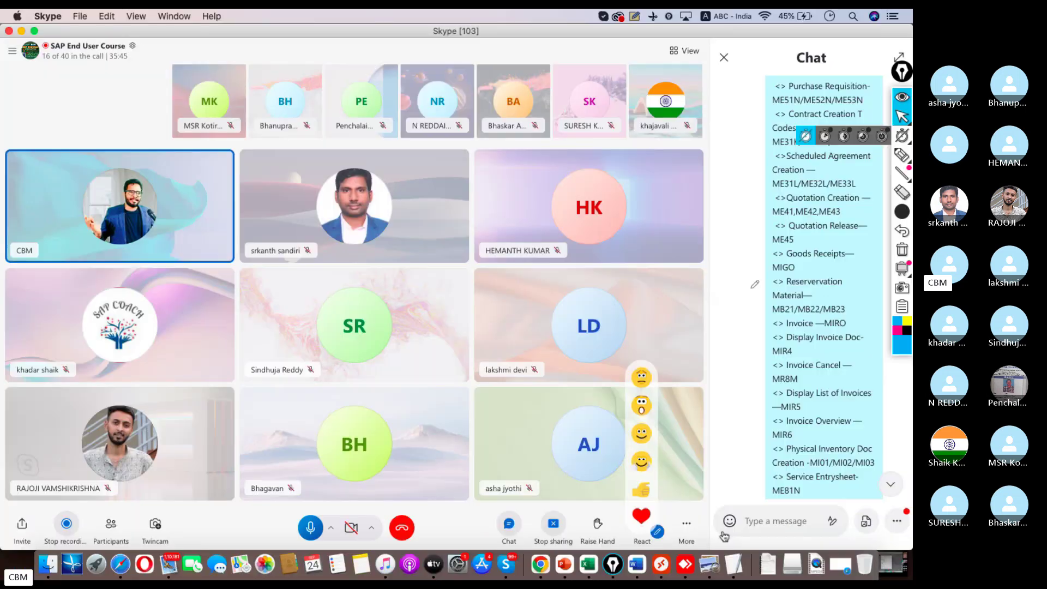
pyautogui.hotkey('ctrl', 'Right')
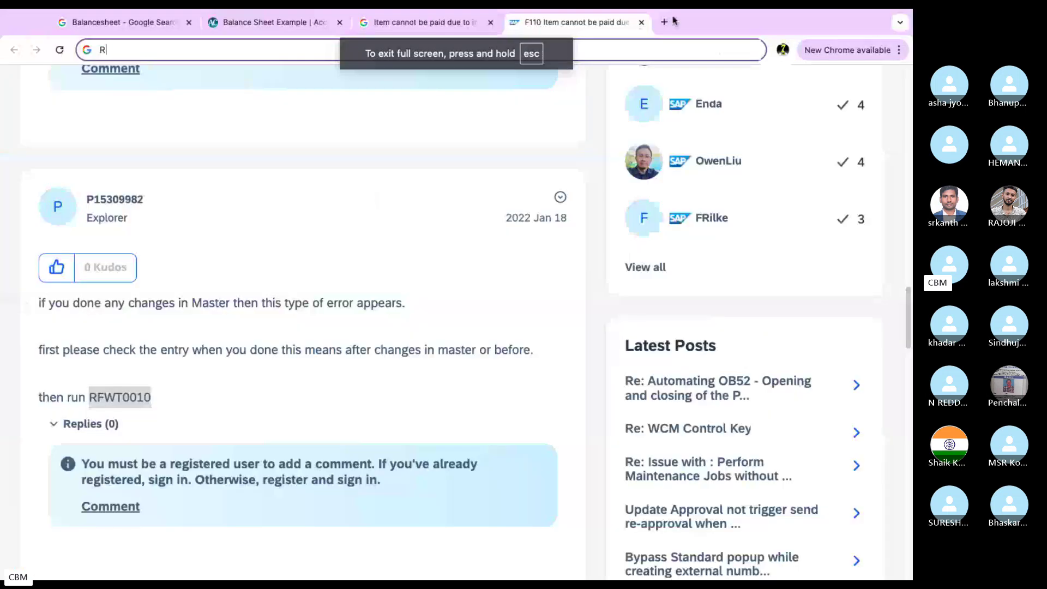
pyautogui.press('super+t')
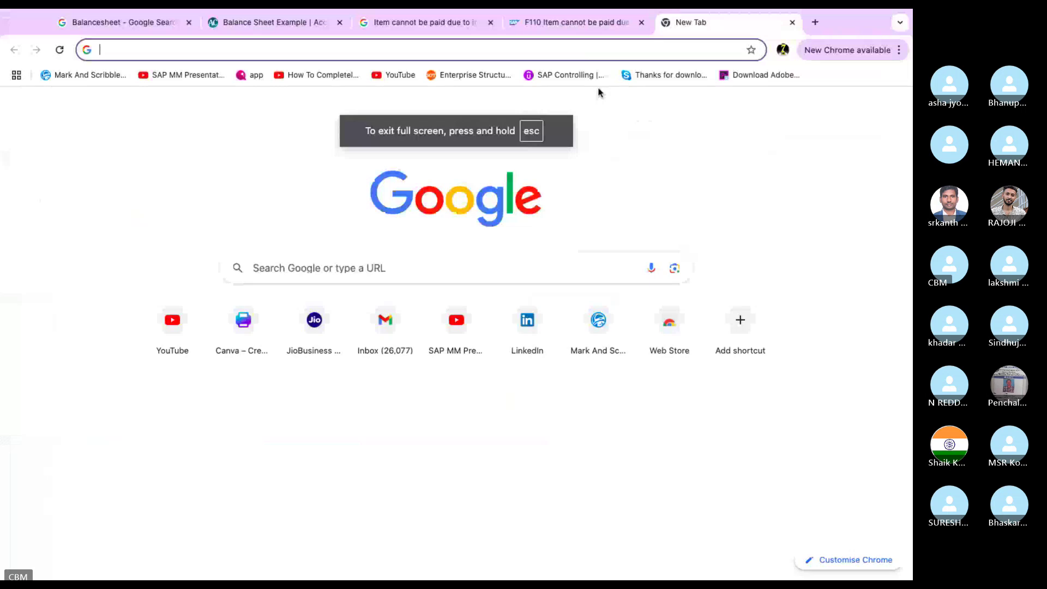
pyautogui.write('Purchase order ')
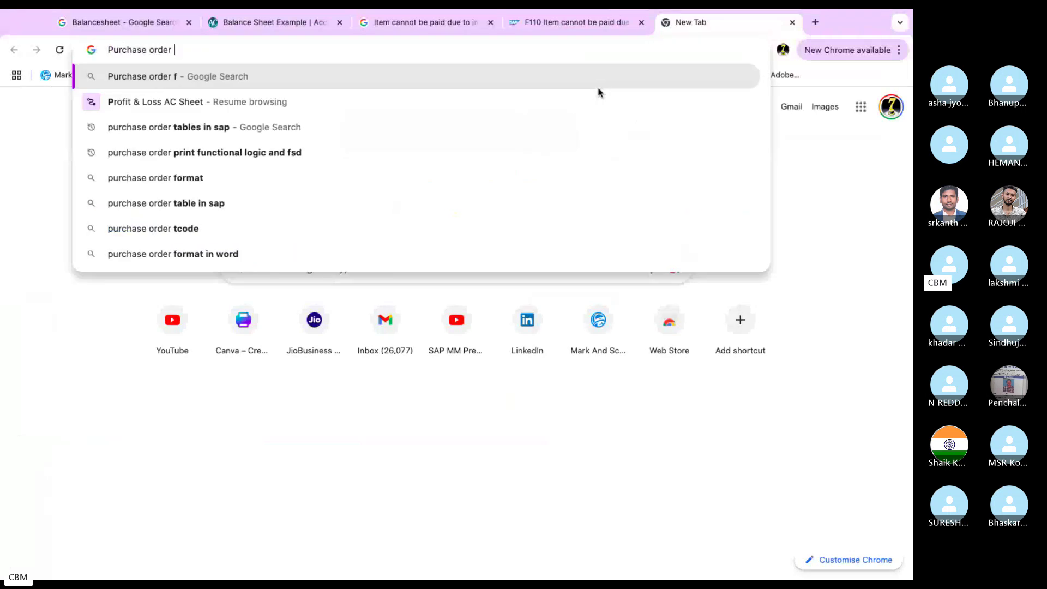
pyautogui.write('format')
pyautogui.press('Return')
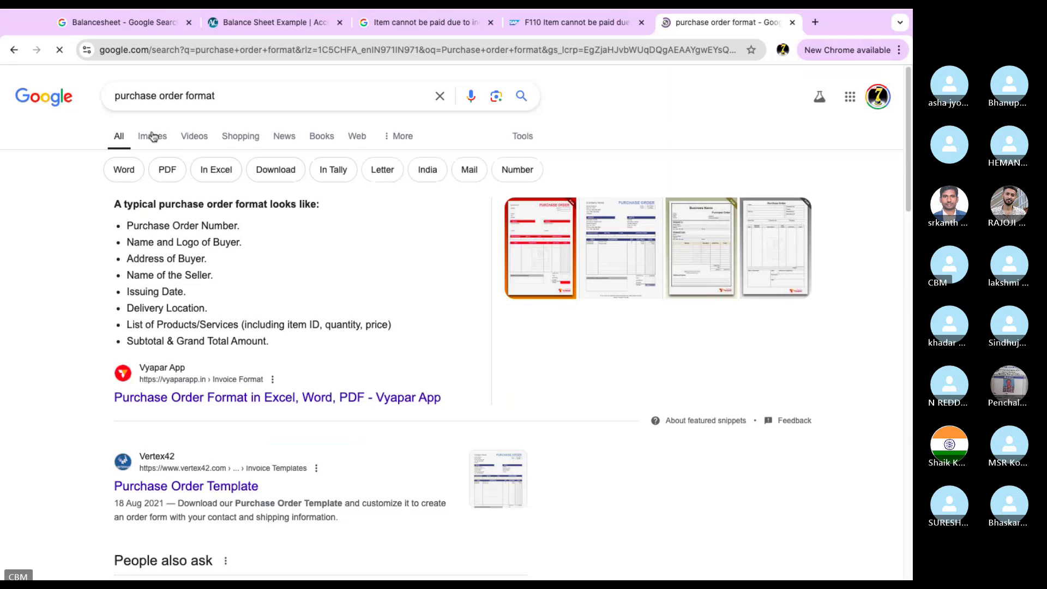
pyautogui.click(152, 134)
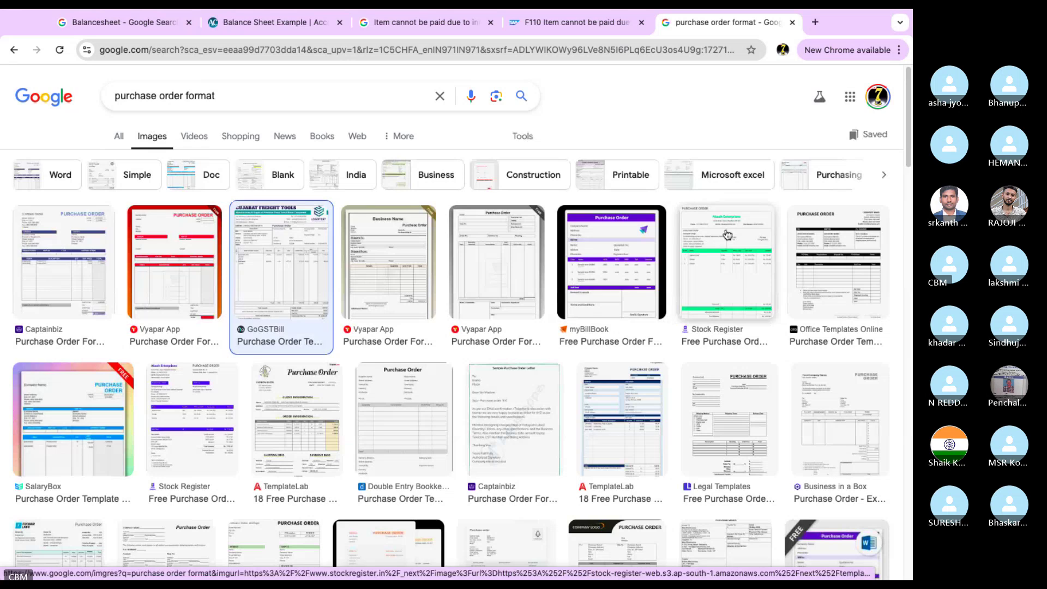
pyautogui.click(309, 265)
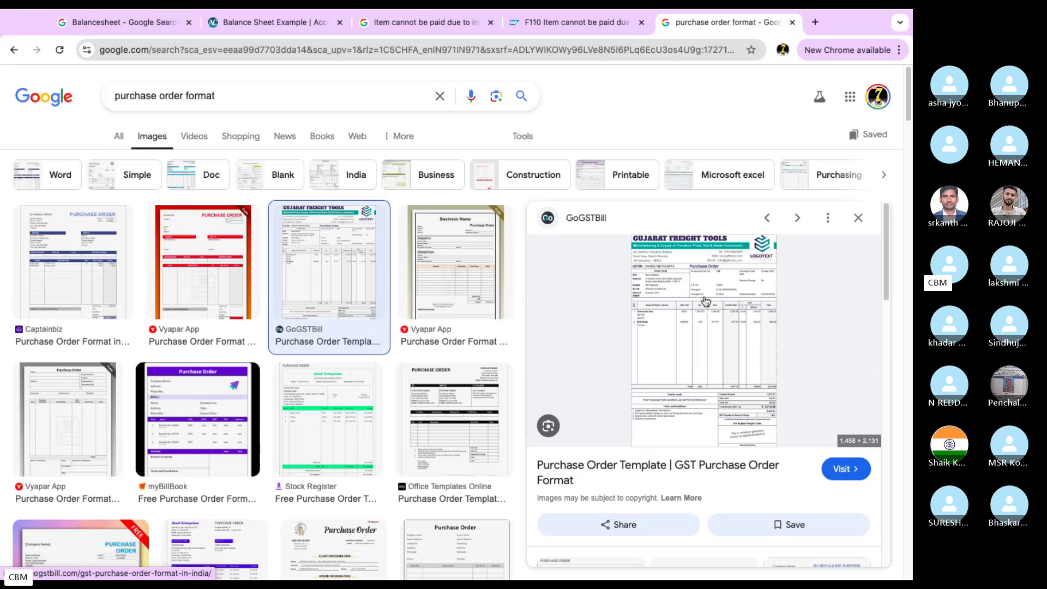
pyautogui.click(705, 300)
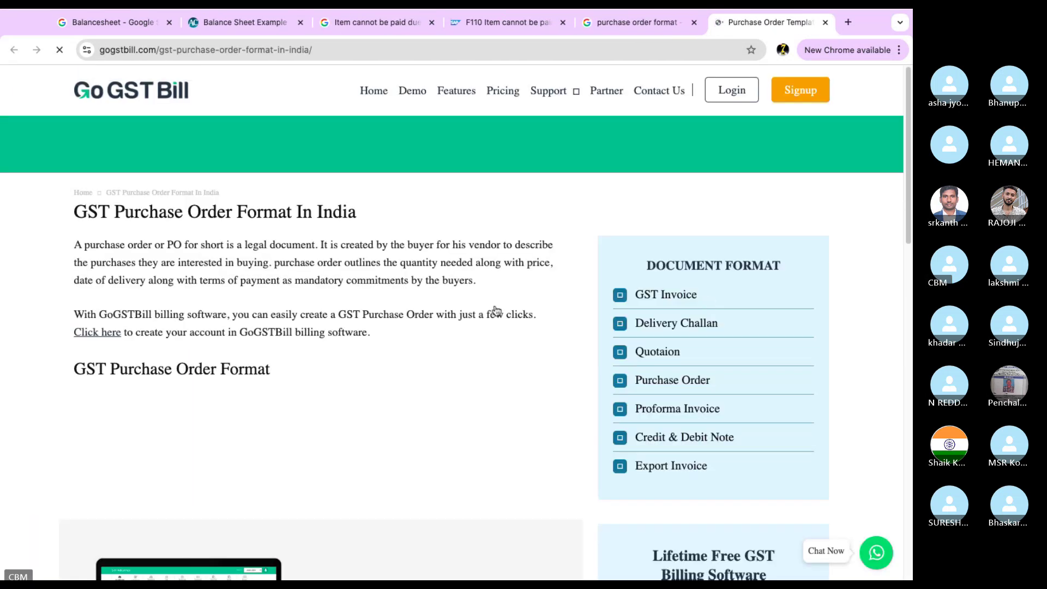
# Step: Scroll through GoGSTBill's sample Gujarat Freight Tools purchase order, then return to the desktop
pyautogui.scroll(-15, 473, 318)
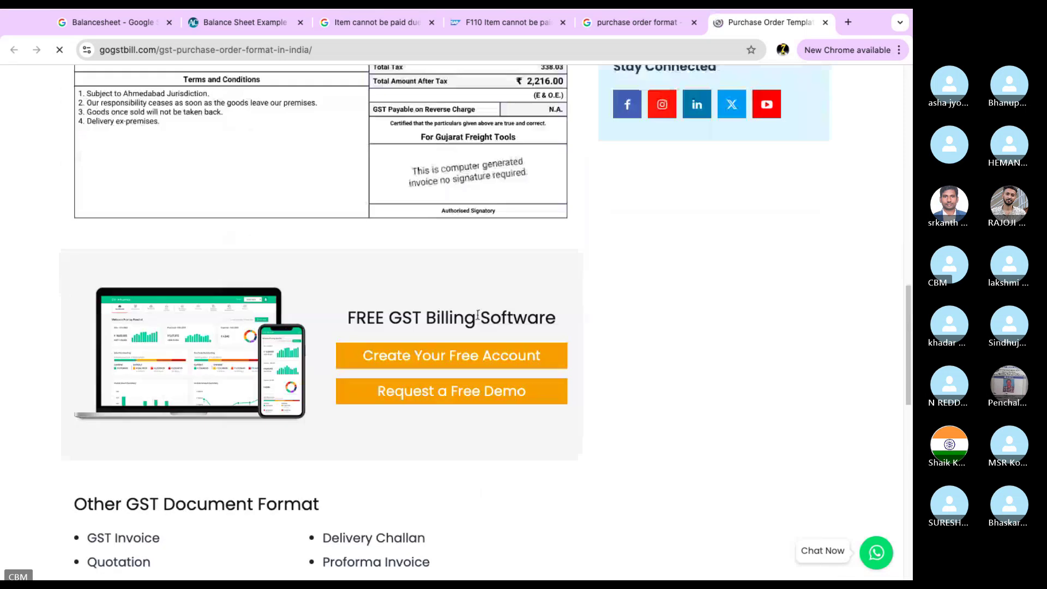
pyautogui.scroll(10, 480, 316)
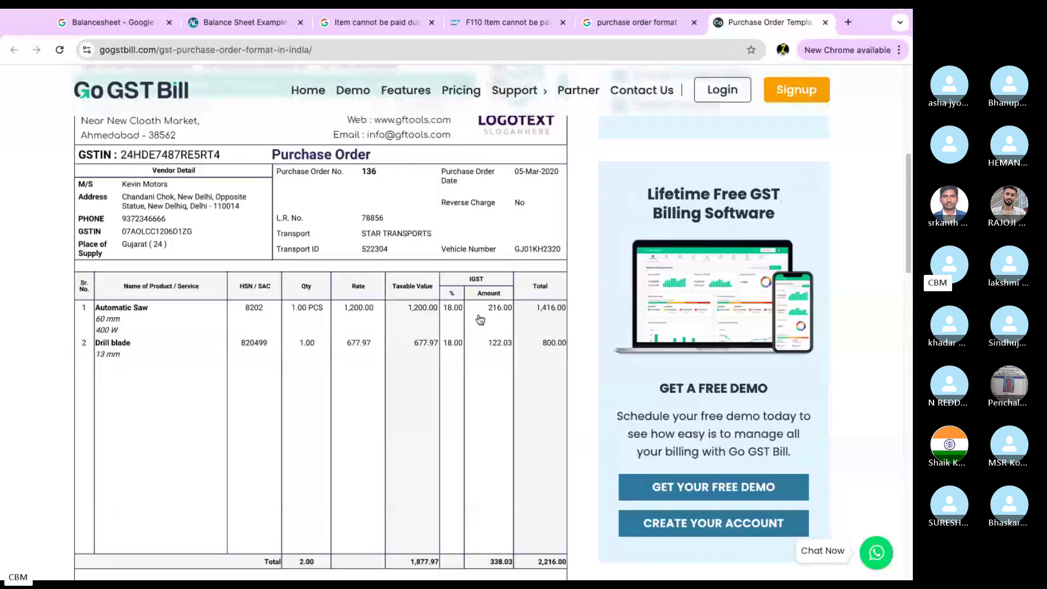
pyautogui.scroll(1, 507, 314)
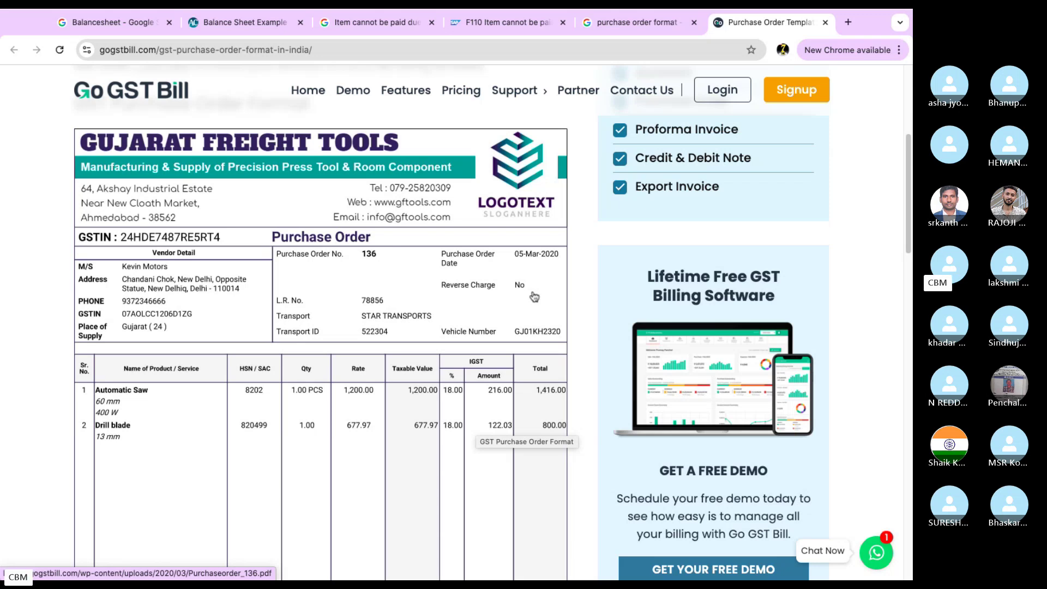
pyautogui.hotkey('ctrl', 'Left')
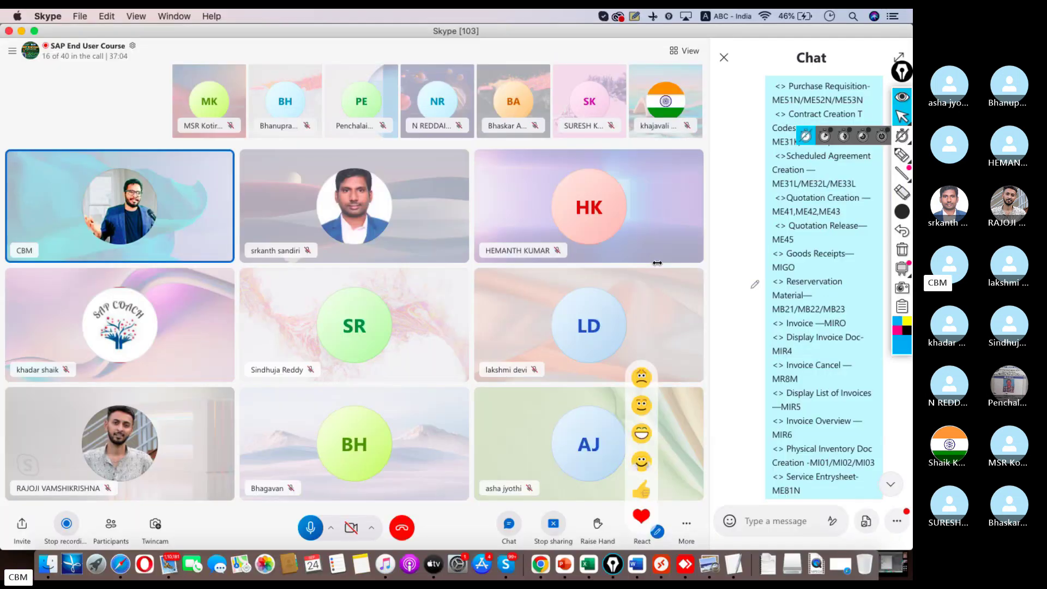
pyautogui.click(661, 561)
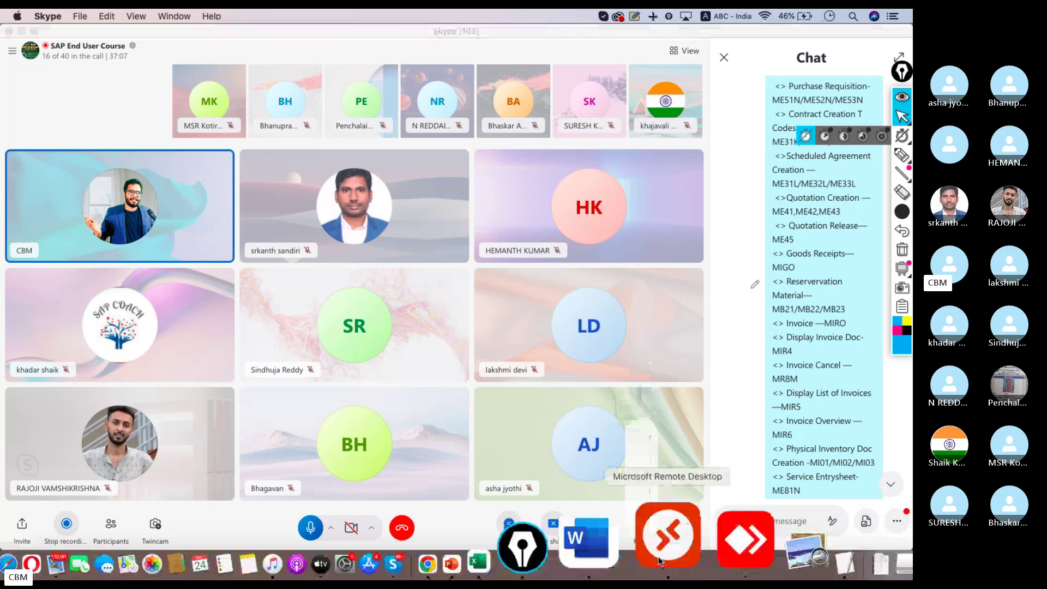
pyautogui.press('Tab')
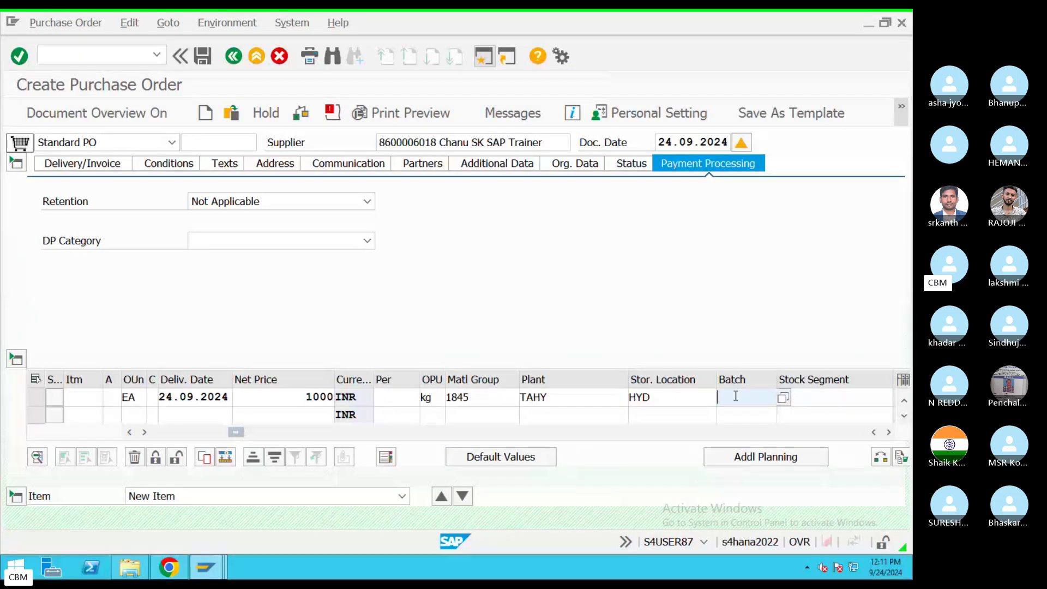
pyautogui.press('Tab')
pyautogui.press('Tab')
pyautogui.press('Tab')
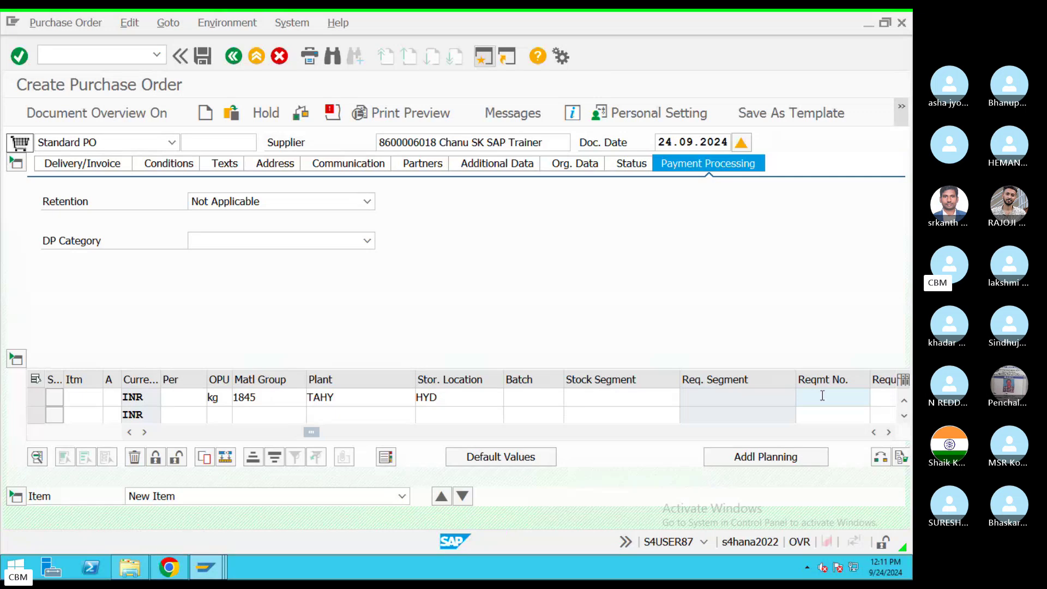
pyautogui.press('Tab')
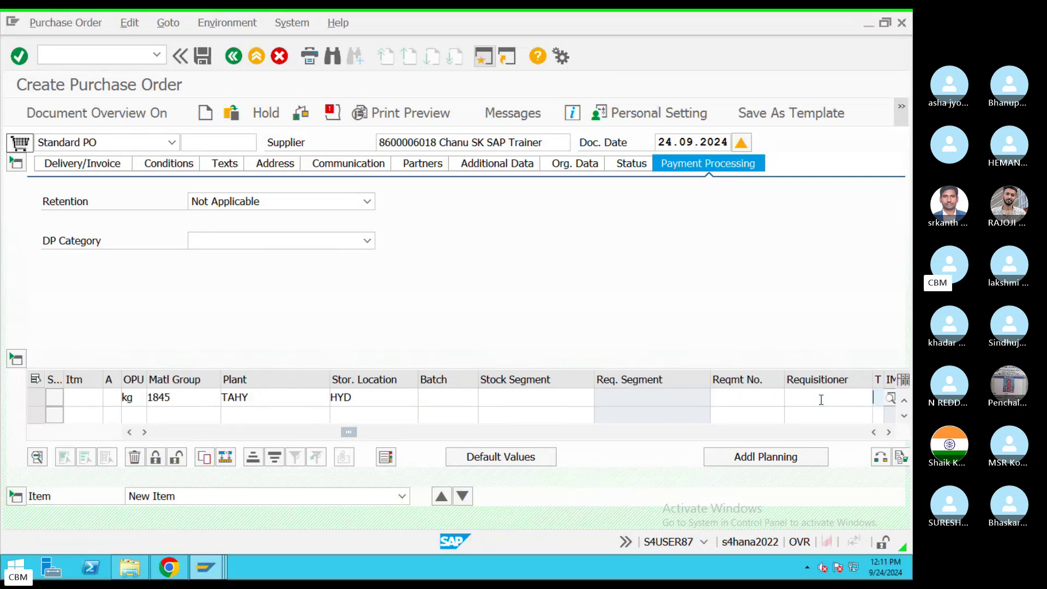
pyautogui.press('Tab')
pyautogui.press('Tab')
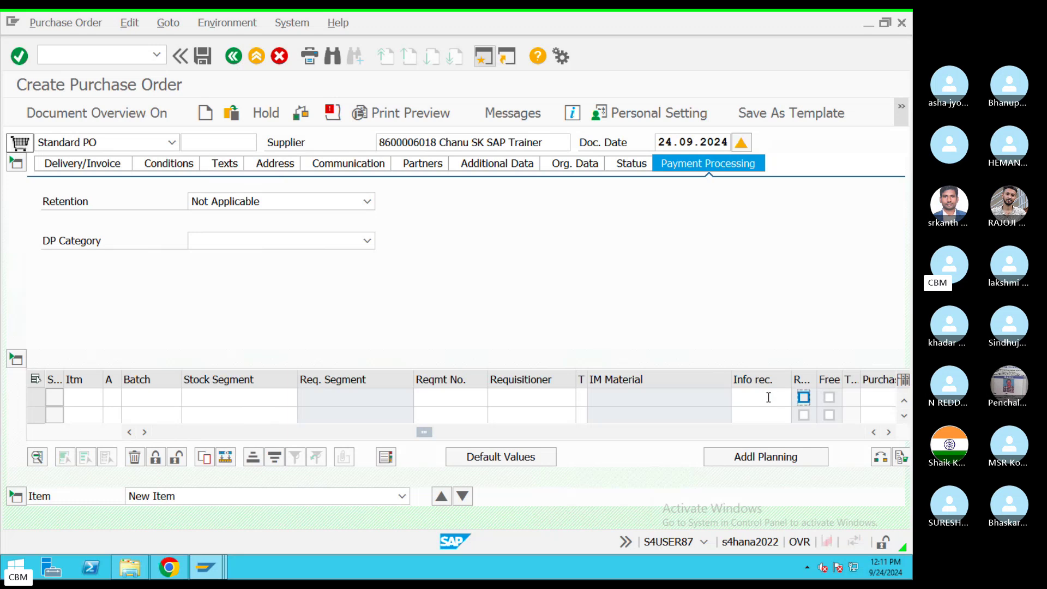
pyautogui.press('Tab')
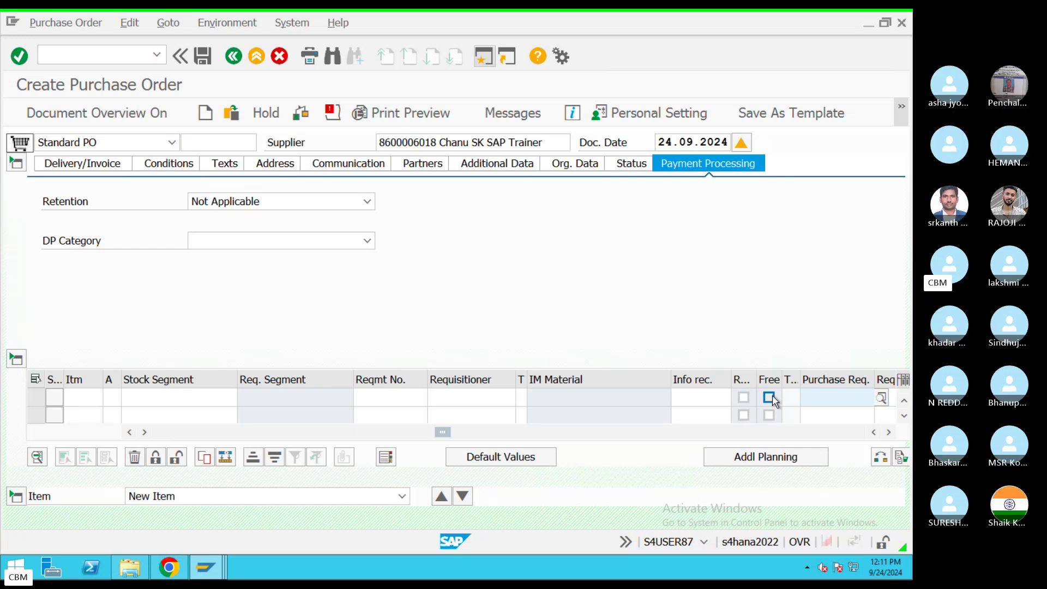
pyautogui.click(828, 398)
pyautogui.press('Tab')
pyautogui.press('Tab')
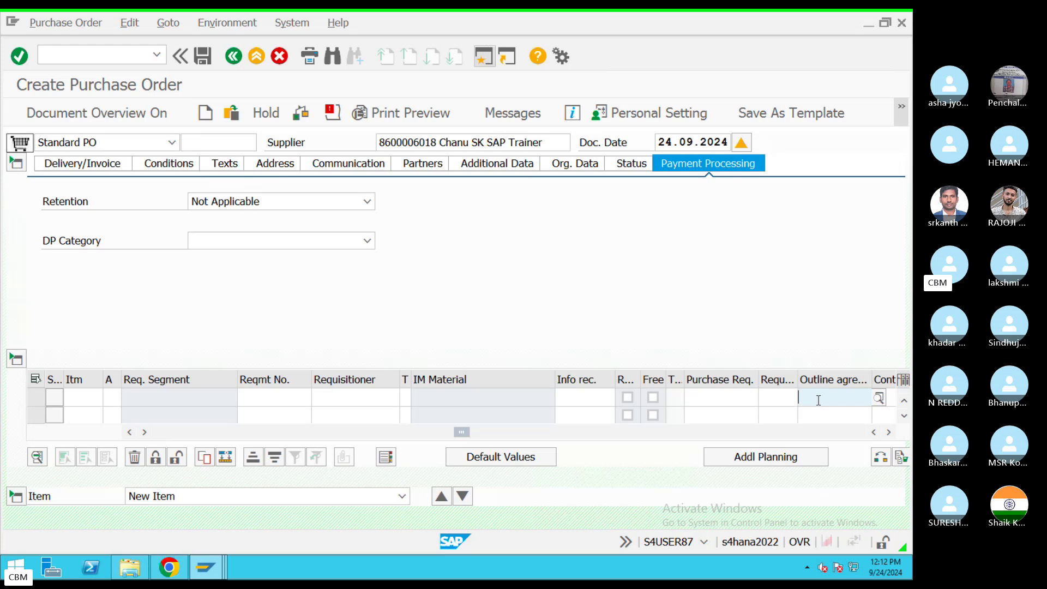
pyautogui.press('Tab')
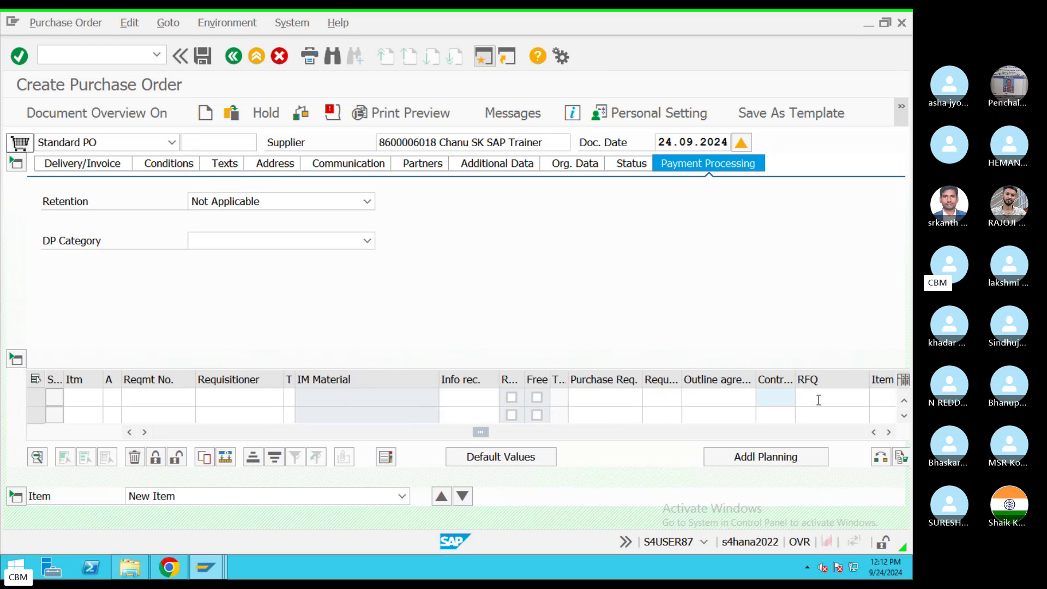
pyautogui.press('Tab')
pyautogui.press('Tab')
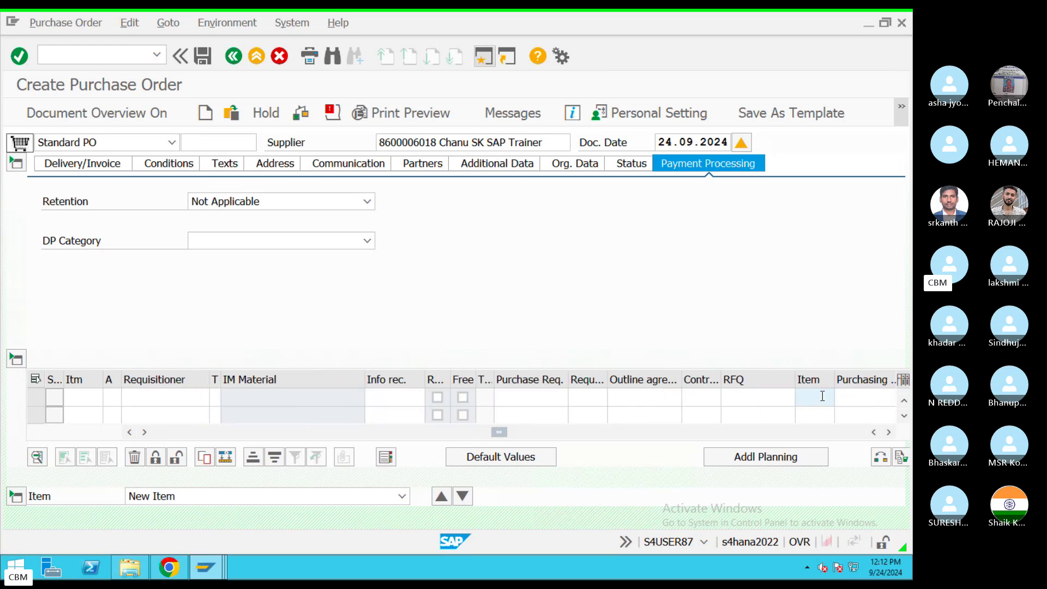
pyautogui.press('Tab')
pyautogui.press('Tab')
pyautogui.press('Tab')
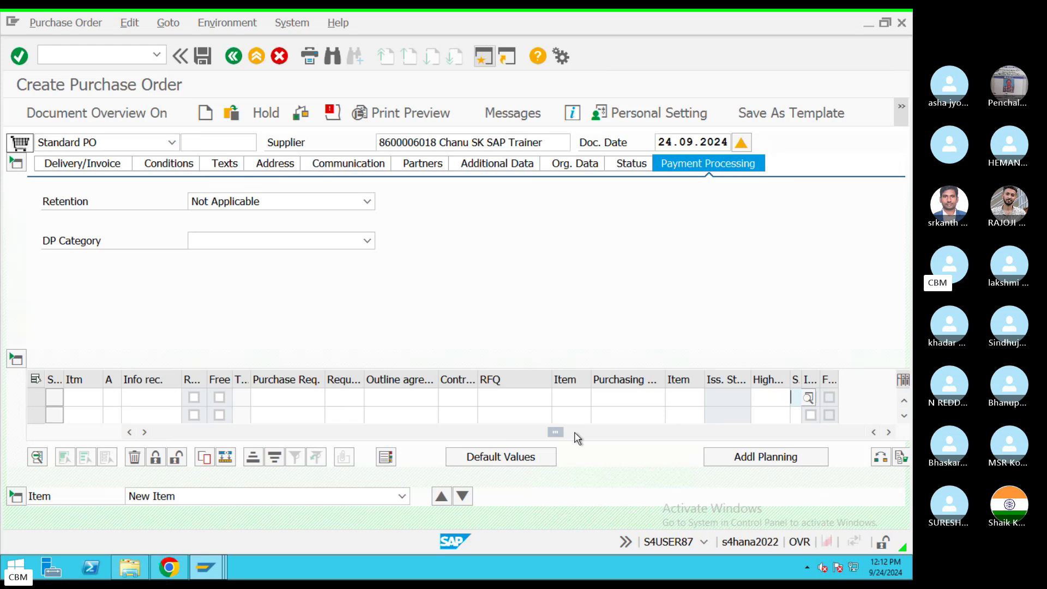
pyautogui.moveTo(556, 432); pyautogui.dragTo(267, 430)
# Step: Add 'Contract' and 'Purchase Req' bullets below Order Unites-EACH in the notes
pyautogui.hotkey('ctrl', 'Left')
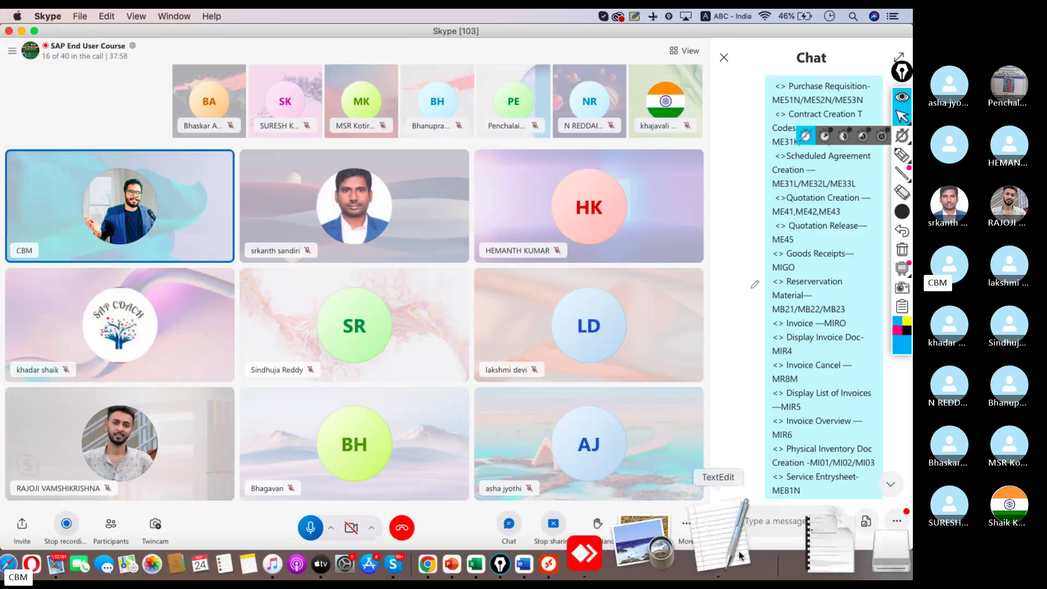
pyautogui.click(731, 537)
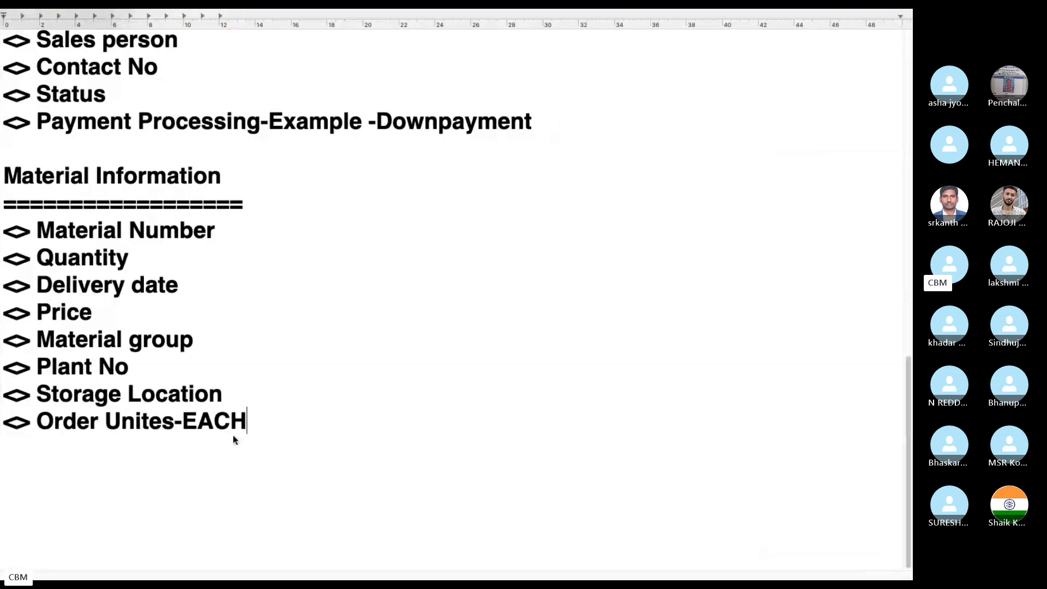
pyautogui.press('Return')
pyautogui.write('<> Contract')
pyautogui.press('Return')
pyautogui.write('<> ')
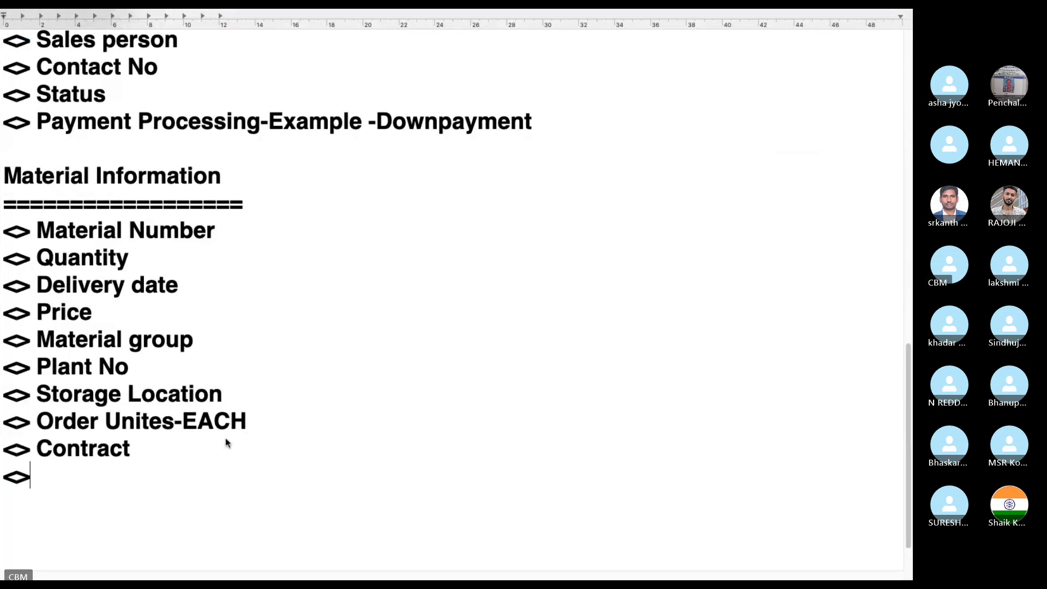
pyautogui.write('Purchase REq')
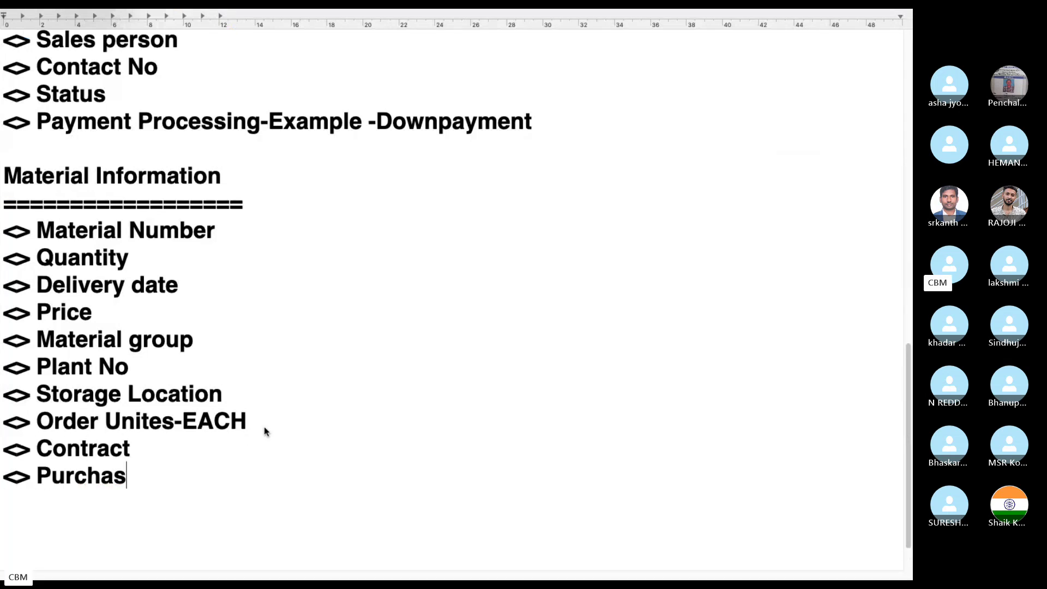
pyautogui.press('BackSpace')
pyautogui.press('BackSpace')
pyautogui.write('eq')
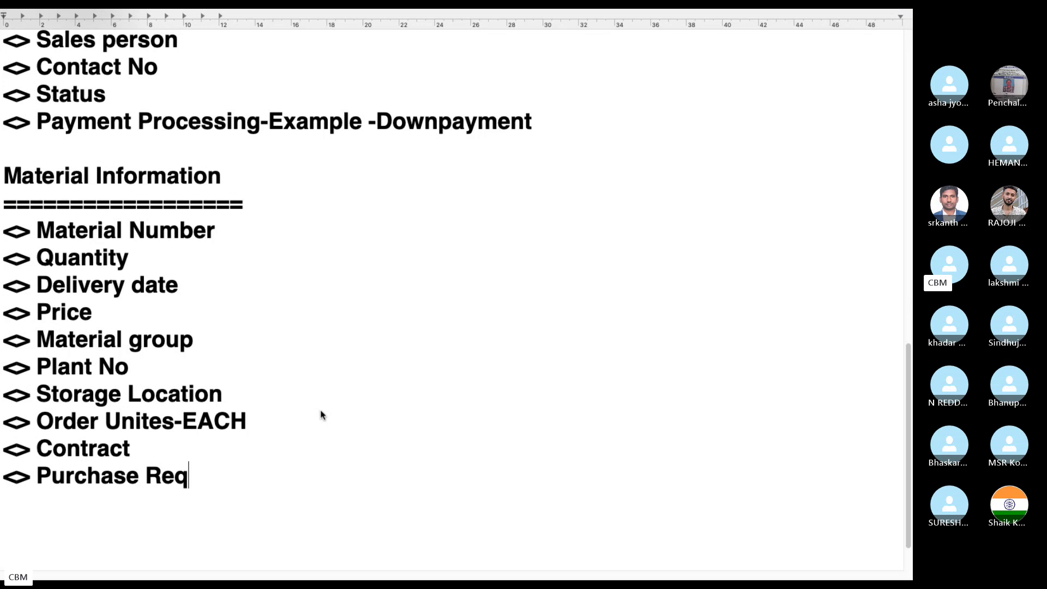
pyautogui.press('Return')
# Step: Add 'Outline agreement' and 'Batch' bullets, then bring the SAP purchase order back
pyautogui.write('<> Outline agreement')
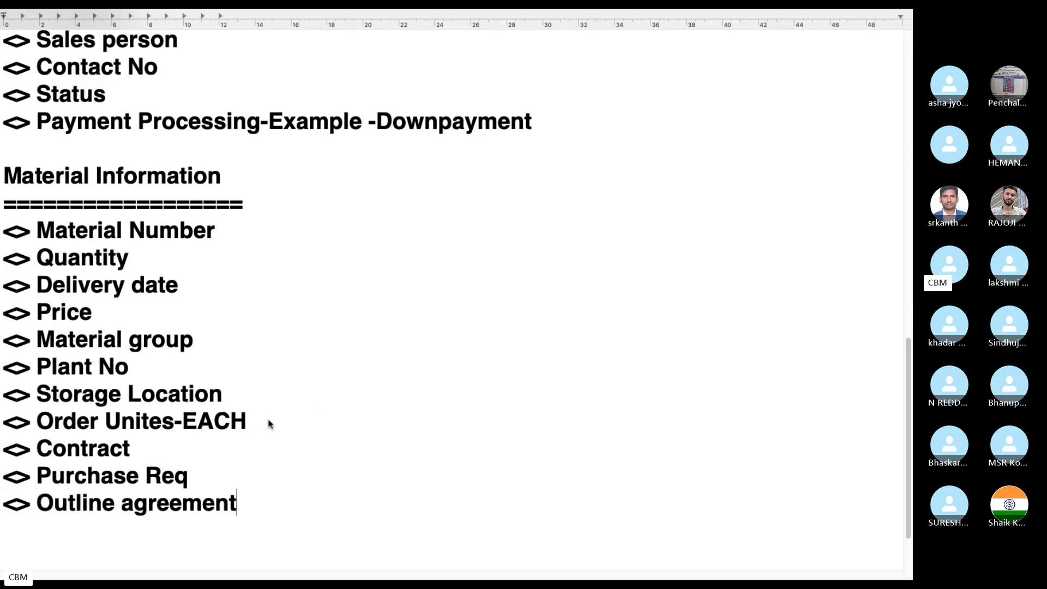
pyautogui.press('Return')
pyautogui.write('<>')
pyautogui.press('BackSpace')
pyautogui.press('BackSpace')
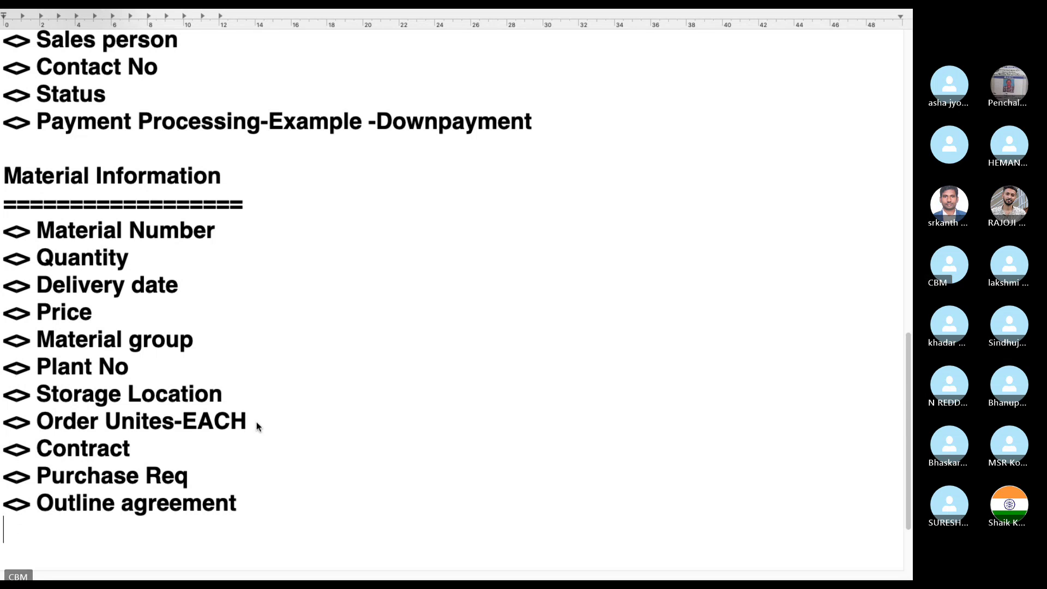
pyautogui.hotkey('ctrl', 'Left')
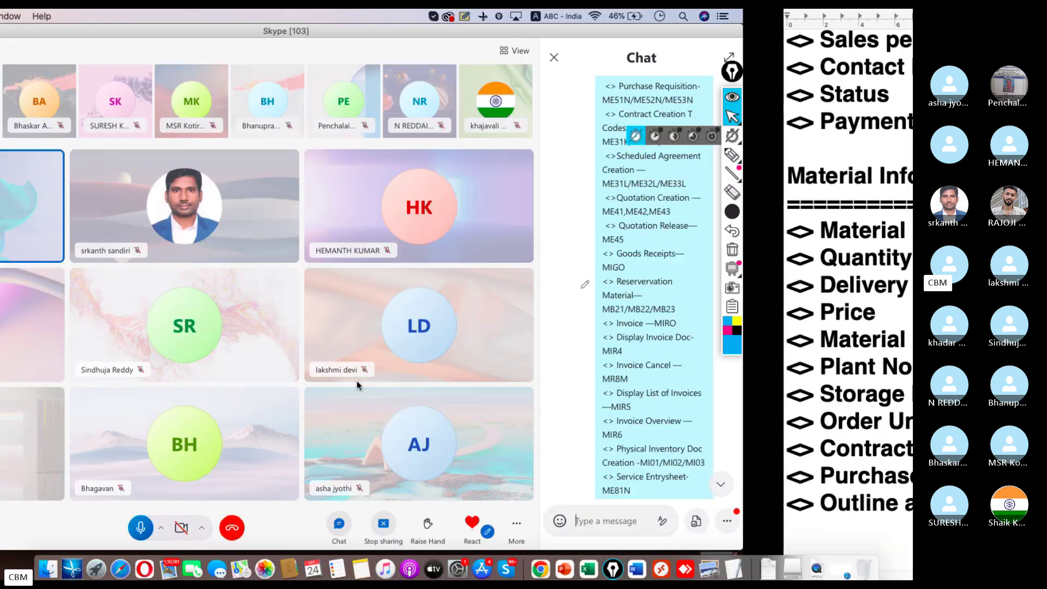
pyautogui.click(657, 554)
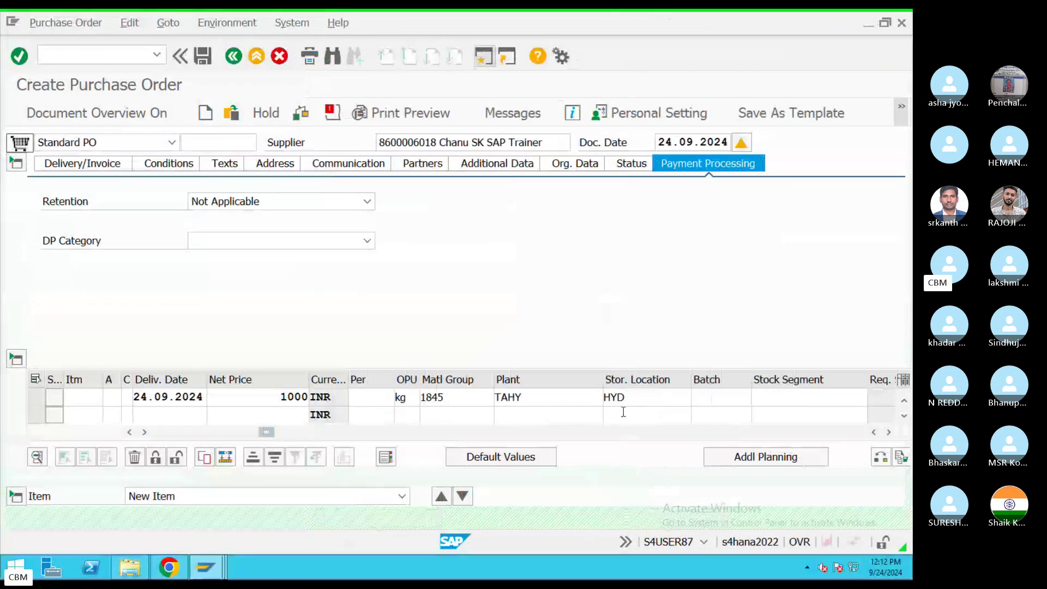
pyautogui.hotkey('ctrl', 'Right')
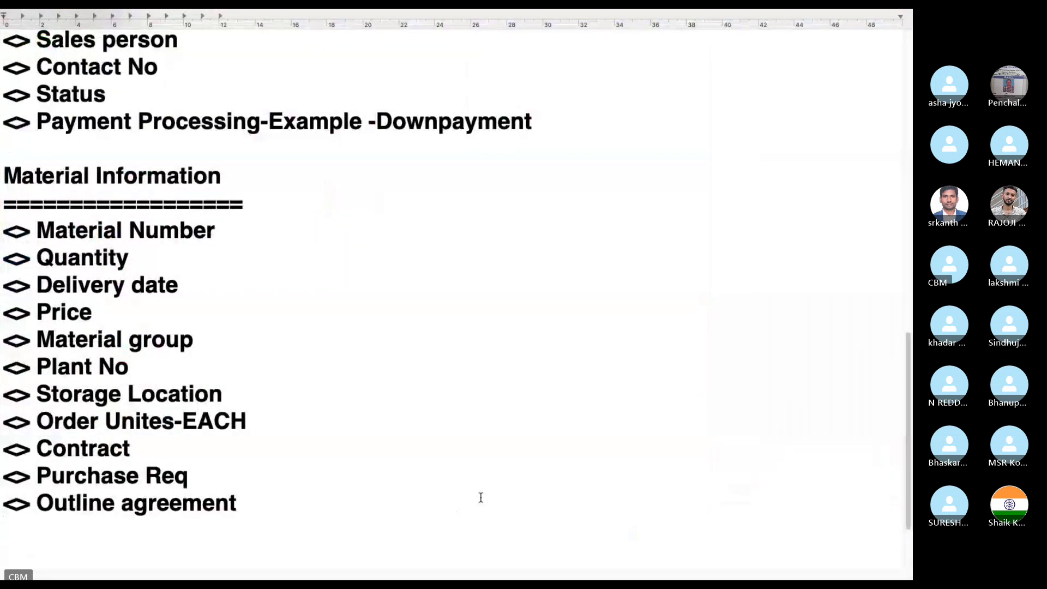
pyautogui.write('<> Batch')
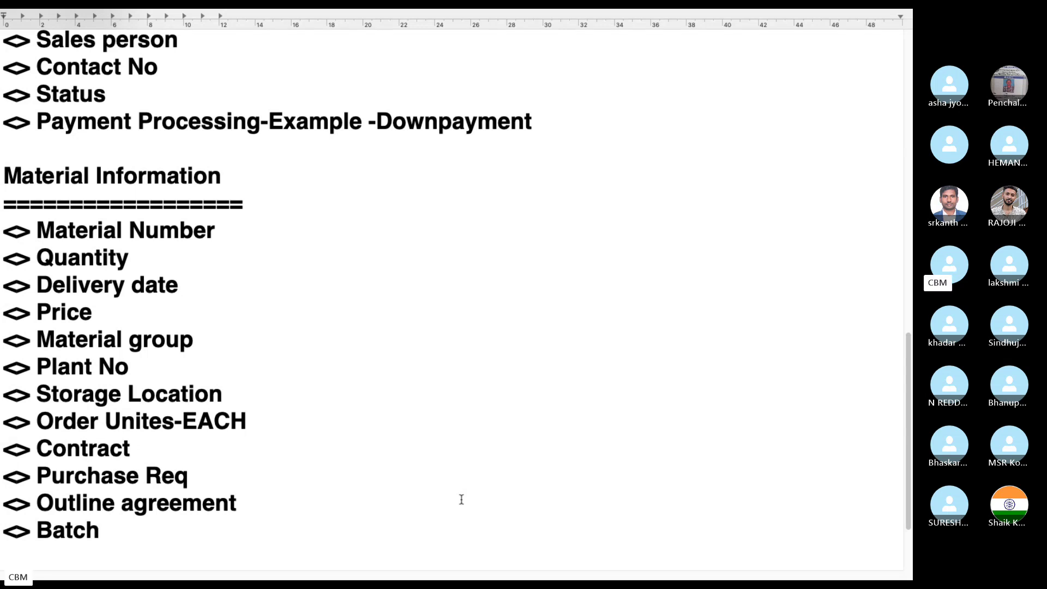
pyautogui.hotkey('ctrl', 'Left')
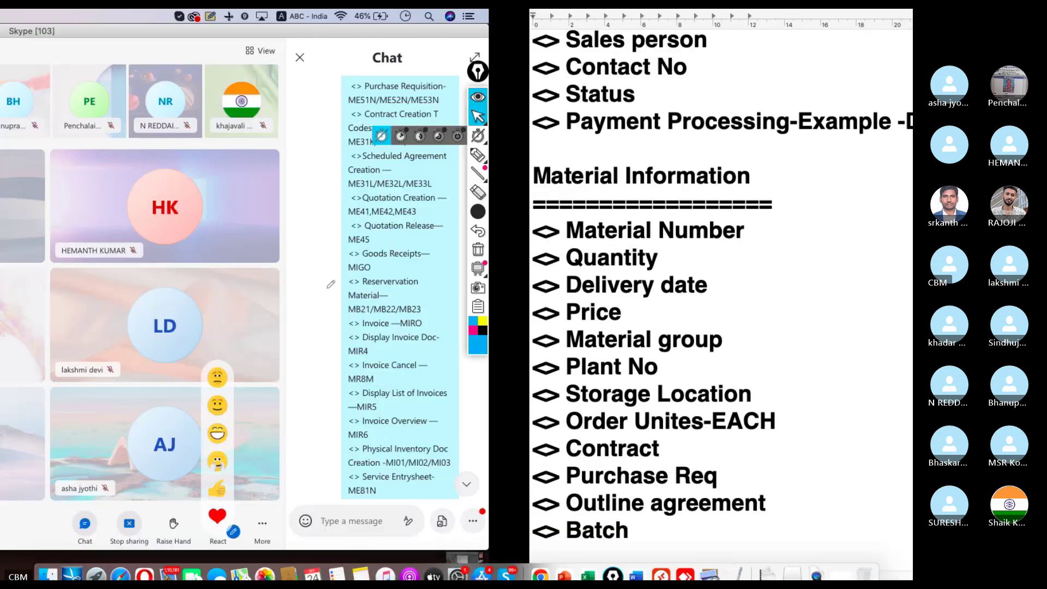
pyautogui.click(660, 575)
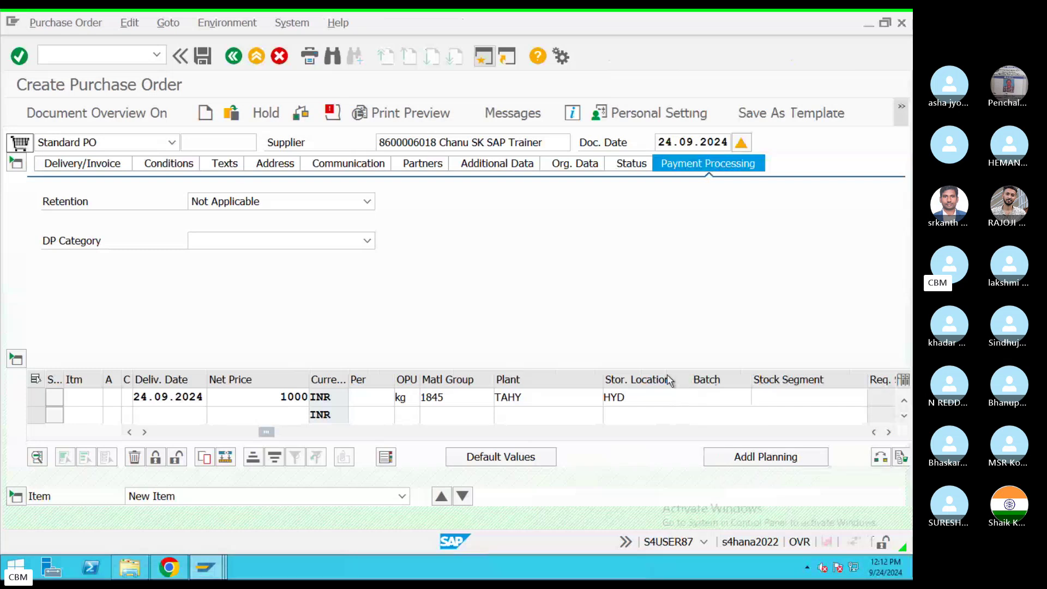
pyautogui.press('Return')
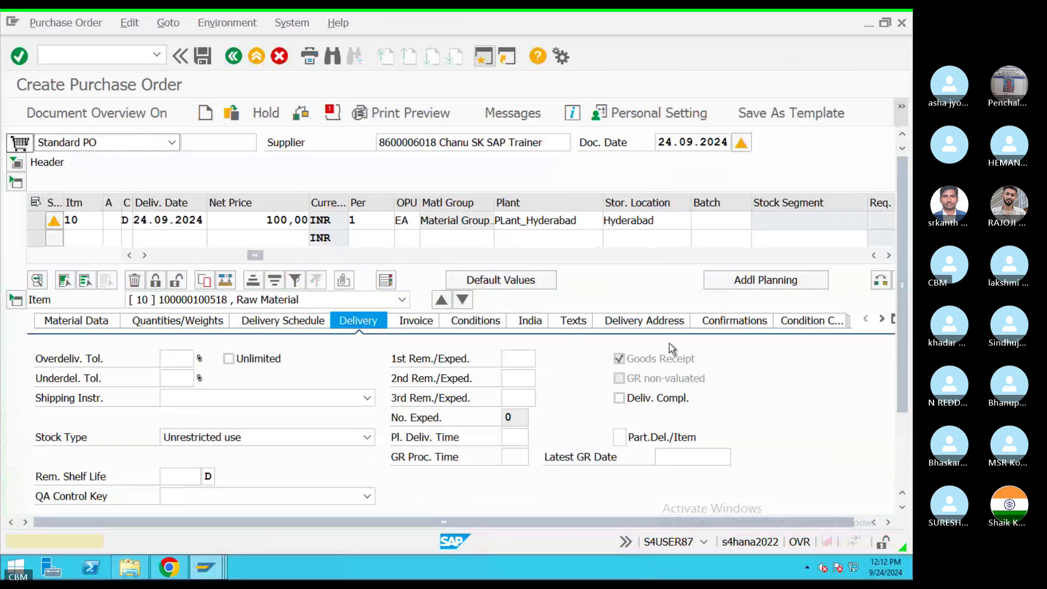
pyautogui.press('Return')
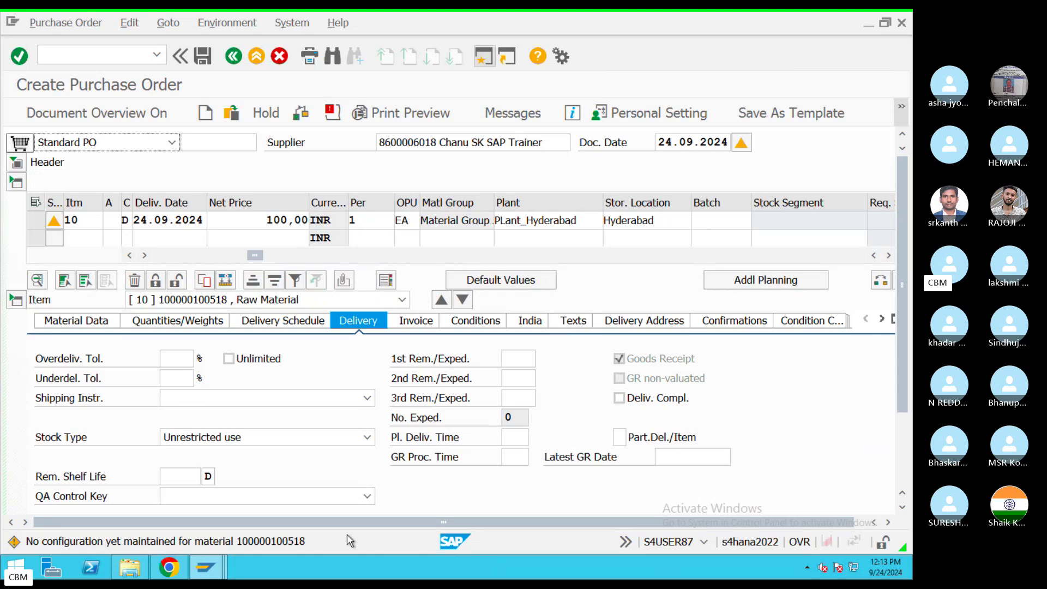
pyautogui.press('Return')
pyautogui.press('Return')
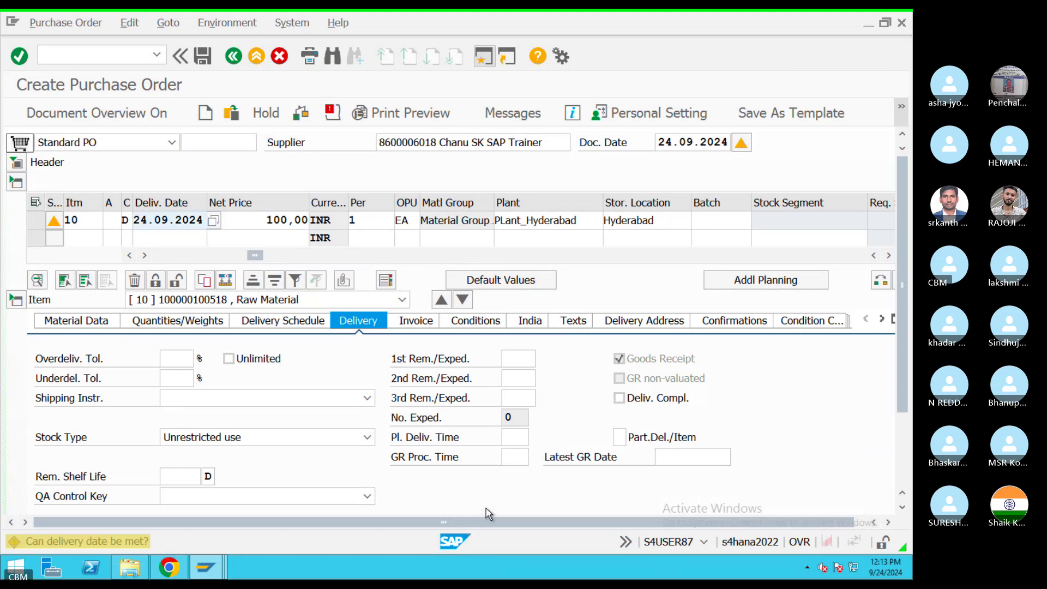
pyautogui.press('Return')
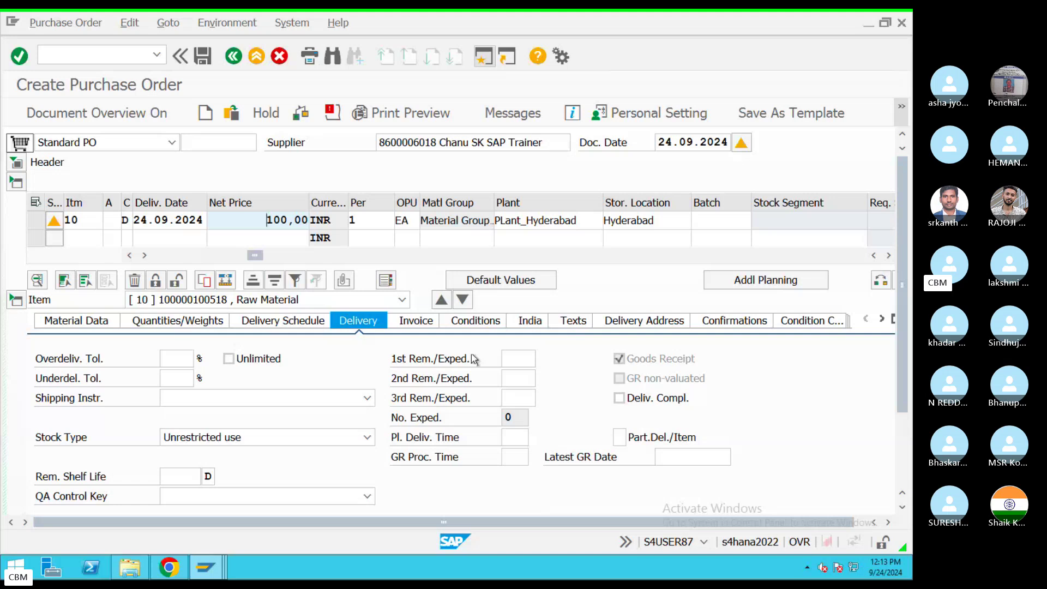
# Step: Preview the printed order and scroll to item 00010: 100 each at 100.00, totalling 10,000.00 INR
pyautogui.click(410, 114)
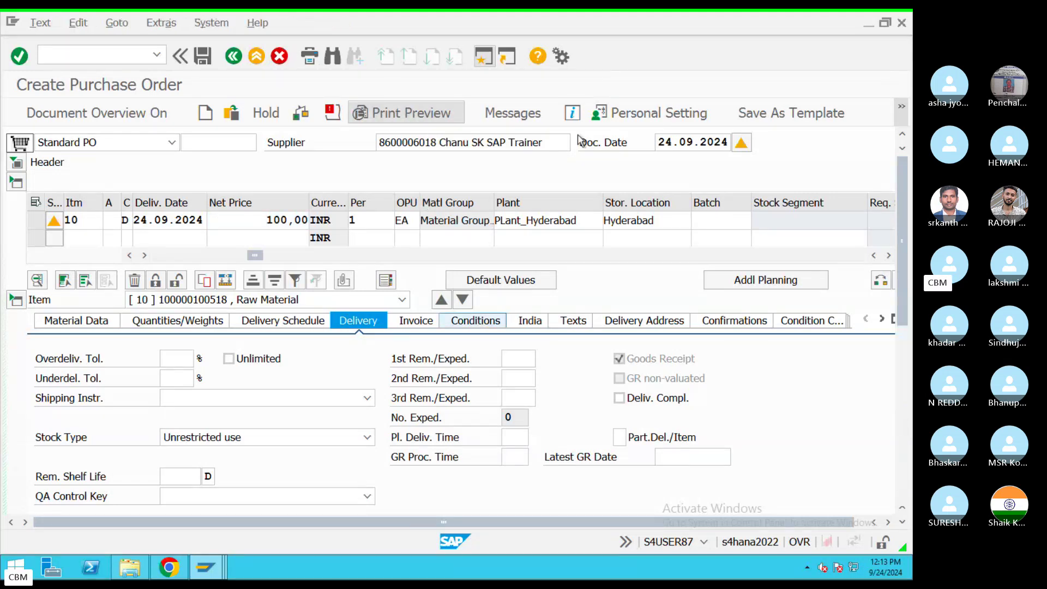
pyautogui.scroll(-1, 129, 289)
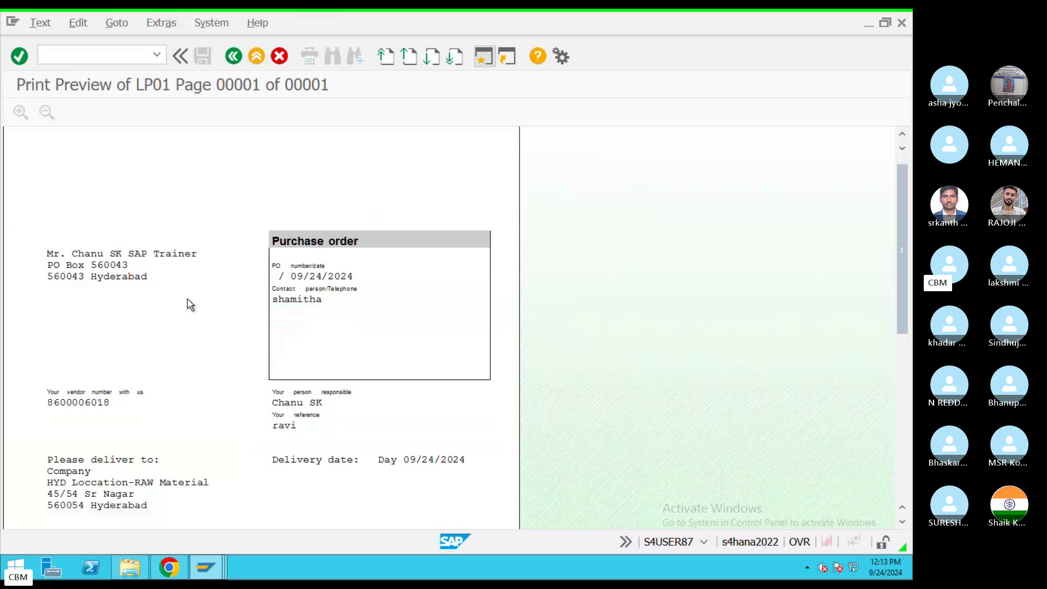
pyautogui.scroll(-1, 190, 304)
pyautogui.scroll(2, 58, 191)
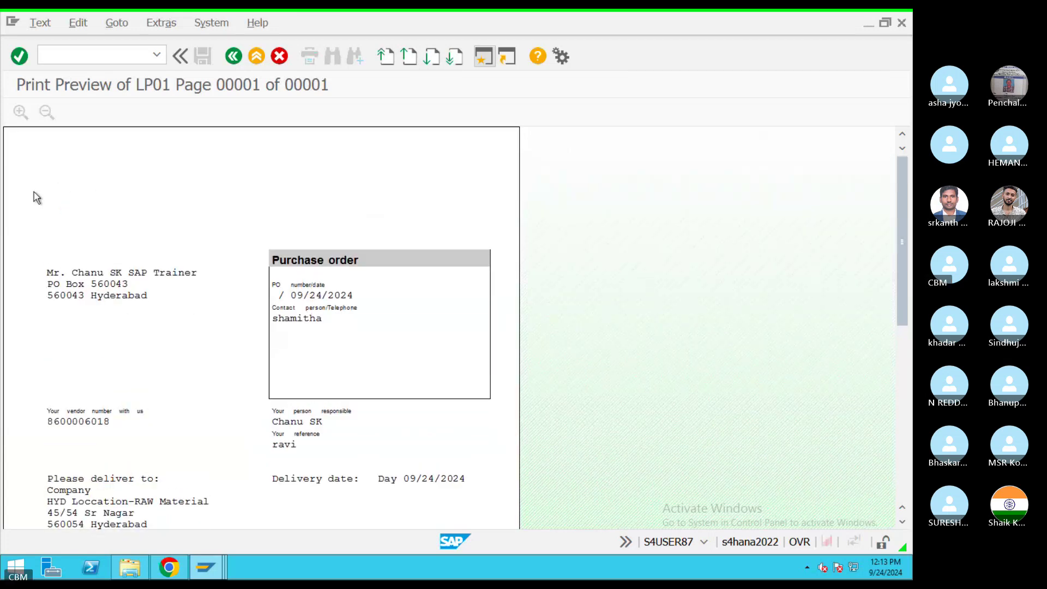
pyautogui.scroll(-7, 256, 324)
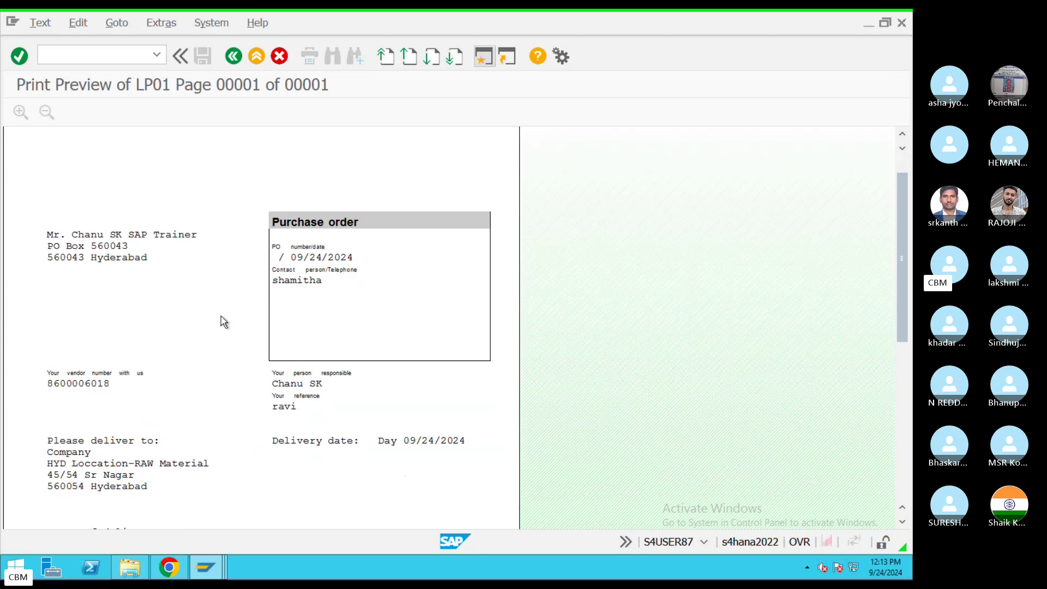
pyautogui.scroll(-3, 311, 360)
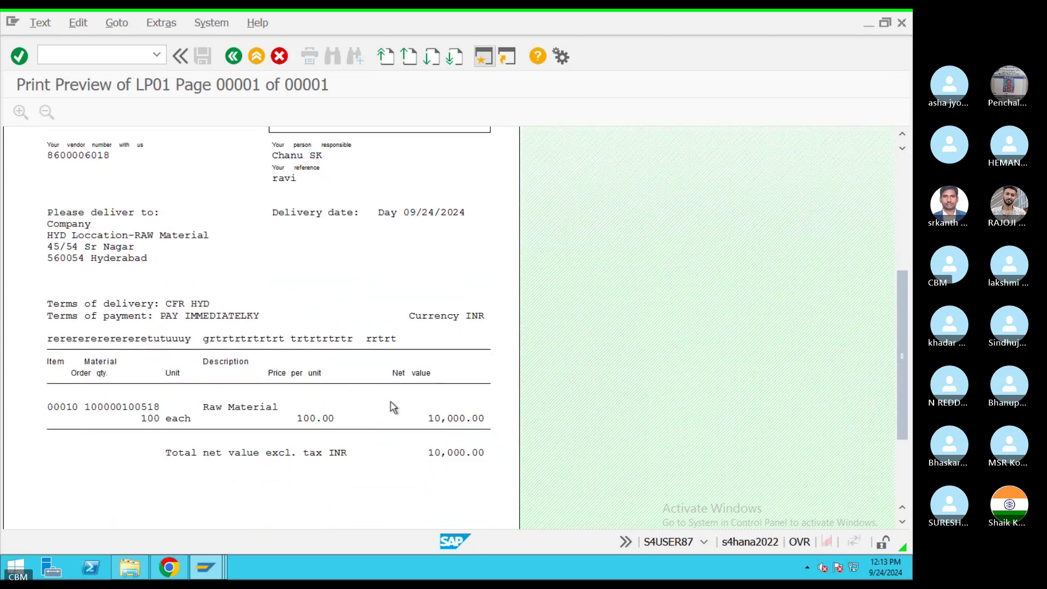
pyautogui.scroll(-2, 227, 442)
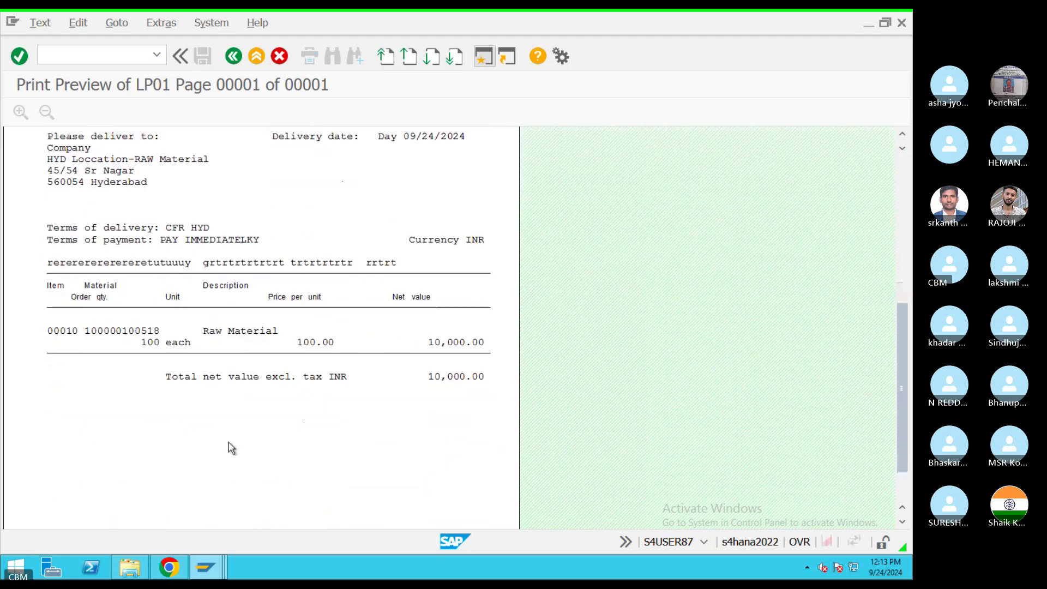
pyautogui.scroll(8, 240, 428)
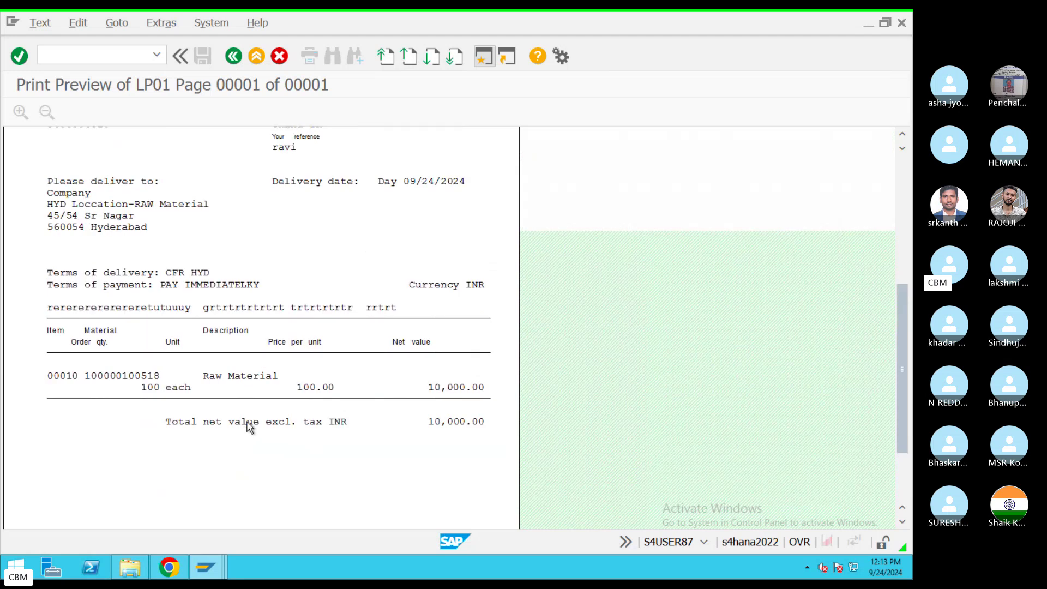
pyautogui.scroll(3, 278, 425)
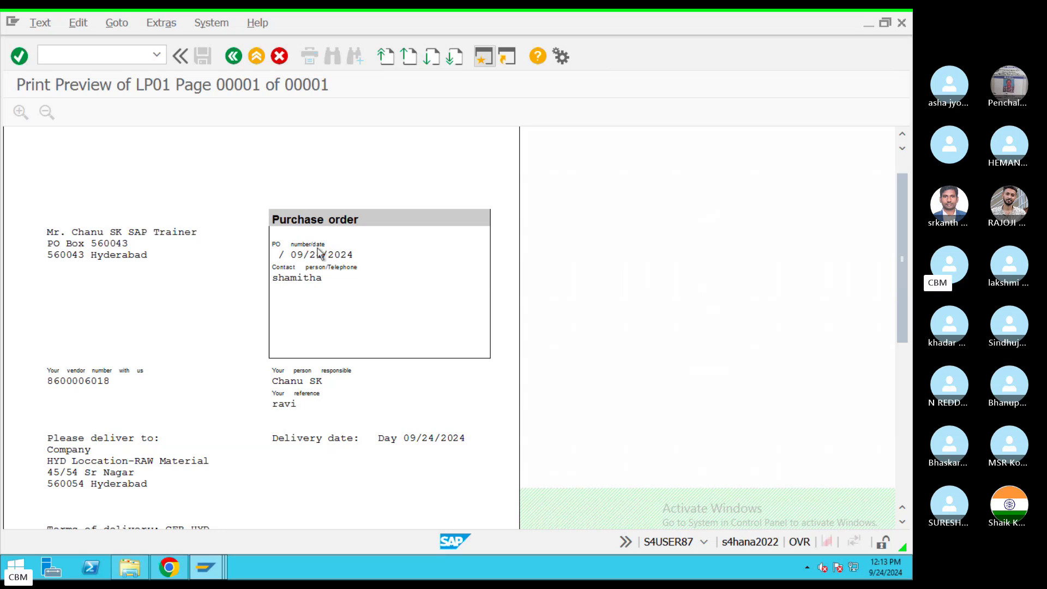
pyautogui.scroll(-3, 229, 299)
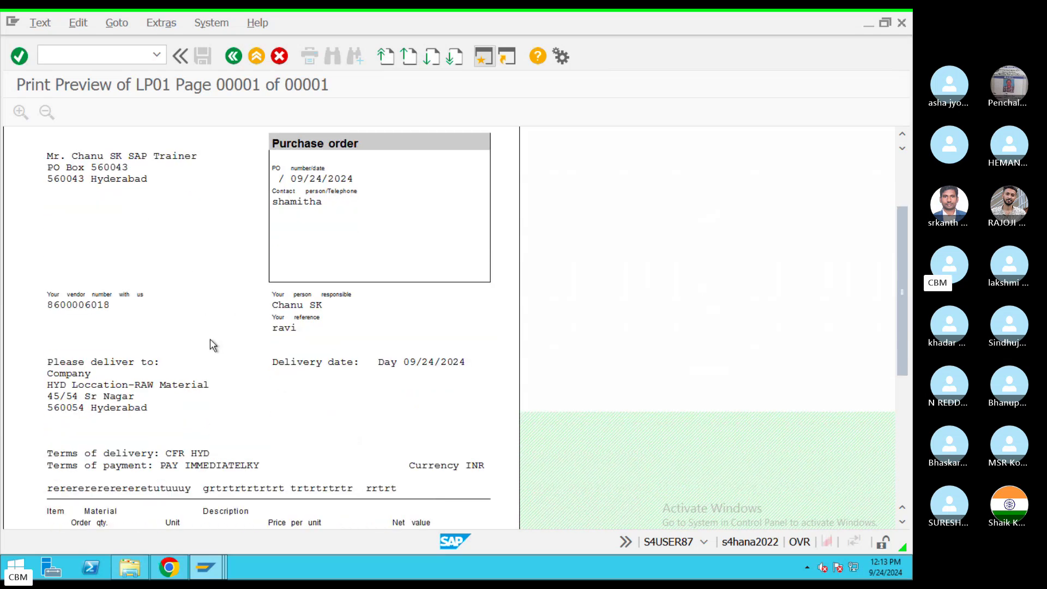
pyautogui.scroll(-3, 303, 329)
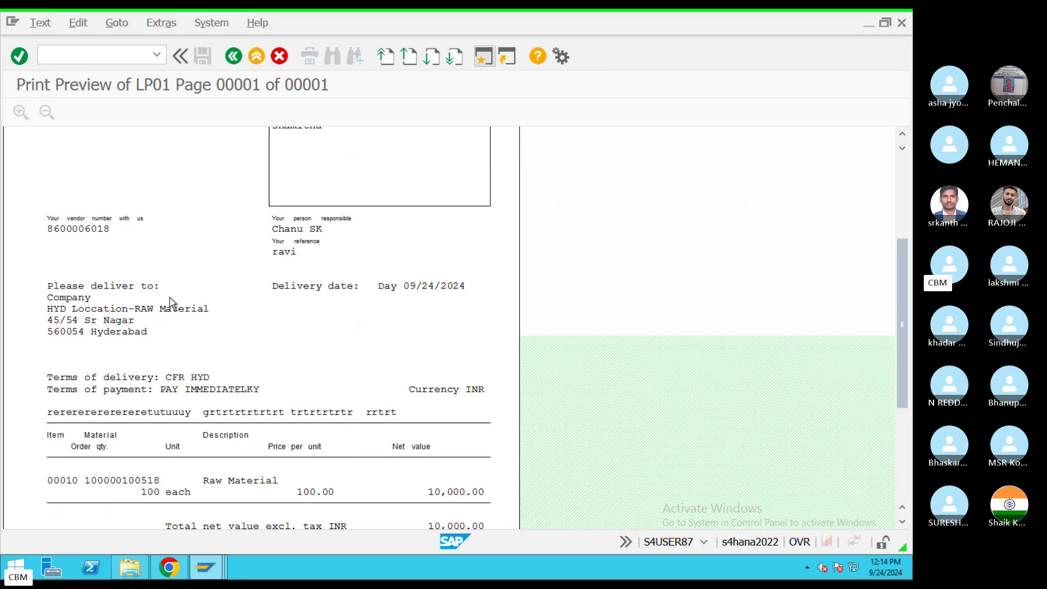
pyautogui.scroll(1, 187, 278)
pyautogui.scroll(-2, 168, 274)
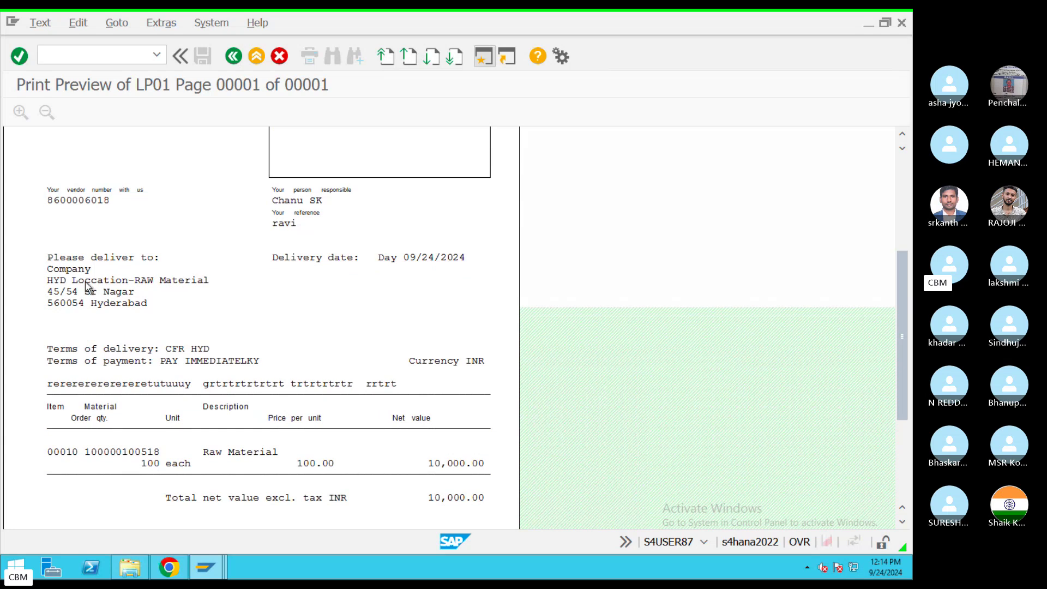
pyautogui.scroll(-1, 172, 289)
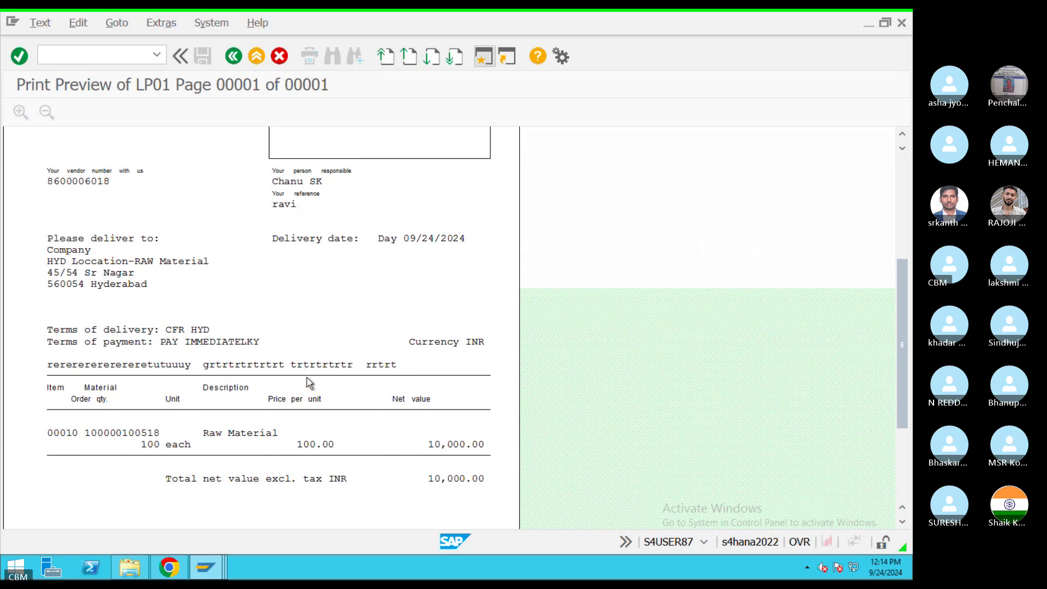
pyautogui.scroll(-1, 310, 385)
pyautogui.scroll(-3, 311, 385)
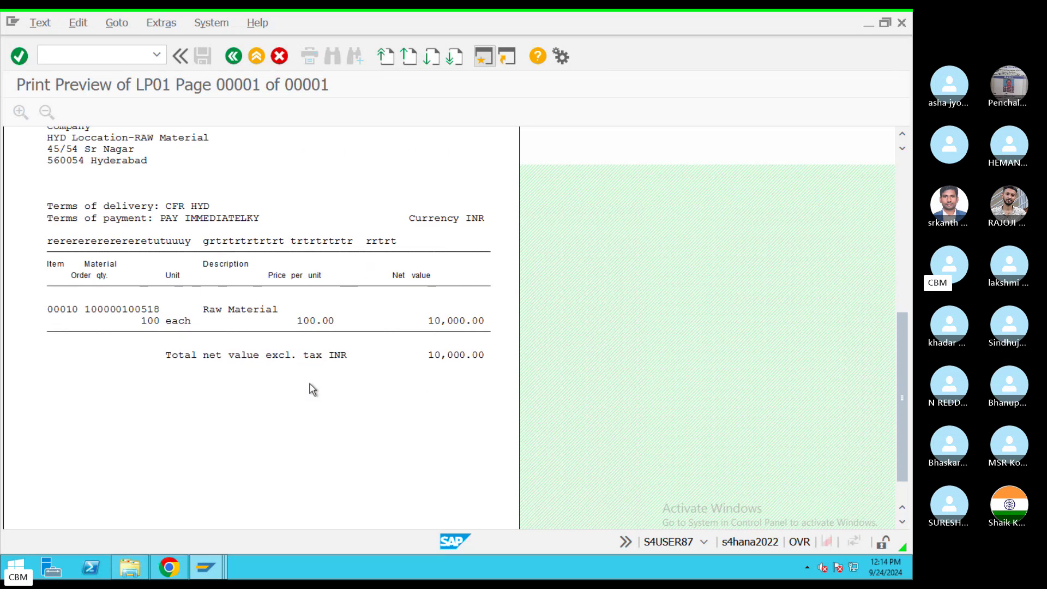
pyautogui.click(234, 55)
pyautogui.click(382, 114)
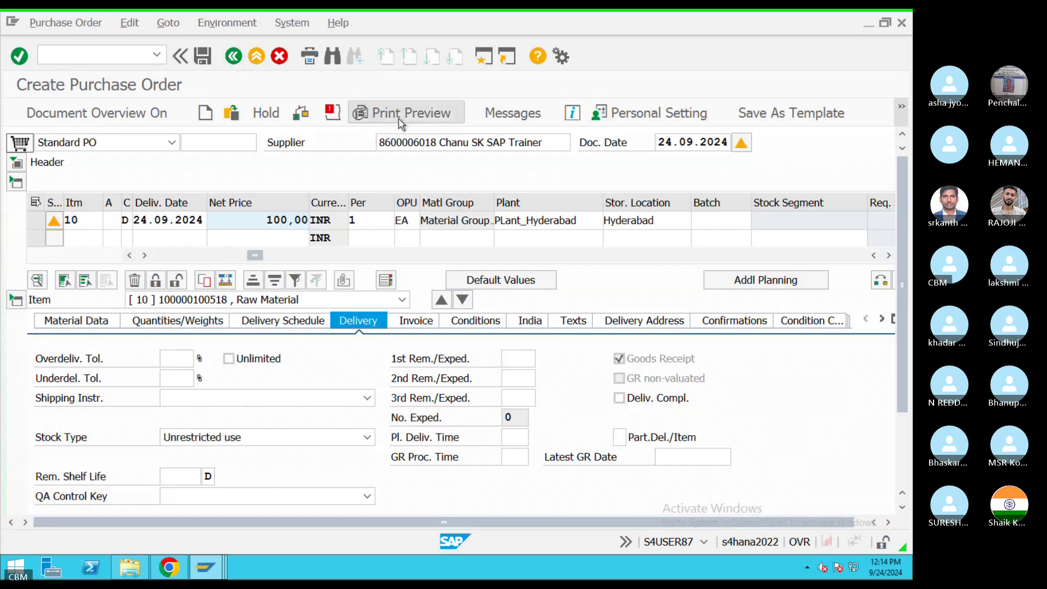
pyautogui.click(251, 60)
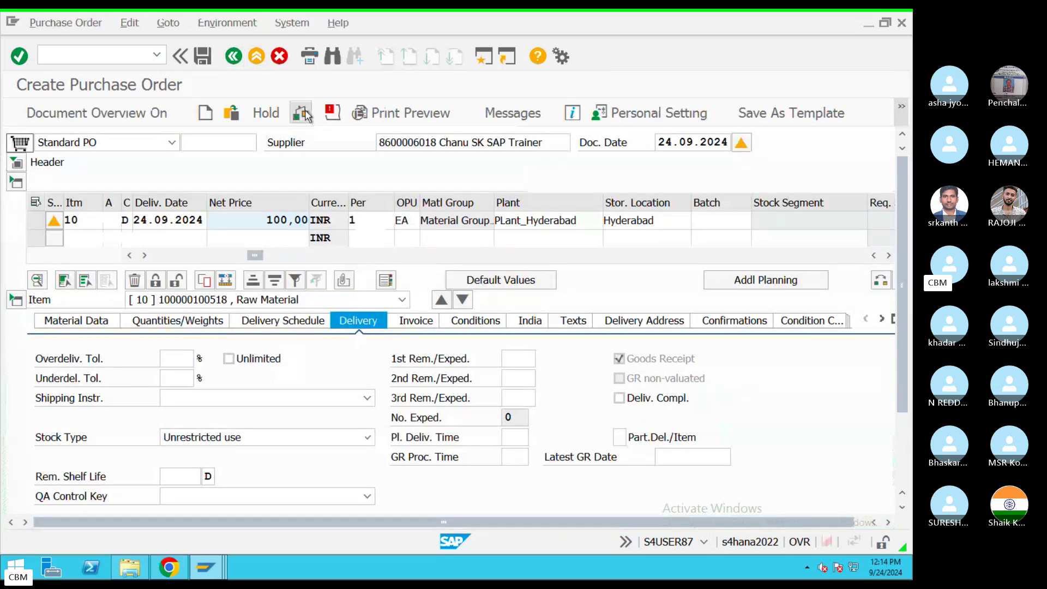
pyautogui.click(301, 114)
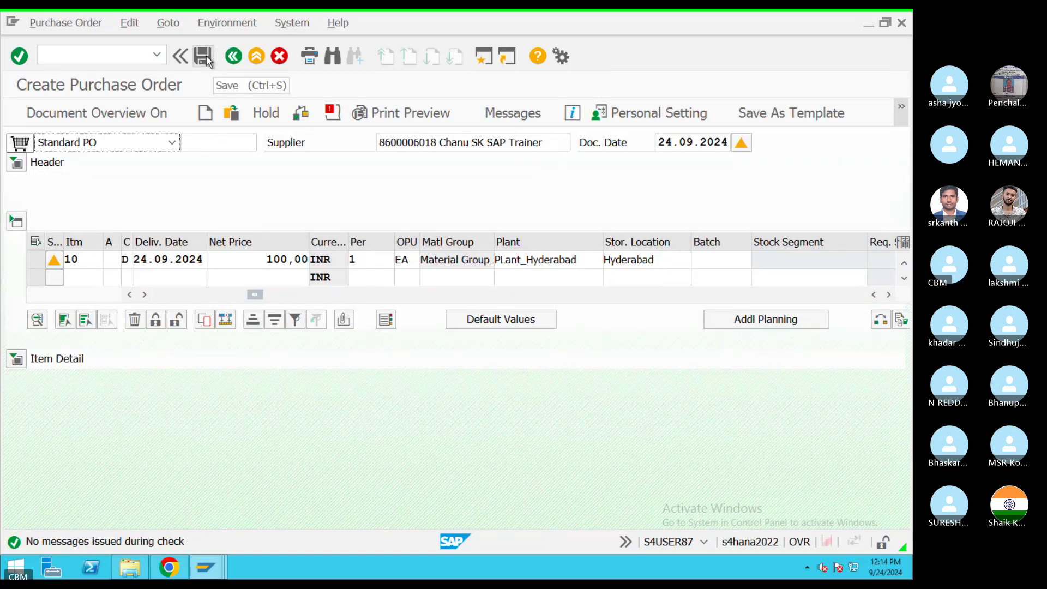
pyautogui.click(206, 57)
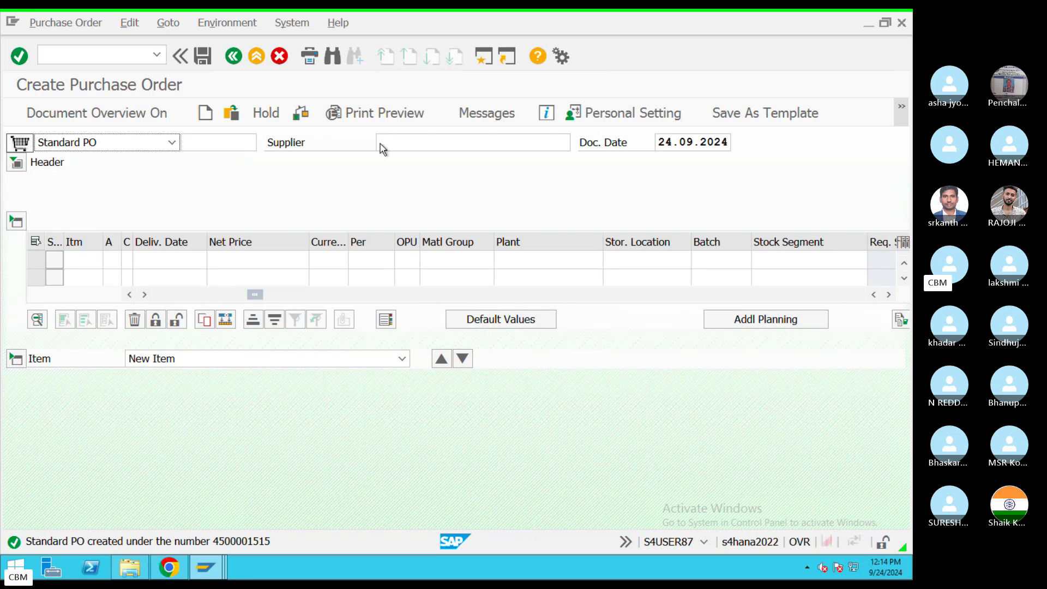
pyautogui.click(256, 57)
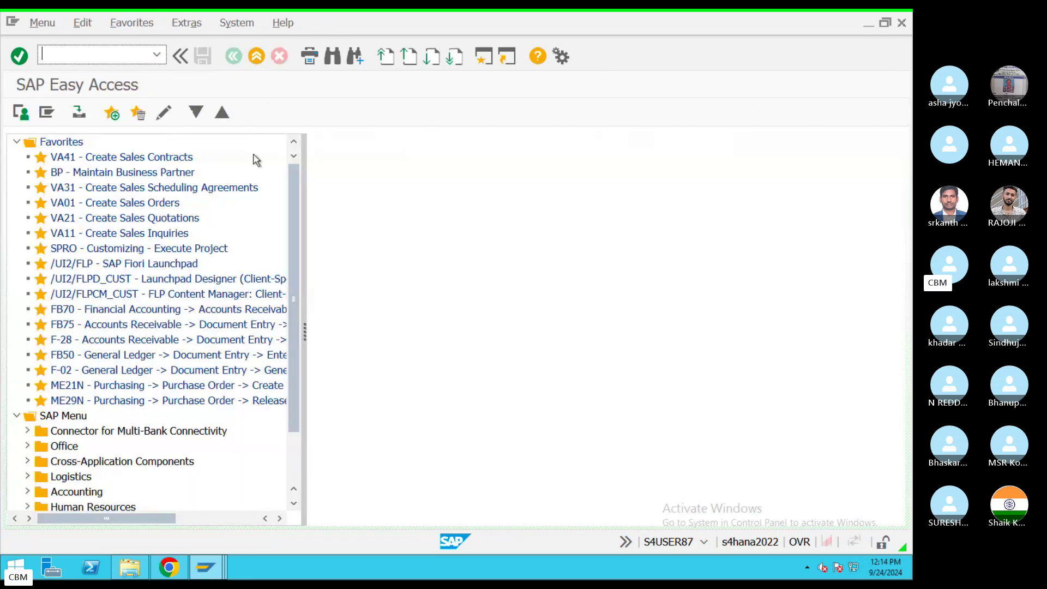
pyautogui.write('ME22n')
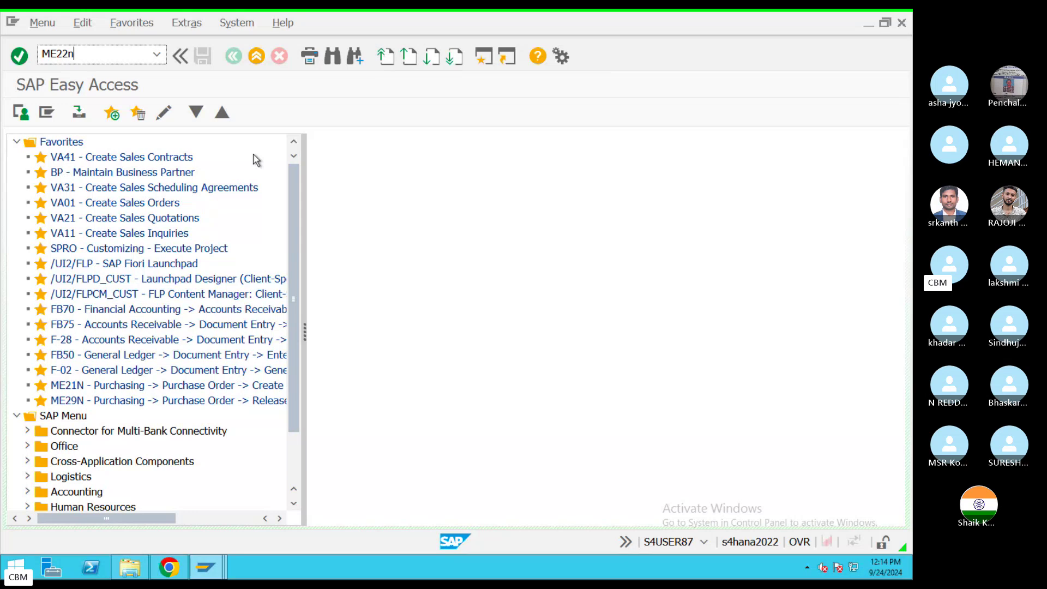
pyautogui.press('Return')
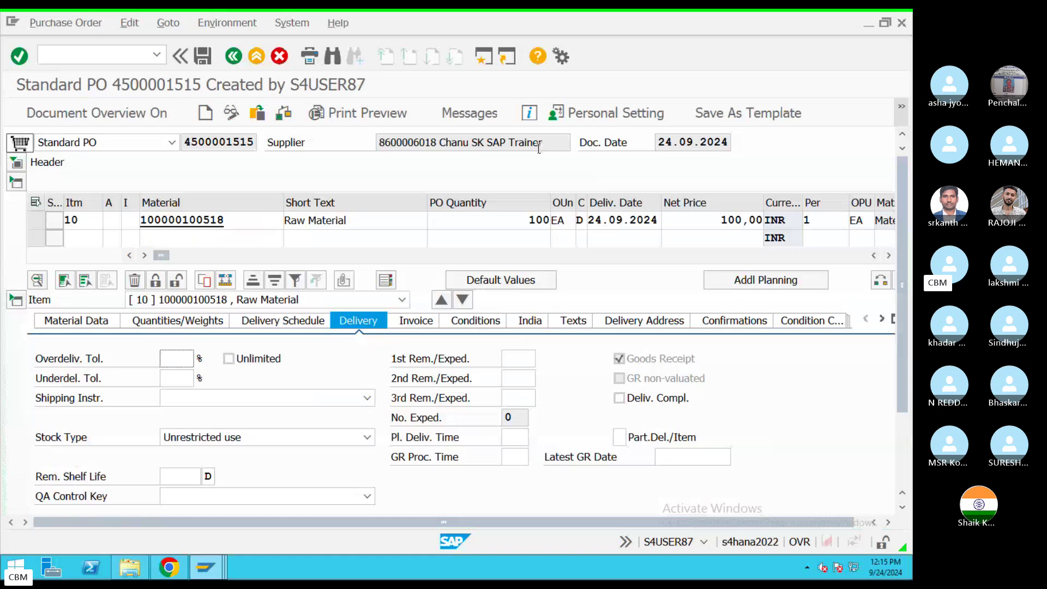
# Step: Change the item's PO quantity and net price from 100 to 200, save, and exit
pyautogui.moveTo(702, 222); pyautogui.dragTo(757, 218)
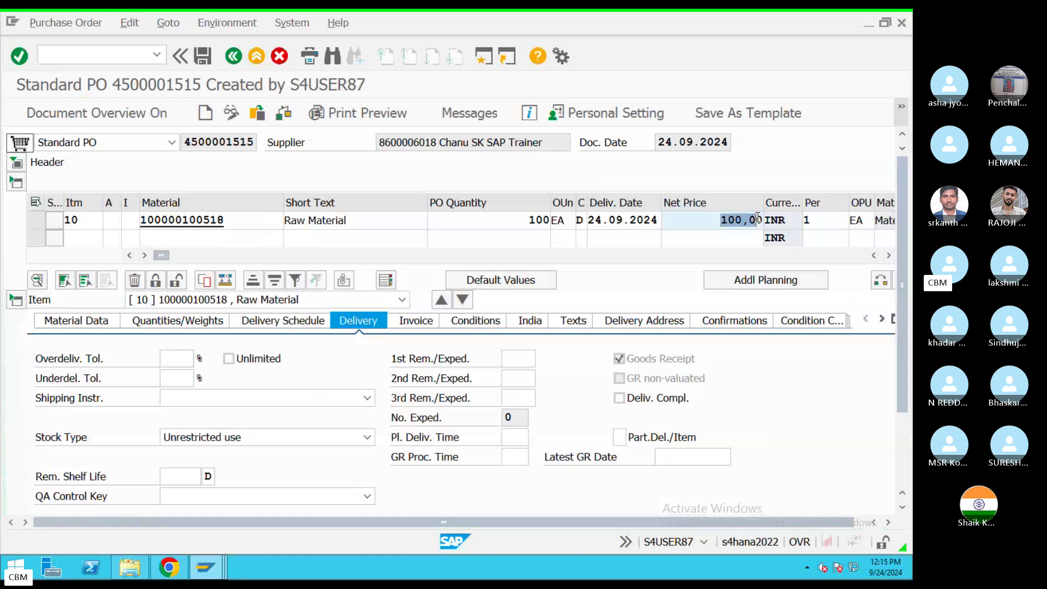
pyautogui.click(549, 221)
pyautogui.doubleClick(550, 221)
pyautogui.write('2')
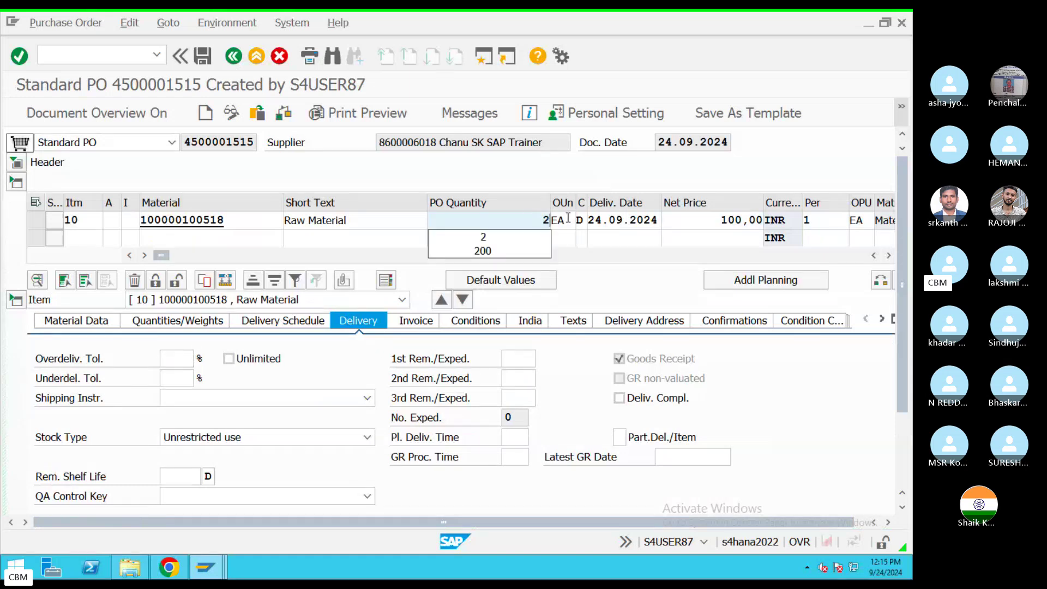
pyautogui.write('00')
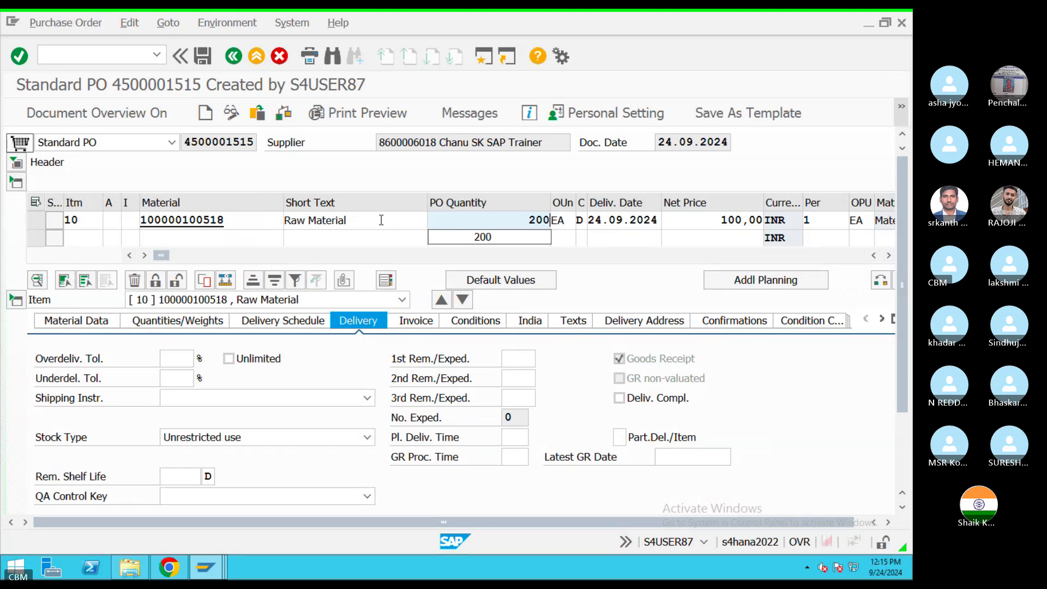
pyautogui.moveTo(704, 226); pyautogui.dragTo(761, 221)
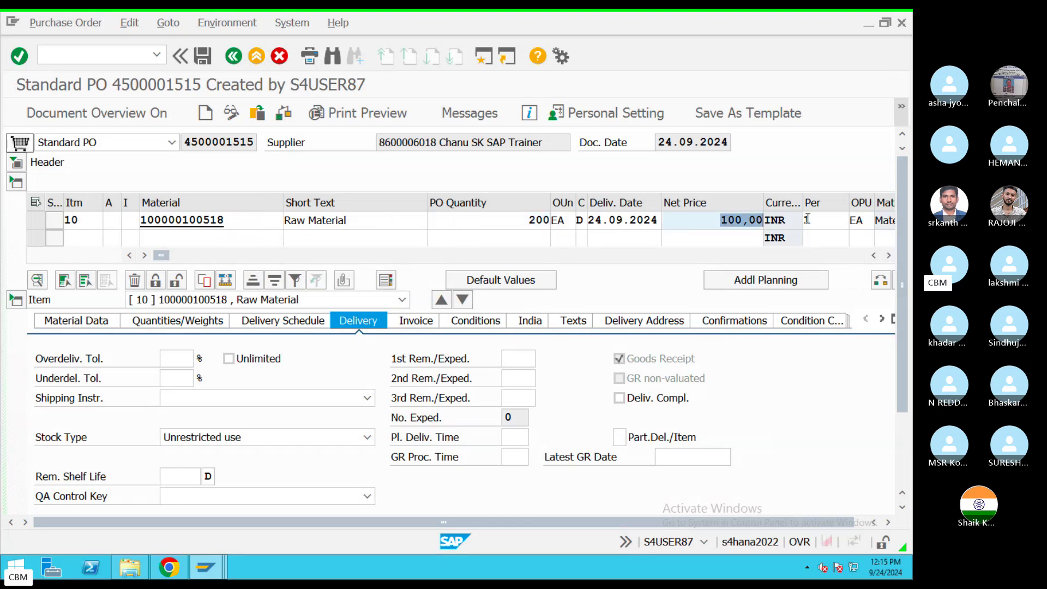
pyautogui.write('200')
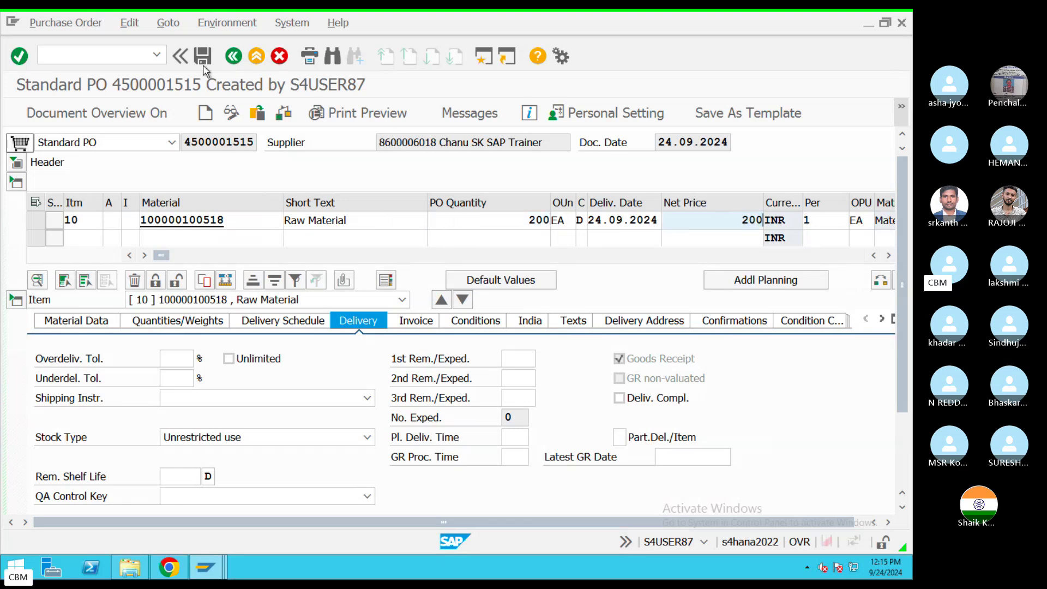
pyautogui.click(202, 57)
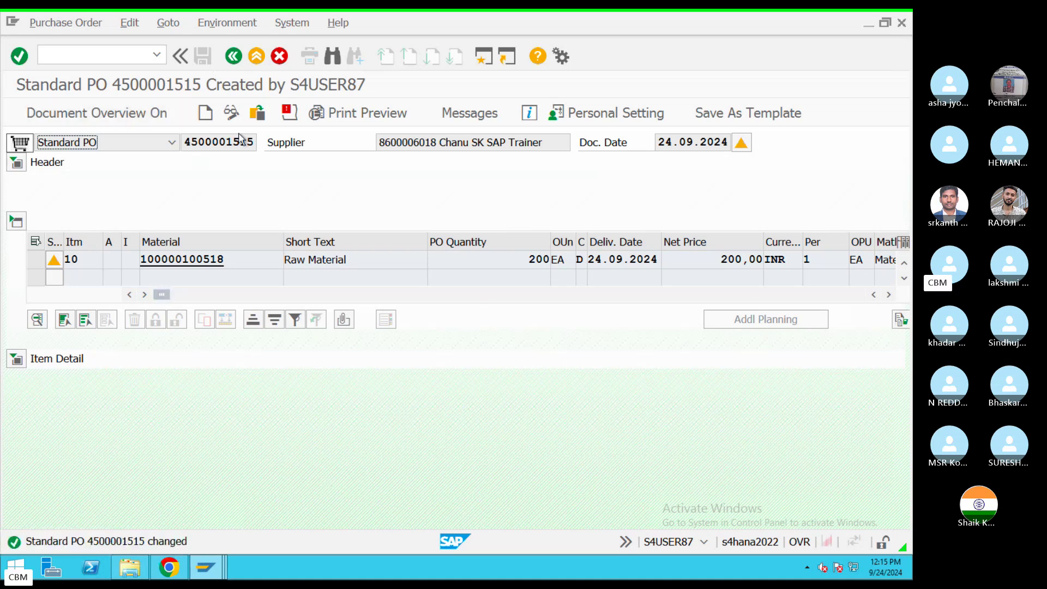
pyautogui.click(256, 56)
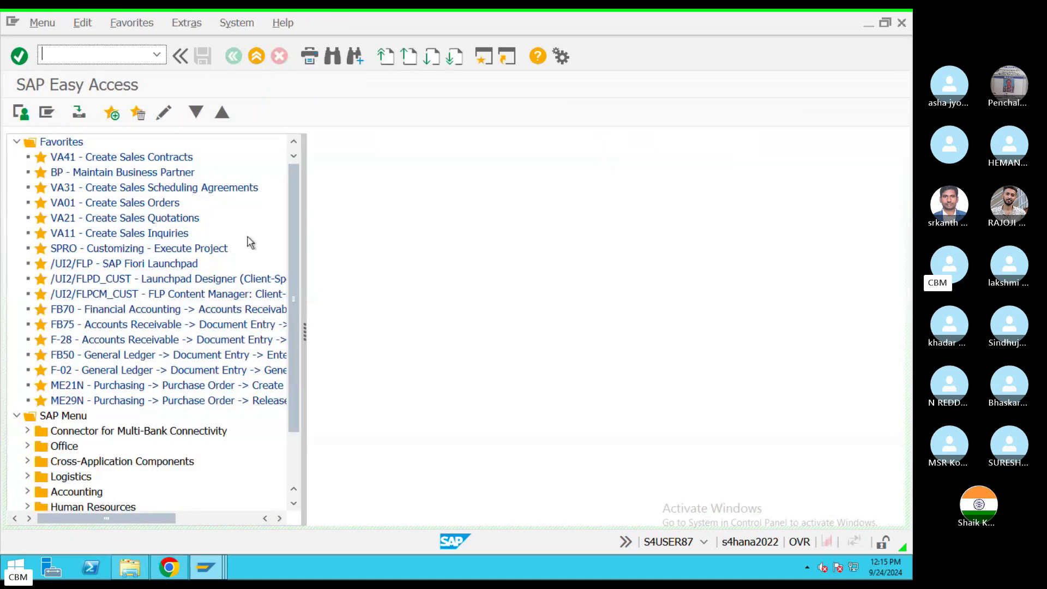
pyautogui.write('ME23N')
pyautogui.press('Return')
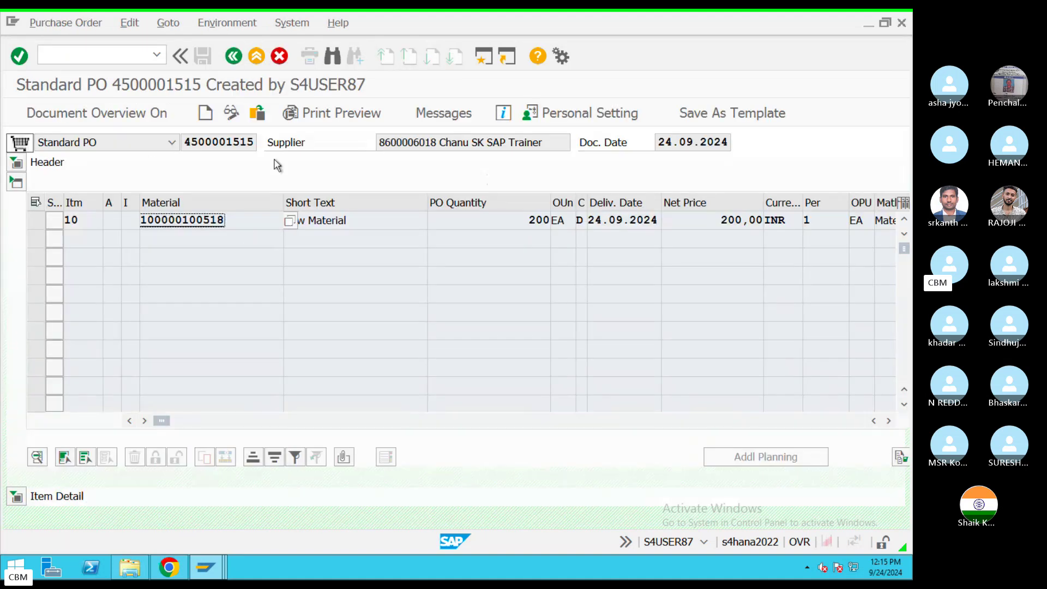
pyautogui.click(16, 162)
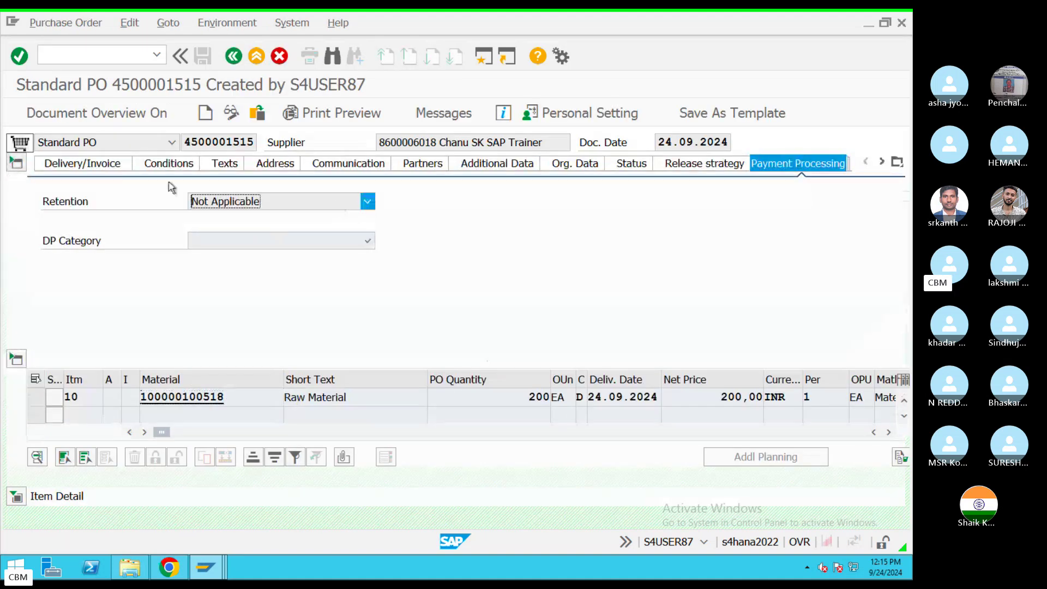
# Step: Review the header delivery/invoice terms and the gross price, non-deductible tax and cash discount conditions
pyautogui.click(77, 163)
pyautogui.click(170, 163)
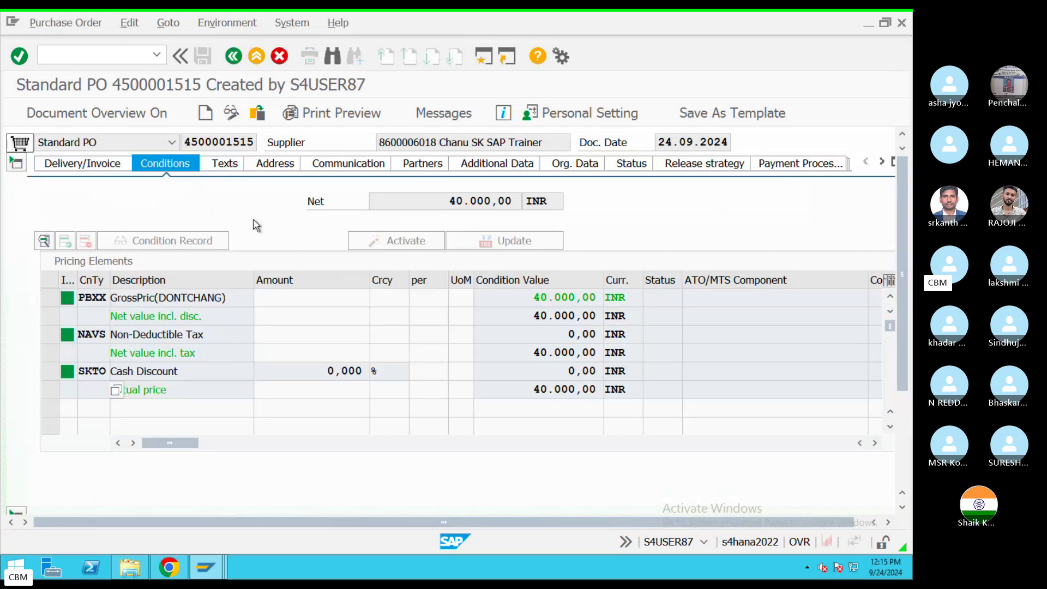
pyautogui.moveTo(187, 298); pyautogui.dragTo(146, 297)
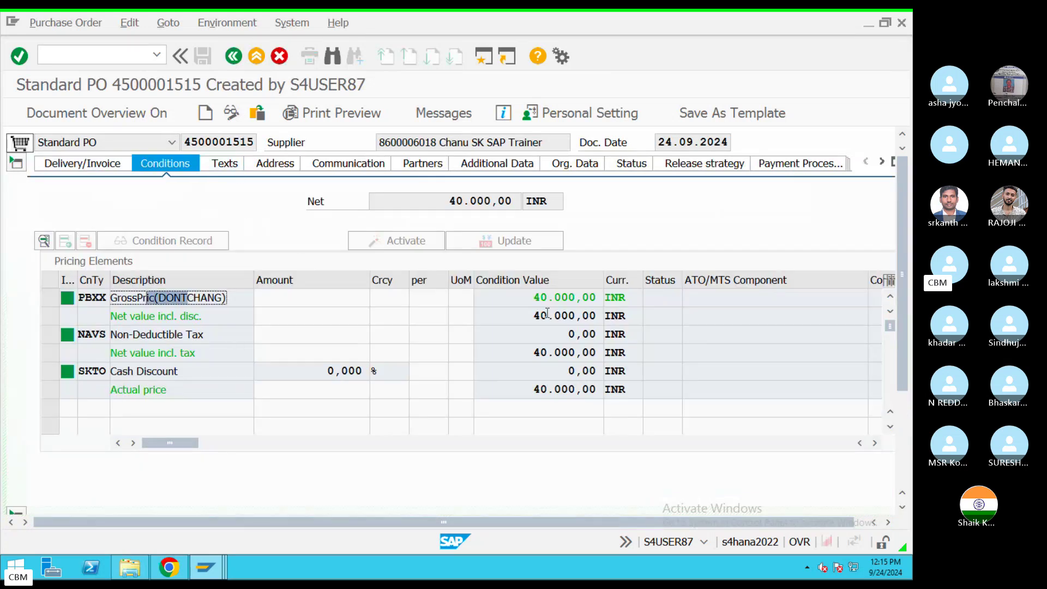
pyautogui.moveTo(206, 335); pyautogui.dragTo(166, 335)
pyautogui.moveTo(179, 371); pyautogui.dragTo(115, 371)
# Step: Review the header address, communication, partners and additional data showing collective number 3535
pyautogui.click(282, 171)
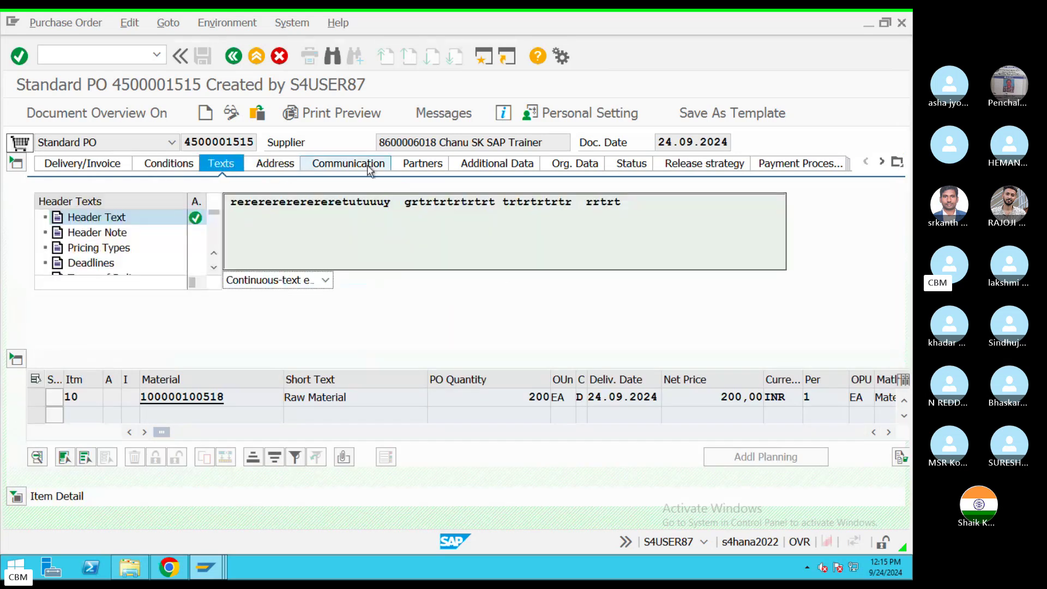
pyautogui.click(367, 169)
pyautogui.click(426, 166)
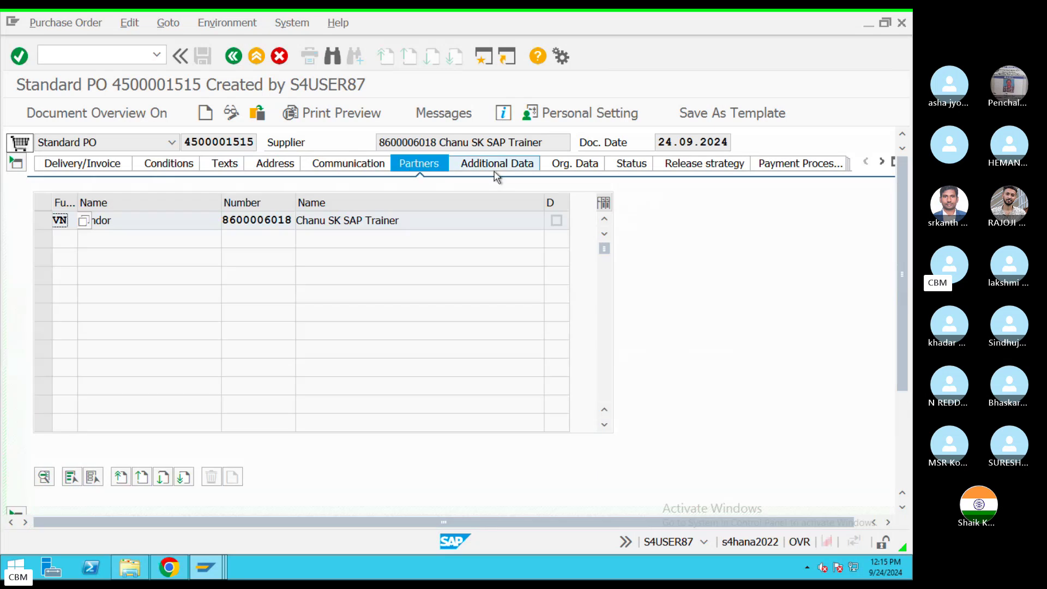
pyautogui.click(493, 170)
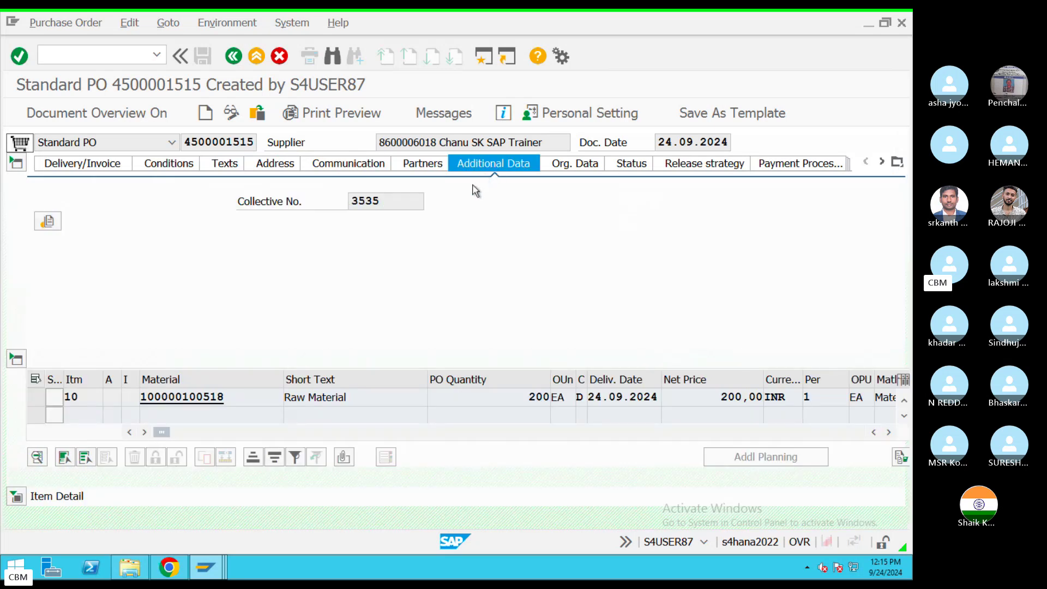
# Step: Switch from the full-screen SAP session to the Skype class call with its T-code chat
pyautogui.hotkey('ctrl', 'Left')
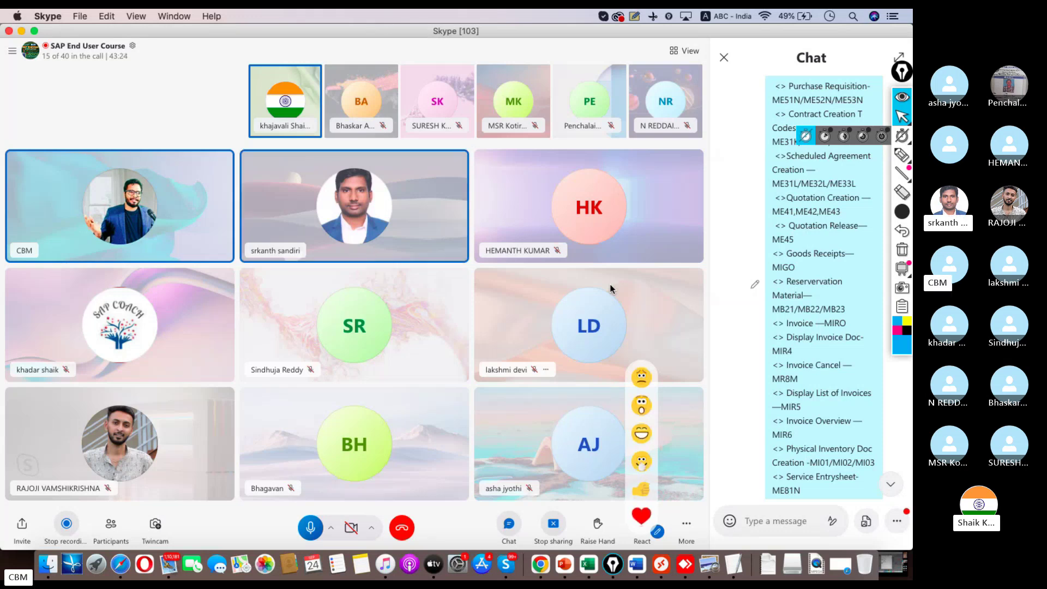
# Step: Return to the SAP session, exit the displayed order, and start a blank one with me21n
pyautogui.click(666, 552)
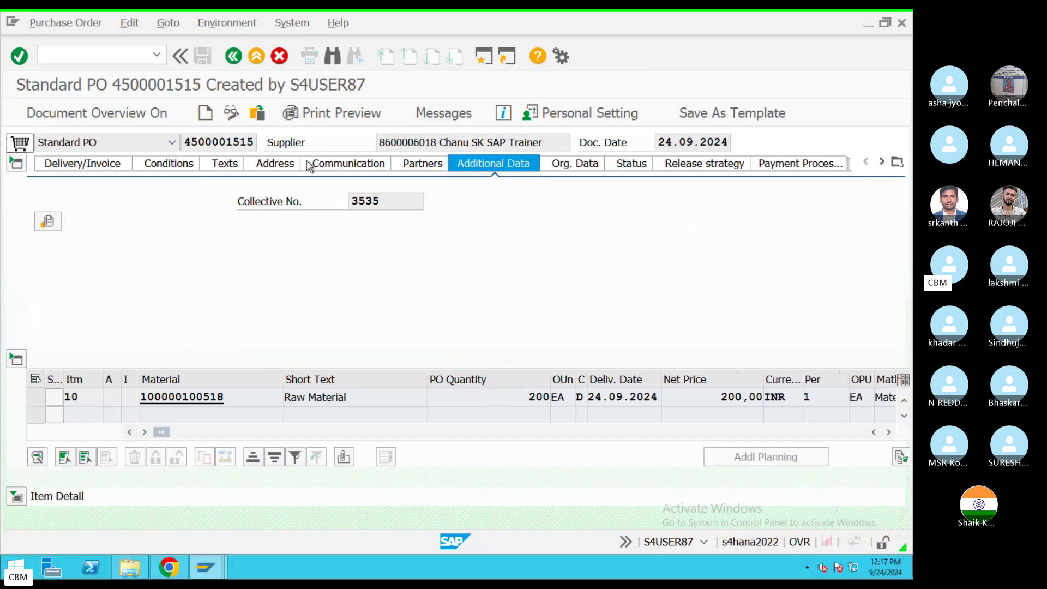
pyautogui.click(258, 66)
pyautogui.write('me')
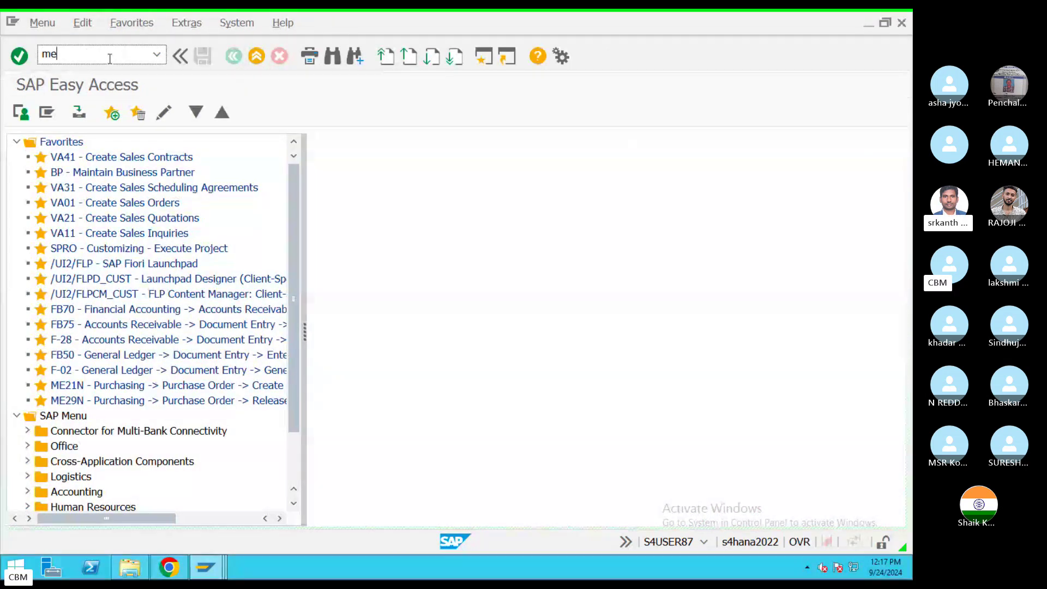
pyautogui.write('21n')
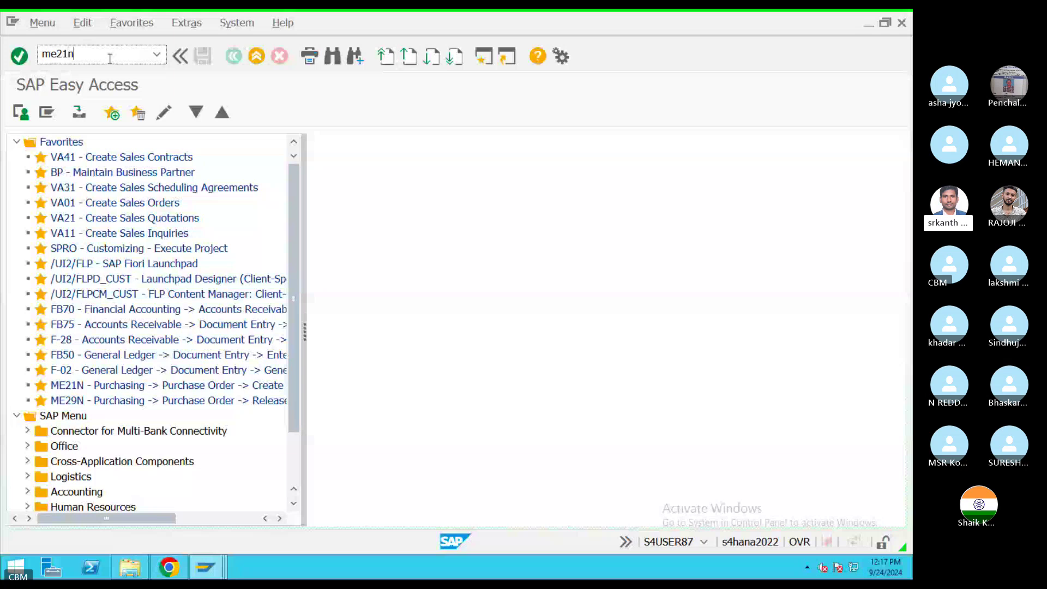
pyautogui.press('Return')
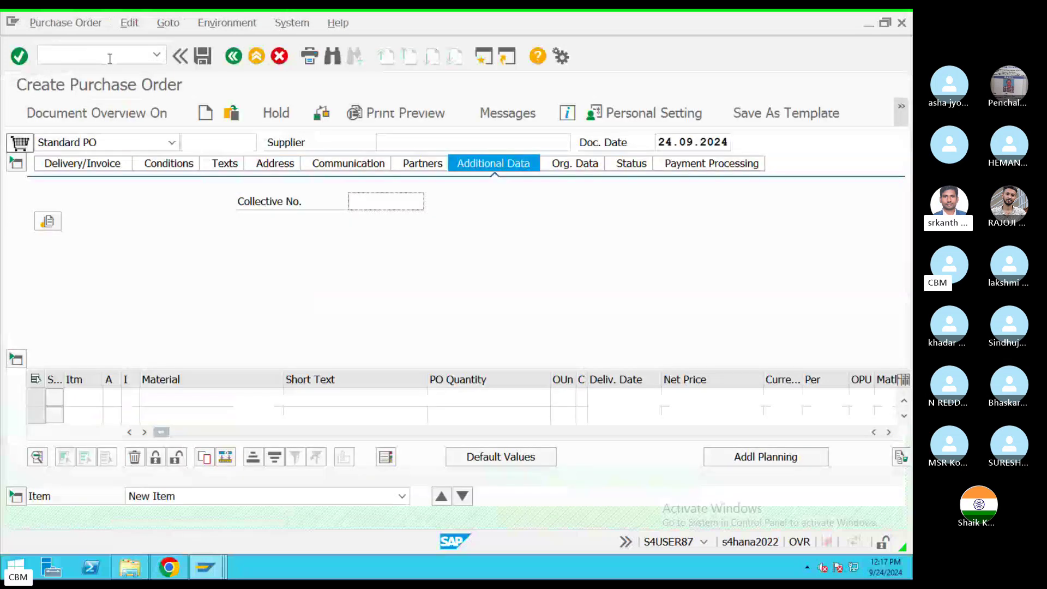
# Step: Put focus in the Supplier field, then switch back to the Skype class call
pyautogui.click(424, 142)
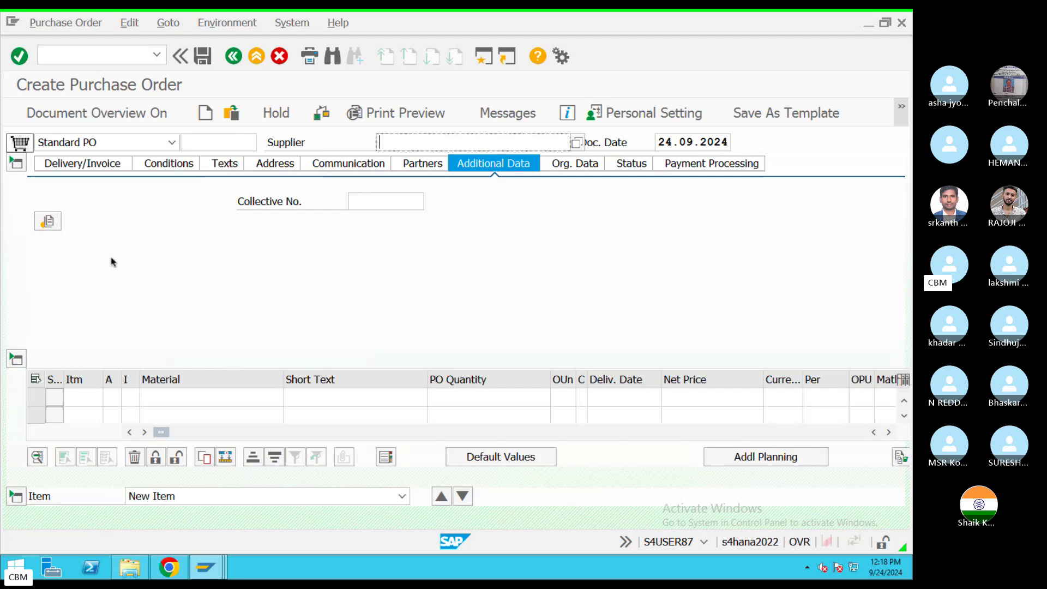
pyautogui.hotkey('ctrl', 'Left')
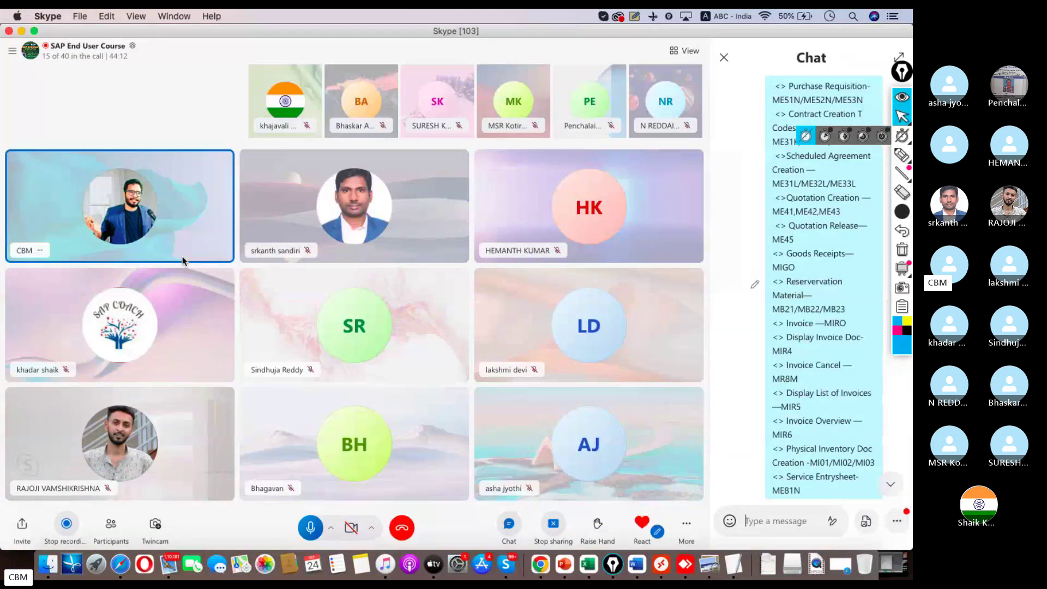